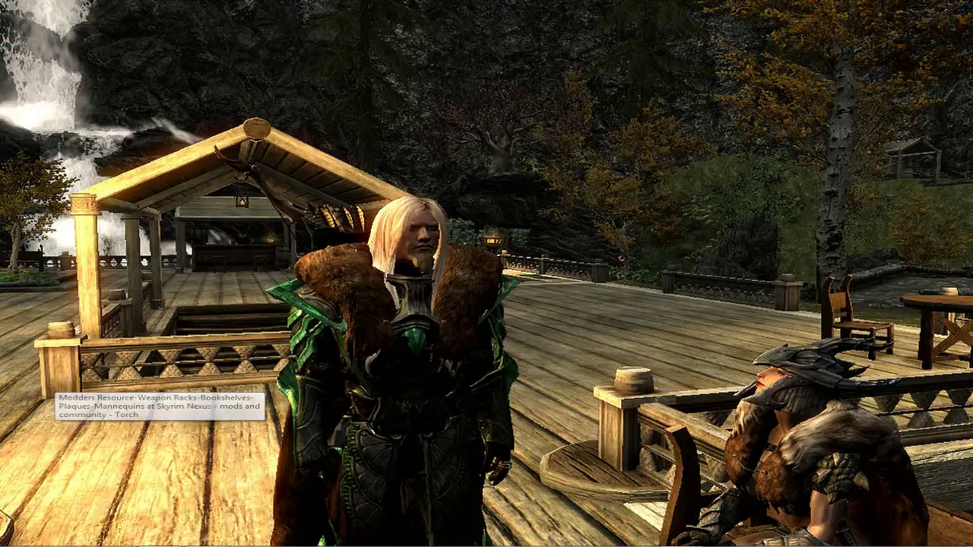
Manually download the EID_Activators file from its Nexus Mods page, saving EID_Activators-11618-1 as a .7z archive to the Desktop
click(190, 479)
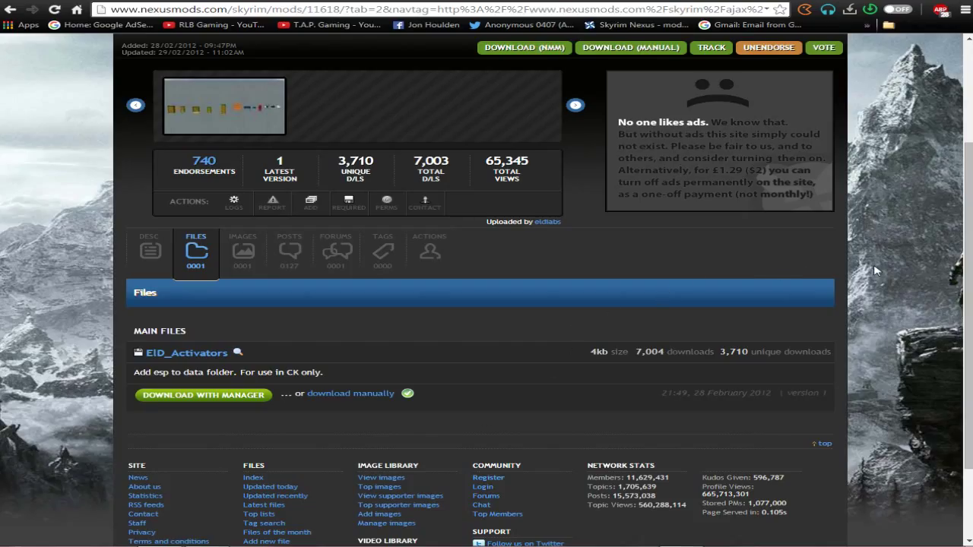
scroll(155, 251, up, 1)
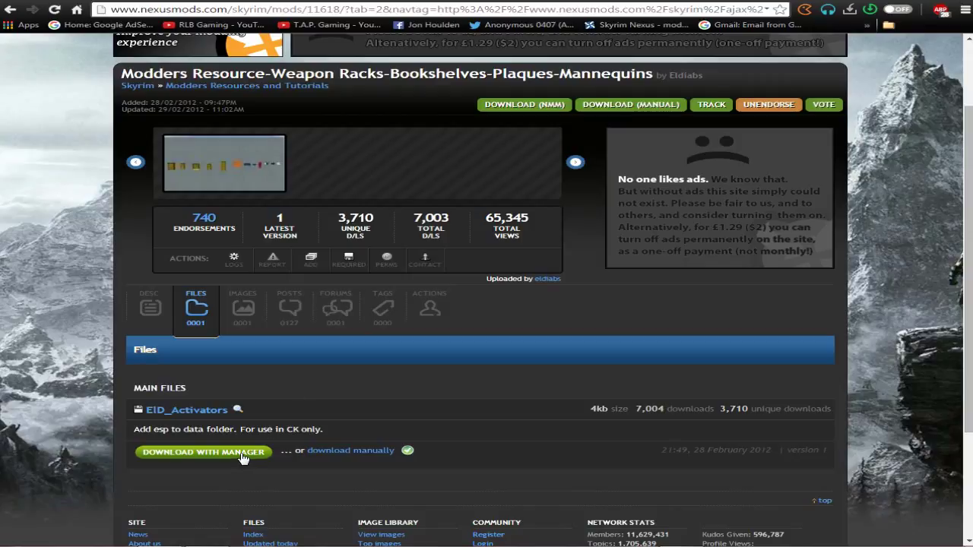
click(360, 456)
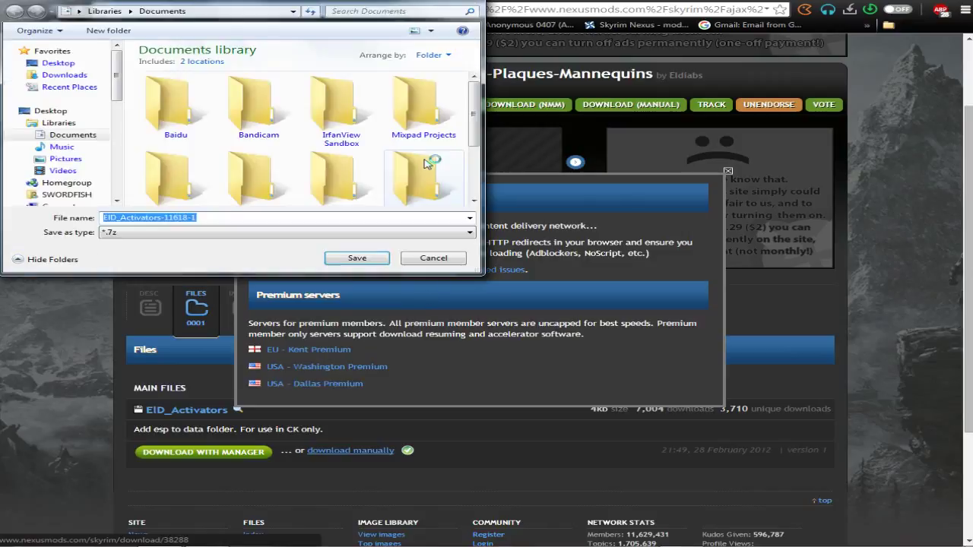
click(72, 64)
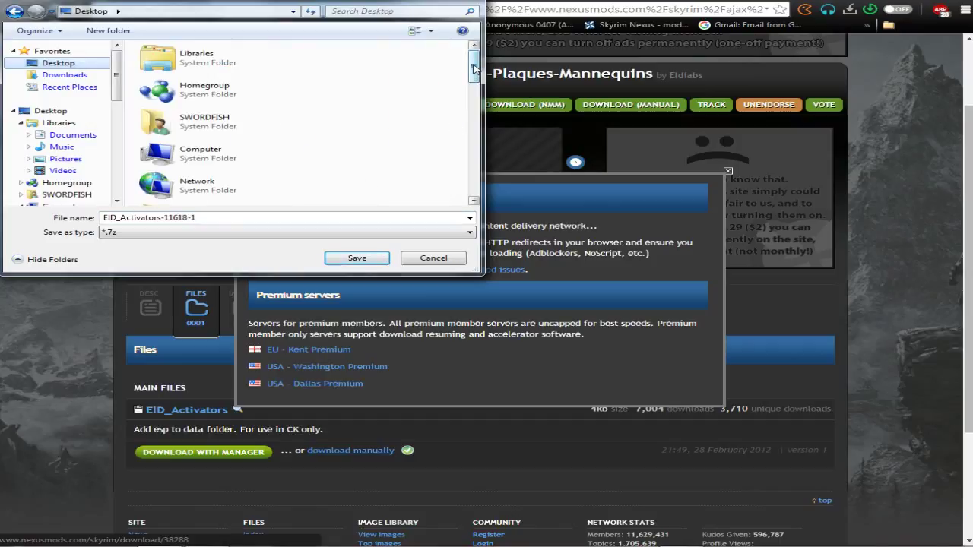
click(355, 259)
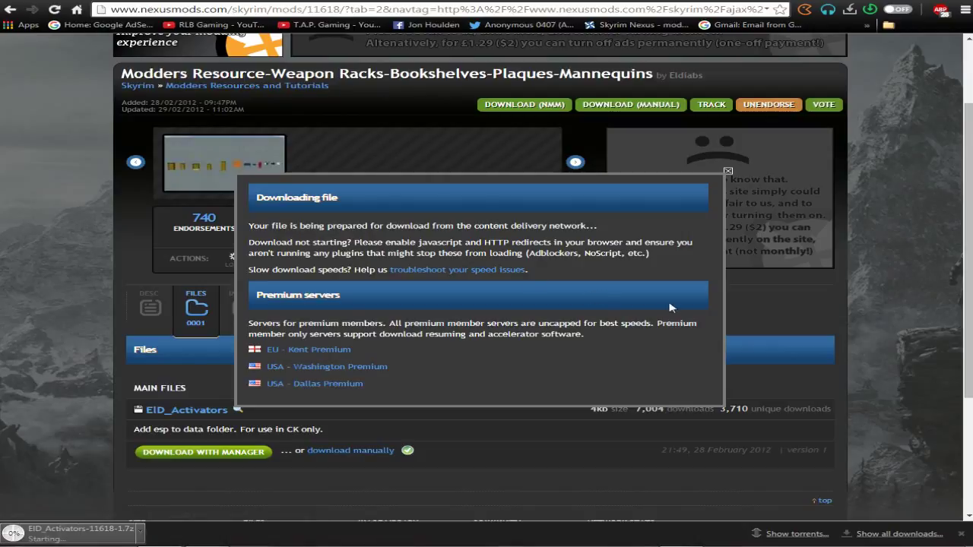
click(727, 174)
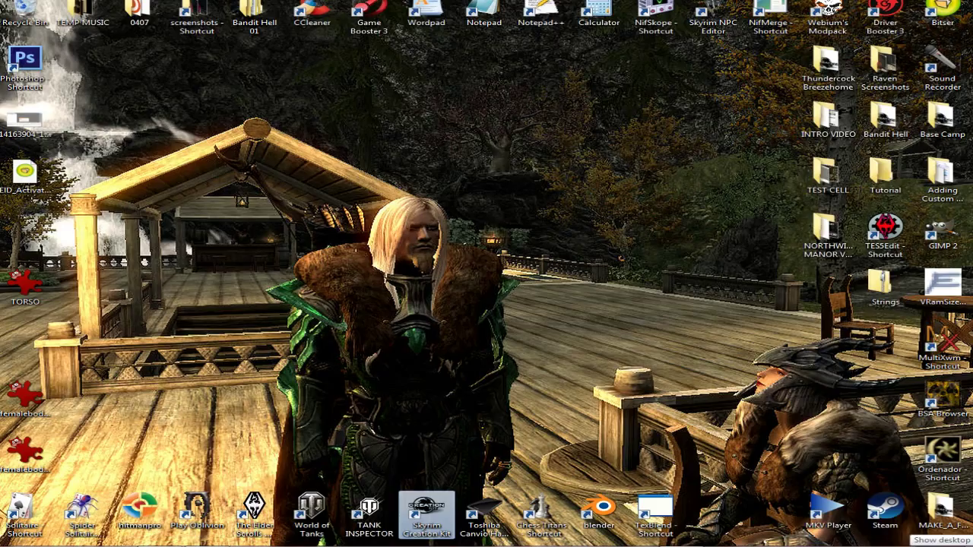
Create a new folder on the desktop and move the EID_Activators-11618-1 archive into it
click(971, 546)
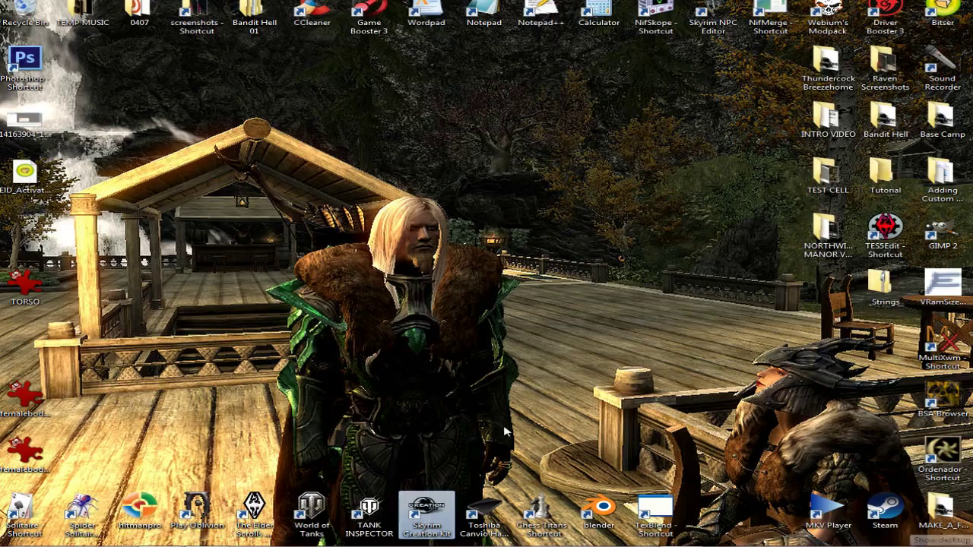
double_click(25, 173)
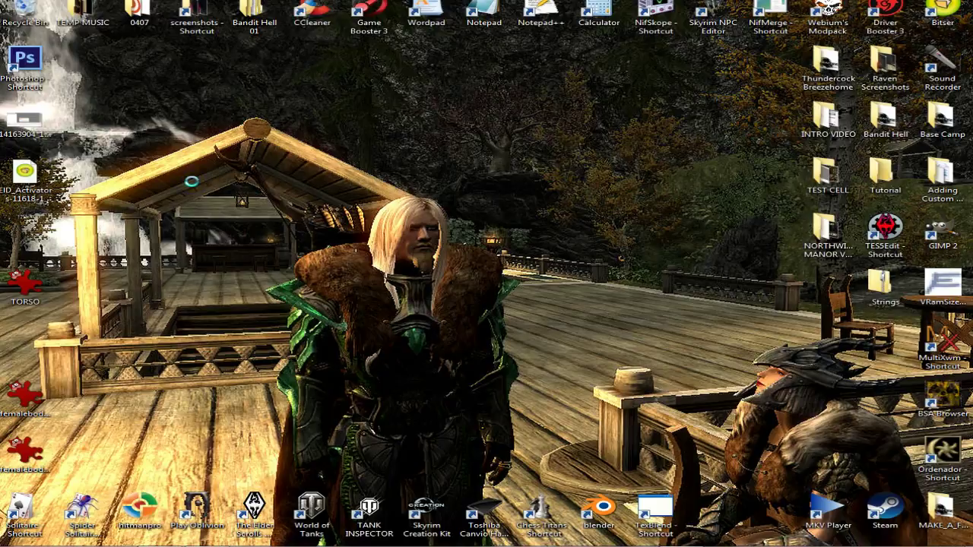
right_click(192, 181)
mouse_move(279, 296)
click(408, 290)
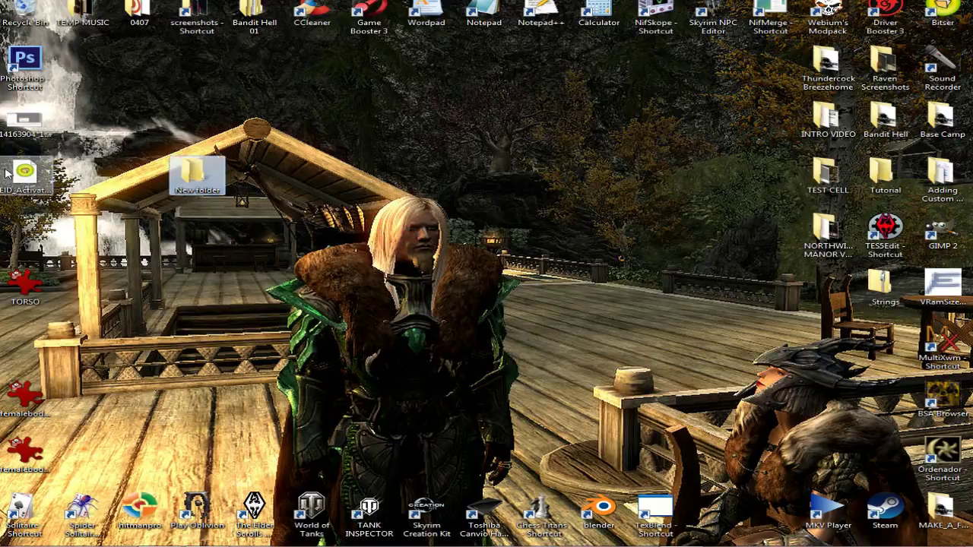
click(17, 175)
drag(17, 175, 221, 181)
Extract the EID_Activators-11618-1 archive with Bitser into the new folder that contains it
double_click(199, 173)
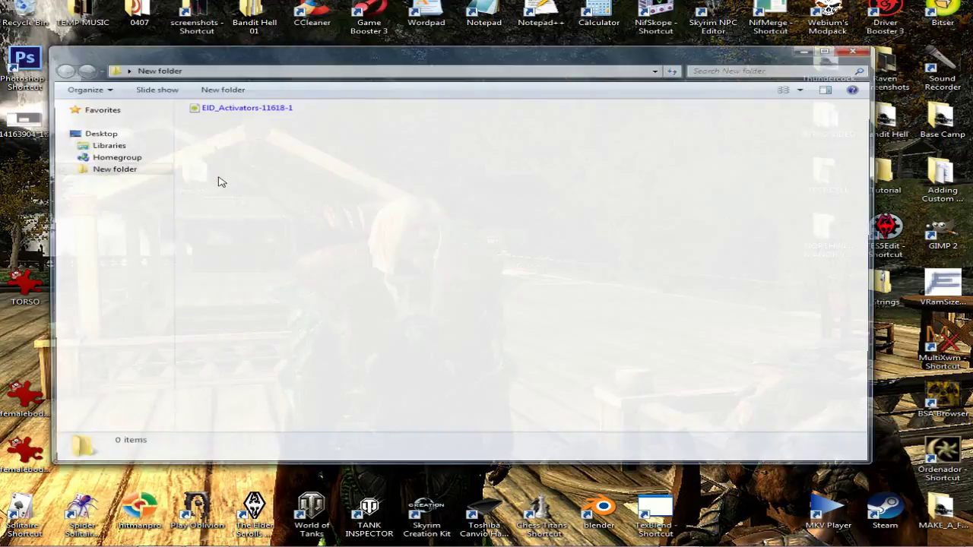
click(270, 106)
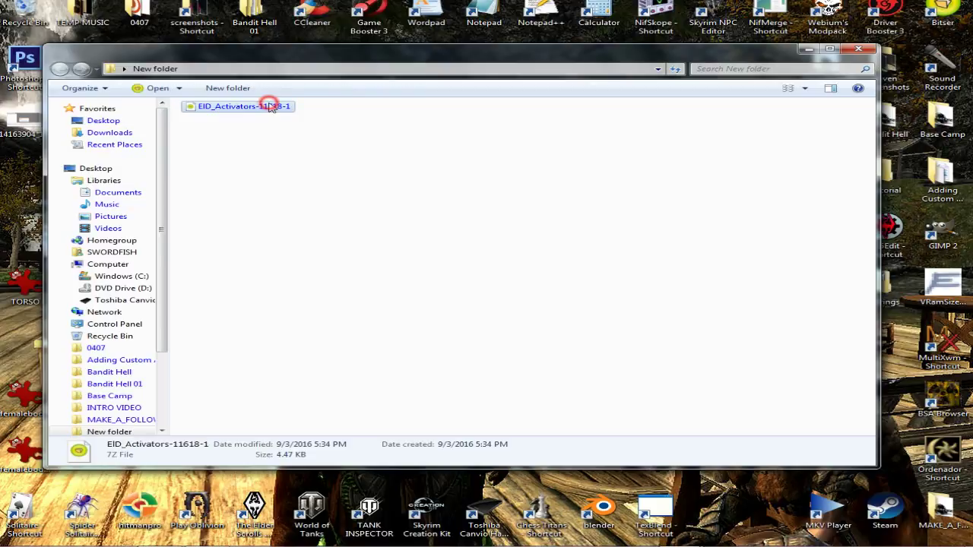
right_click(270, 106)
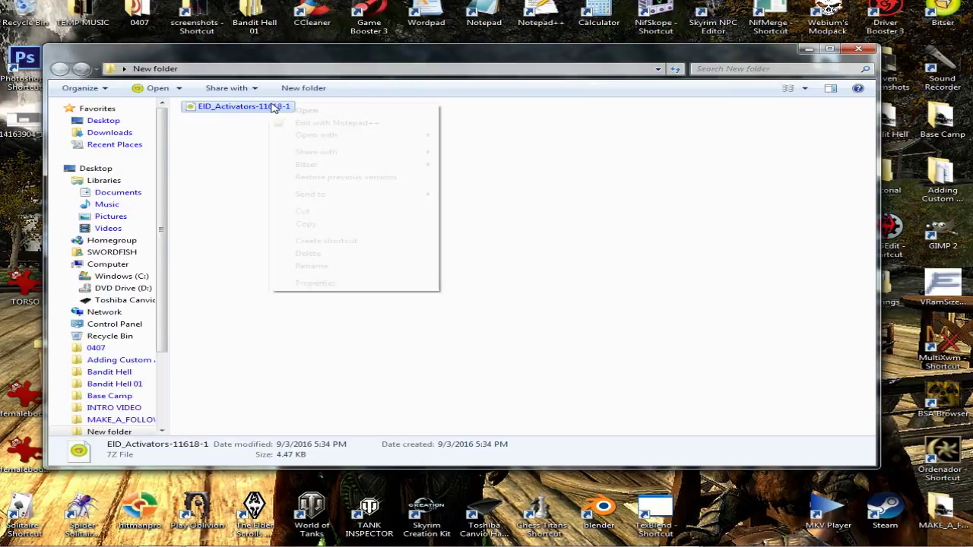
mouse_move(308, 166)
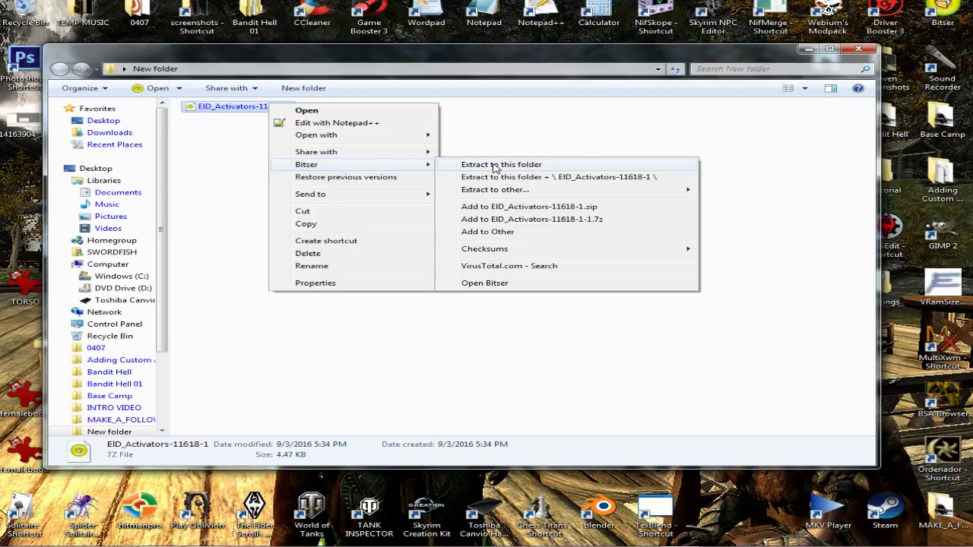
click(530, 167)
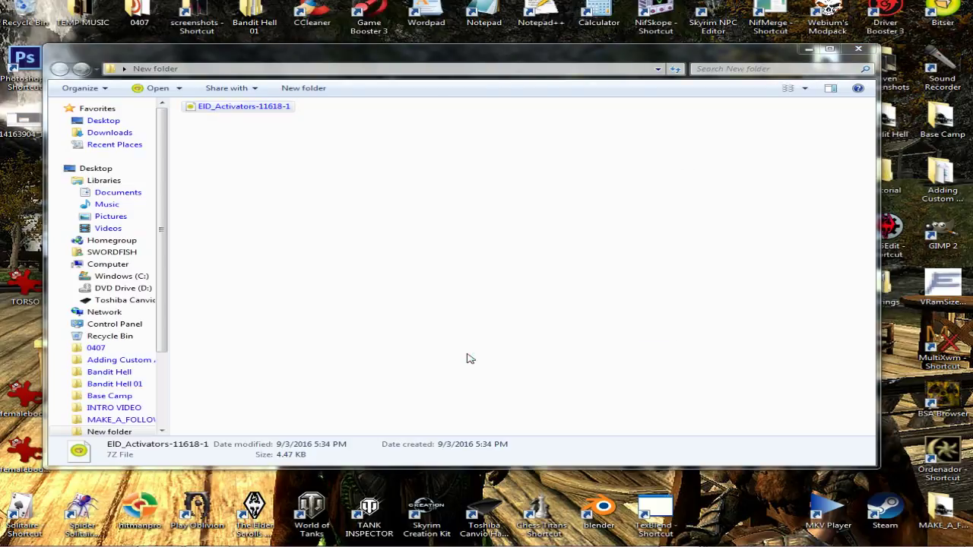
Copy the extracted Activators plugin file into Skyrim's Data folder, replacing the existing Activators.esp
click(226, 106)
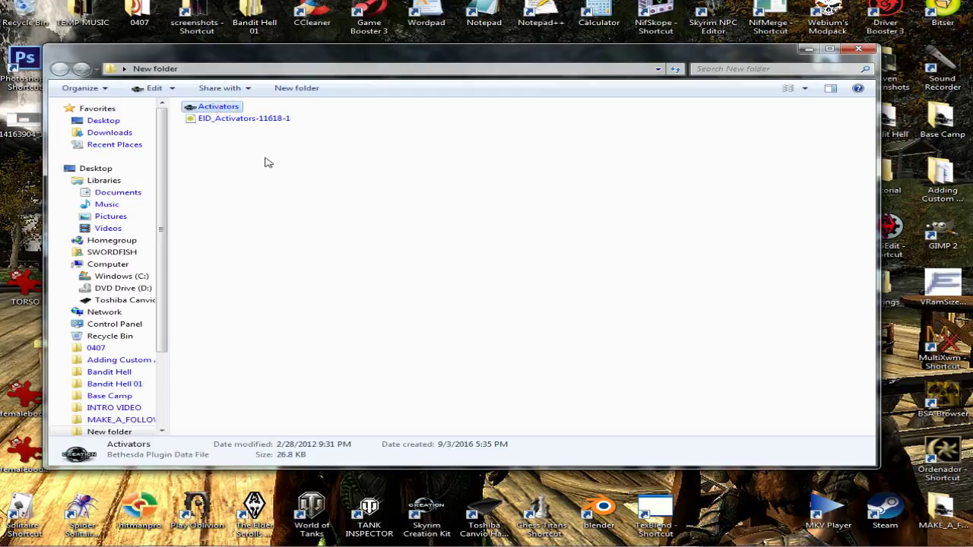
right_click(223, 107)
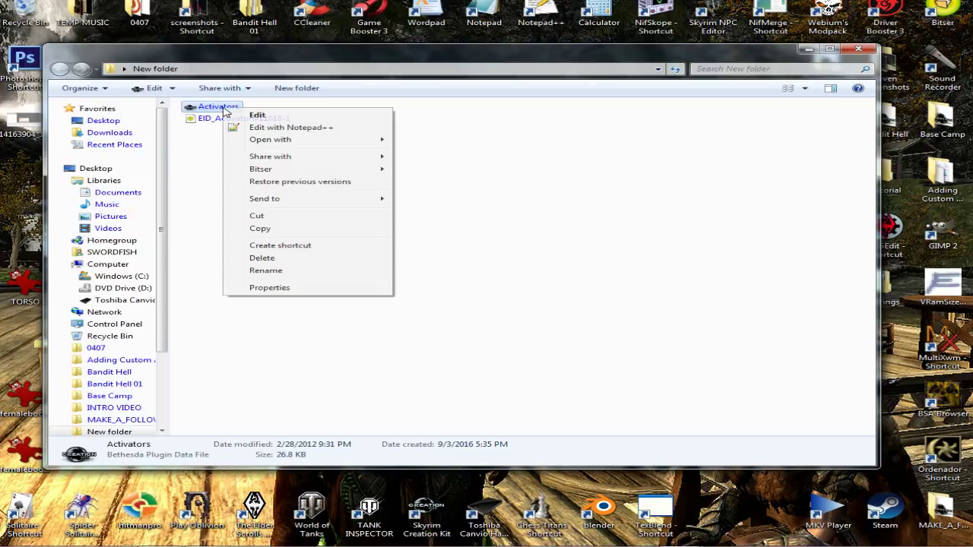
click(276, 229)
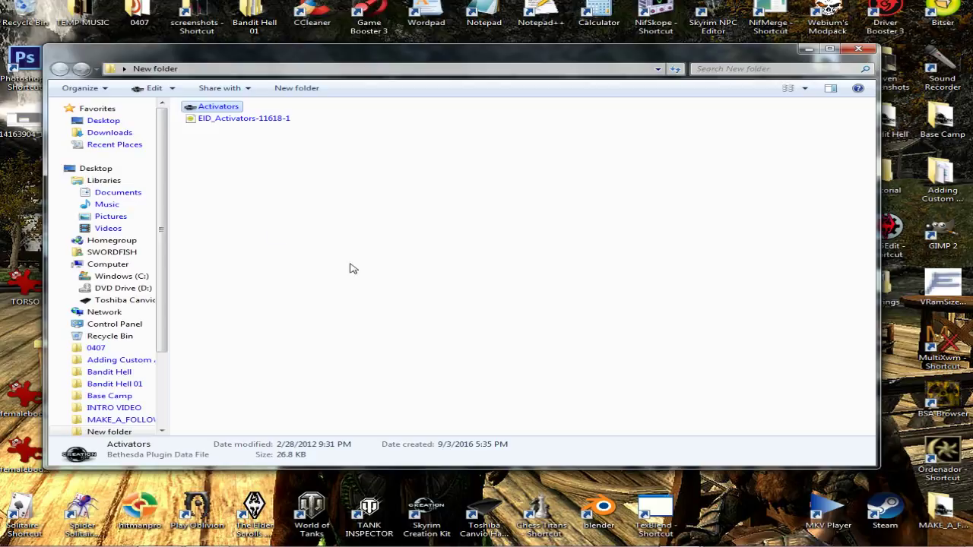
mouse_move(699, 540)
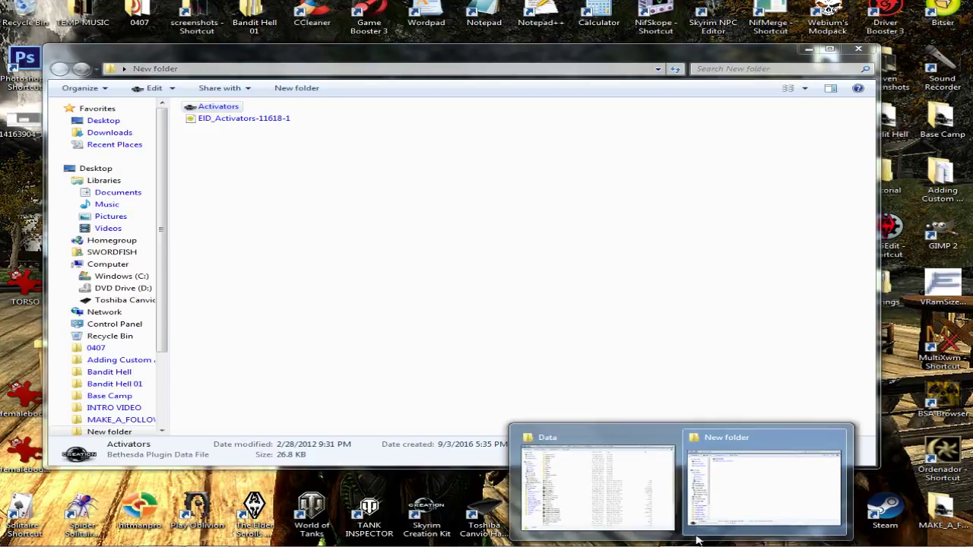
click(604, 487)
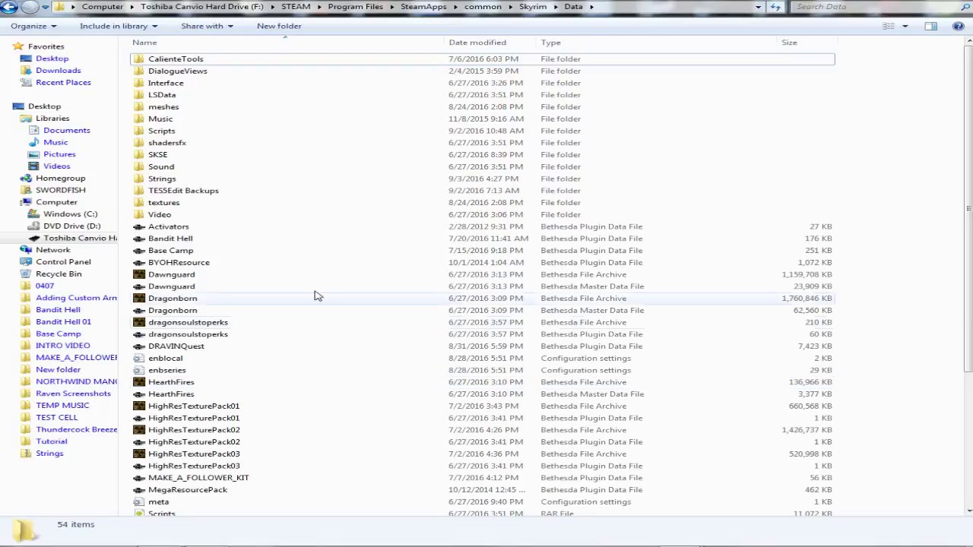
click(208, 227)
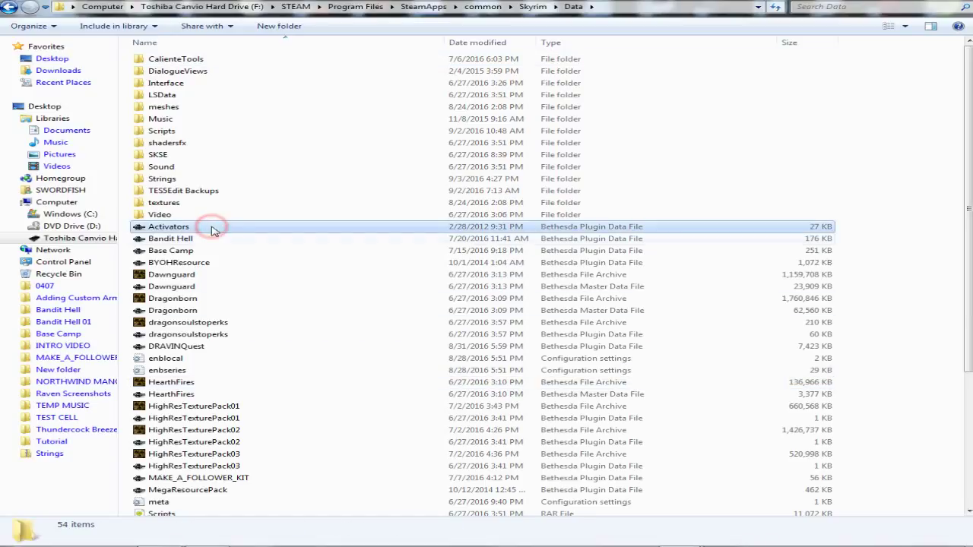
click(874, 365)
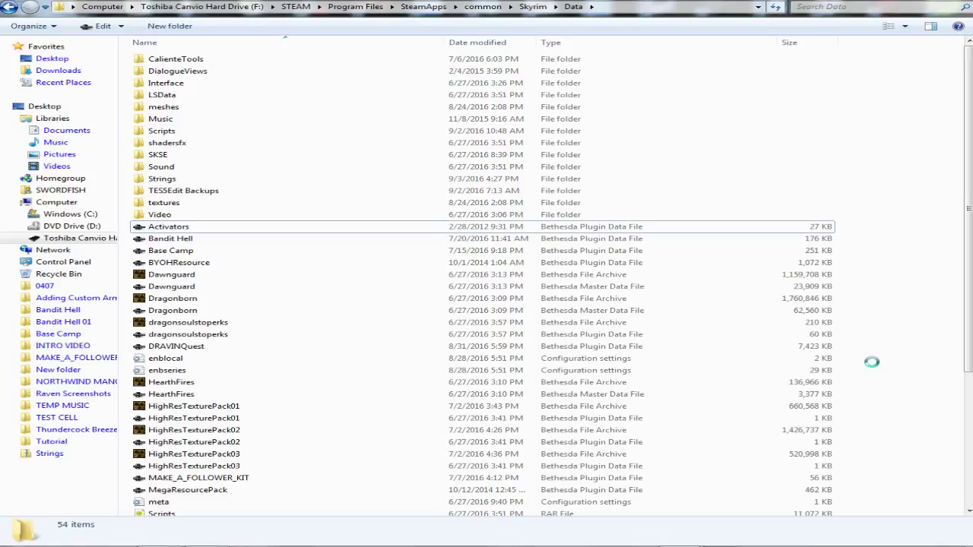
right_click(791, 365)
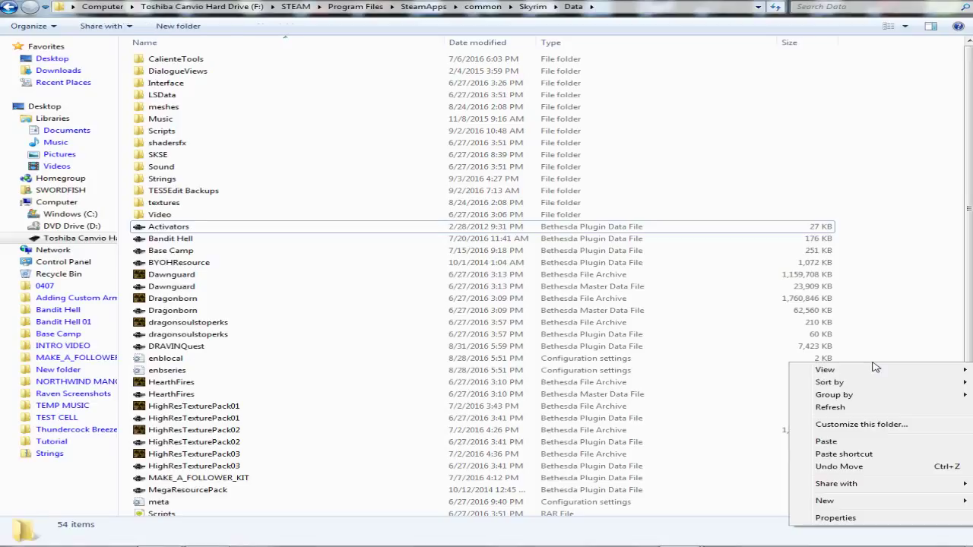
click(839, 443)
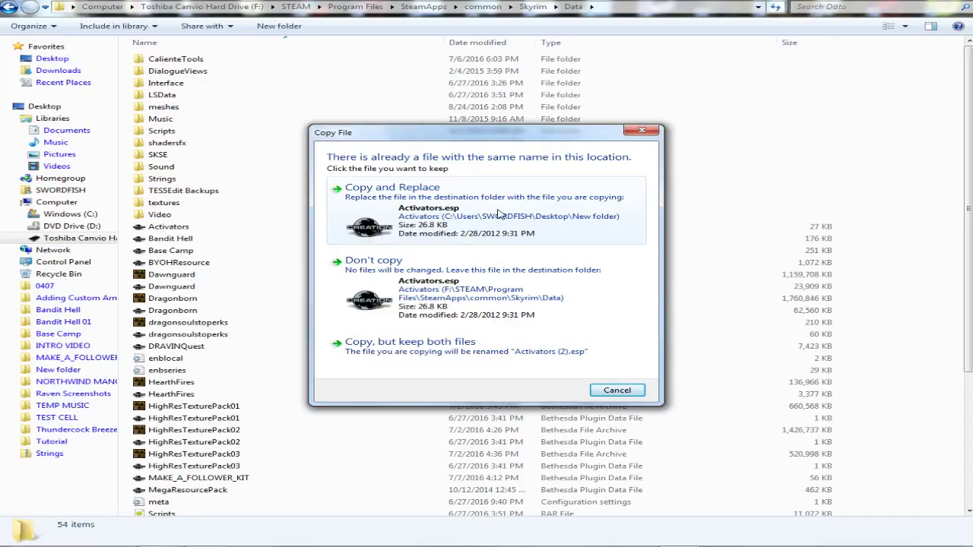
click(505, 226)
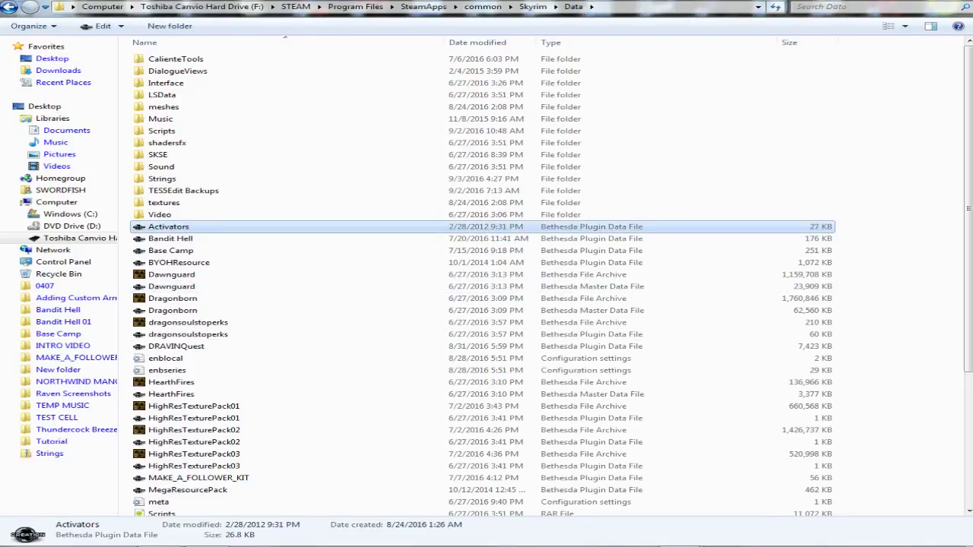
Launch the Skyrim Creation Kit from the desktop and set The House.esp as the active file
click(970, 545)
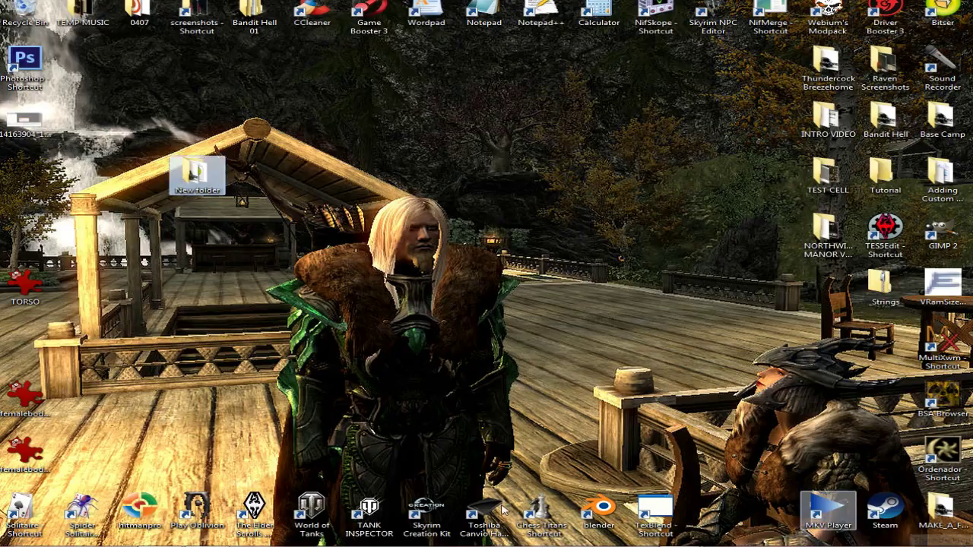
double_click(441, 516)
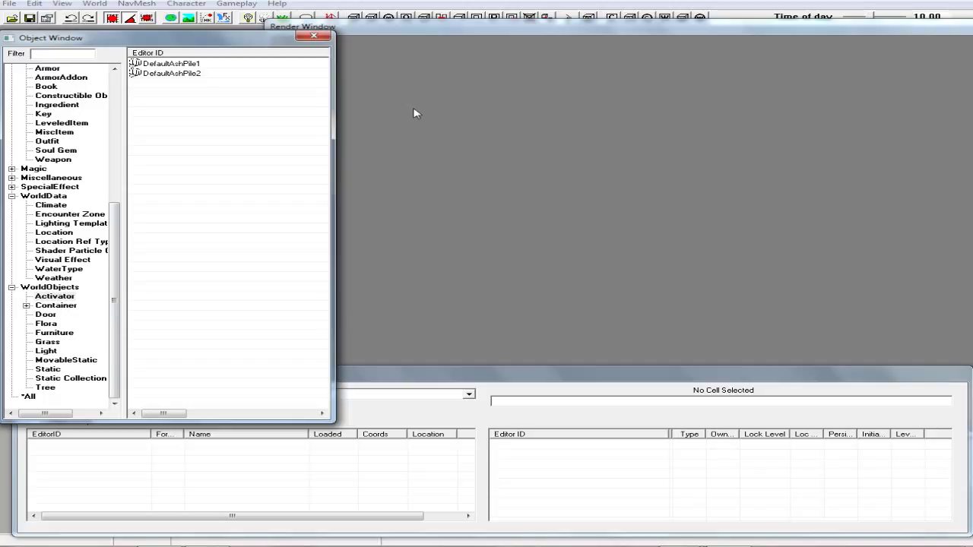
click(9, 17)
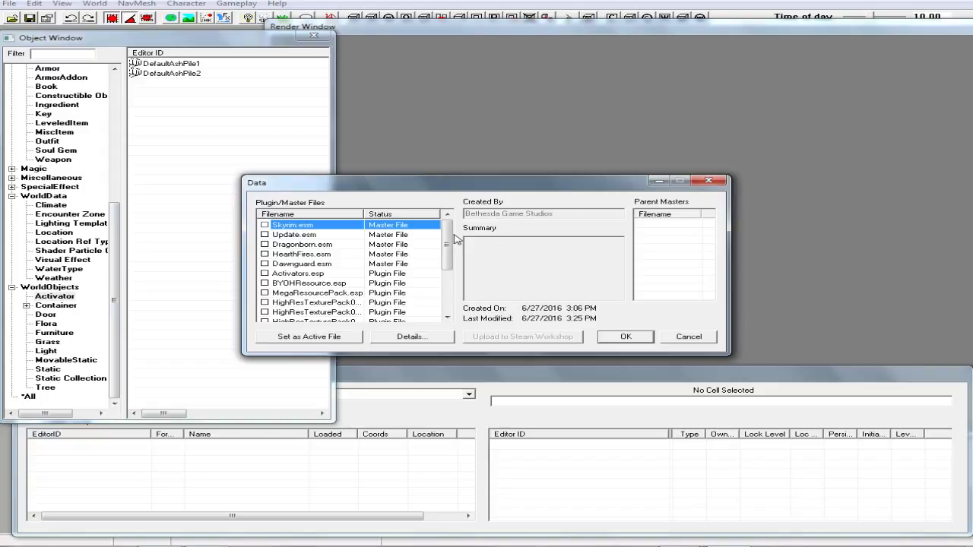
drag(448, 229, 447, 238)
drag(454, 293, 456, 301)
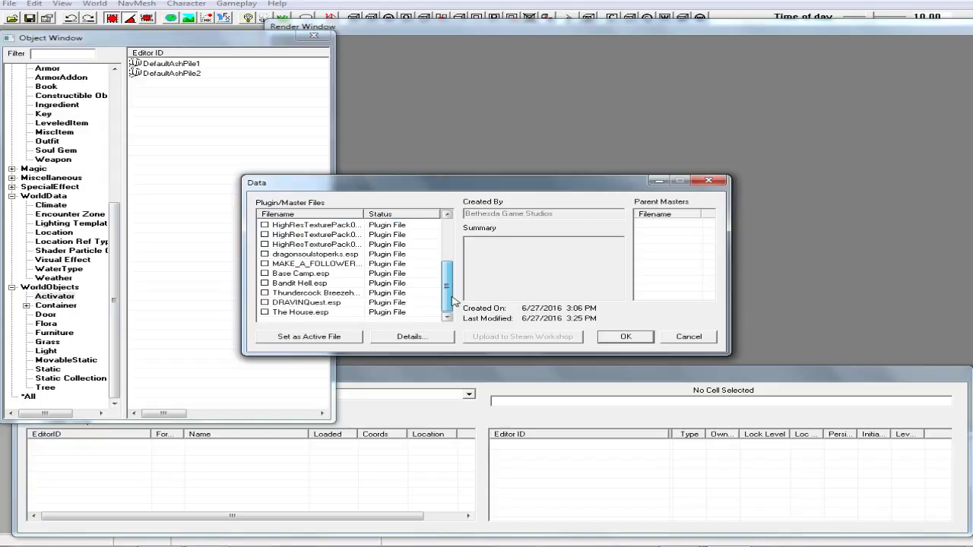
double_click(265, 314)
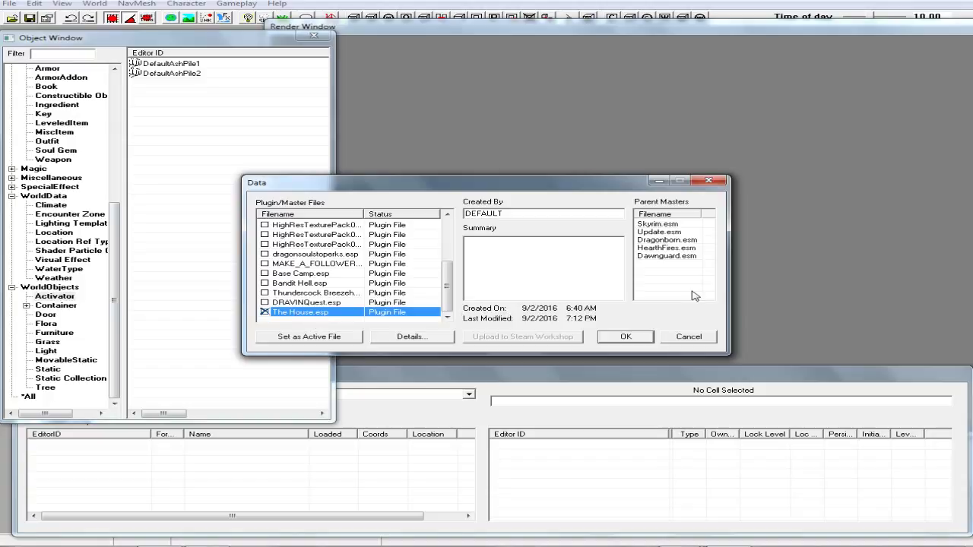
click(355, 339)
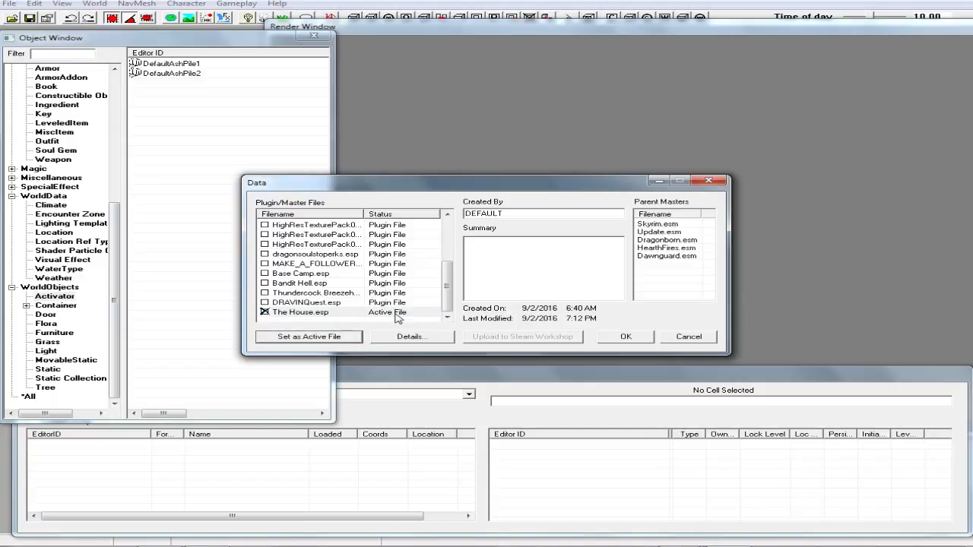
Include Activators.esp in the plugin selection and load it together with the active The House.esp
drag(446, 301, 448, 266)
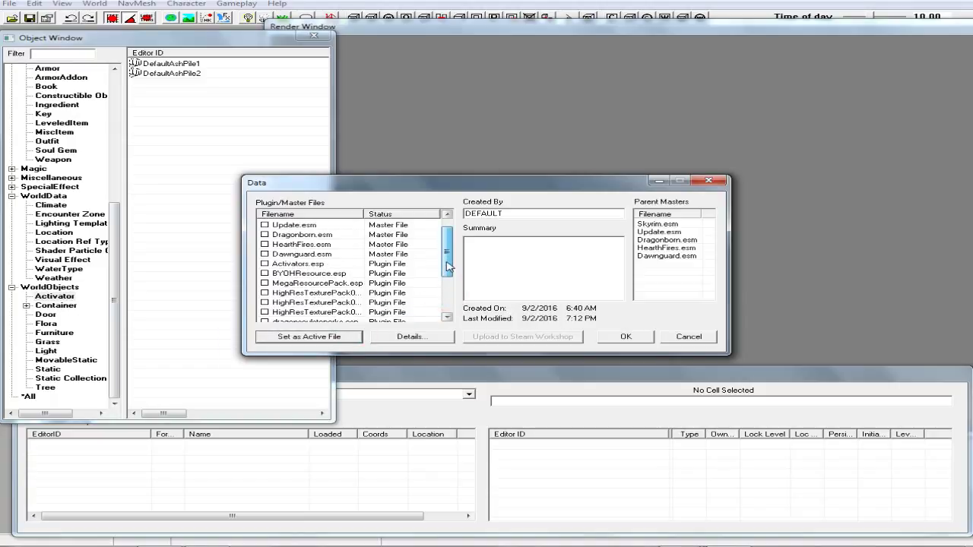
click(265, 264)
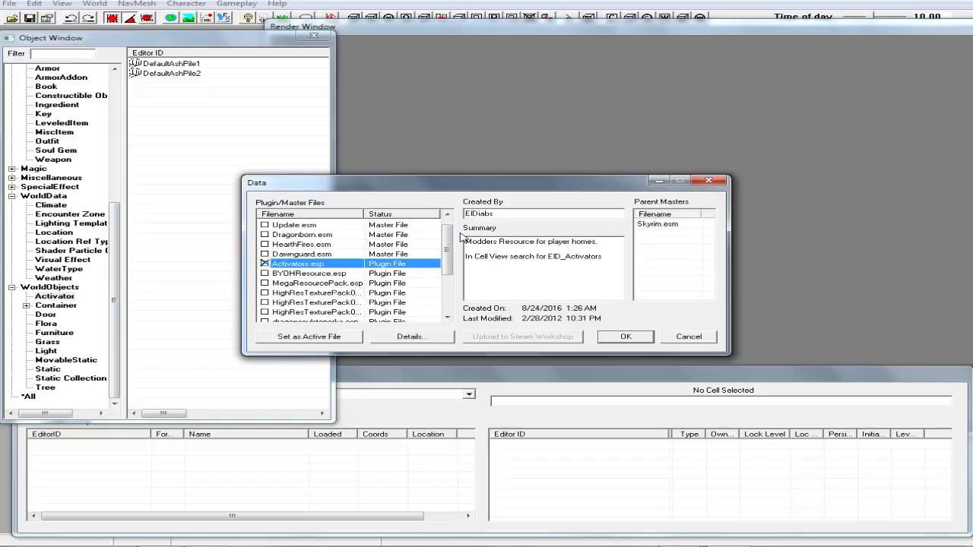
scroll(417, 314, down, 3)
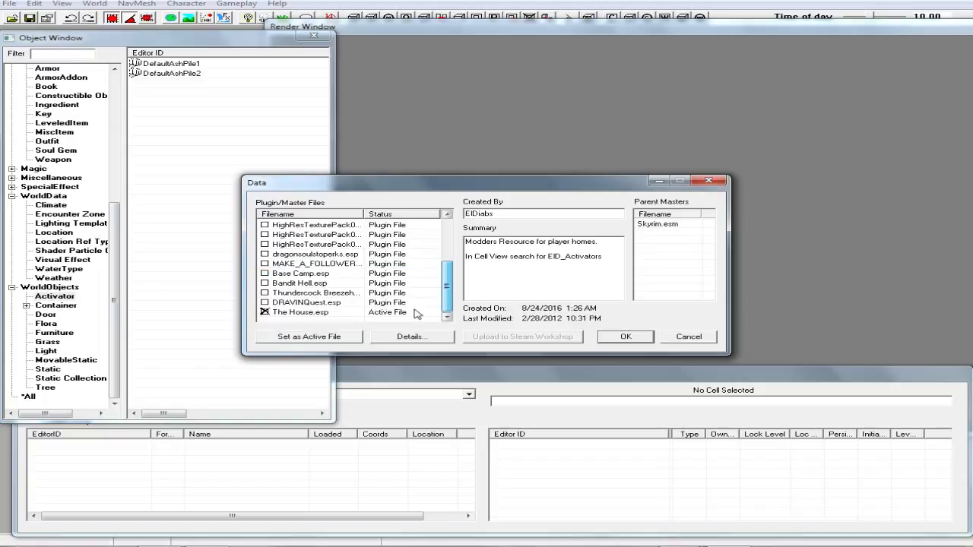
click(373, 315)
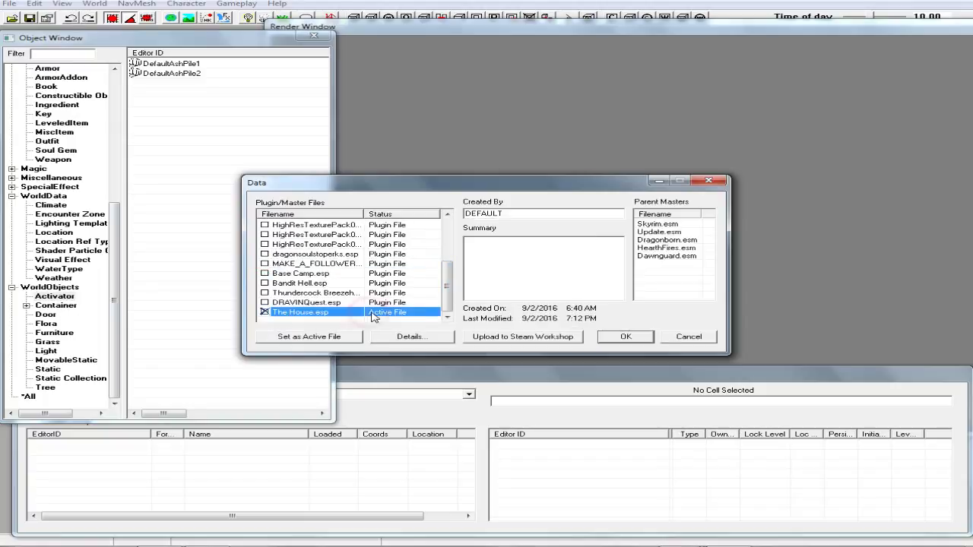
click(626, 338)
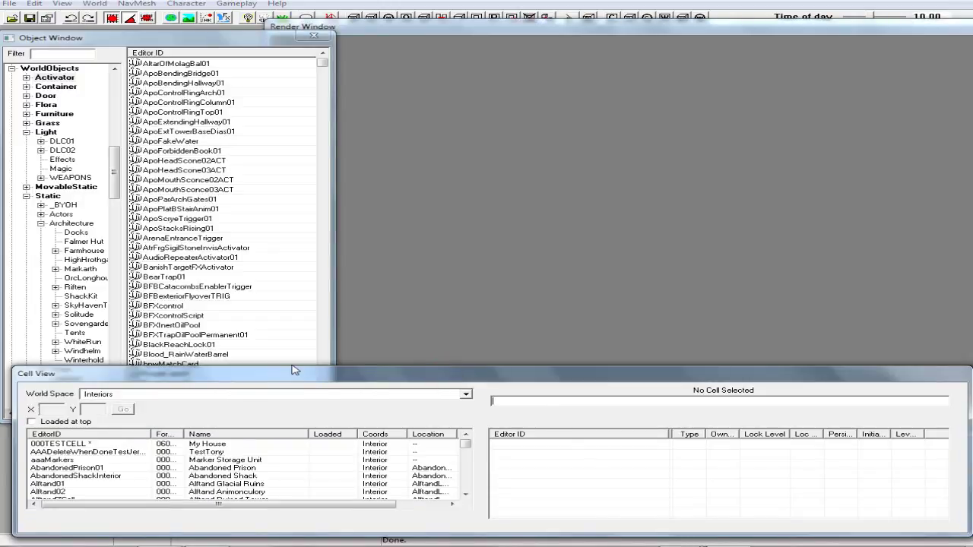
Find the EID_Activators cell in the interiors list and duplicate it
click(79, 468)
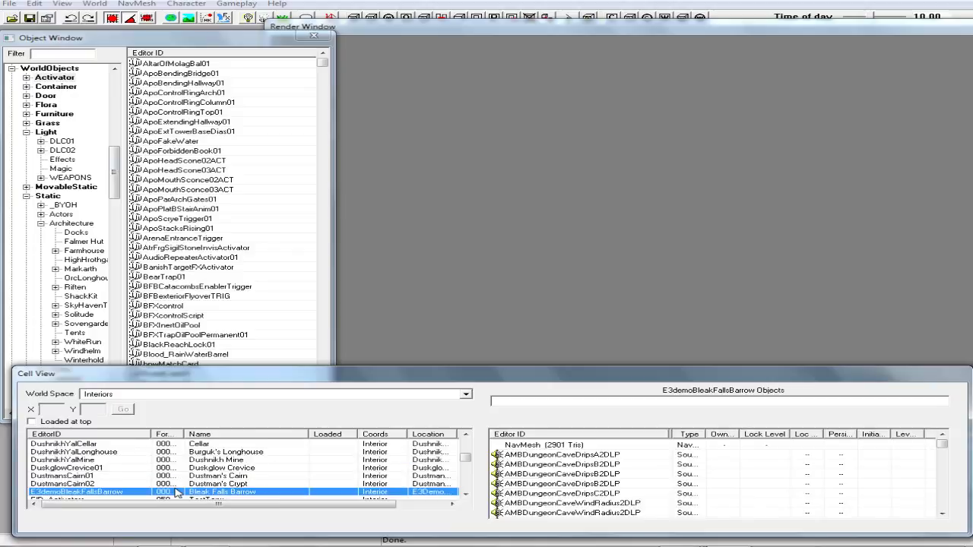
click(466, 496)
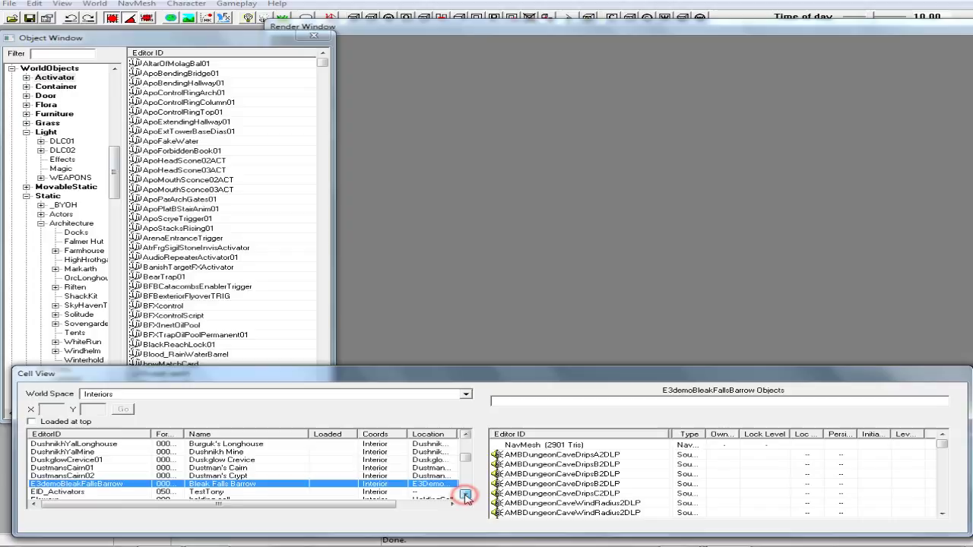
click(466, 495)
click(466, 496)
click(82, 478)
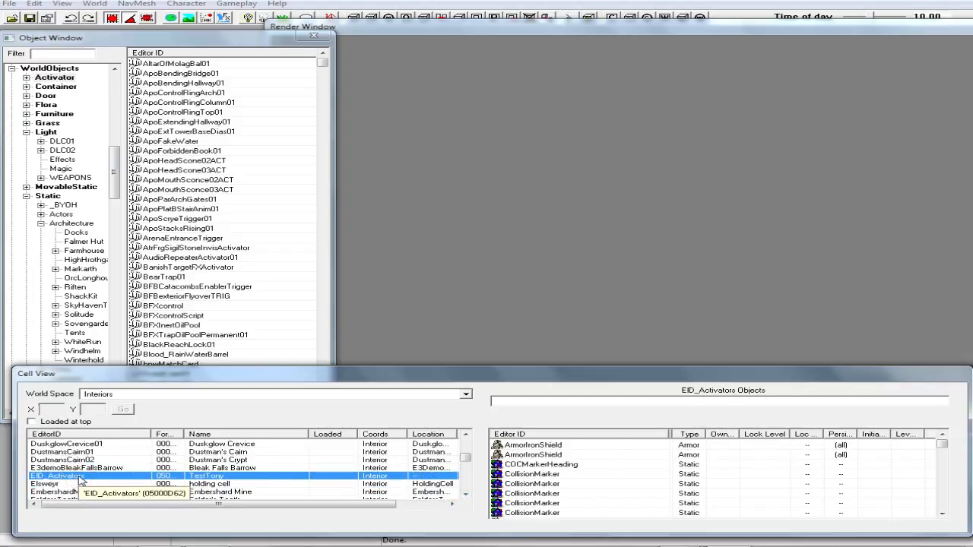
right_click(101, 476)
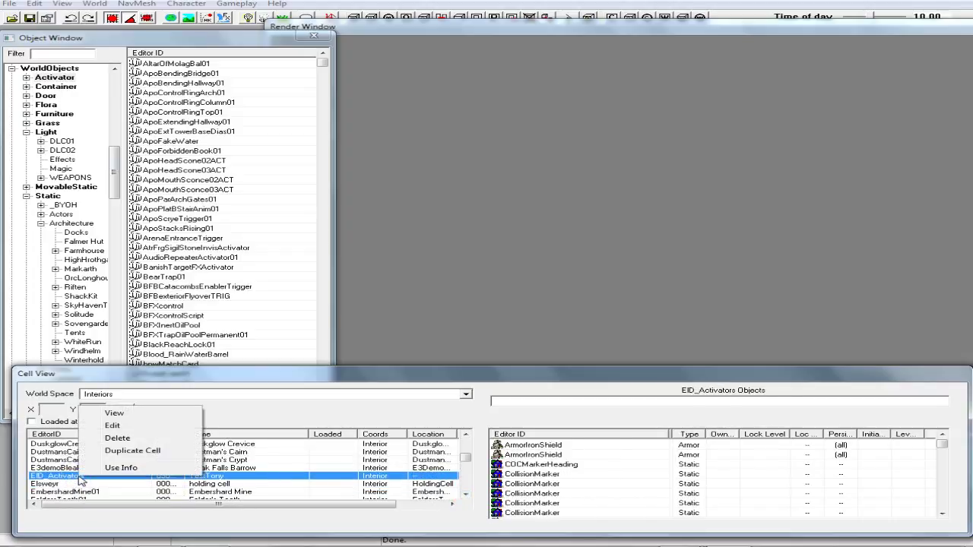
click(122, 453)
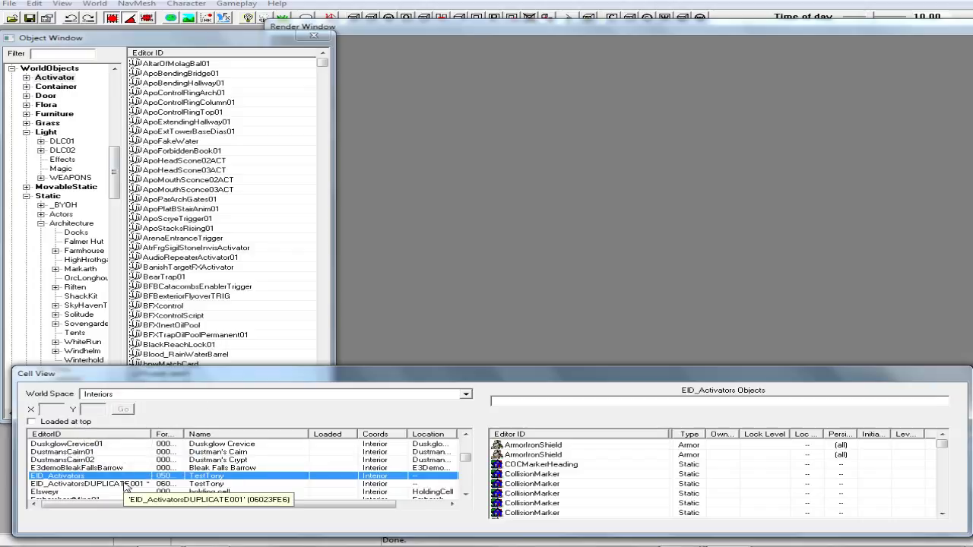
Rename the duplicated EID_Activators cell as 000THEHOUSEwarehouse01 and save the plugin
click(125, 485)
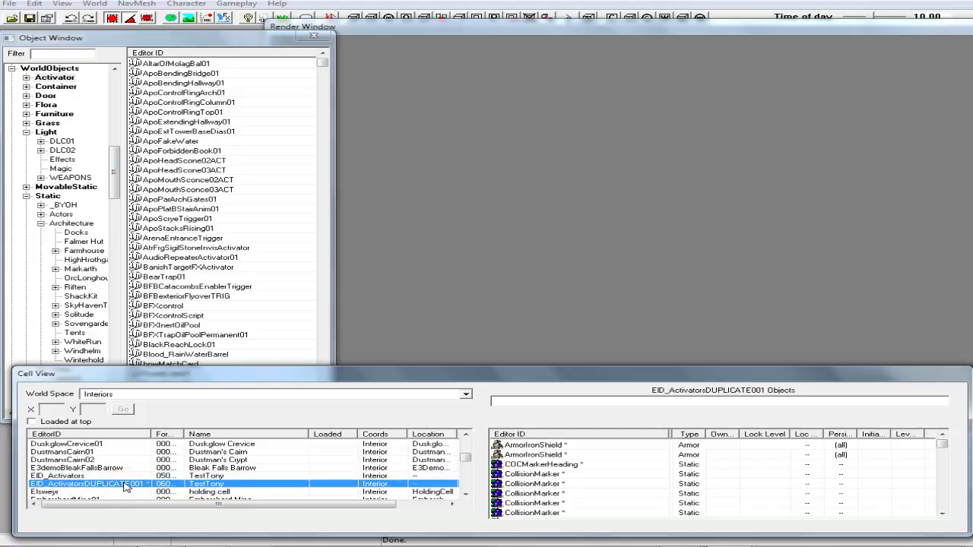
click(126, 484)
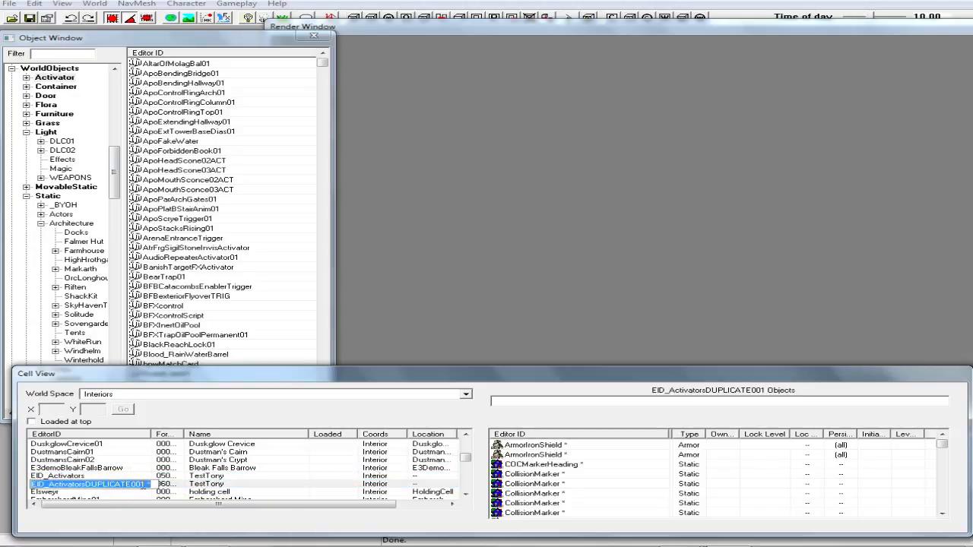
text(000)
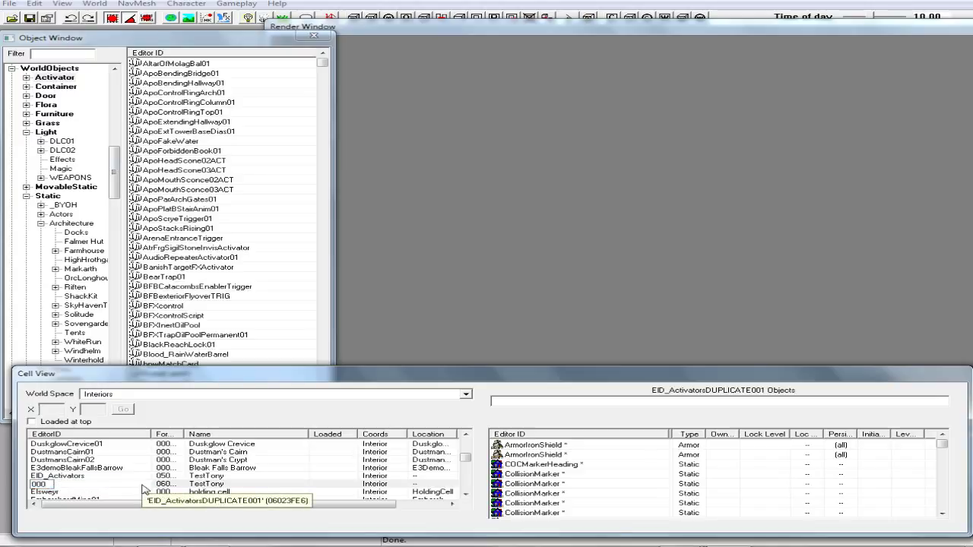
text(THEHOUSEwareh)
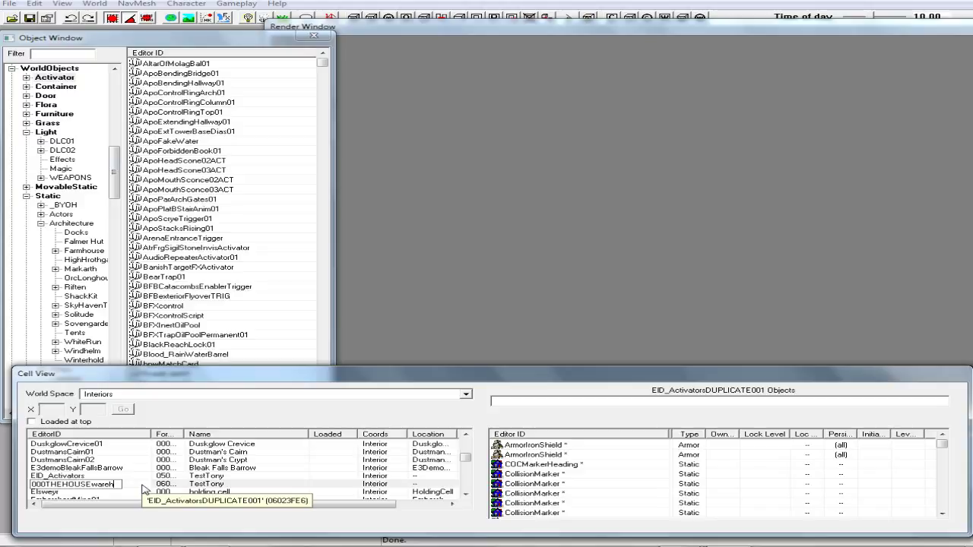
text(ouse01)
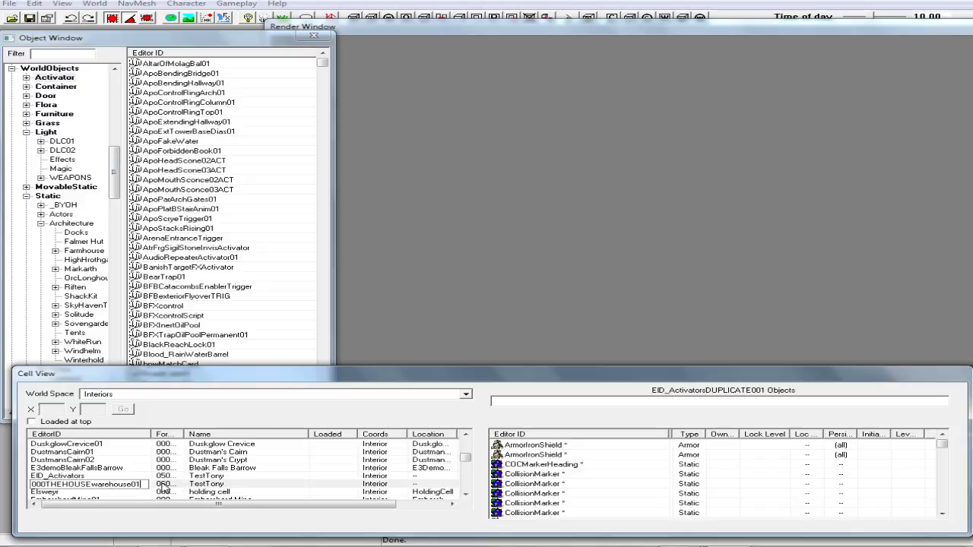
key(Return)
click(163, 484)
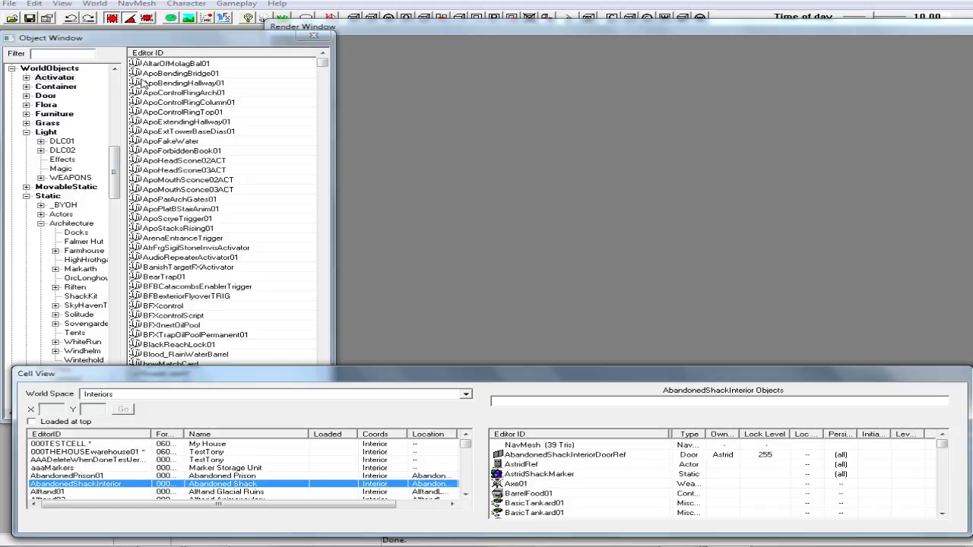
click(29, 18)
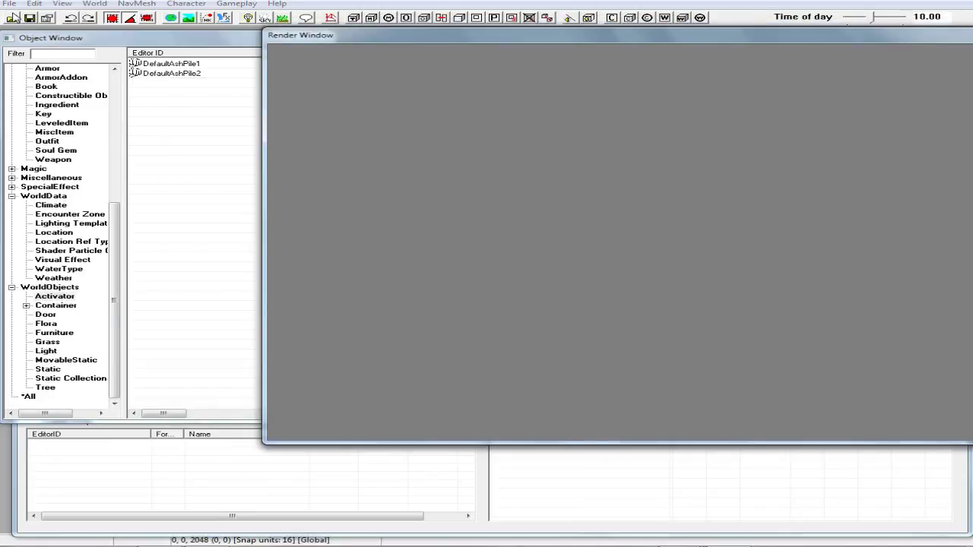
Load The House.esp as the active file without selecting Activators.esp
click(11, 17)
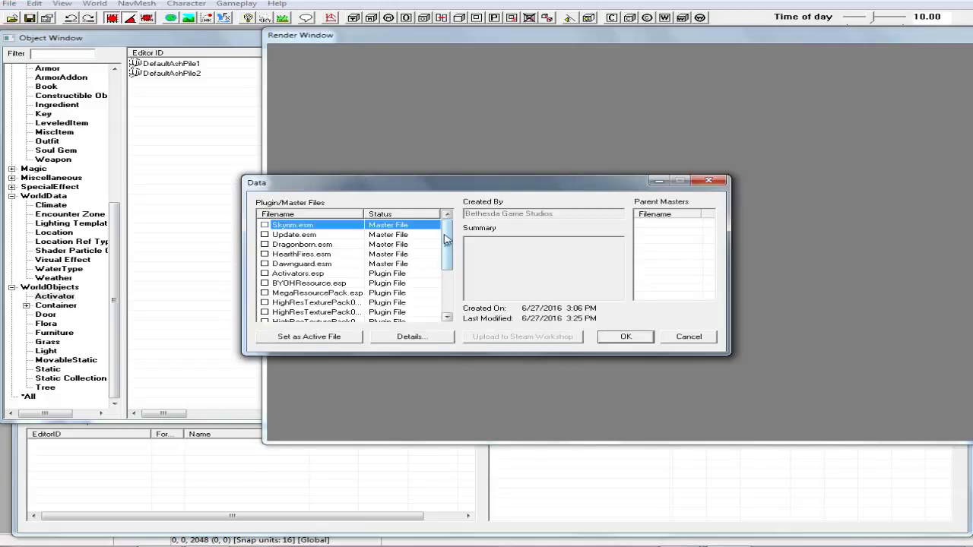
drag(447, 240, 450, 293)
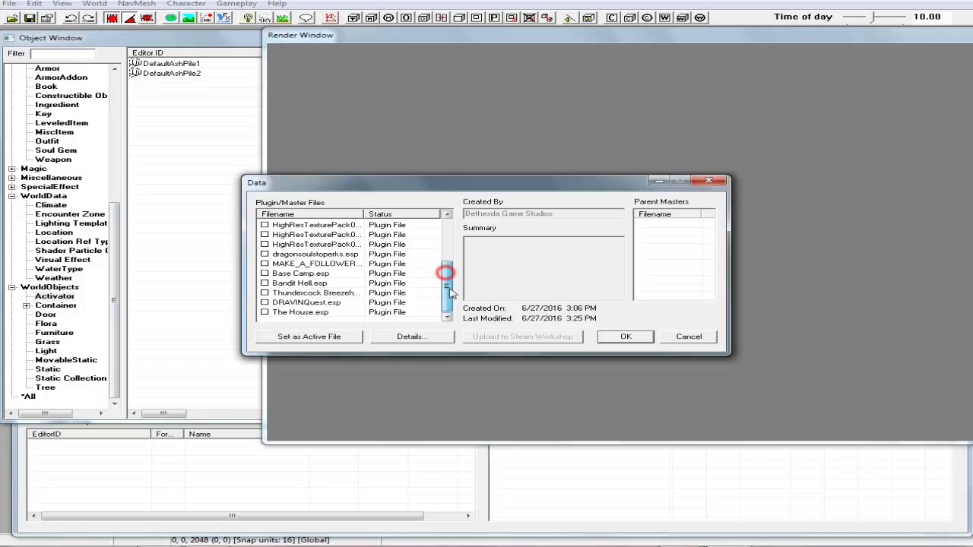
click(265, 312)
click(332, 336)
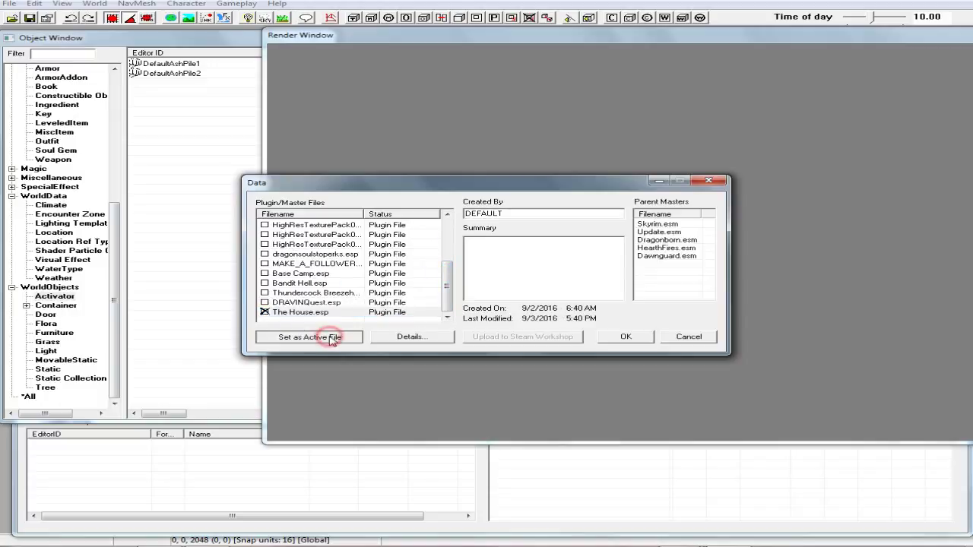
click(627, 337)
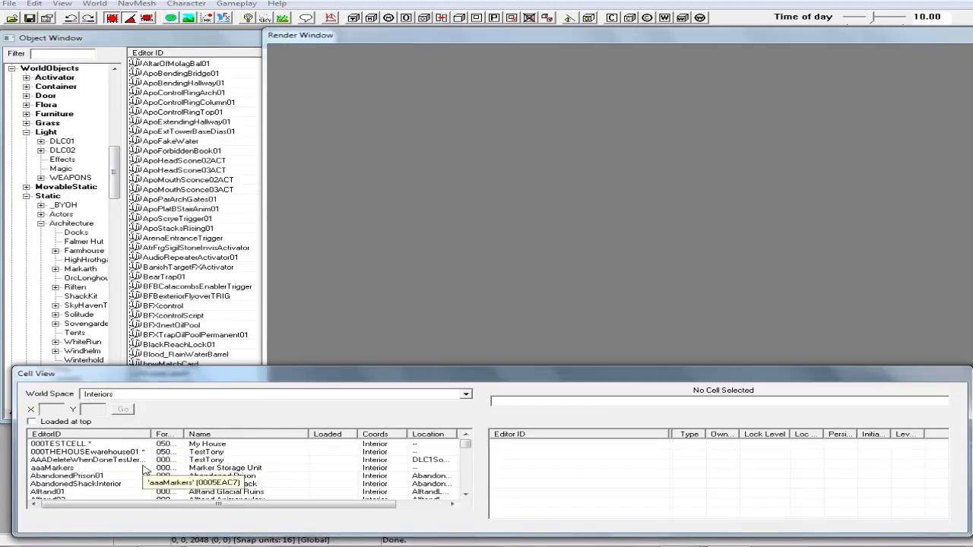
Check the interior cell list for the original EID_Activators cell and return to the start of the list
drag(467, 446, 467, 461)
click(467, 435)
click(466, 435)
click(466, 435)
click(466, 435)
click(466, 435)
click(466, 434)
click(466, 434)
click(466, 435)
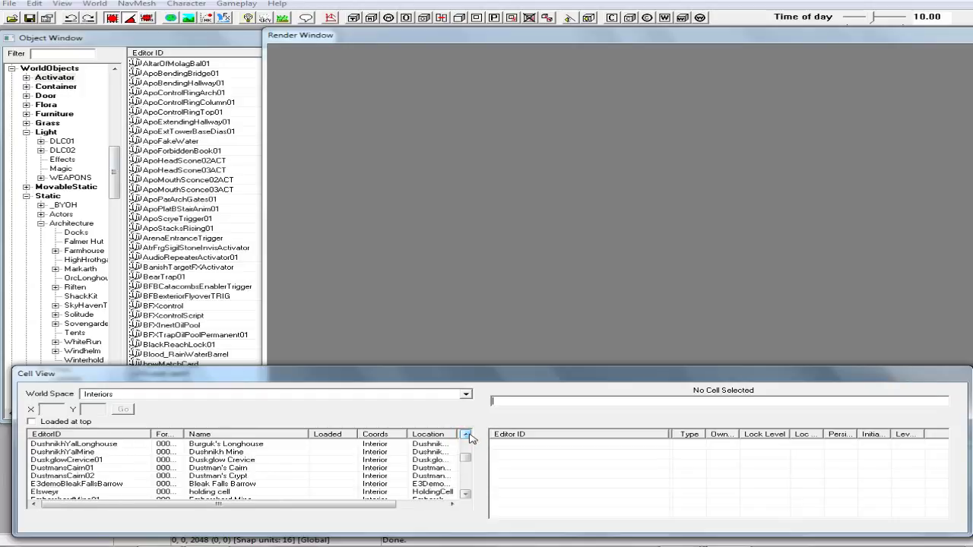
click(466, 435)
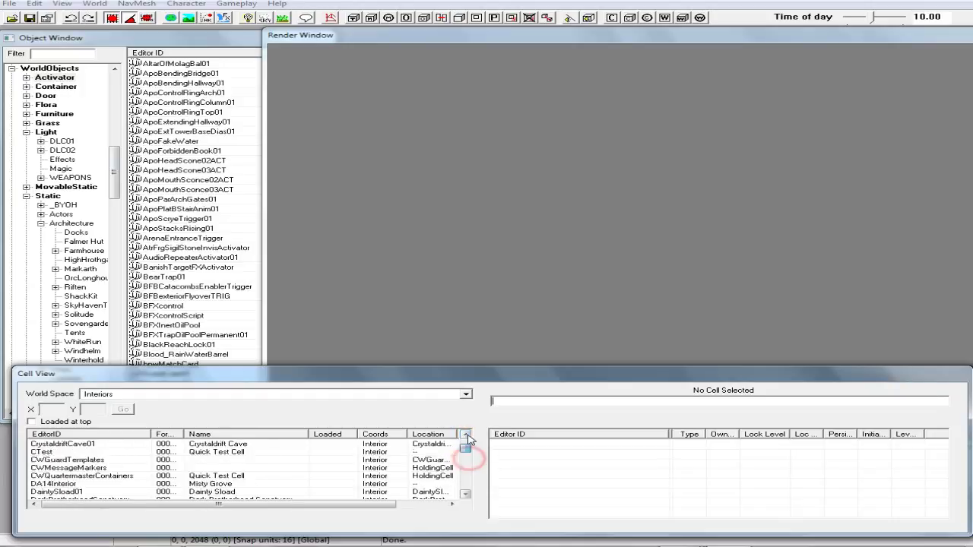
click(466, 435)
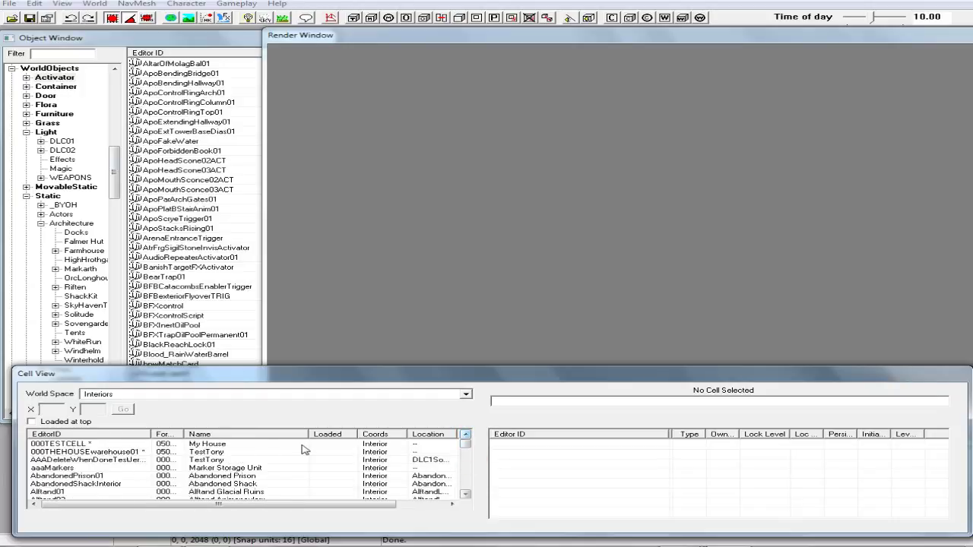
Load the 000THEHOUSEwarehouse01 cell into the Render Window, accepting all warnings of each kind
double_click(112, 454)
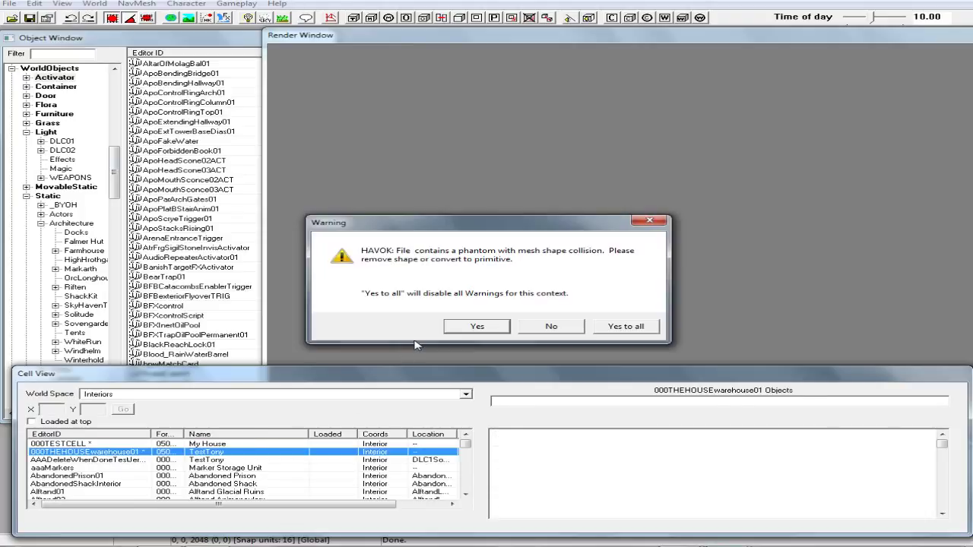
click(633, 329)
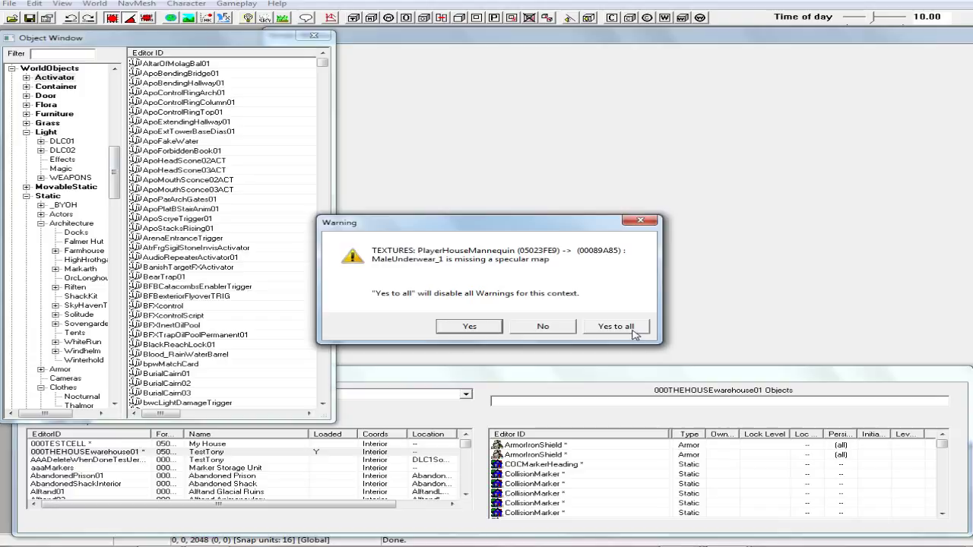
click(633, 331)
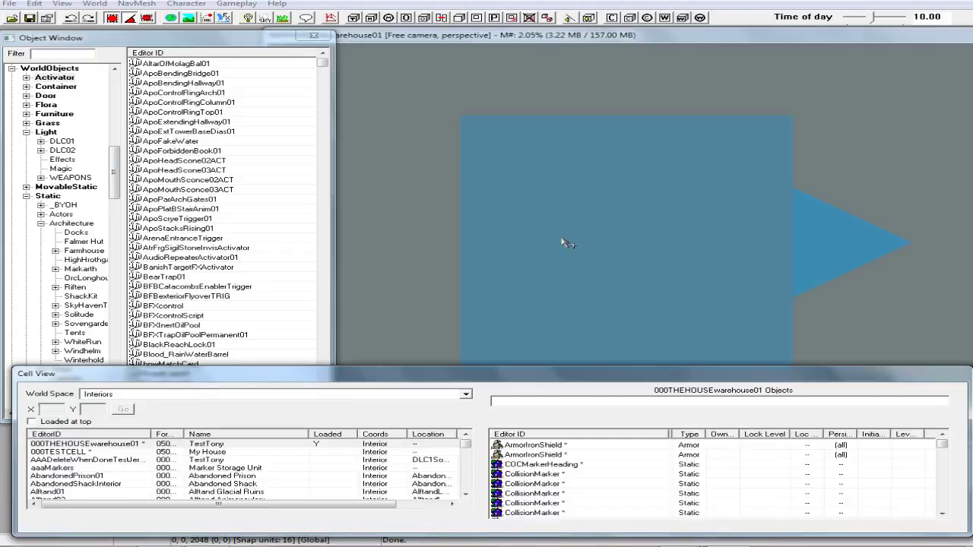
Examine the row of bookshelves, display cases, weapon racks, mannequin and plaques around the heading marker in the warehouse cell
click(584, 248)
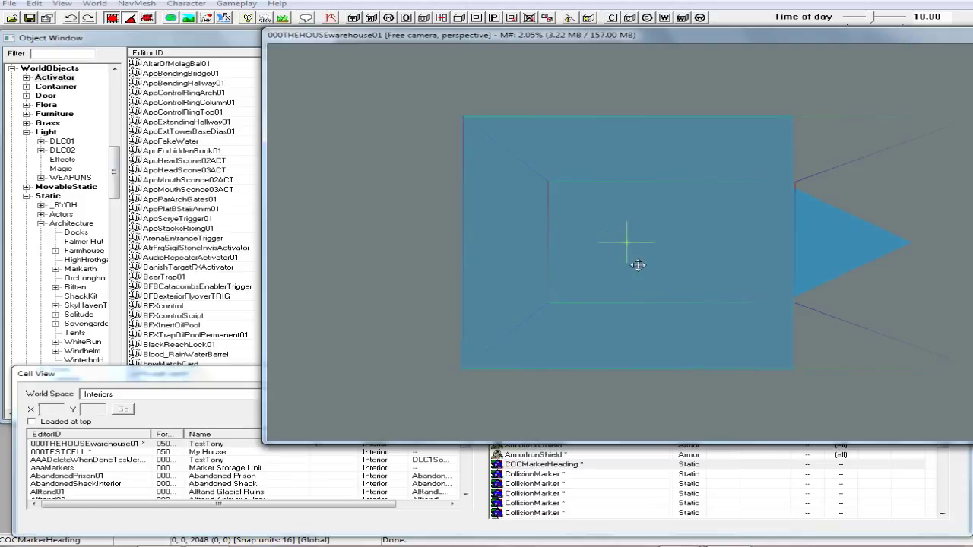
mouse_move(638, 264)
shift+middle_down()
mouse_move(743, 196)
mouse_move(749, 221)
mouse_move(715, 276)
mouse_move(795, 283)
shift+middle_up()
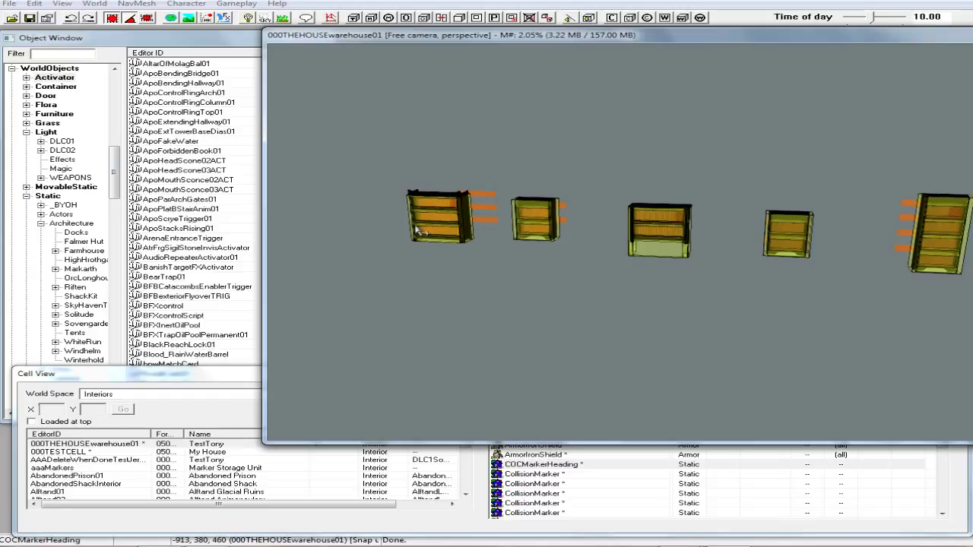
mouse_move(763, 252)
shift+middle_down()
mouse_move(727, 260)
mouse_move(738, 300)
mouse_move(707, 297)
mouse_move(721, 284)
mouse_move(682, 290)
shift+middle_up()
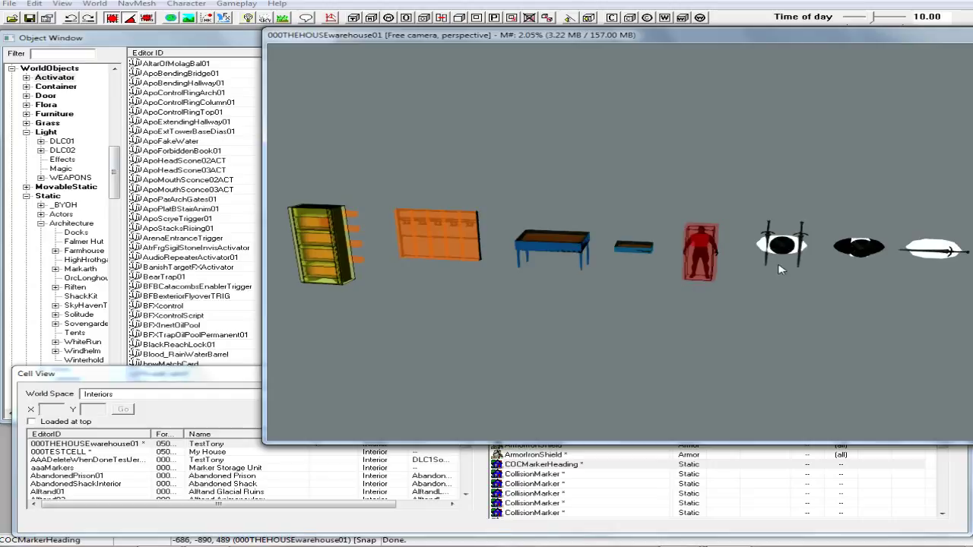
mouse_move(792, 287)
shift+middle_down()
mouse_move(749, 293)
mouse_move(792, 279)
shift+middle_up()
shift+middle_drag(644, 305, 705, 310)
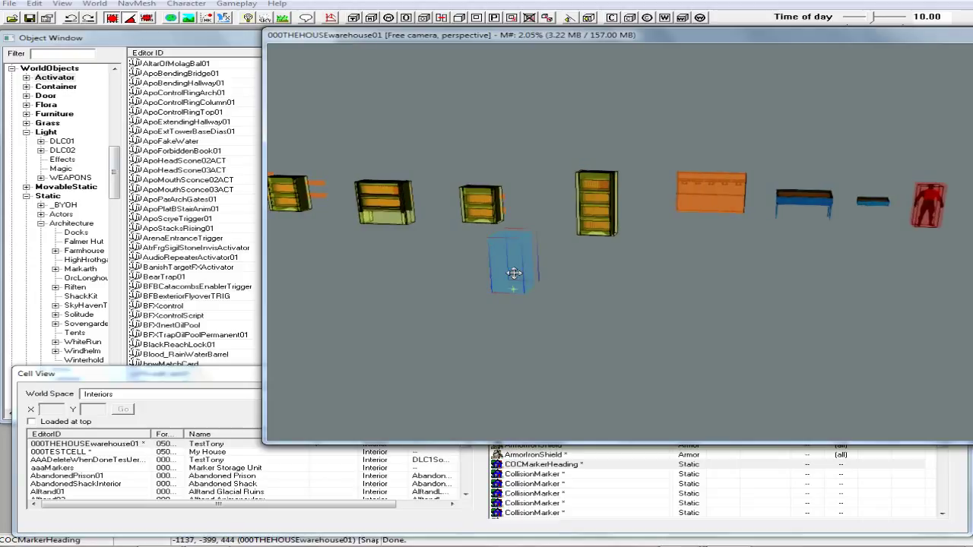
shift+middle_drag(522, 273, 641, 288)
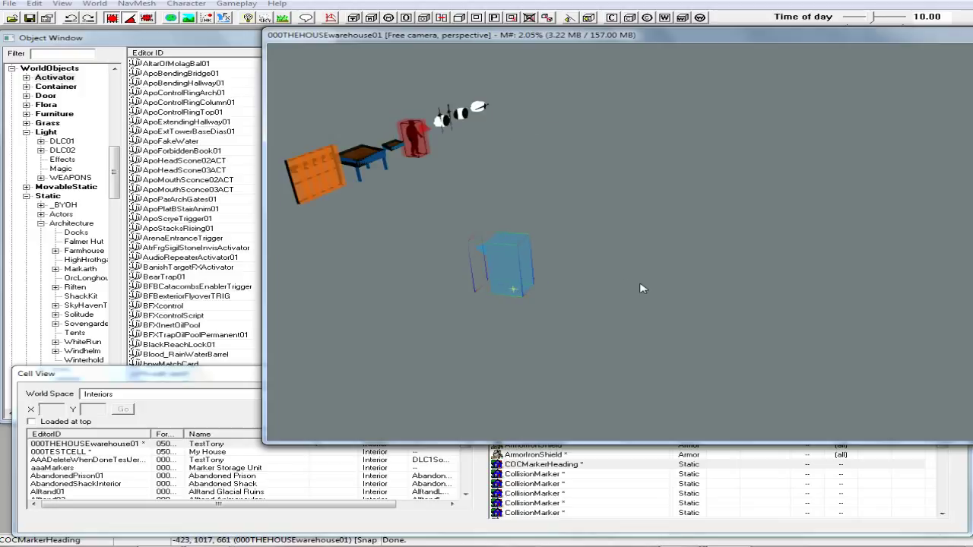
Filter the objects of all categories by "ship" and find the ShipKatariah wood floor pieces
click(63, 54)
text(ship)
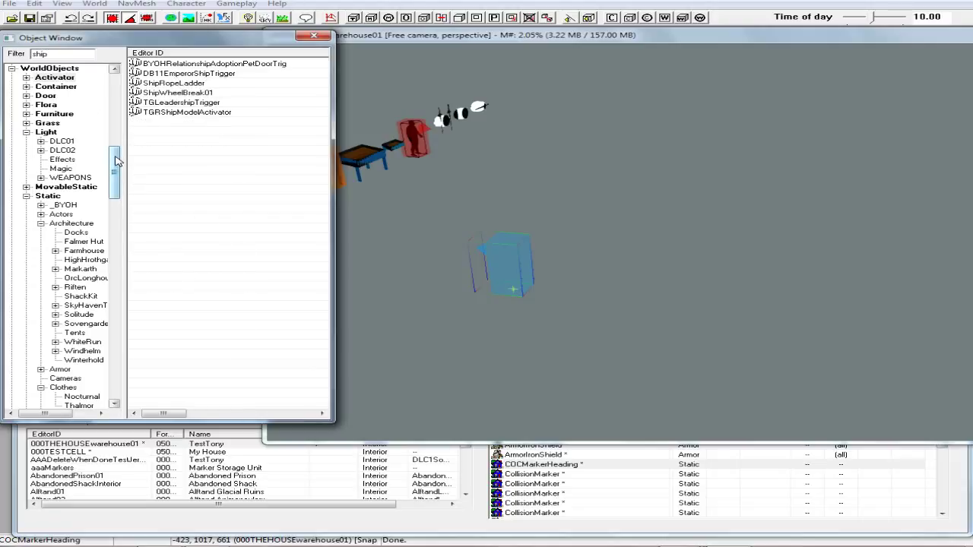
drag(116, 159, 124, 384)
click(28, 396)
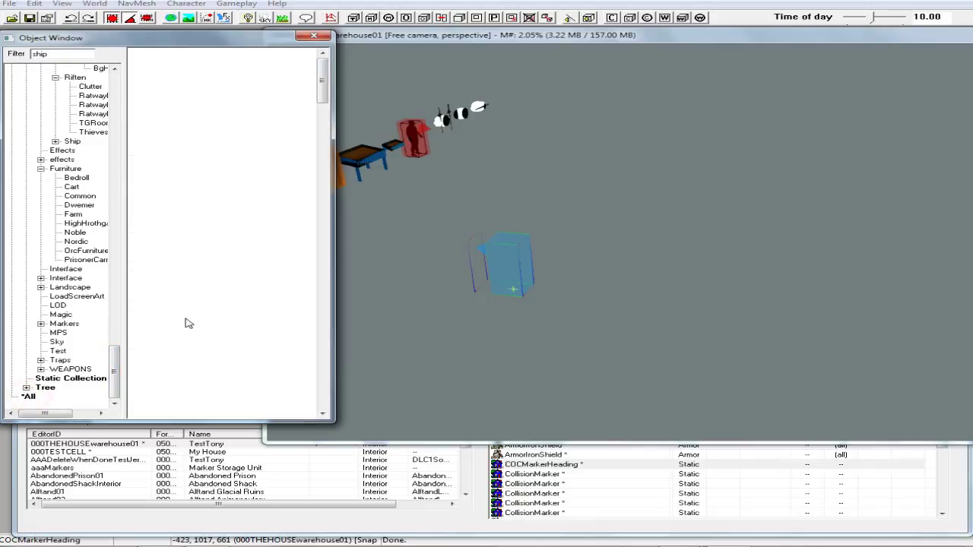
drag(323, 74, 311, 211)
scroll(311, 217, down, 7)
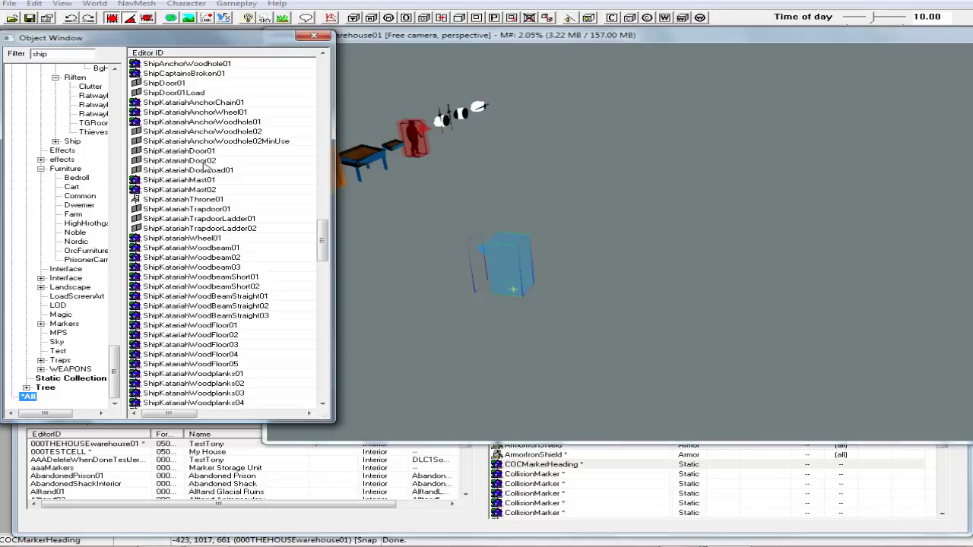
drag(320, 239, 323, 250)
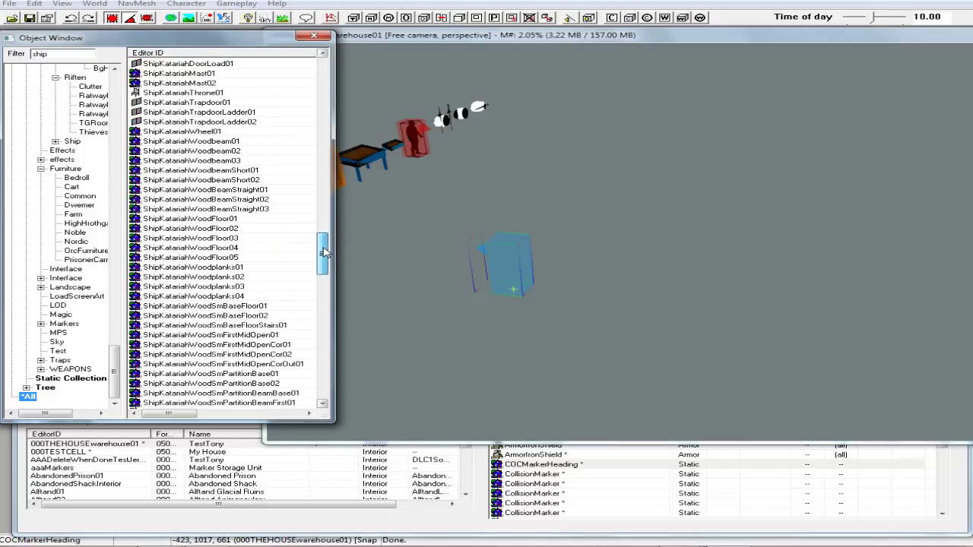
Place a ShipKatariahWoodFloor01 piece in the warehouse cell near the heading marker and toggle the scene lighting
click(225, 221)
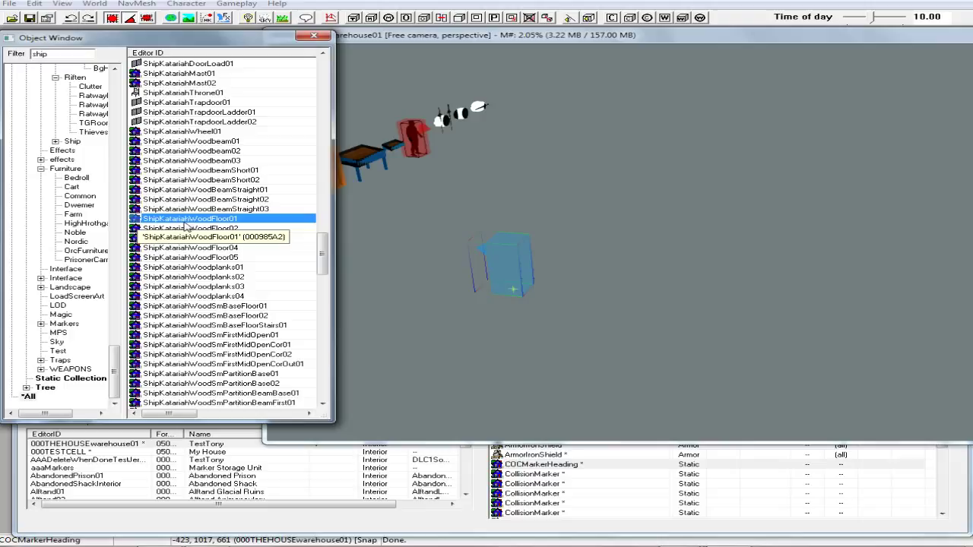
drag(135, 220, 614, 206)
key(a)
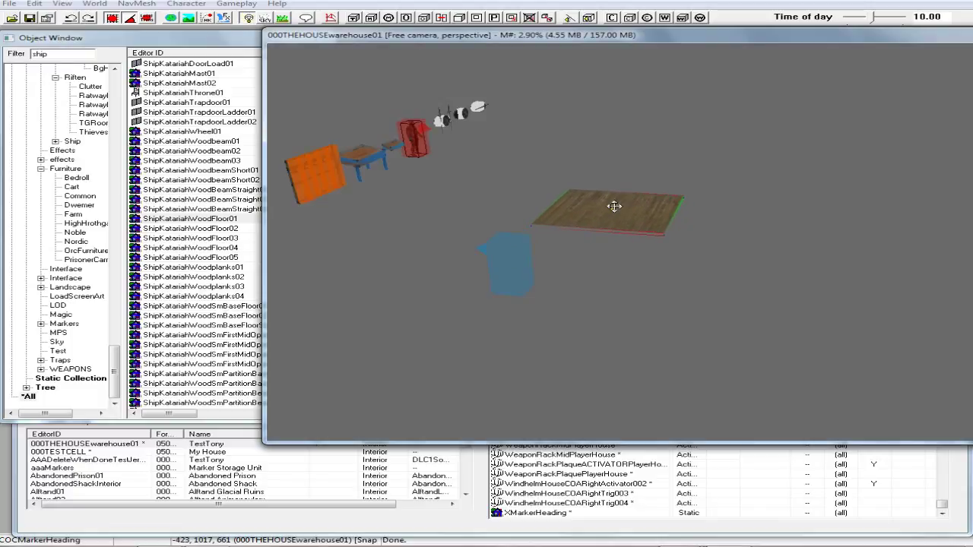
Move the wood floor piece farther from the heading marker into the open space in front of the activator row
shift+middle_drag(614, 206, 498, 234)
middle_drag(594, 232, 567, 225)
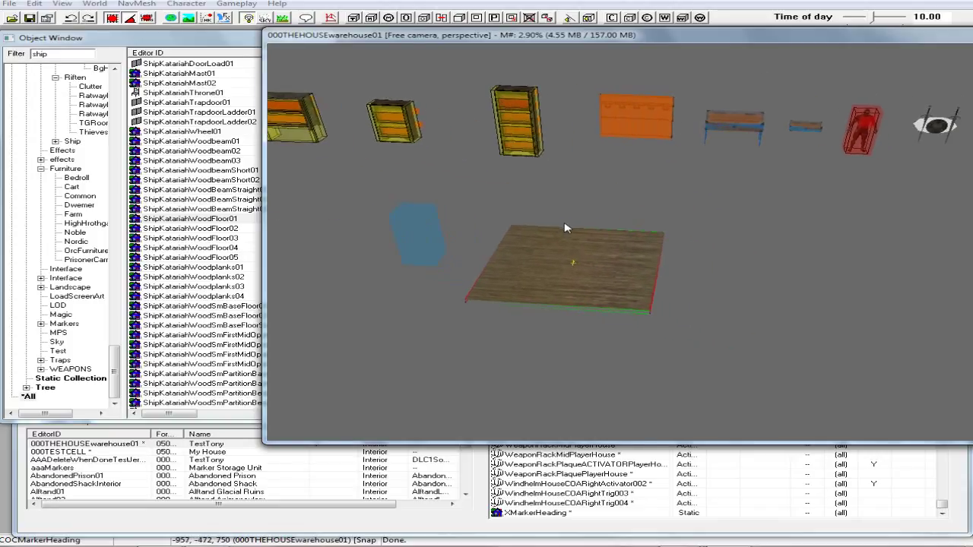
drag(567, 274, 661, 321)
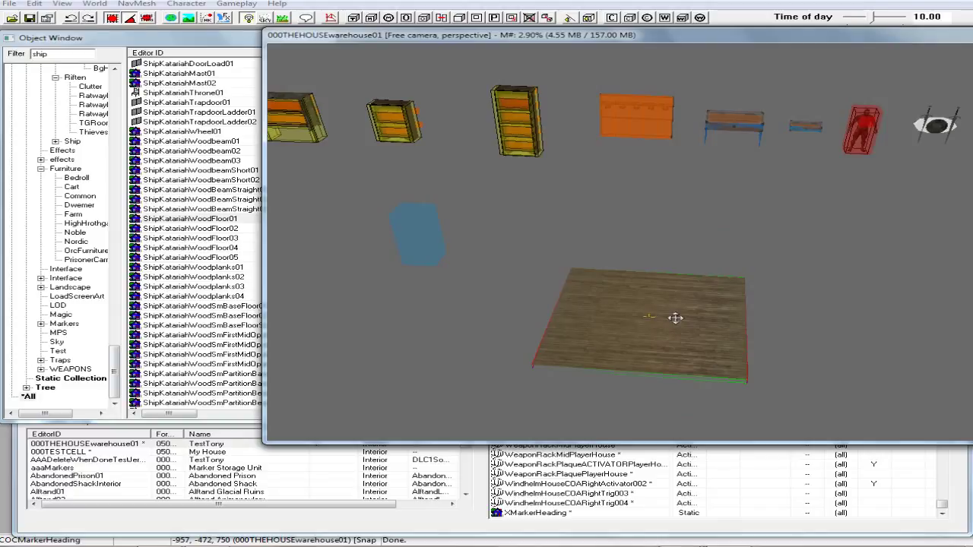
Duplicate the ShipKatariahWoodFloor01 piece and place the copy flush against its short-row end, parallel to the activator row
scroll(688, 316, down, 2)
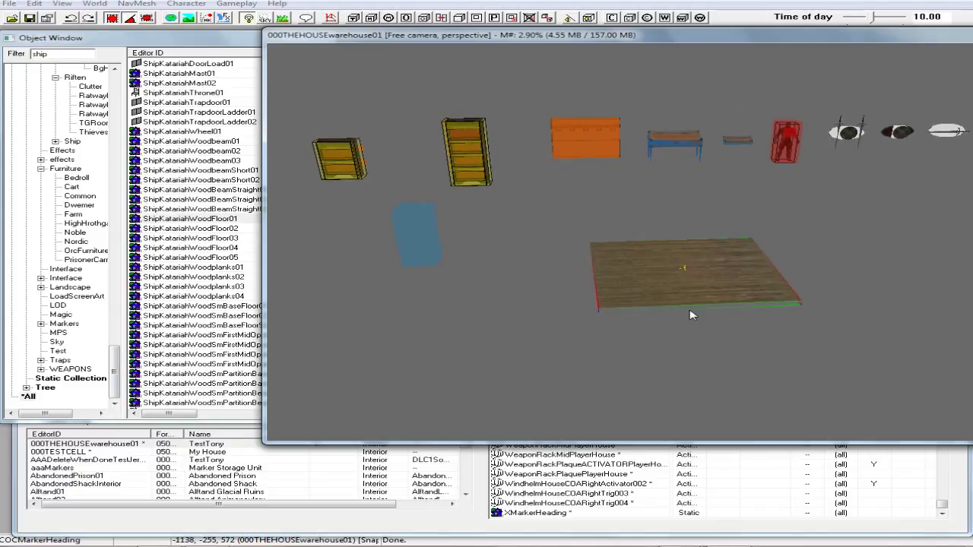
mouse_move(682, 310)
shift+middle_down()
mouse_move(689, 300)
mouse_move(669, 305)
mouse_move(672, 315)
shift+middle_up()
scroll(669, 306, down, 2)
right_click(671, 292)
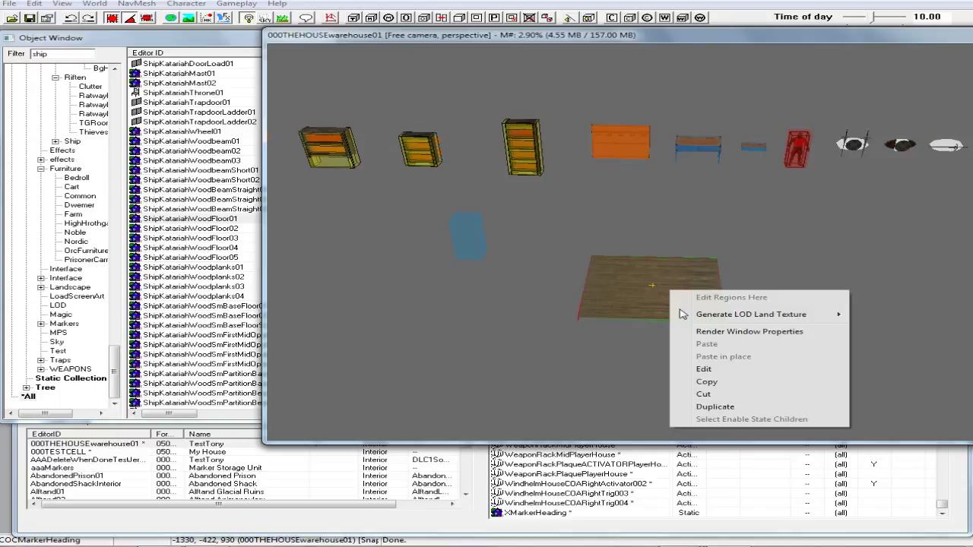
click(703, 406)
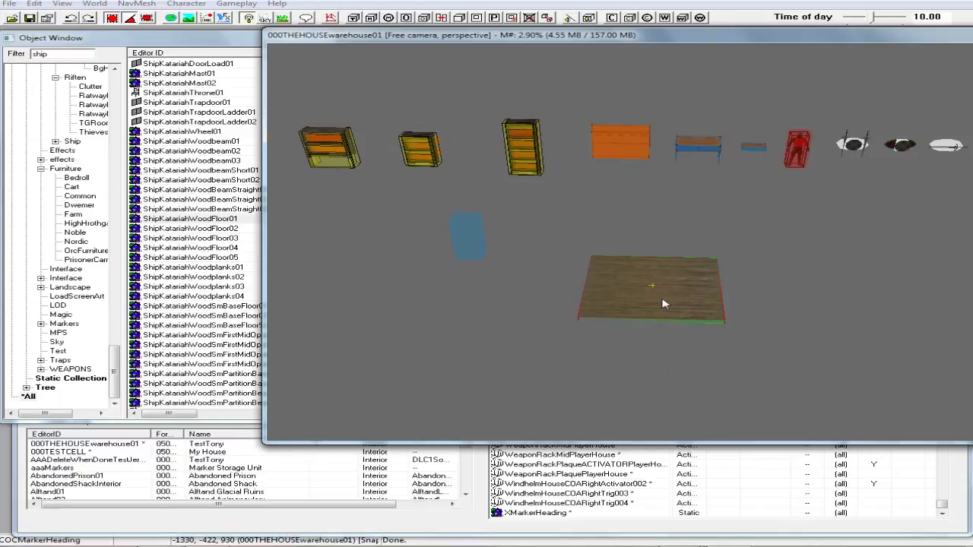
drag(656, 289, 790, 288)
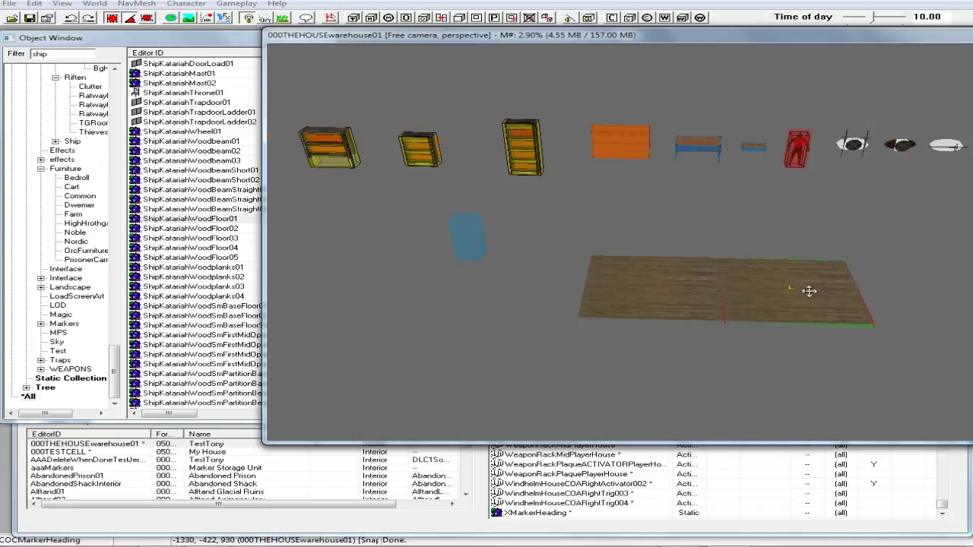
Duplicate the end floor piece twice, placing each copy flush beside the last to extend the row to four pieces
middle_drag(809, 292, 783, 288)
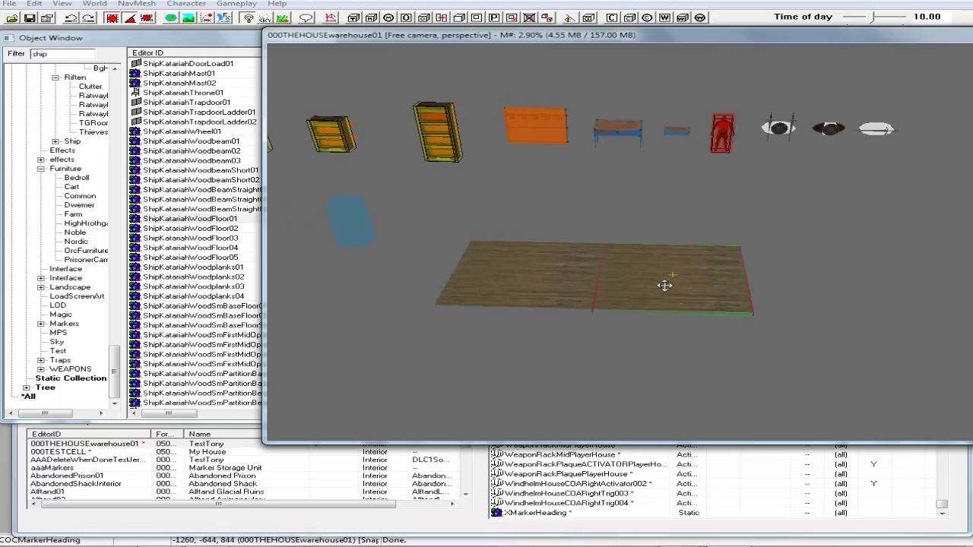
right_click(664, 285)
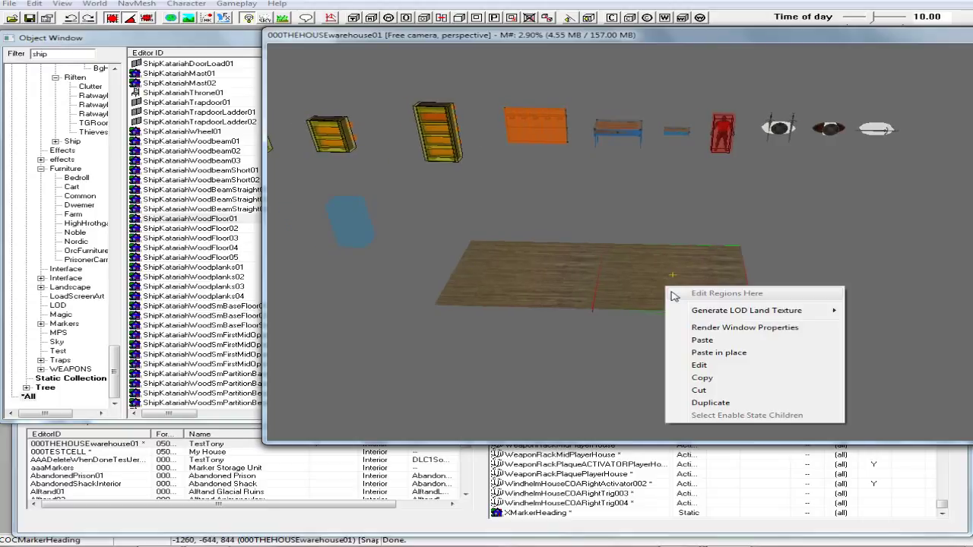
click(709, 404)
drag(678, 278, 822, 278)
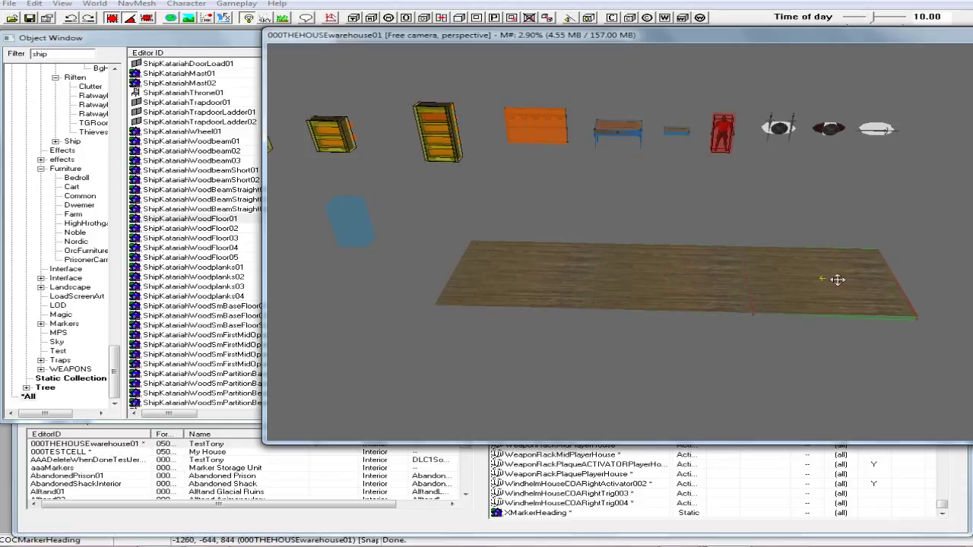
middle_drag(841, 285, 795, 292)
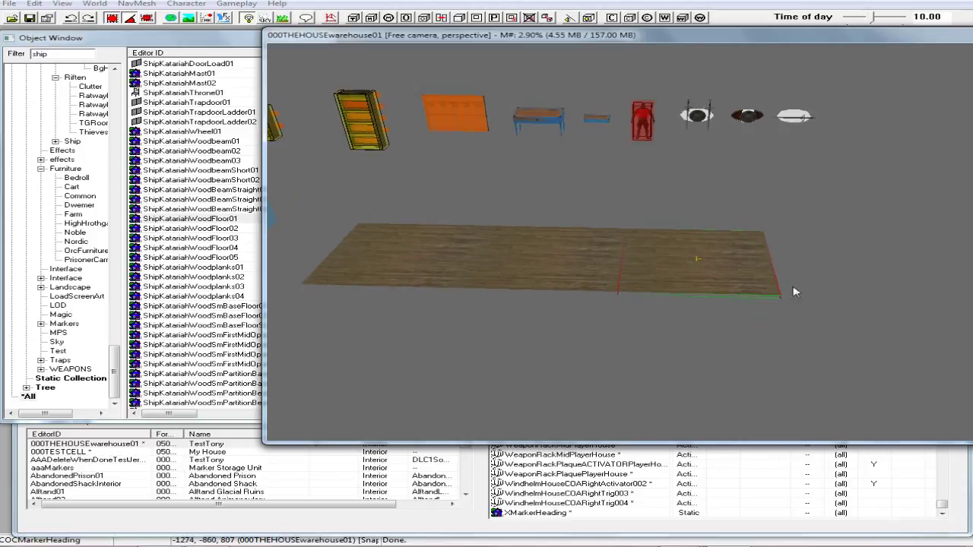
right_click(734, 267)
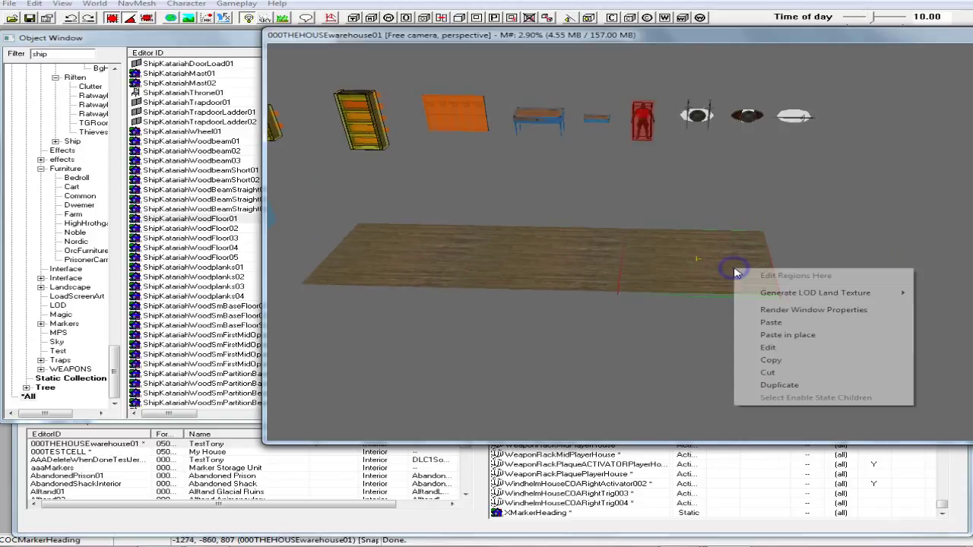
click(779, 386)
drag(717, 269, 846, 263)
Duplicate all four wood floor pieces together and place the copies as a second row on the side away from the activators
click(715, 266)
drag(712, 264, 521, 261)
right_click(521, 261)
click(587, 371)
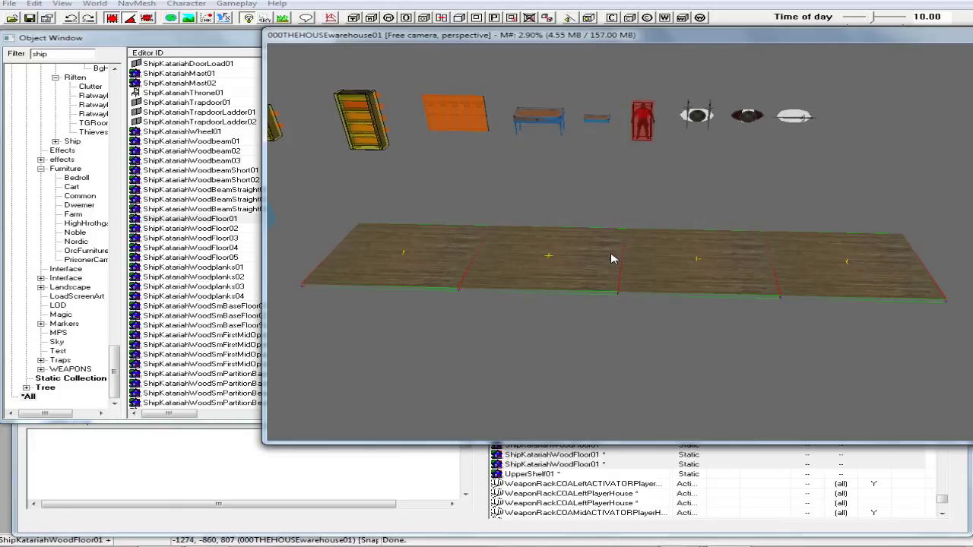
drag(612, 260, 597, 333)
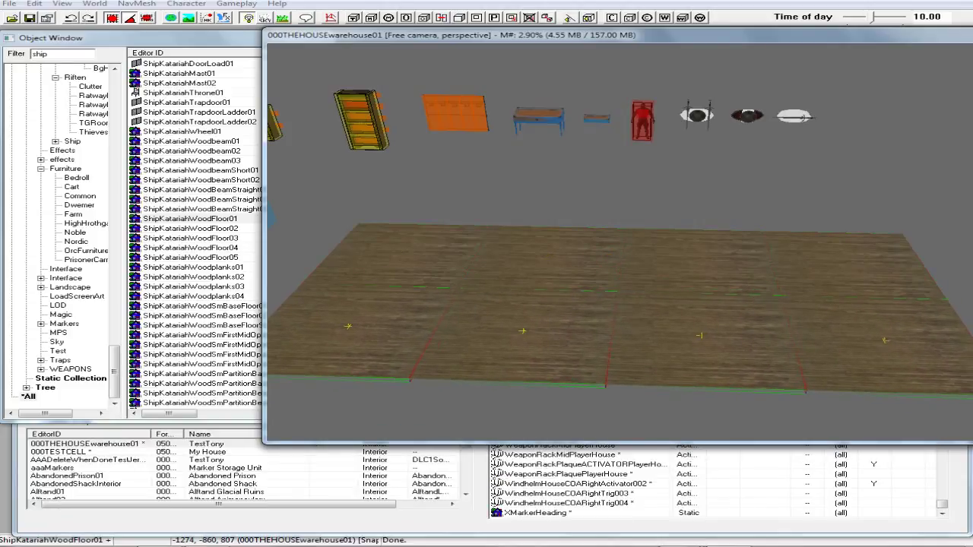
Duplicate both four-piece rows together and place the copies against the open long edge to make a four-by-four floor
scroll(595, 329, down, 3)
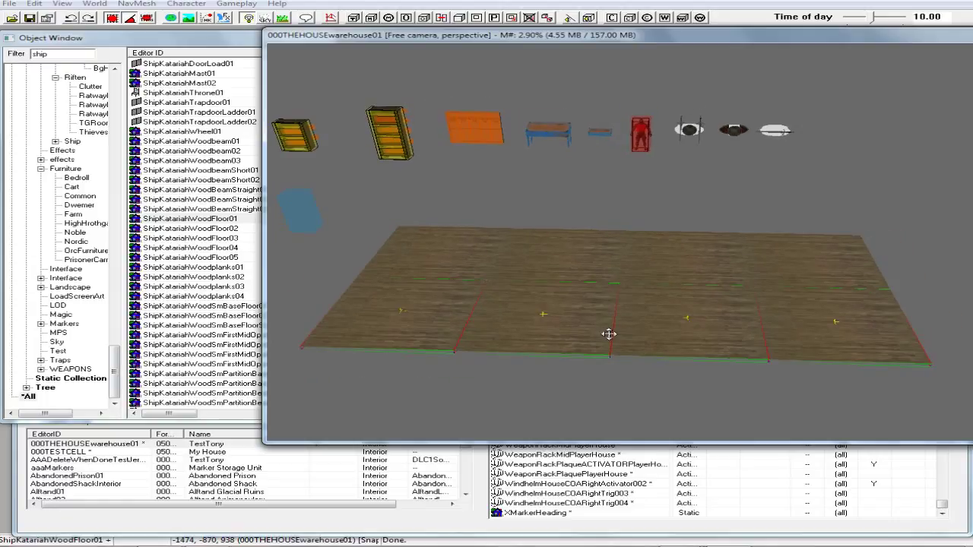
ctrl+click(802, 272)
ctrl+click(707, 272)
ctrl+click(574, 263)
ctrl+click(471, 262)
right_click(550, 258)
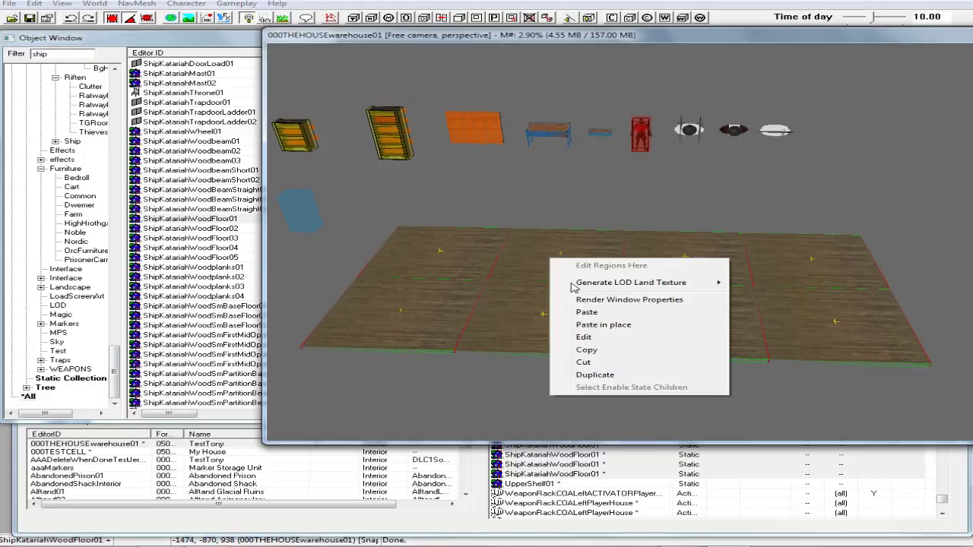
click(613, 377)
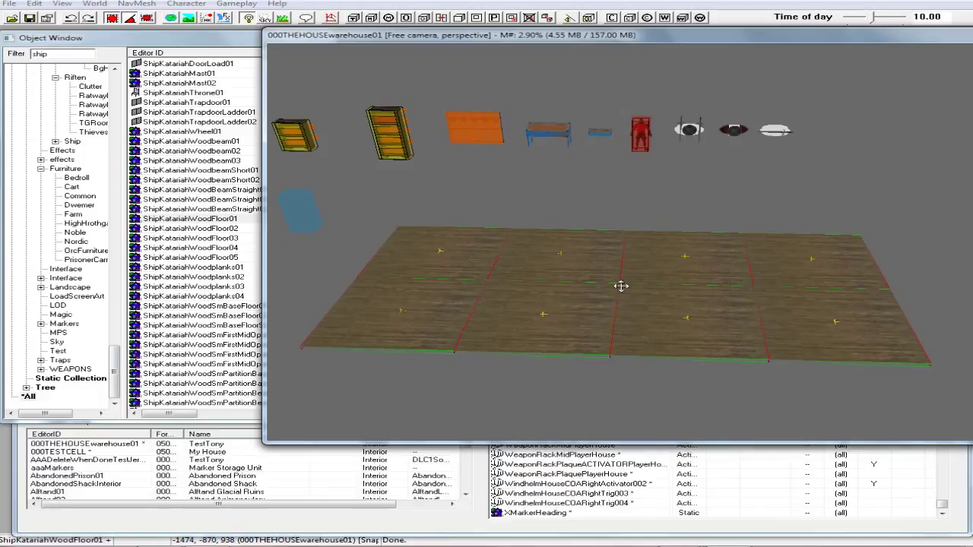
drag(619, 285, 620, 395)
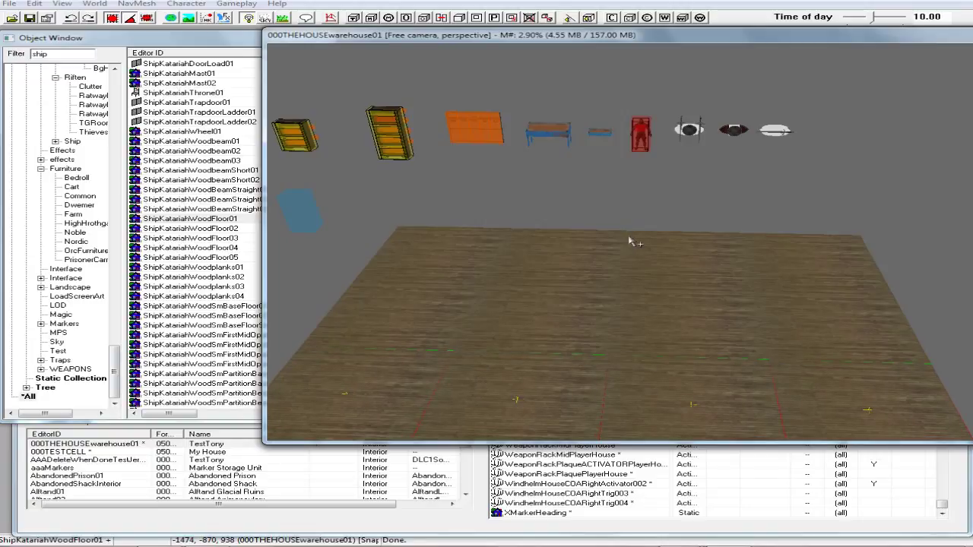
Duplicate the whole sixteen-piece floor and align the copy flush beside it, doubling the floor's length along the activator row
mouse_move(652, 251)
middle_down()
mouse_move(809, 235)
mouse_move(689, 205)
mouse_move(712, 199)
mouse_move(719, 222)
mouse_move(575, 228)
mouse_move(658, 241)
middle_up()
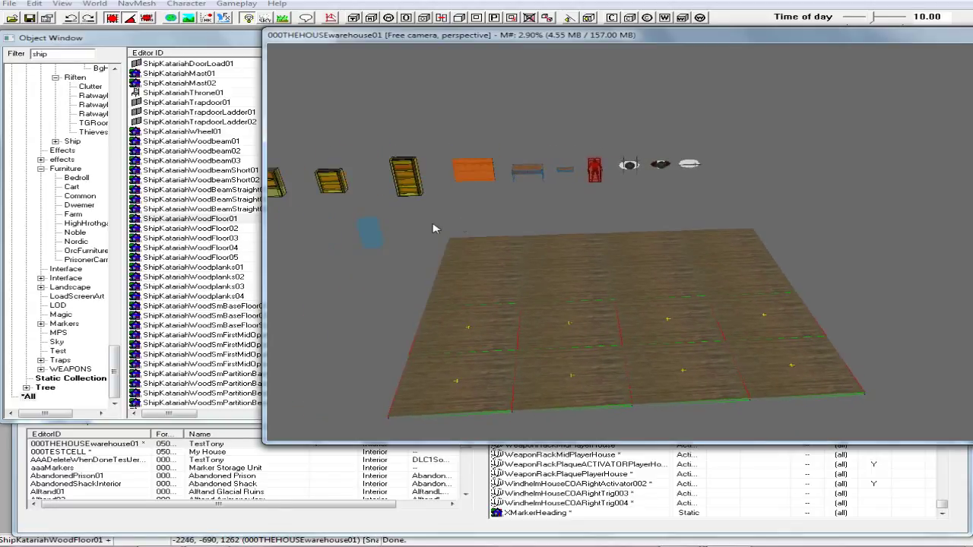
drag(430, 227, 826, 378)
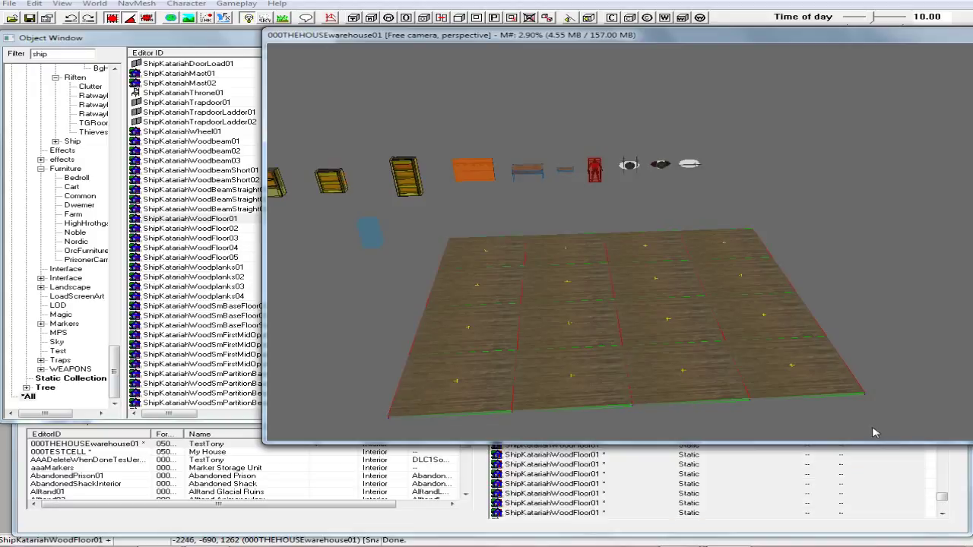
right_click(732, 344)
click(771, 462)
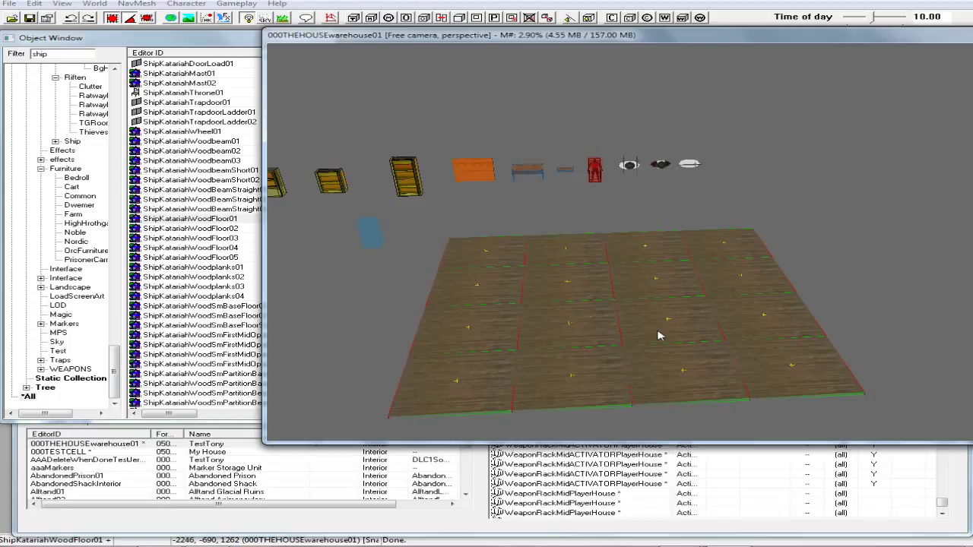
drag(641, 326, 620, 242)
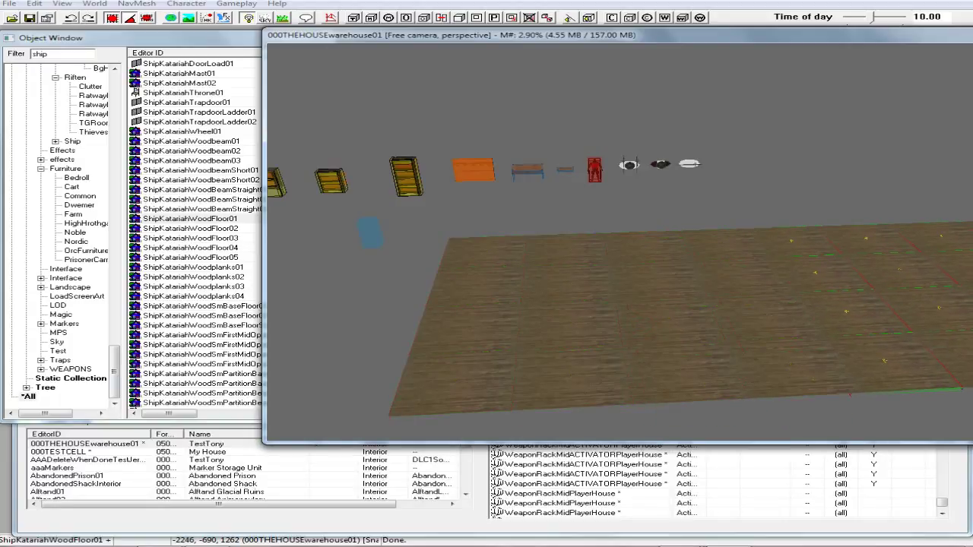
middle_drag(616, 240, 547, 241)
drag(547, 240, 598, 241)
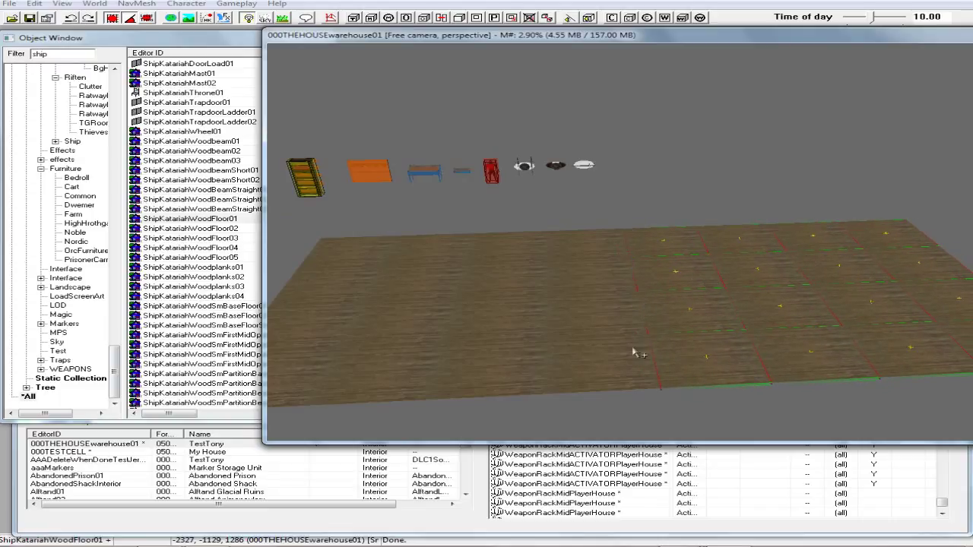
click(669, 407)
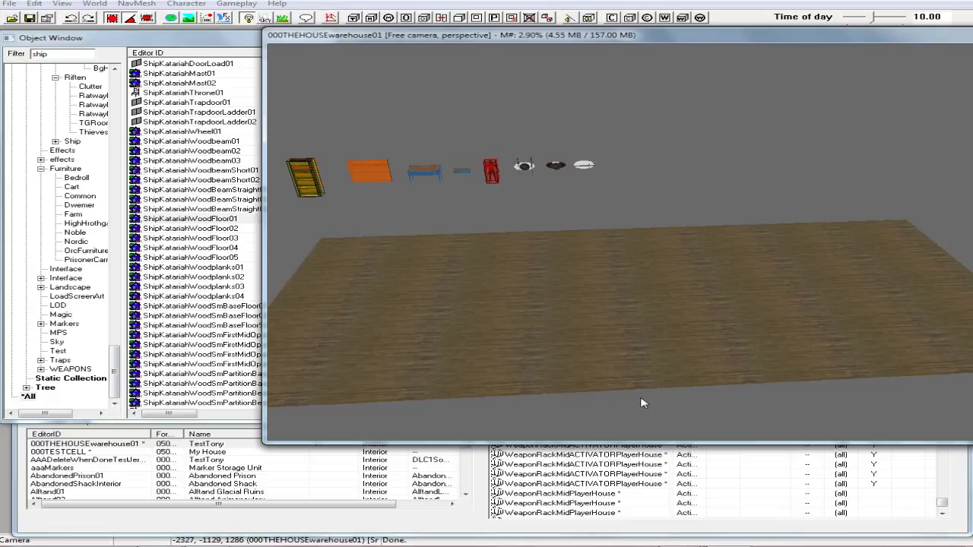
Examine the COCMarkerHeading in the warehouse cell and its position relative to the activator row and wood floor
shift+middle_drag(566, 399, 730, 401)
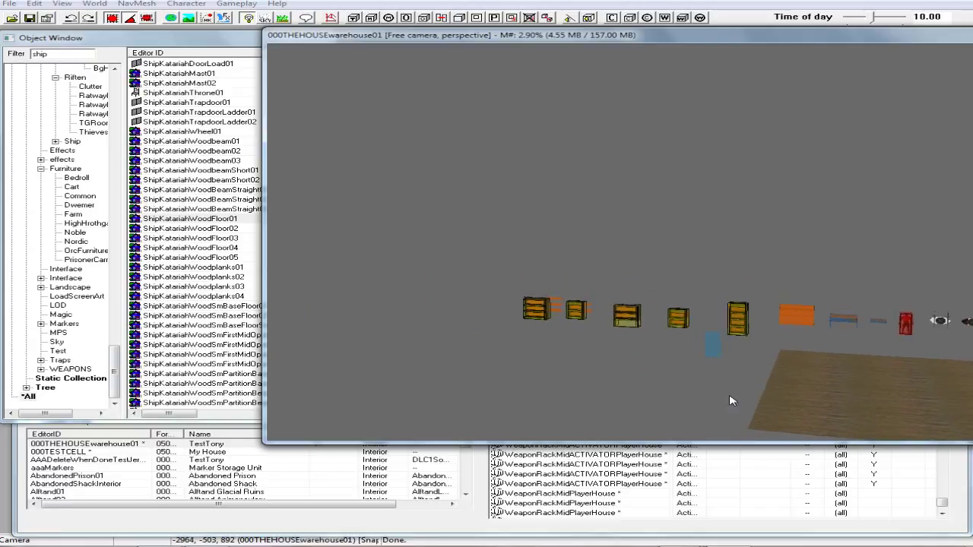
click(708, 345)
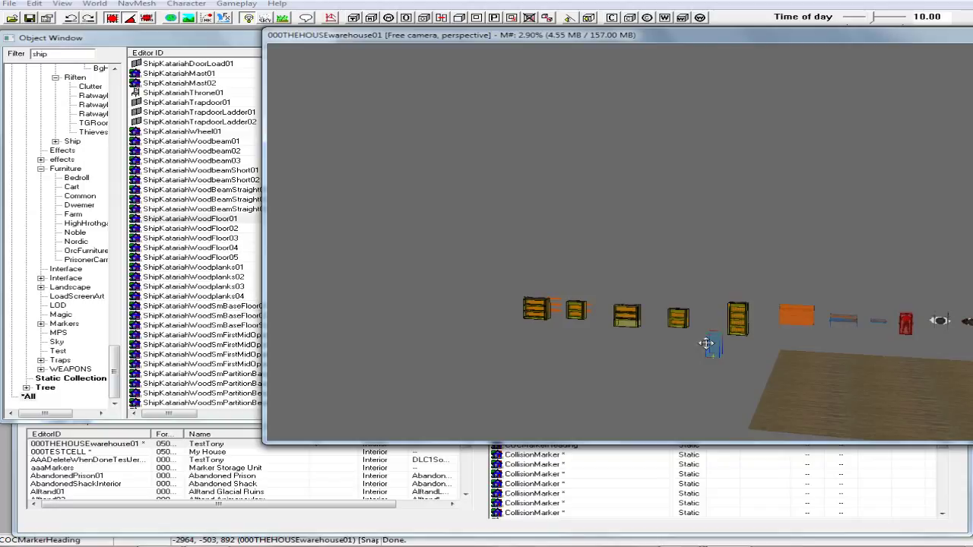
key(f)
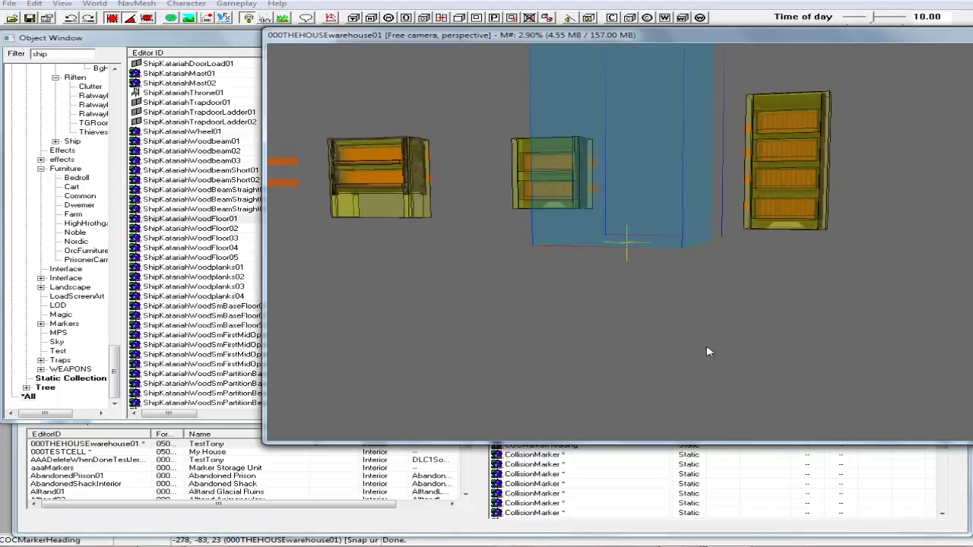
scroll(756, 293, down, 6)
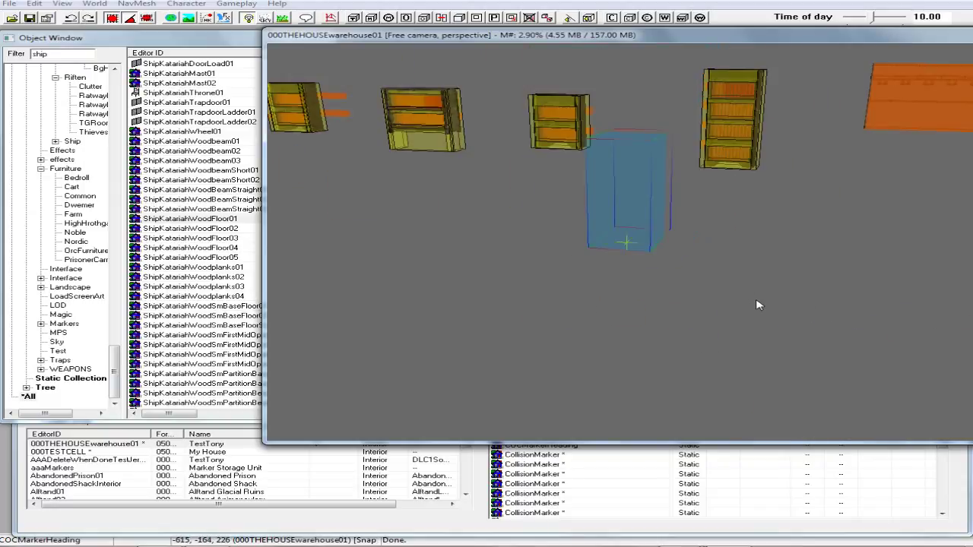
scroll(772, 305, down, 4)
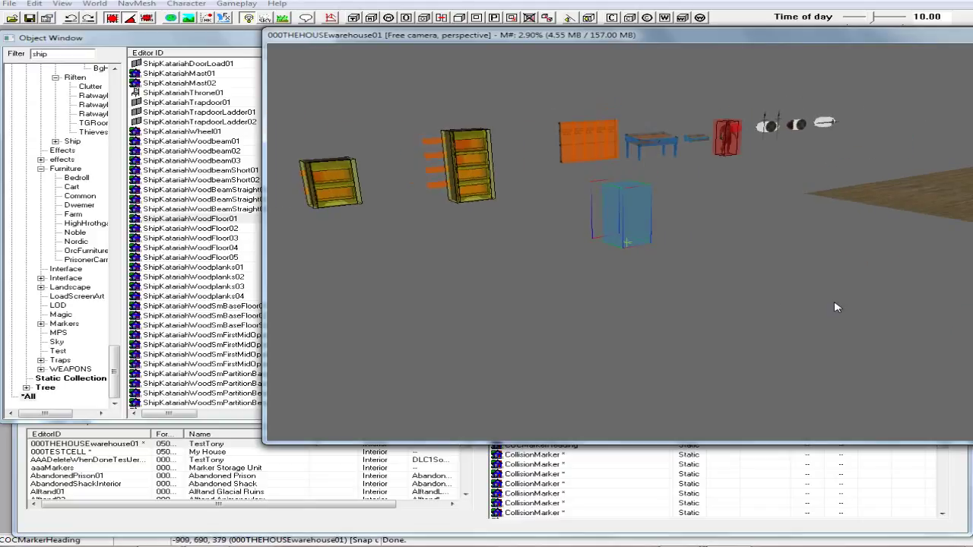
scroll(804, 314, down, 2)
middle_drag(804, 314, 697, 326)
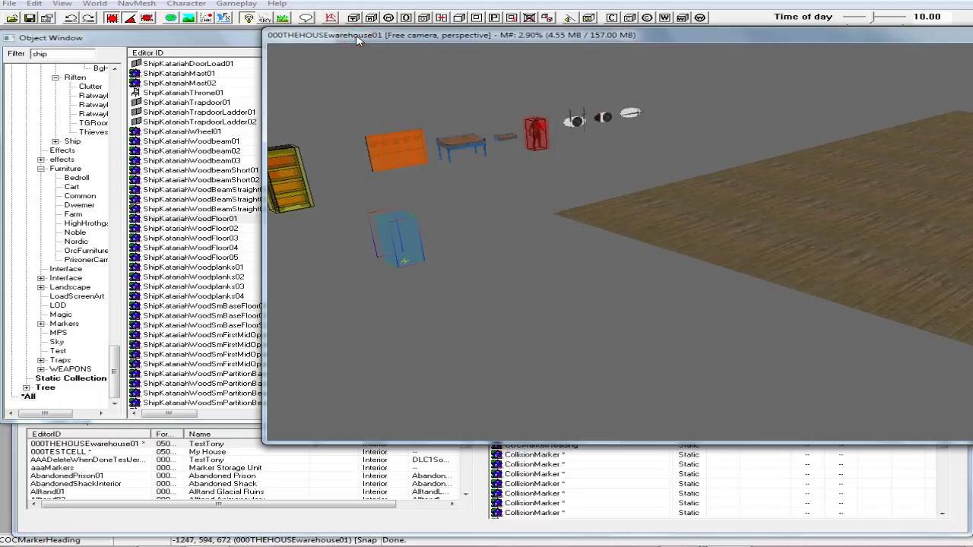
Toggle the scene lighting in the warehouse cell and save the plugin
key(a)
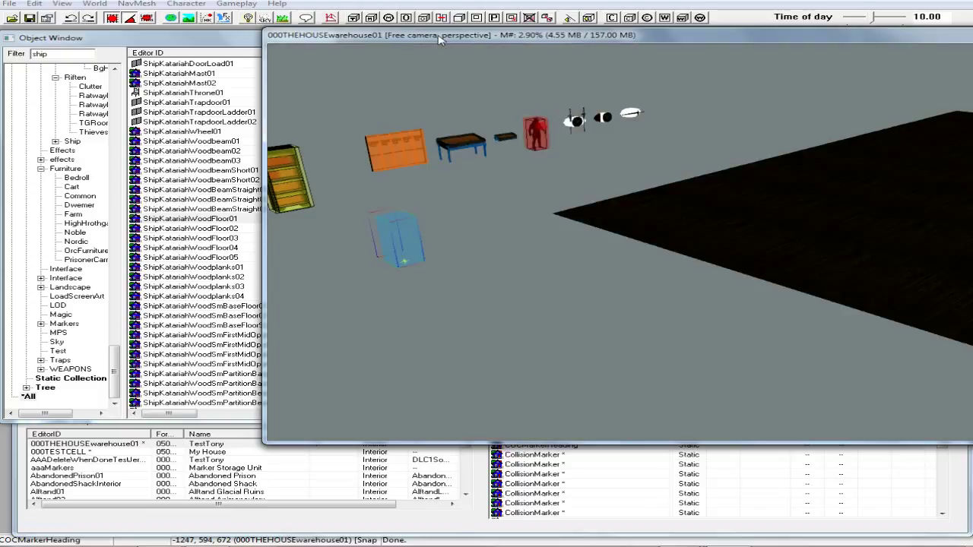
click(30, 19)
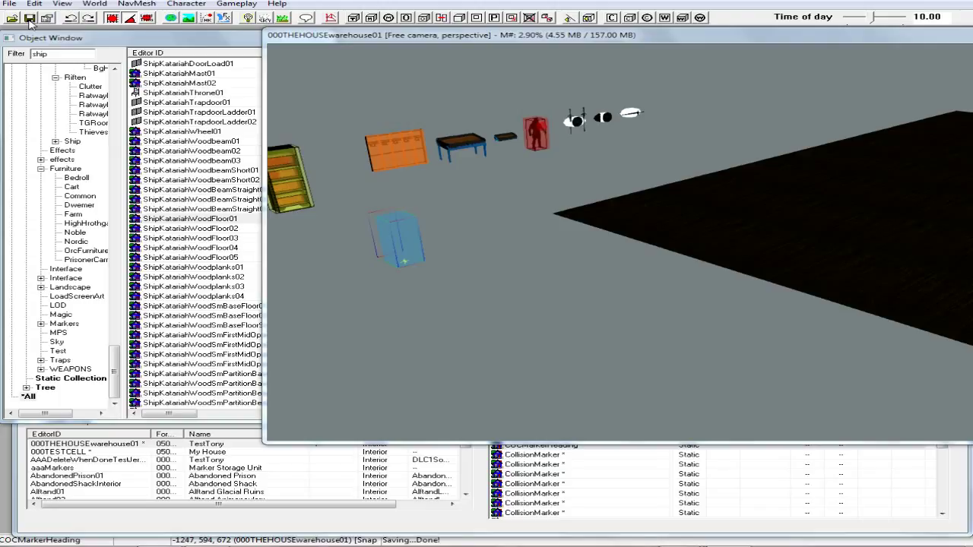
click(373, 37)
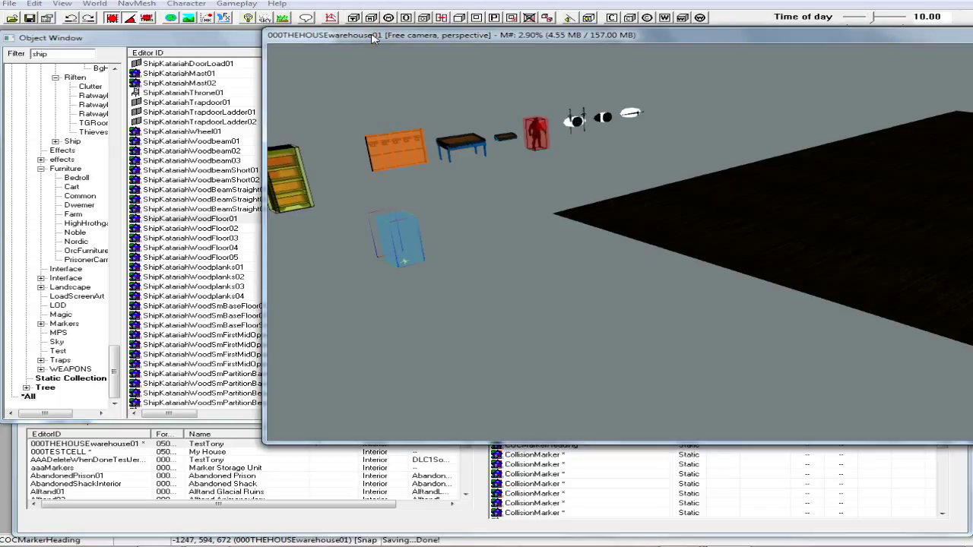
key(a)
key(a)
Load the 000TESTCELL interior and view its tunnel and cave rooms around the heading marker
click(445, 531)
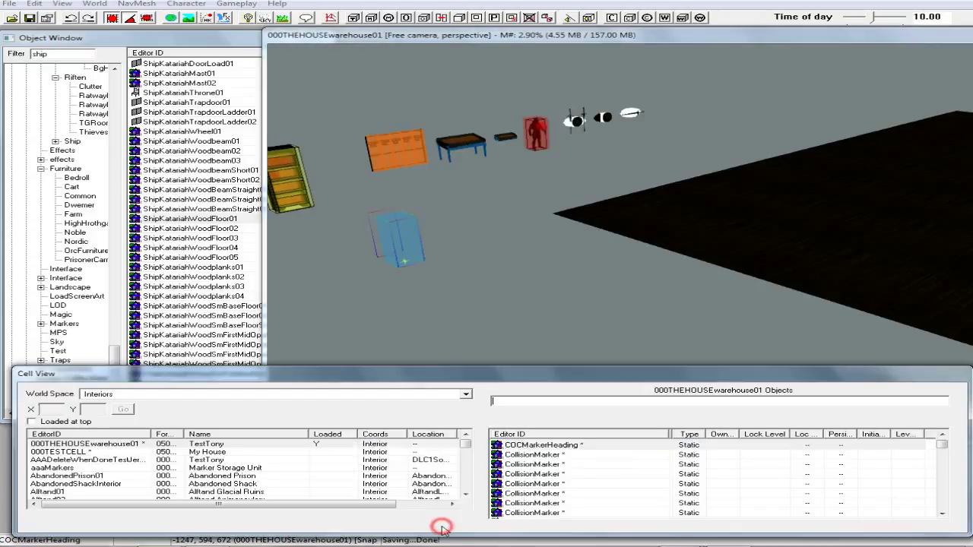
click(71, 453)
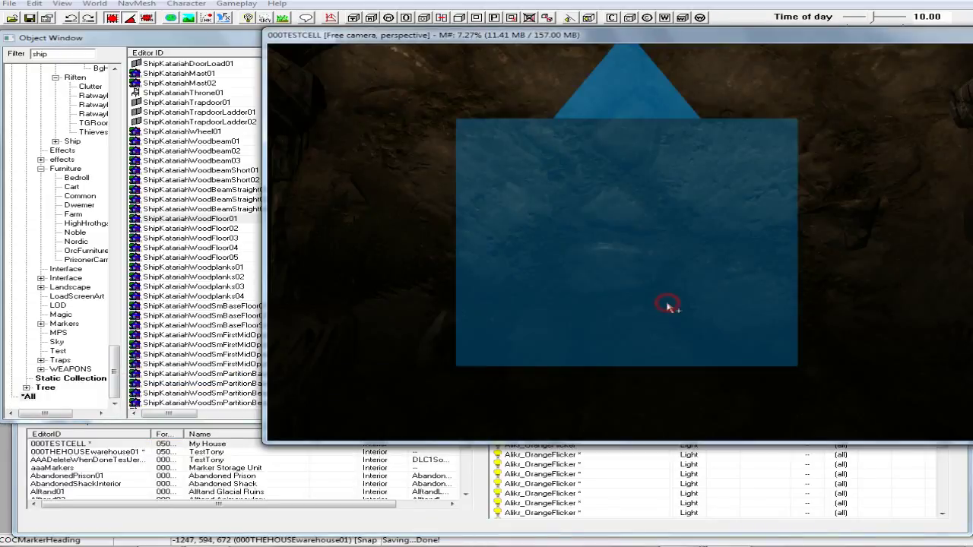
click(668, 305)
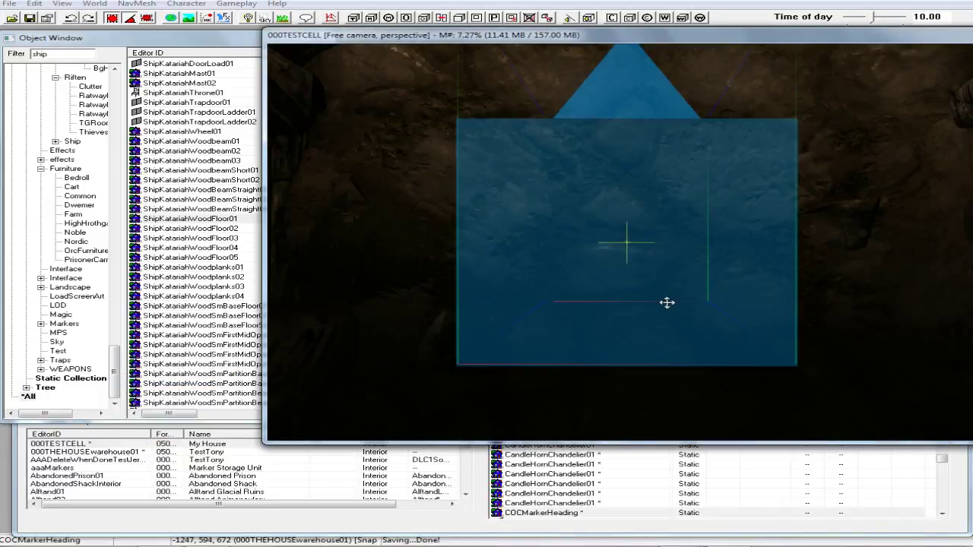
shift+middle_drag(668, 303, 682, 260)
scroll(682, 260, down, 10)
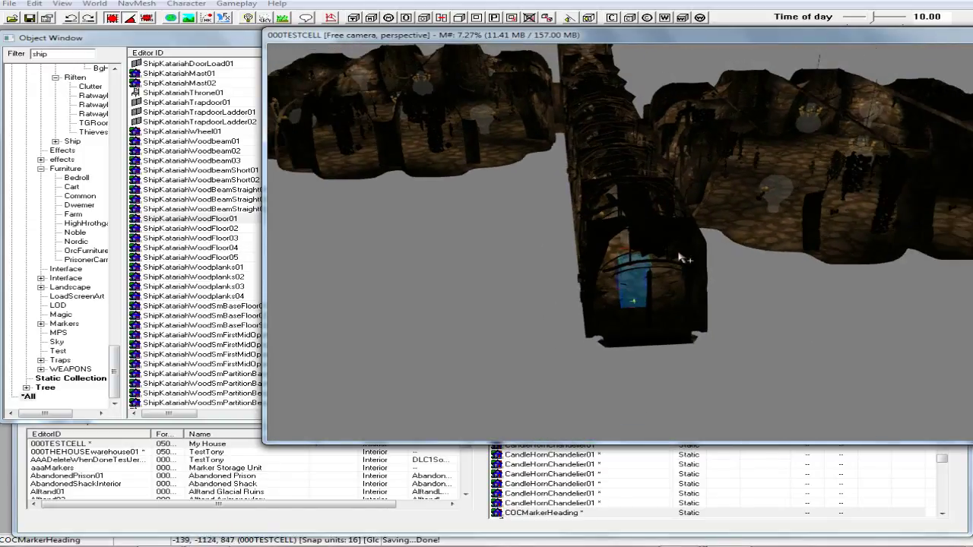
scroll(682, 260, down, 8)
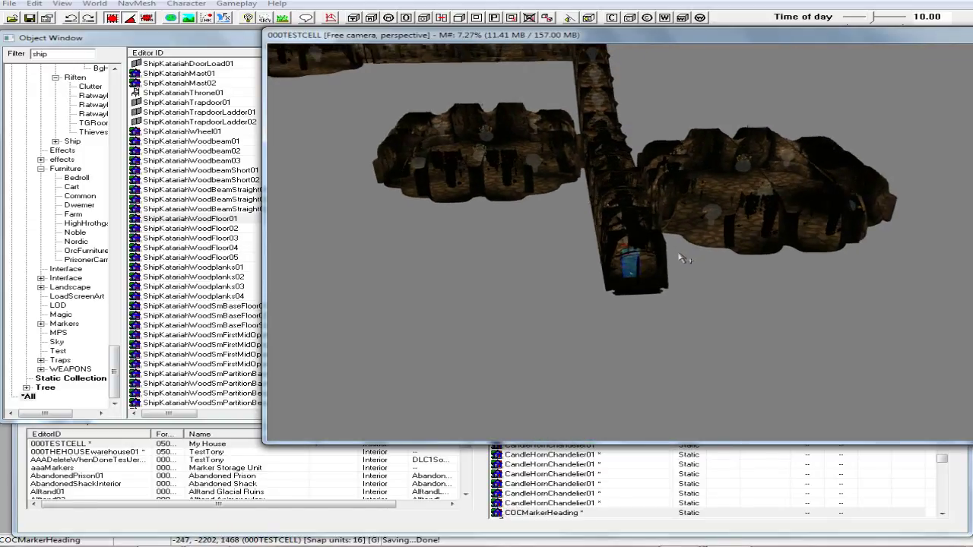
View the two cave rooms and the tunnel from above and switch the render view to bright lighting
shift+middle_drag(629, 236, 591, 272)
scroll(641, 298, up, 1)
shift+middle_drag(764, 352, 714, 349)
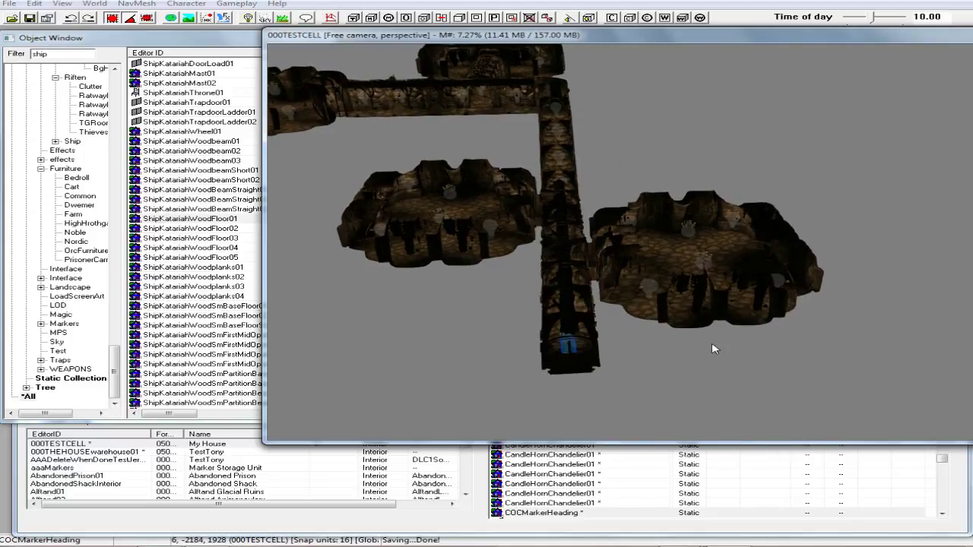
click(686, 262)
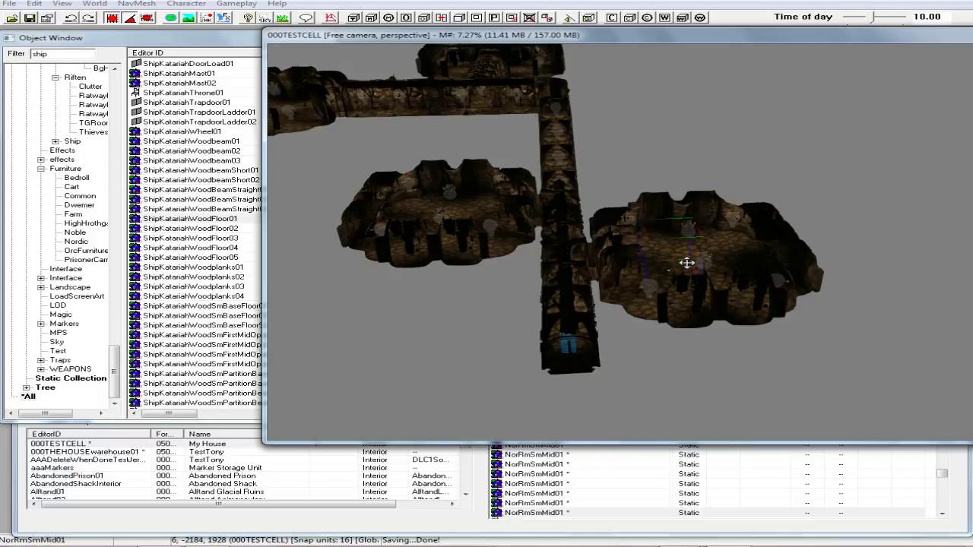
key(t)
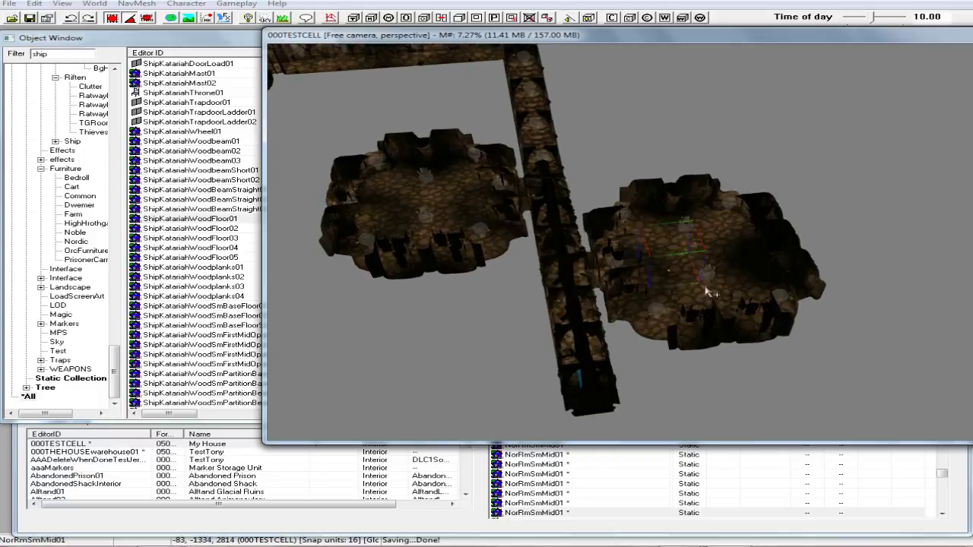
scroll(701, 313, up, 2)
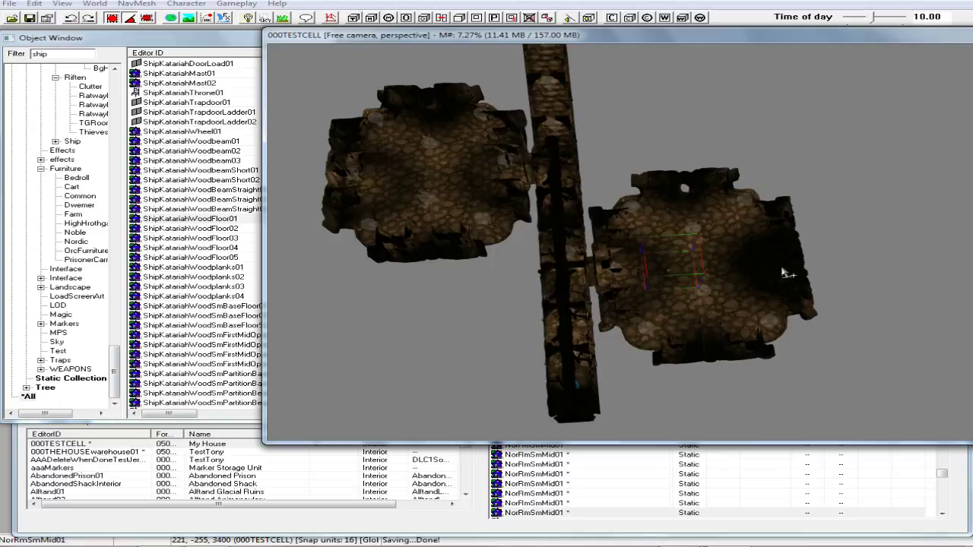
key(a)
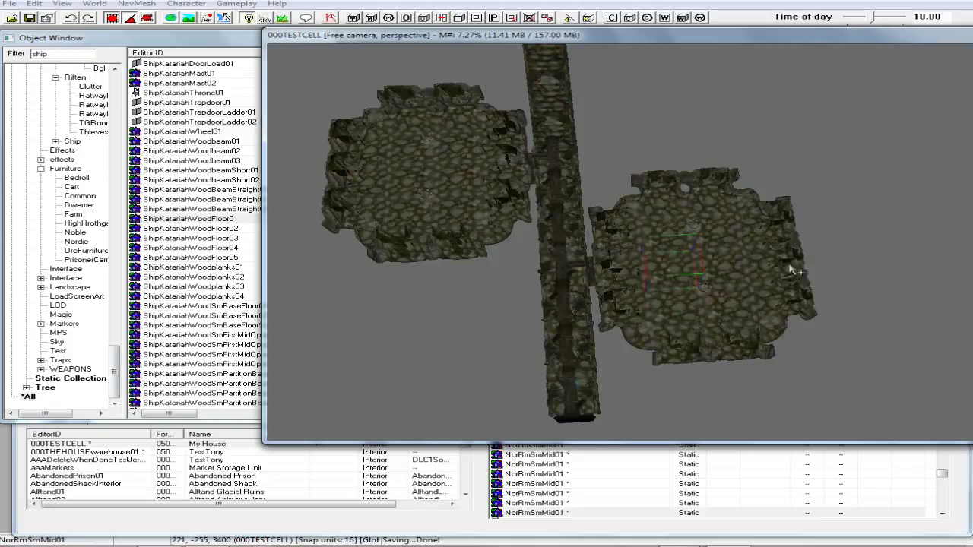
Replace only the selected NorRmSmWallFront01 piece on the cave room's wall opposite the tunnel with NorRmSmWallFrontFireplace01
click(791, 270)
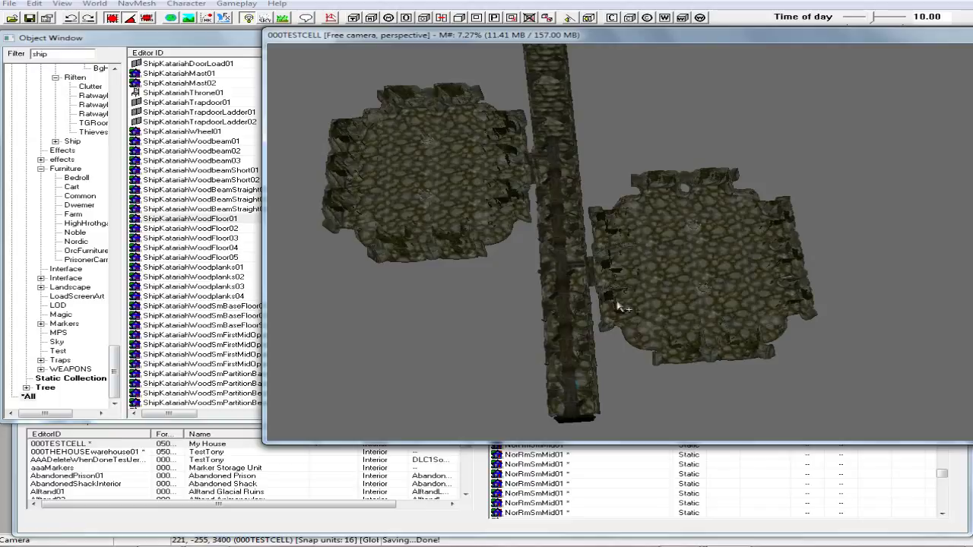
click(789, 258)
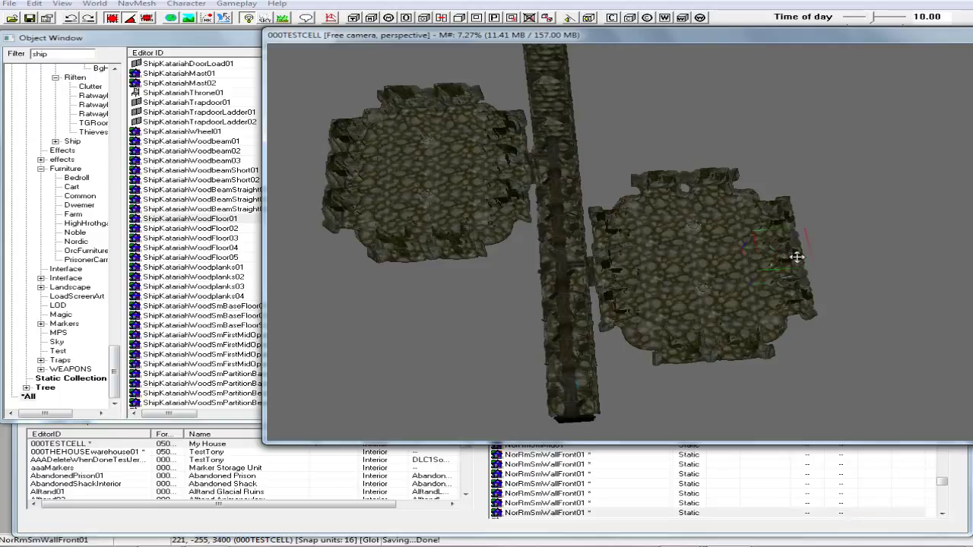
click(35, 4)
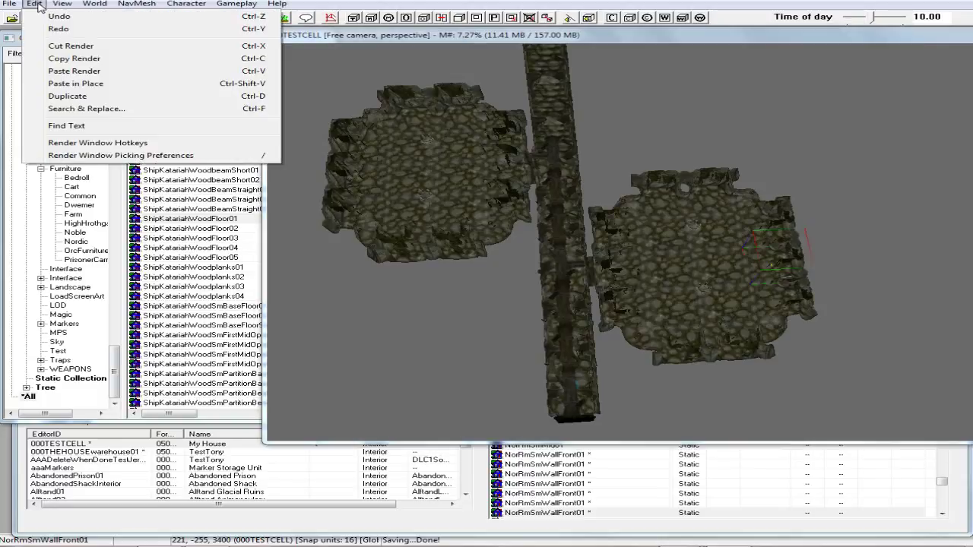
click(104, 112)
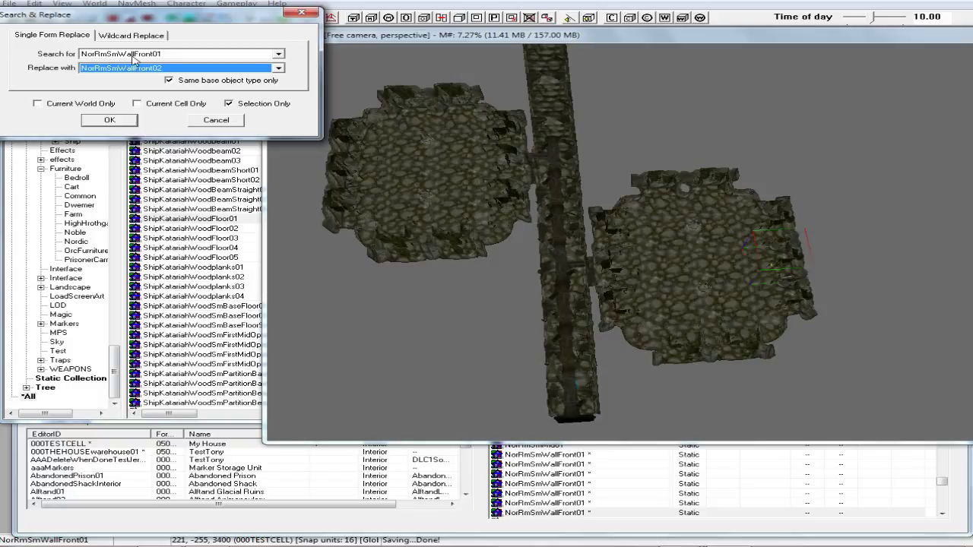
click(279, 69)
drag(279, 151, 280, 171)
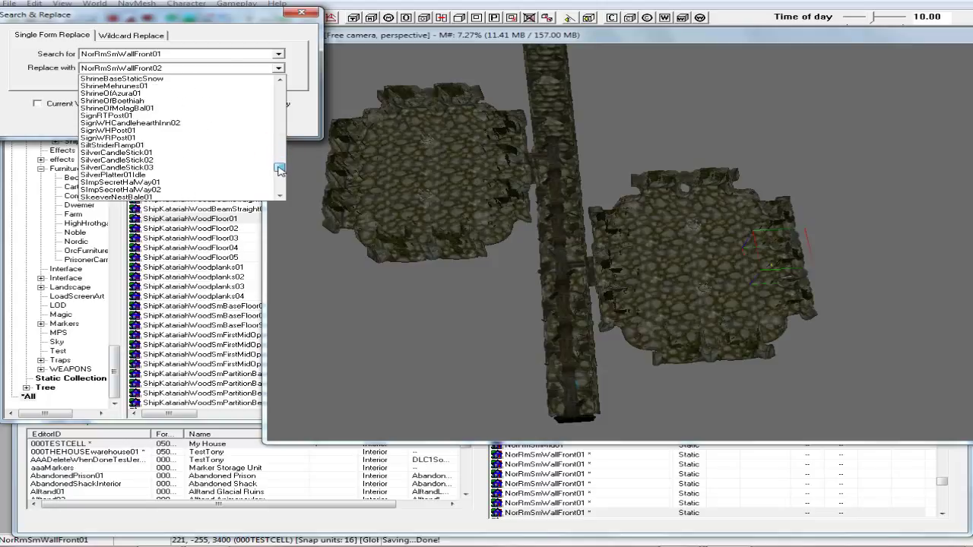
click(10, 81)
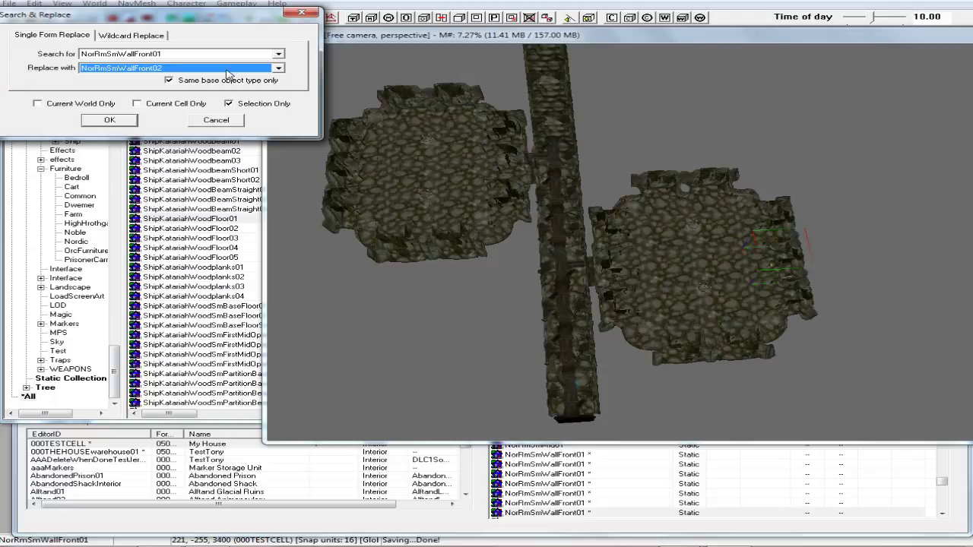
click(279, 68)
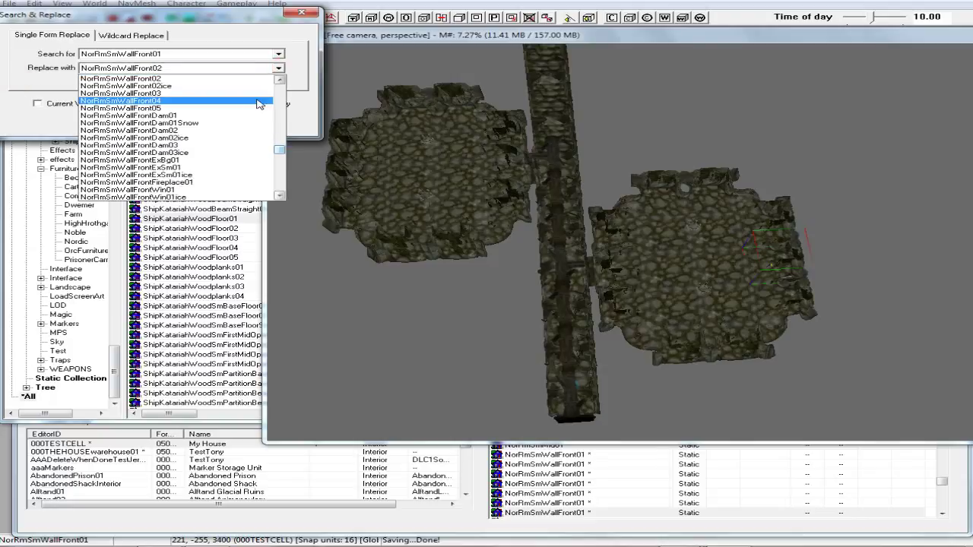
click(191, 183)
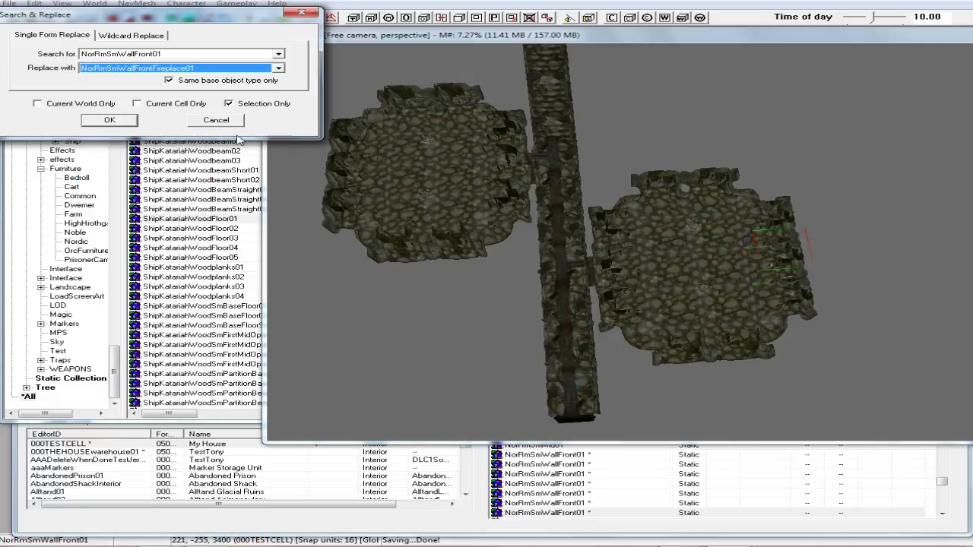
click(127, 122)
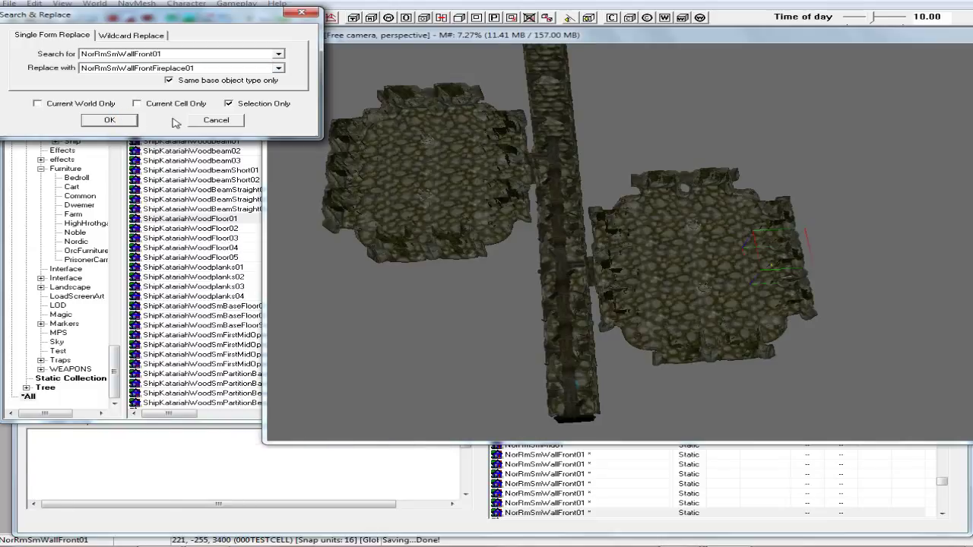
click(507, 306)
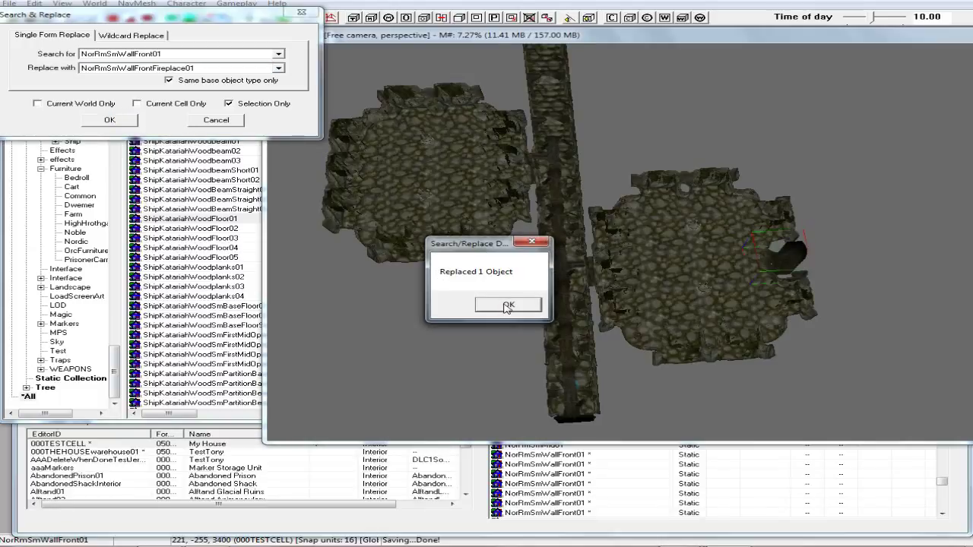
click(508, 306)
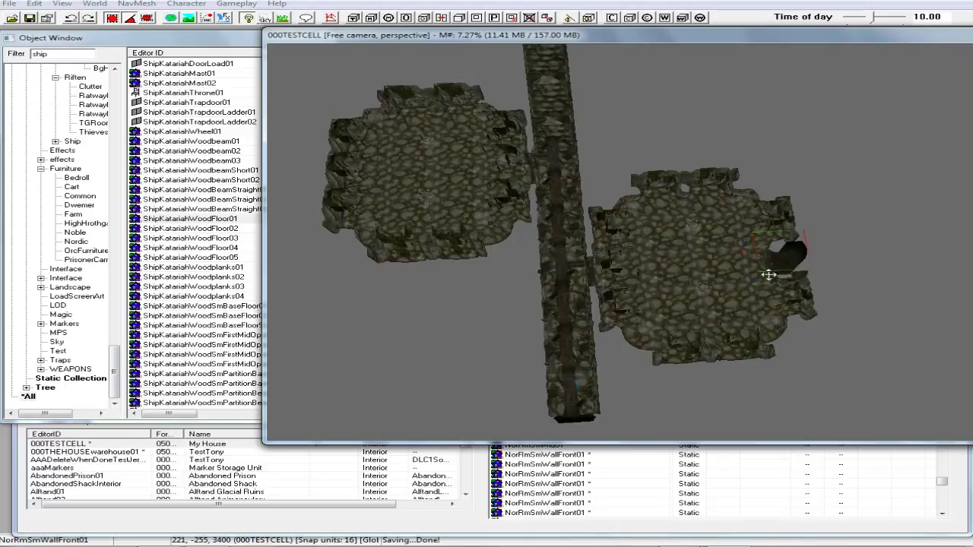
Filter the object list by "fireplace" and place FireplaceWood01Burning at the opening of the new fireplace wall
scroll(784, 273, up, 1)
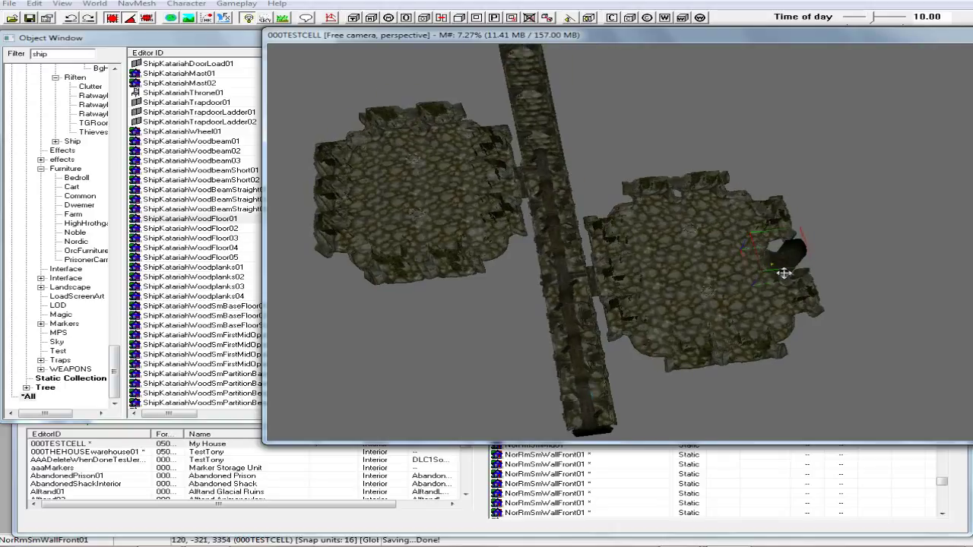
scroll(784, 272, up, 10)
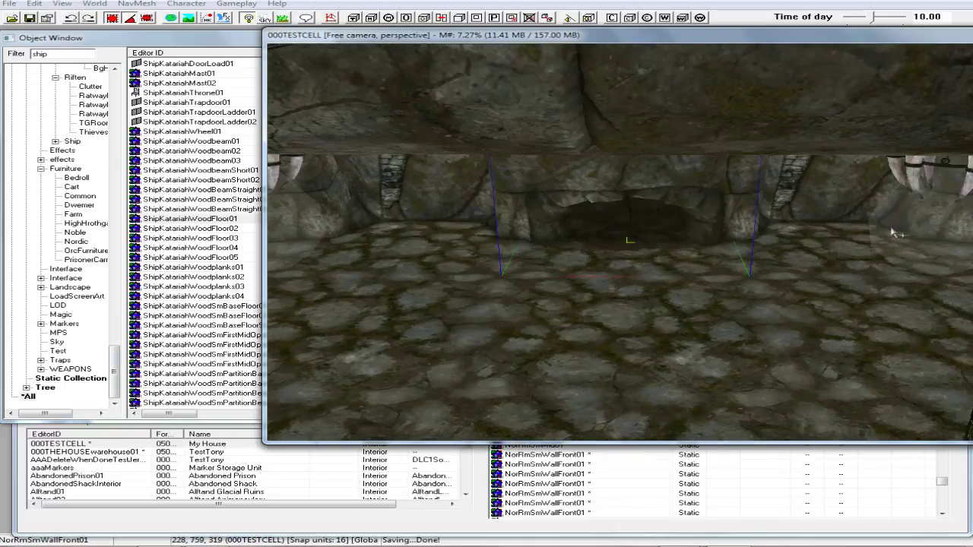
scroll(897, 233, up, 3)
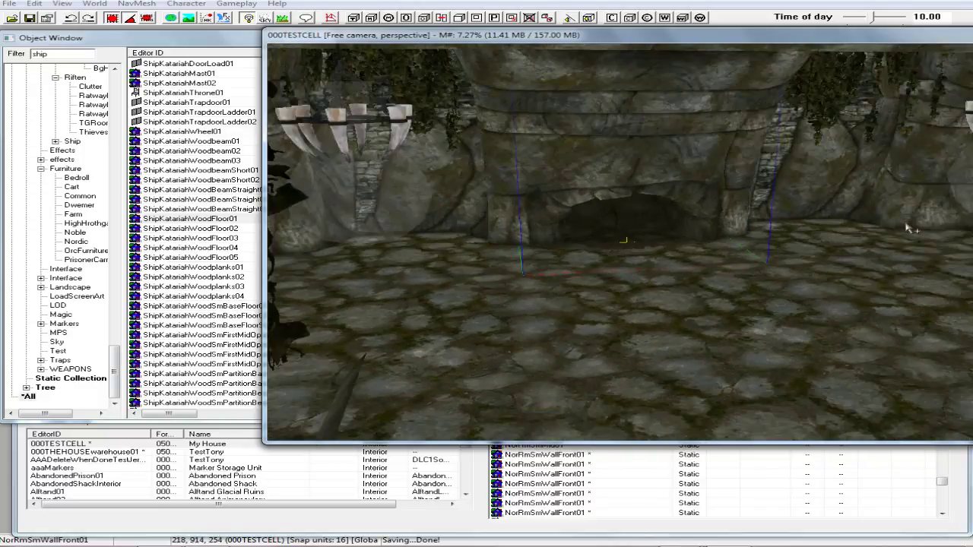
scroll(909, 228, up, 2)
scroll(905, 228, up, 1)
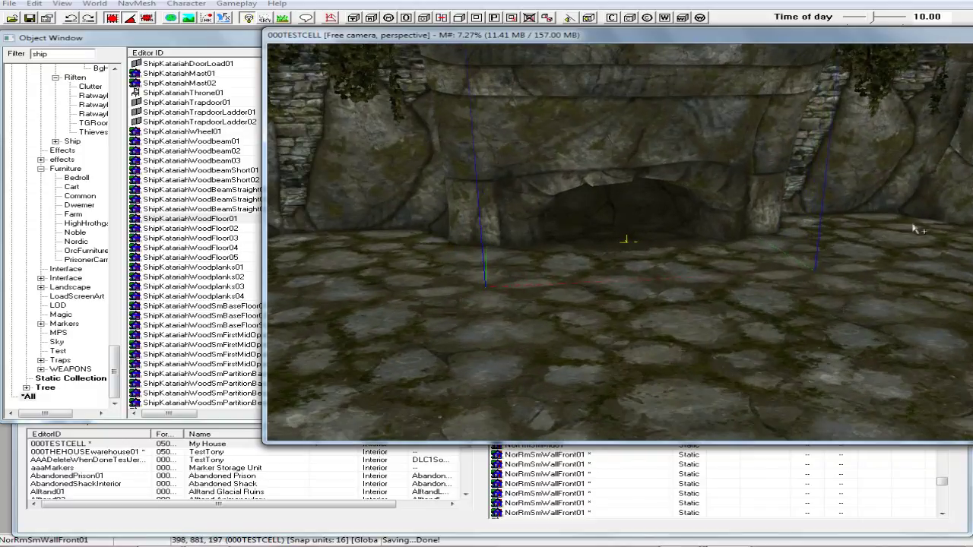
scroll(918, 229, up, 2)
scroll(917, 230, down, 1)
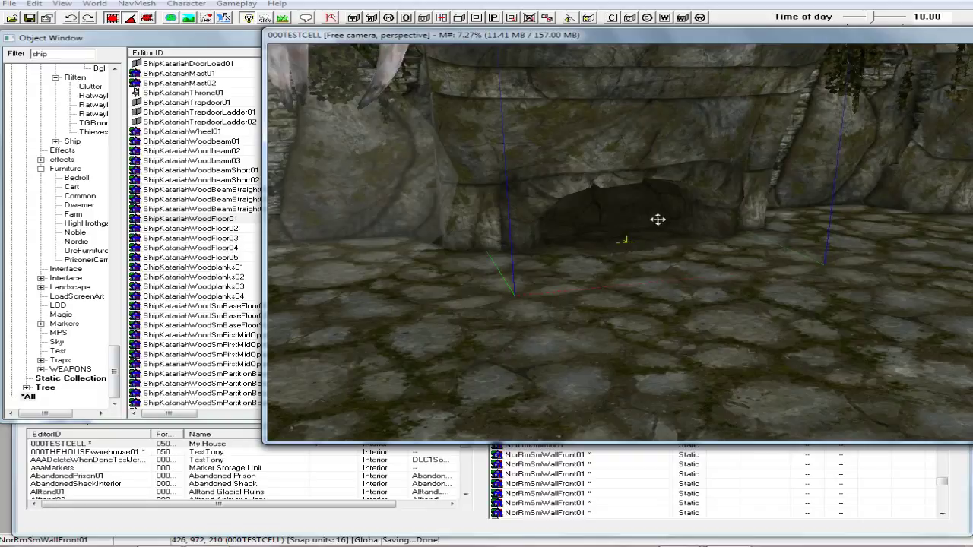
click(65, 54)
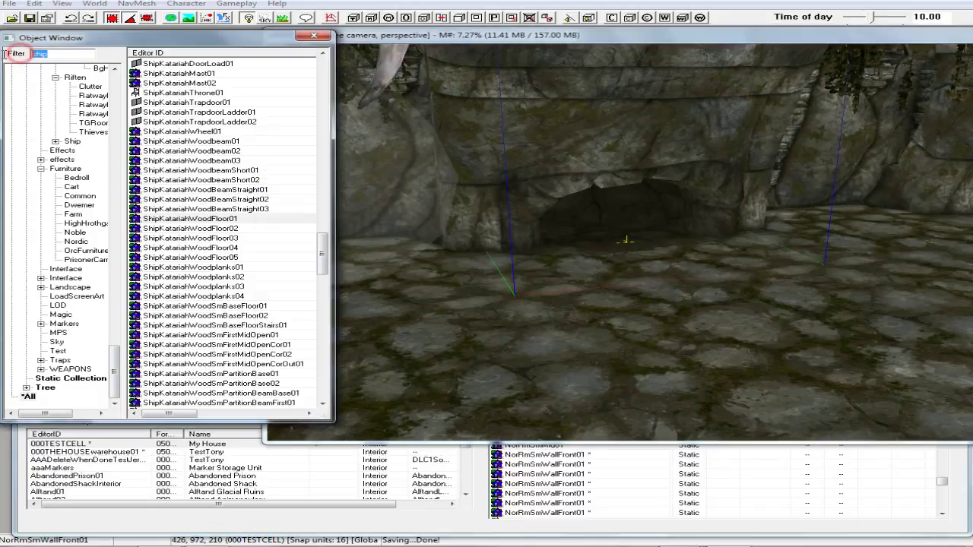
text(fireplace)
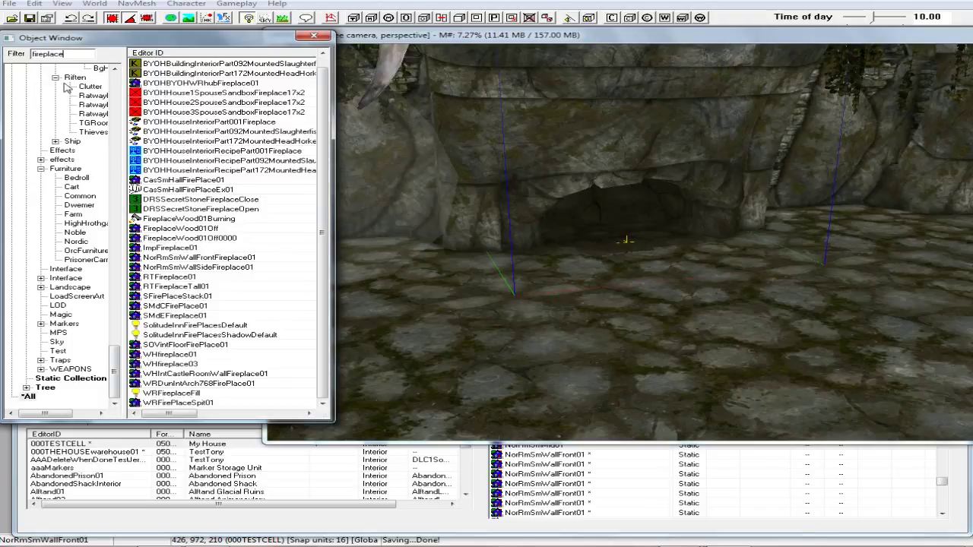
click(156, 220)
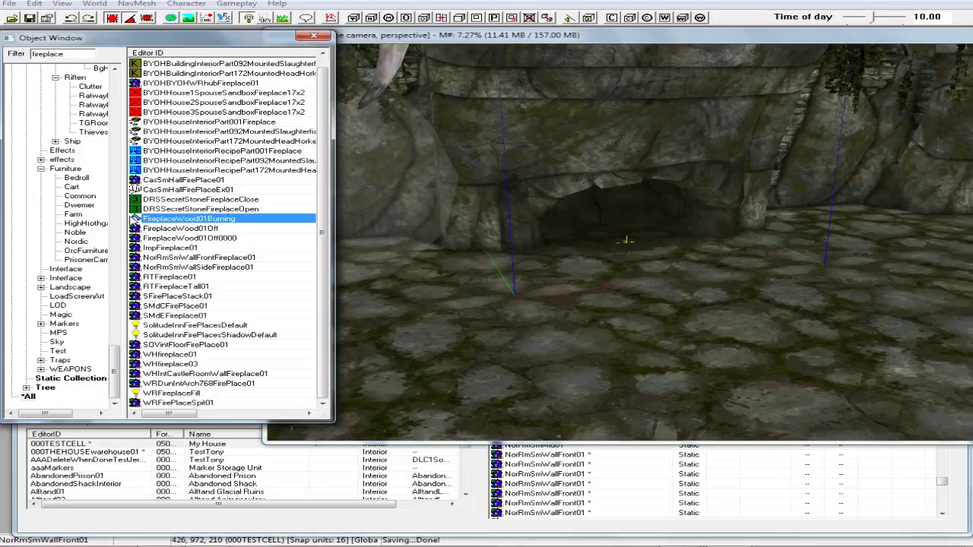
drag(135, 220, 629, 244)
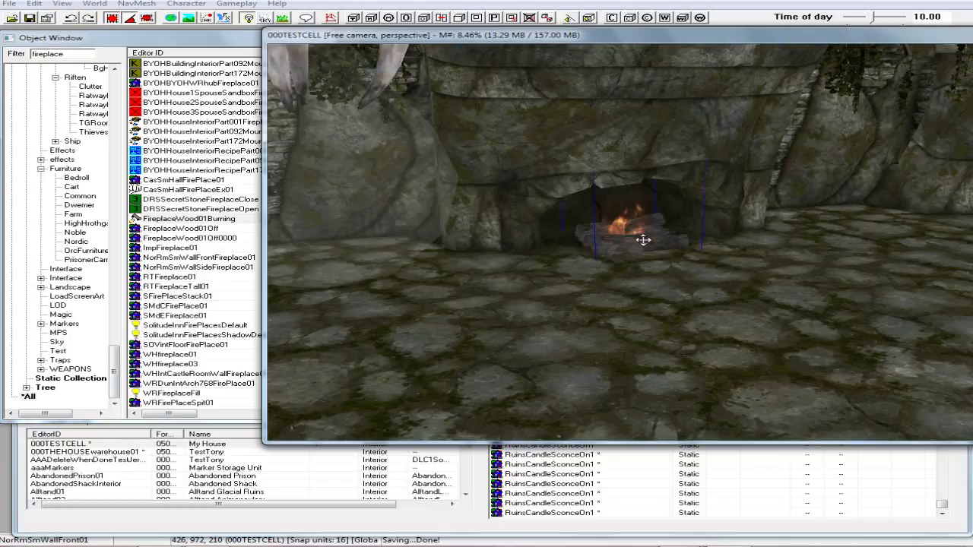
Move the burning wood back into the hearth so it sits centred inside the fireplace opening
shift+middle_drag(649, 248, 624, 257)
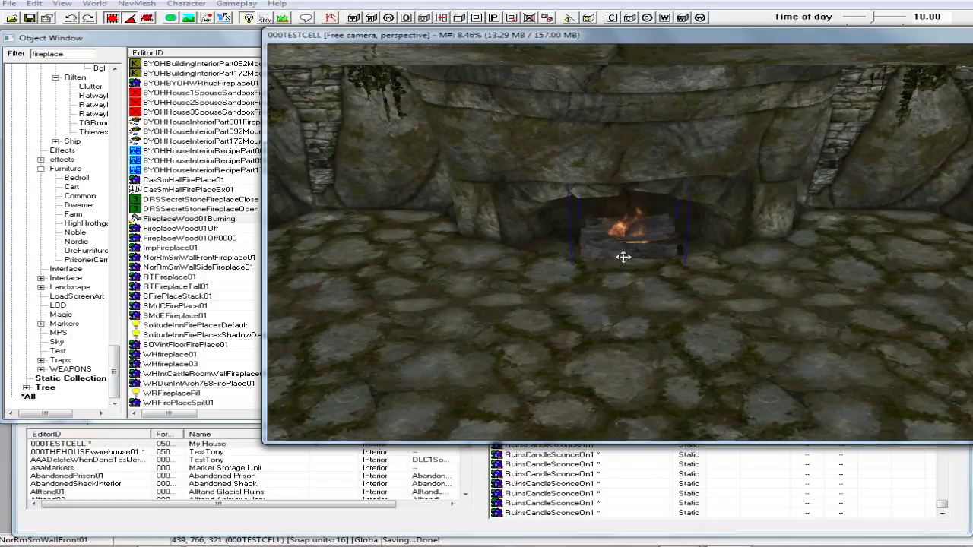
drag(623, 257, 618, 240)
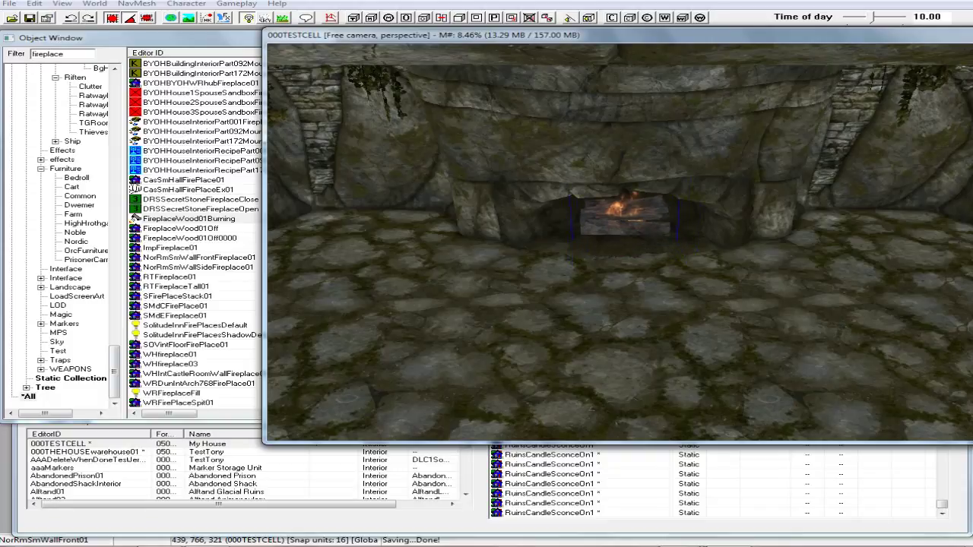
mouse_move(625, 216)
shift+middle_down()
mouse_move(645, 206)
mouse_move(687, 211)
mouse_move(623, 223)
mouse_move(643, 218)
mouse_move(616, 216)
shift+middle_up()
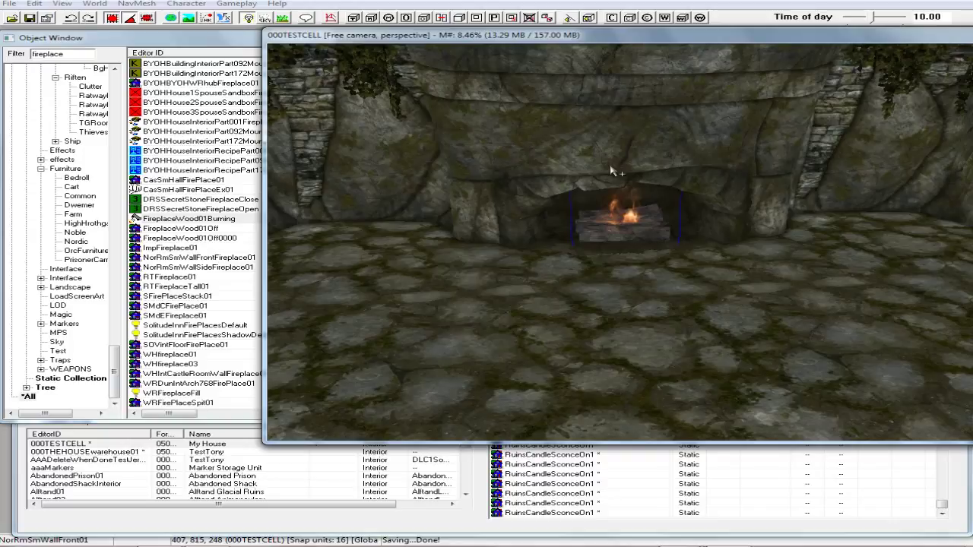
Check how the burning fireplace looks under the cell's own lighting, then return to the bright view
key(a)
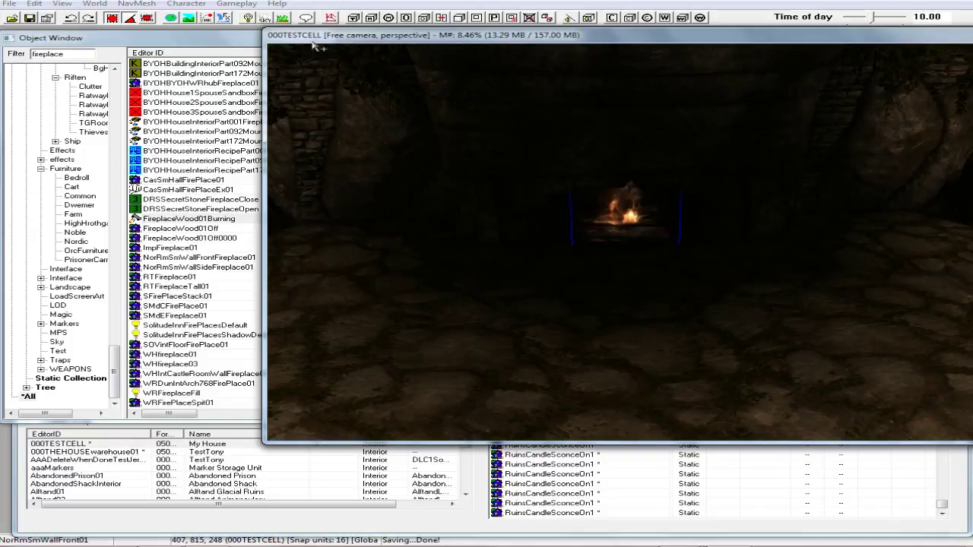
click(226, 20)
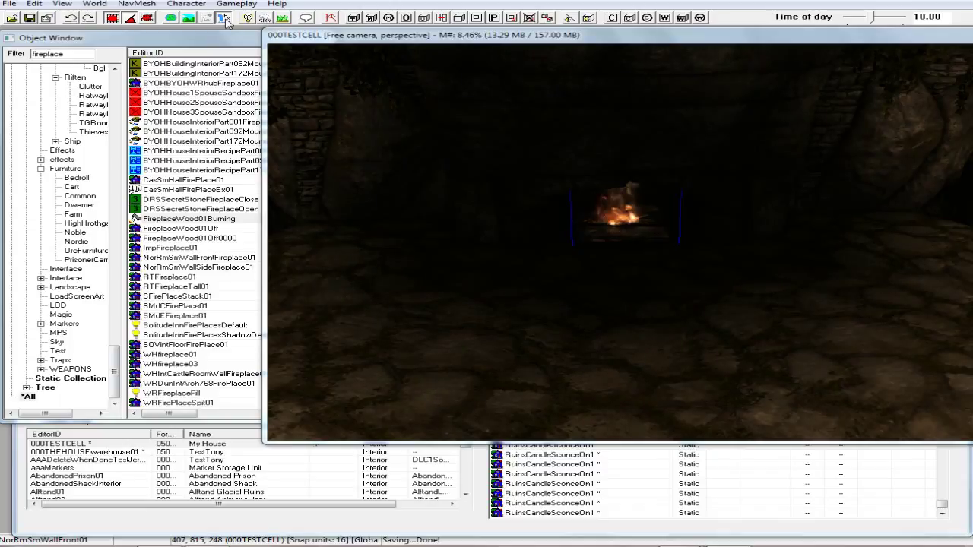
click(472, 36)
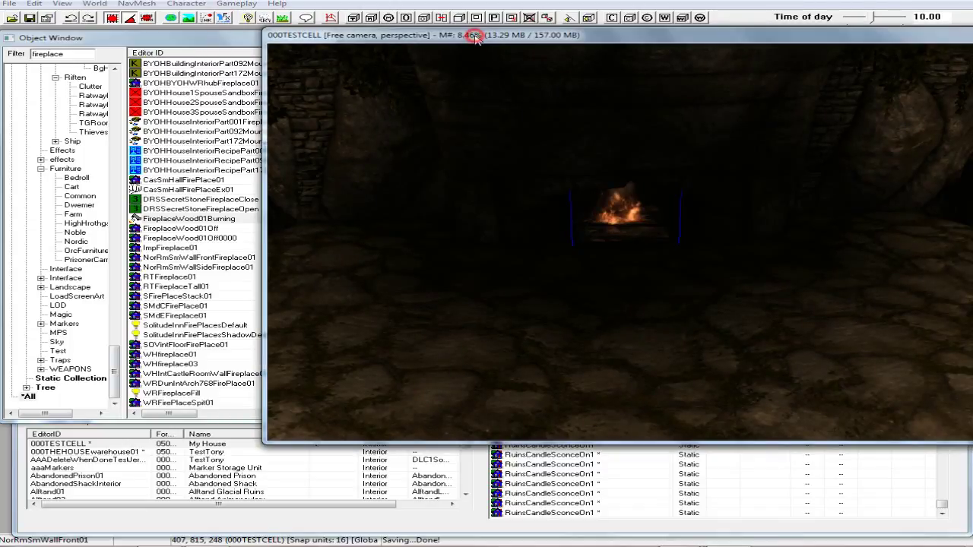
key(a)
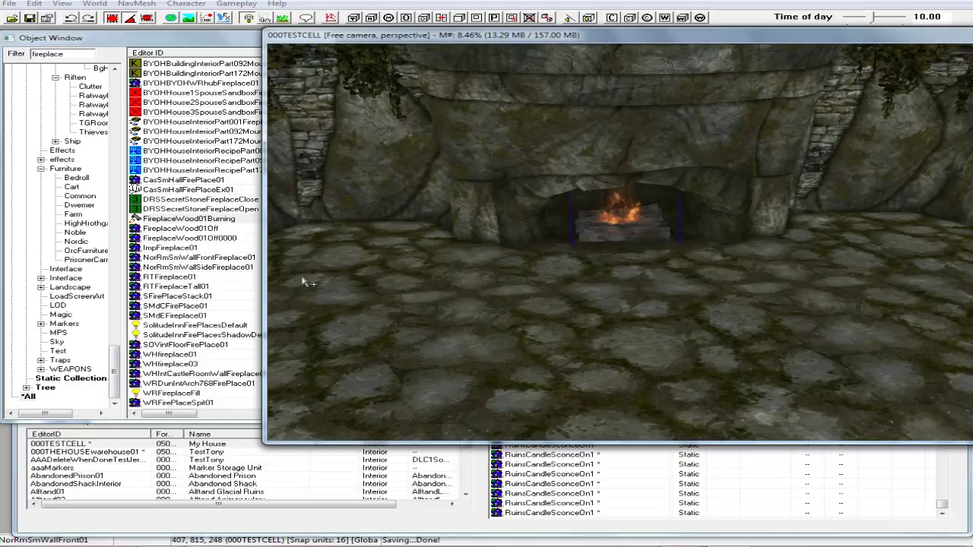
Place a SolitudeInnFirePlacesDefault light in front of the cave room's fireplace and move it onto the burning wood in the hearth
click(195, 325)
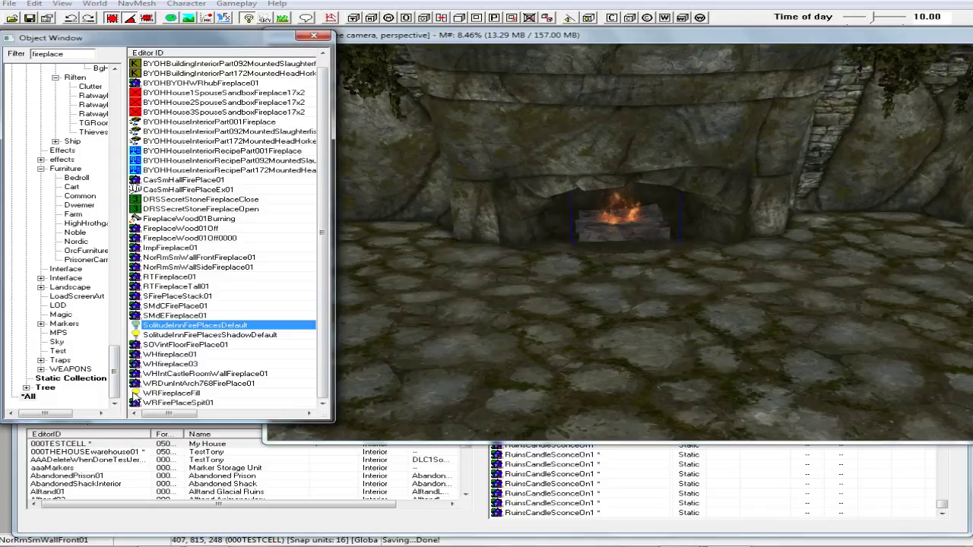
drag(135, 326, 622, 263)
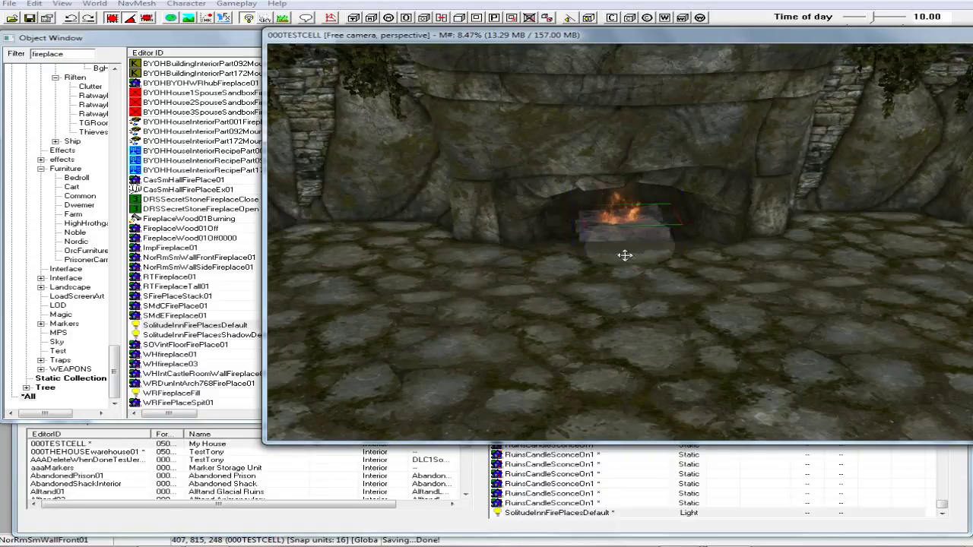
click(627, 244)
drag(628, 244, 619, 200)
Give the FireplaceWood01Burning reference a linked reference to the SolitudeInnFirePlacesDefault light, with keyword NONE
shift+middle_drag(619, 200, 682, 204)
scroll(684, 202, up, 2)
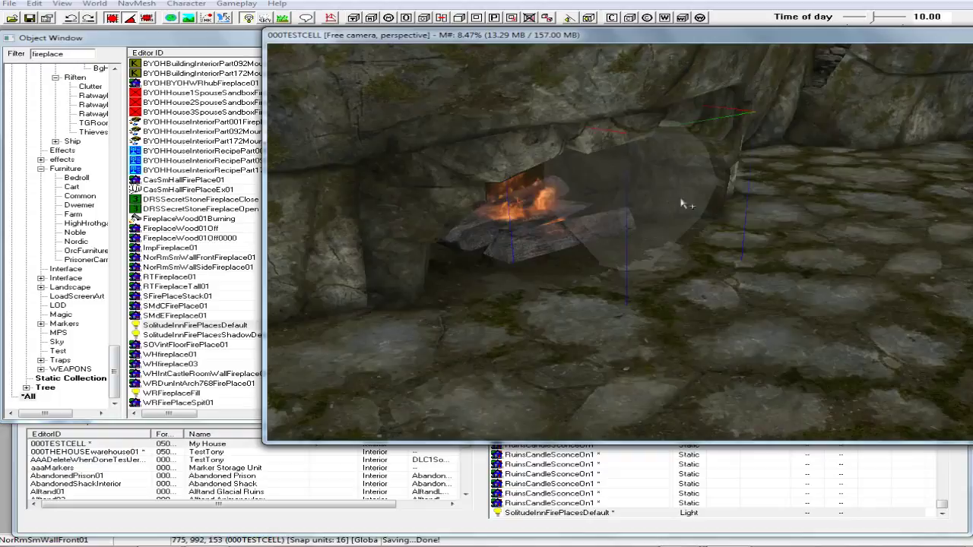
scroll(669, 214, up, 2)
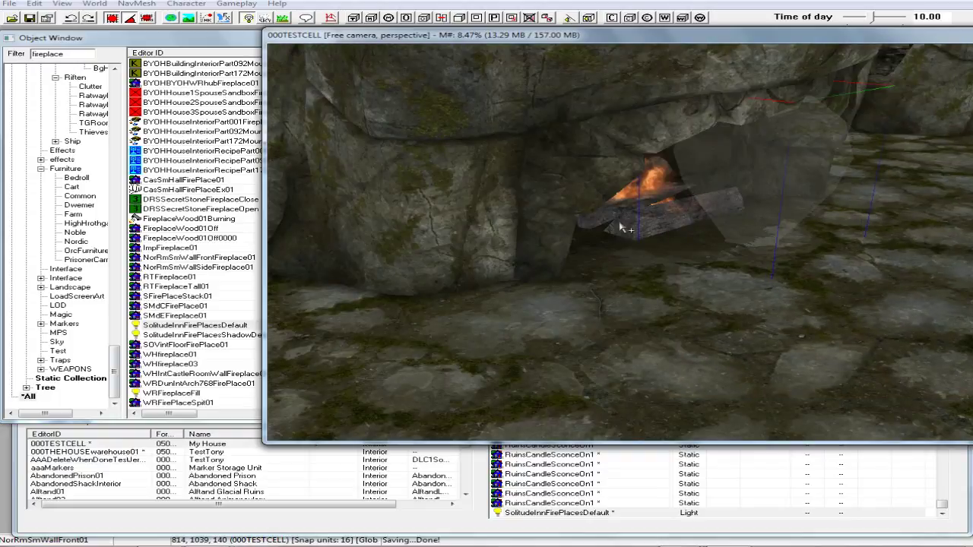
double_click(622, 228)
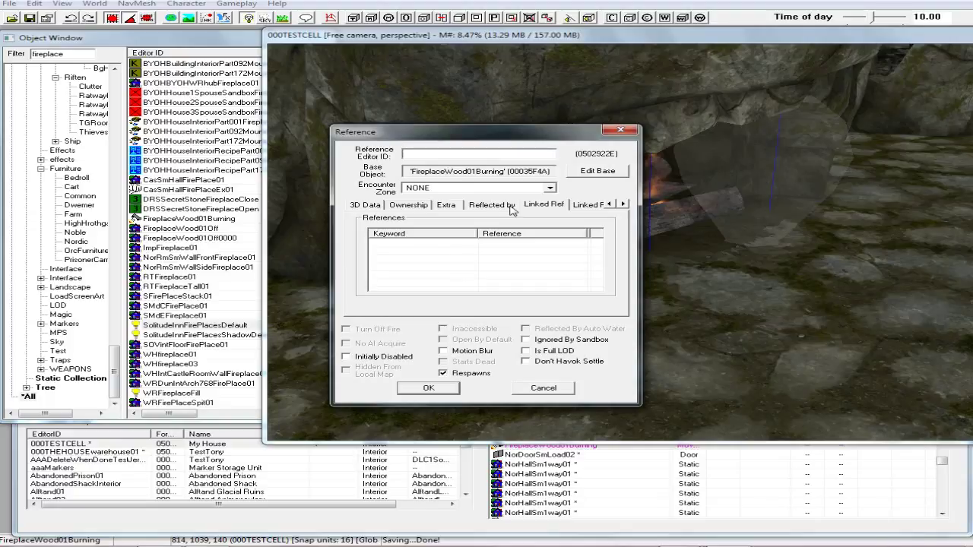
double_click(479, 261)
click(471, 172)
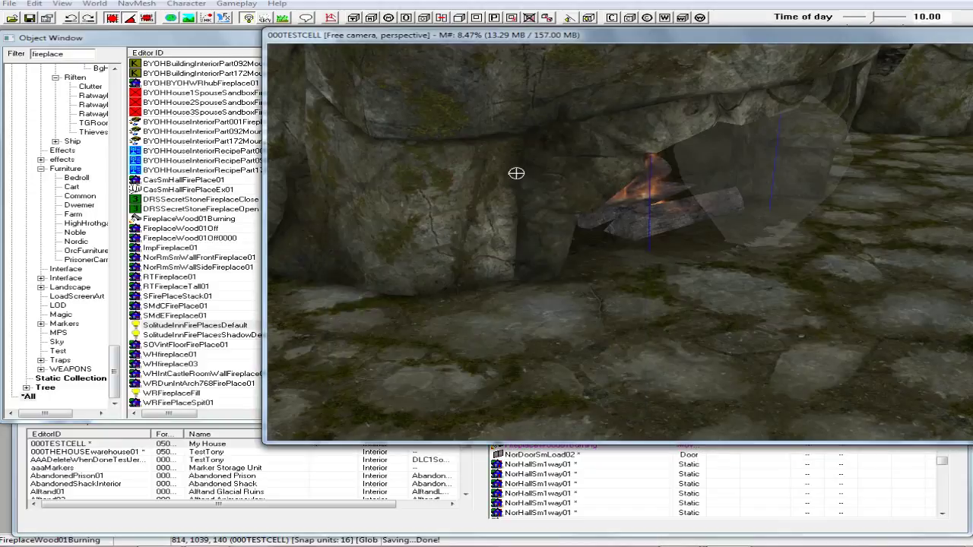
click(804, 163)
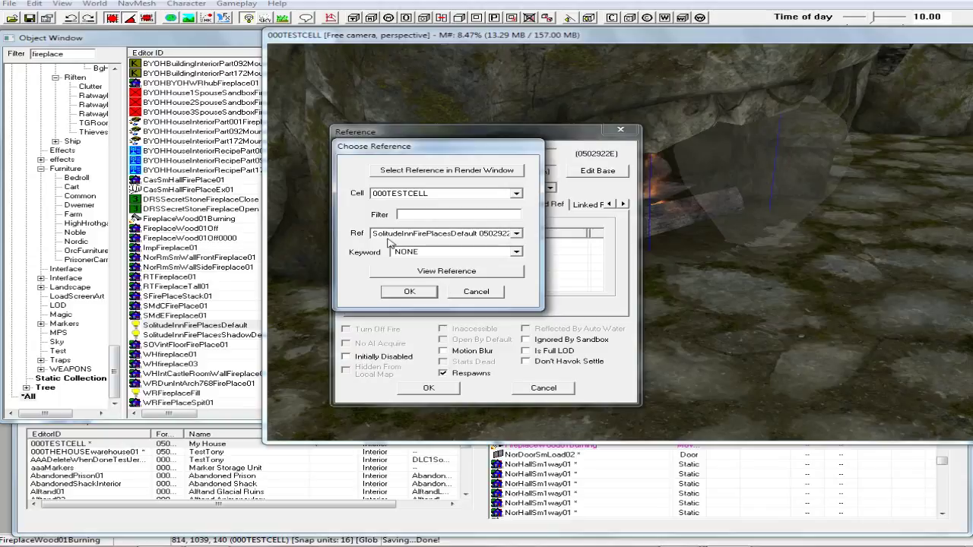
click(409, 301)
click(452, 389)
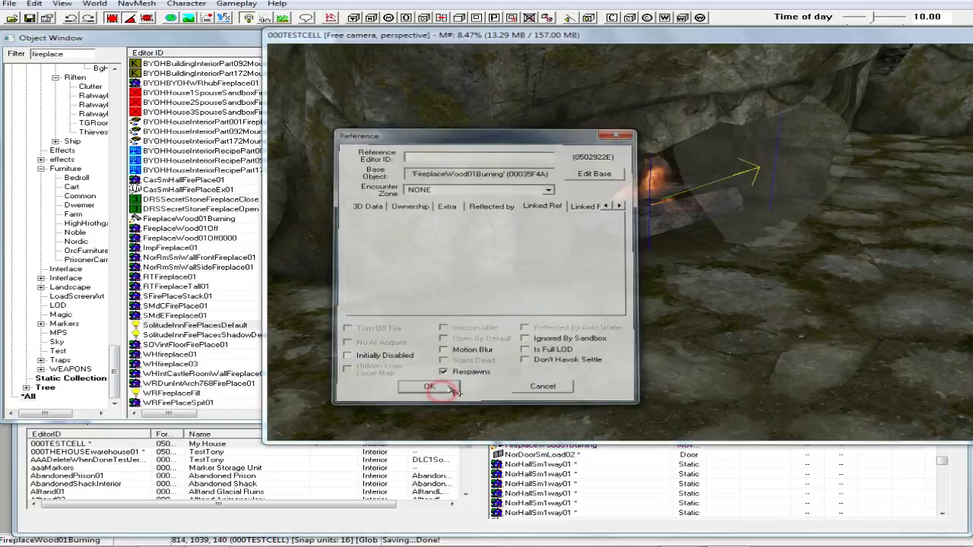
Check from the front how the fireplace light falls on the hearth and floor under the cell's own lighting
shift+middle_drag(565, 333, 523, 326)
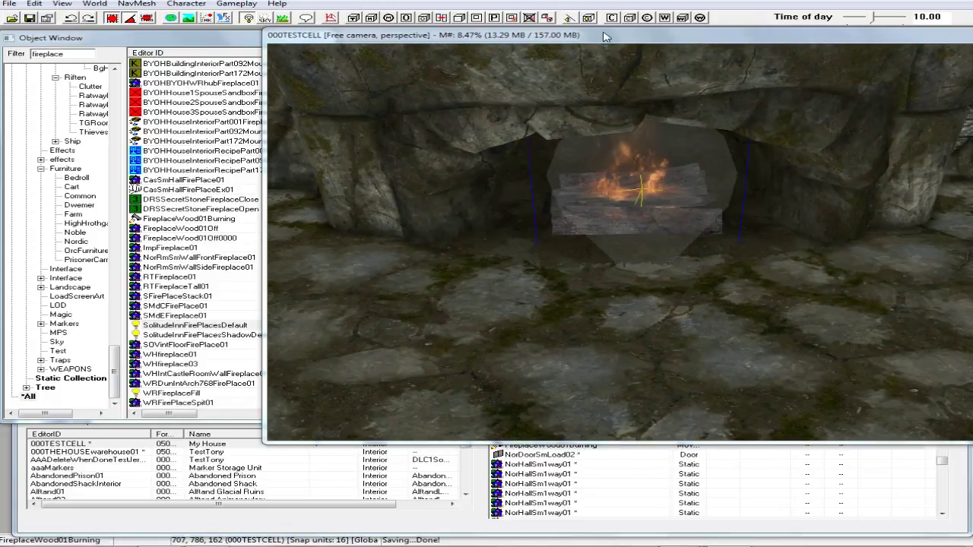
scroll(593, 221, down, 5)
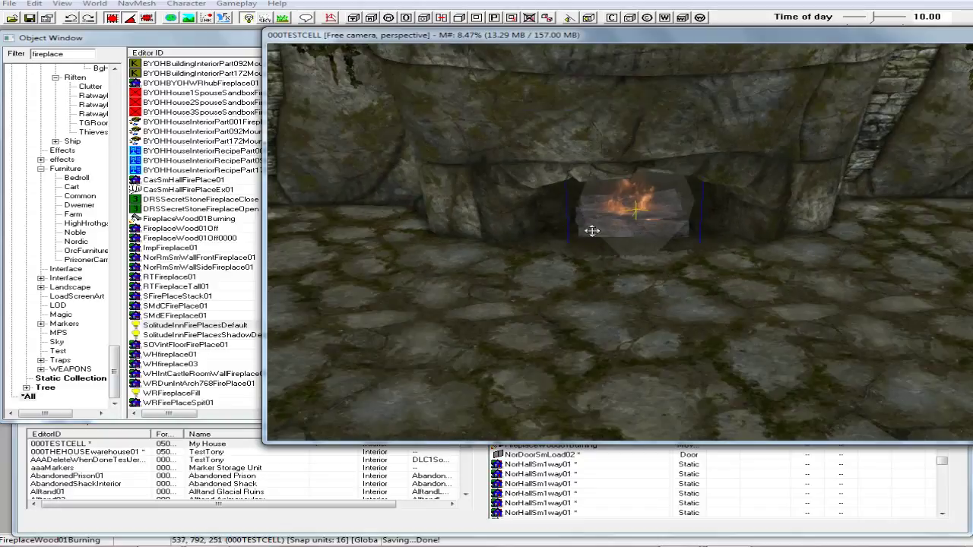
scroll(599, 266, down, 4)
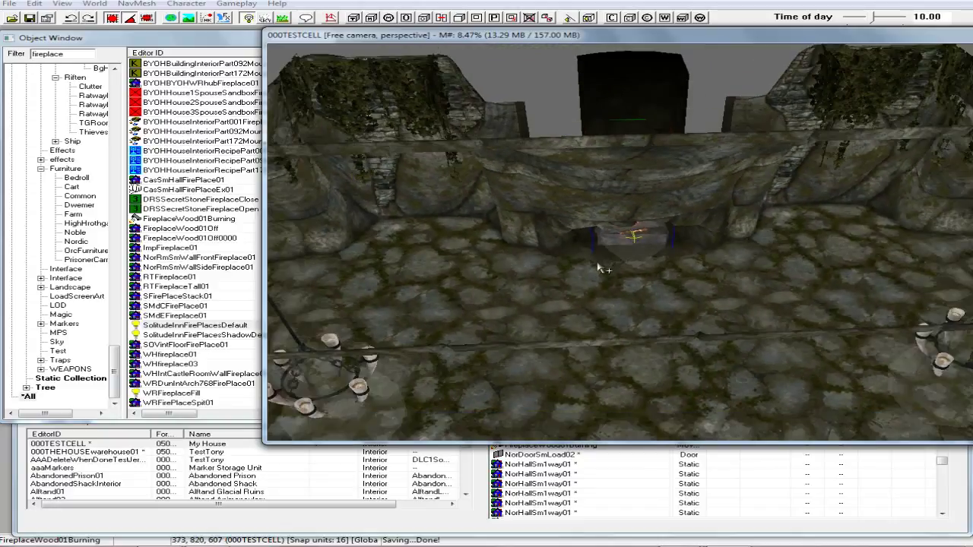
scroll(587, 259, down, 2)
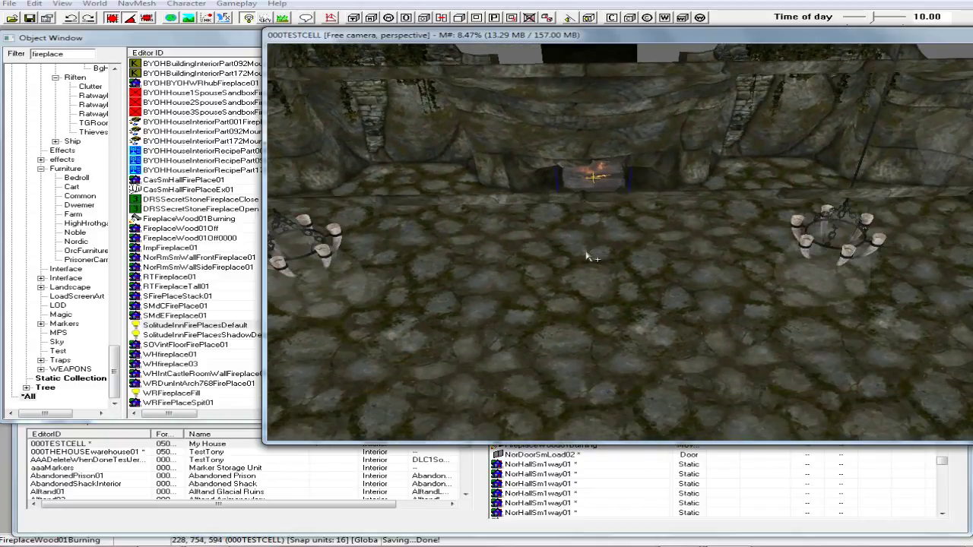
key(a)
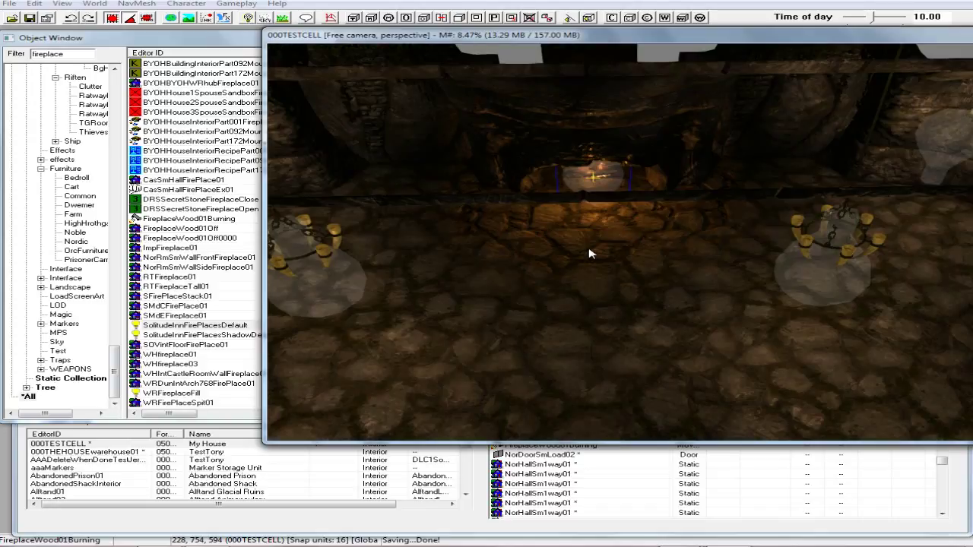
scroll(588, 252, down, 3)
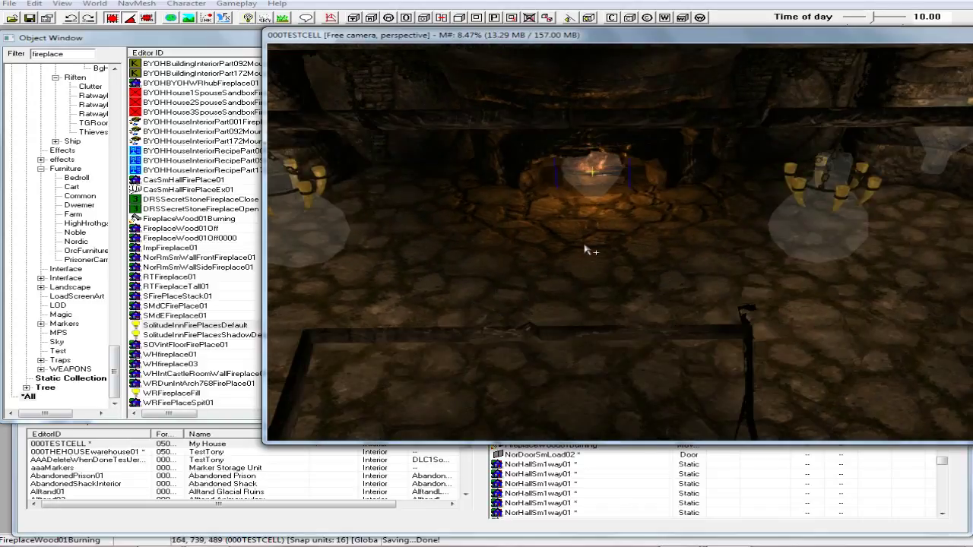
scroll(587, 251, up, 3)
scroll(587, 252, up, 4)
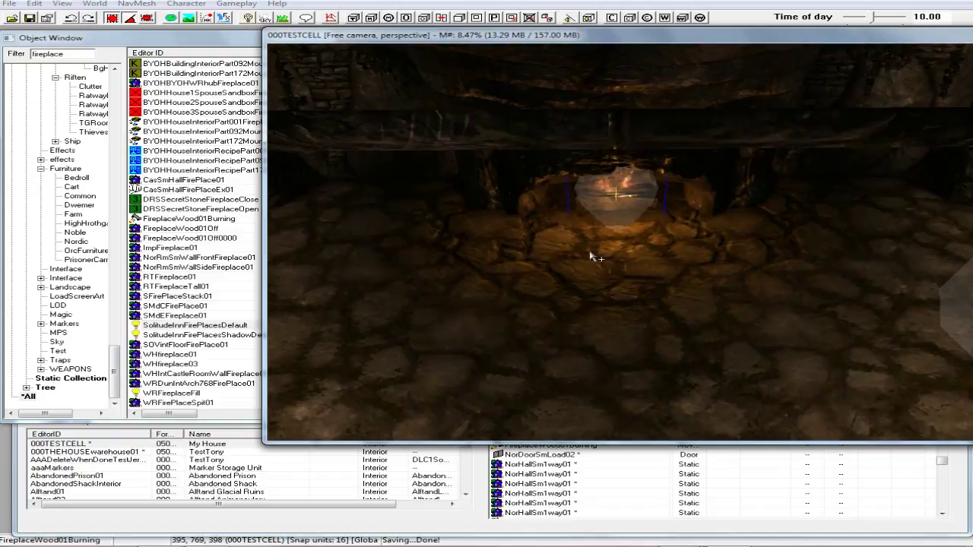
Select the fireplace light and survey the whole cave room from above, comparing the bright view with the cell's own lighting
click(618, 198)
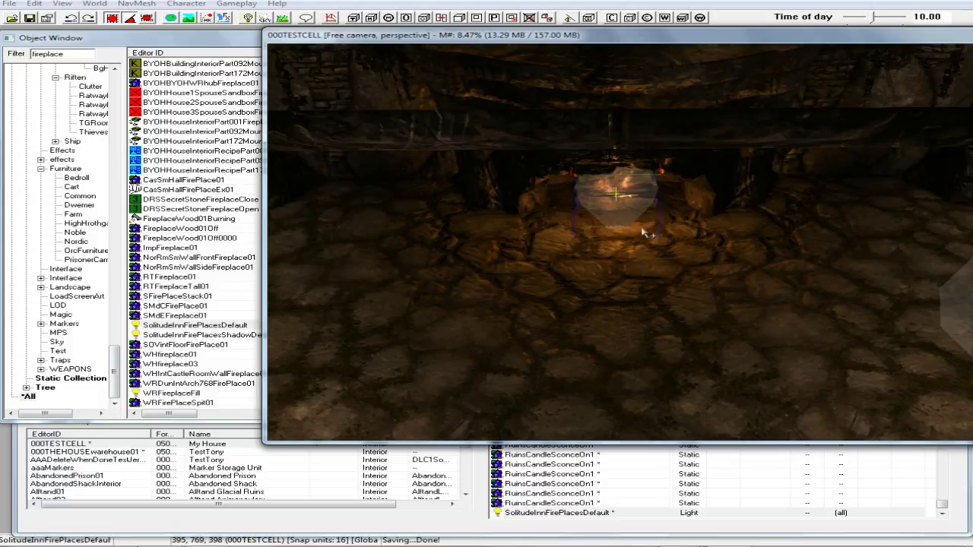
scroll(644, 240, down, 5)
shift+middle_drag(583, 265, 659, 269)
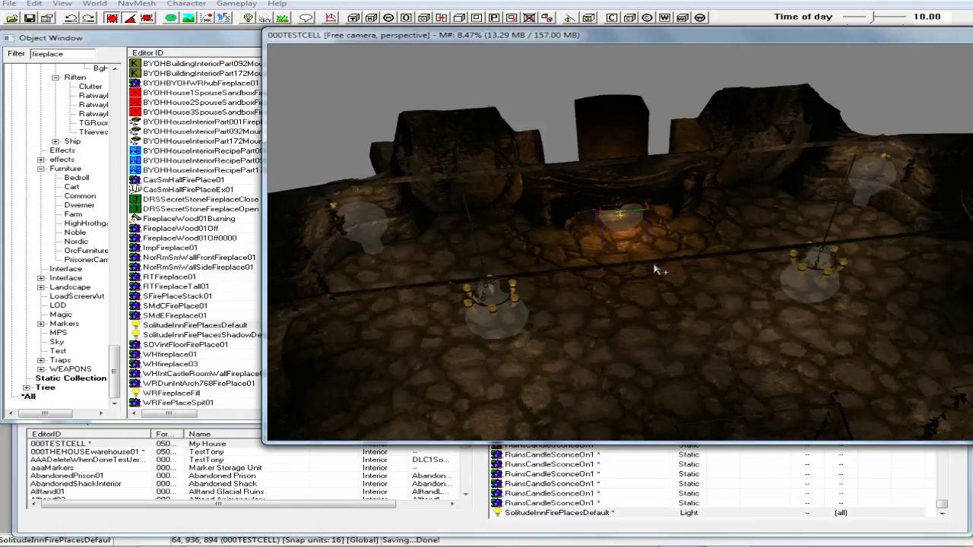
key(a)
shift+middle_drag(659, 269, 582, 272)
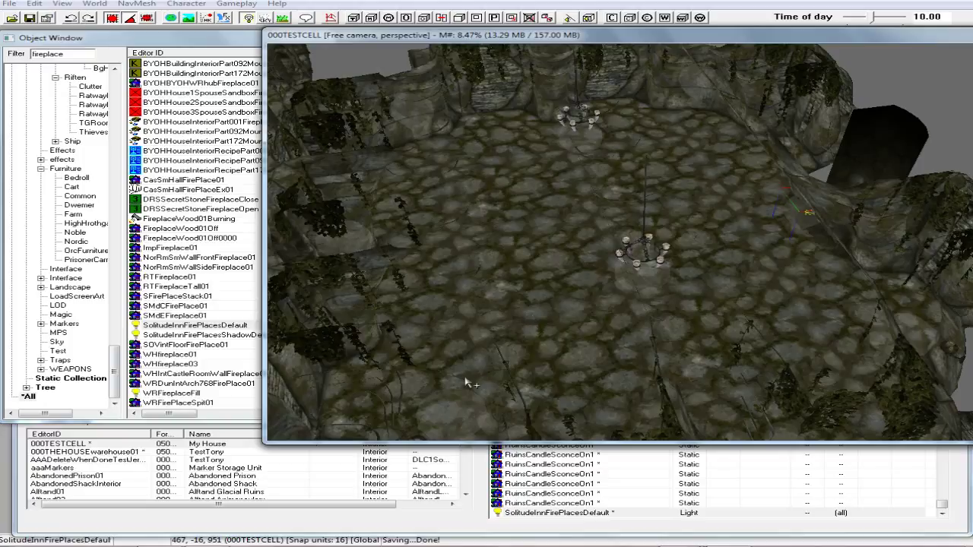
key(a)
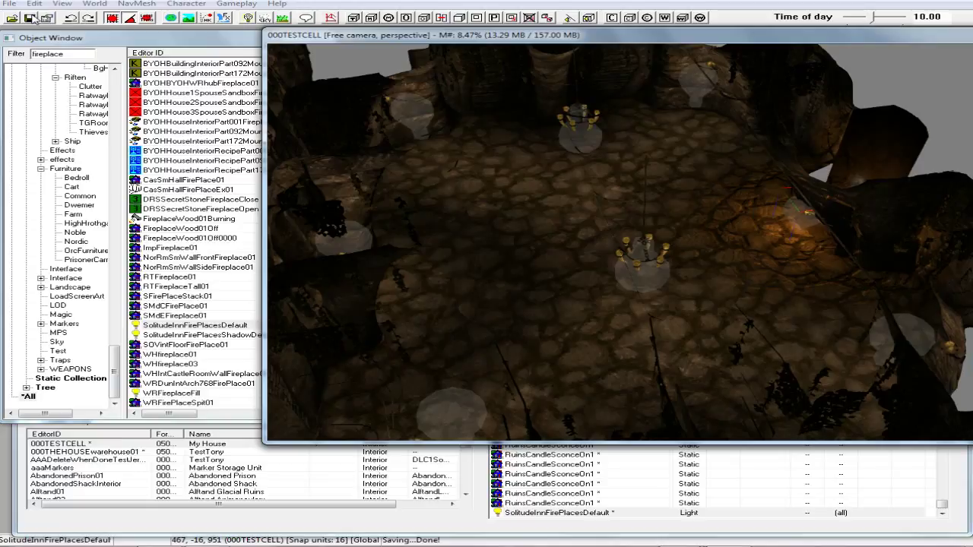
Save the plugin and return the render view of the cave room to bright lighting
click(34, 17)
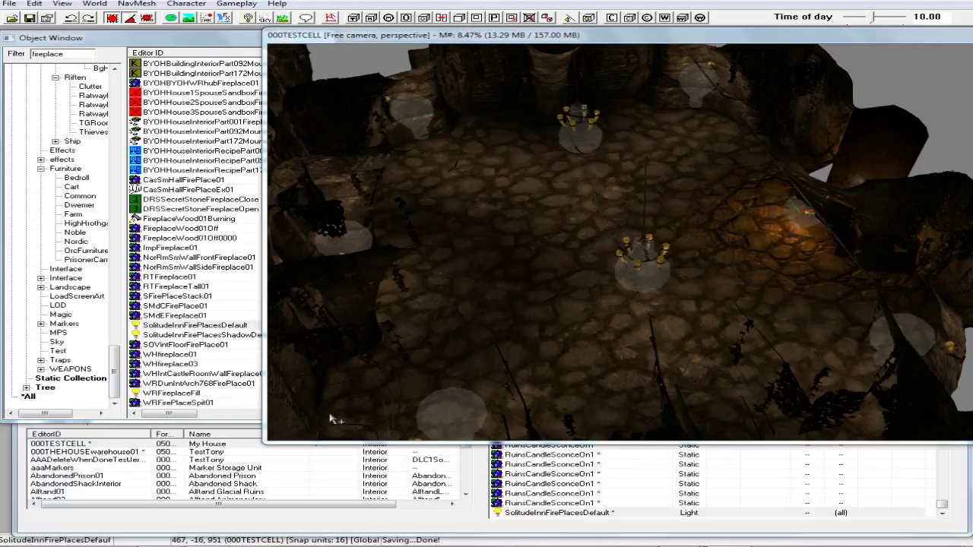
click(526, 34)
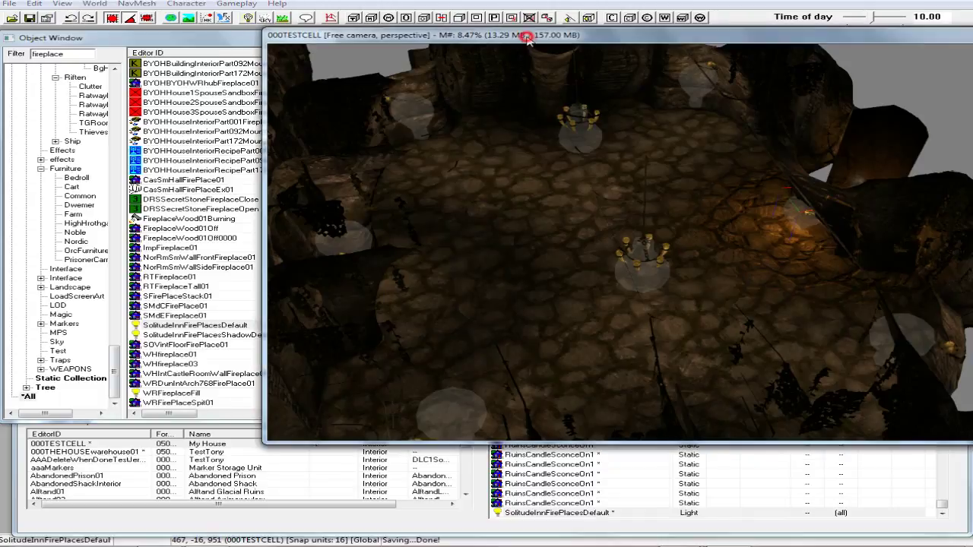
key(a)
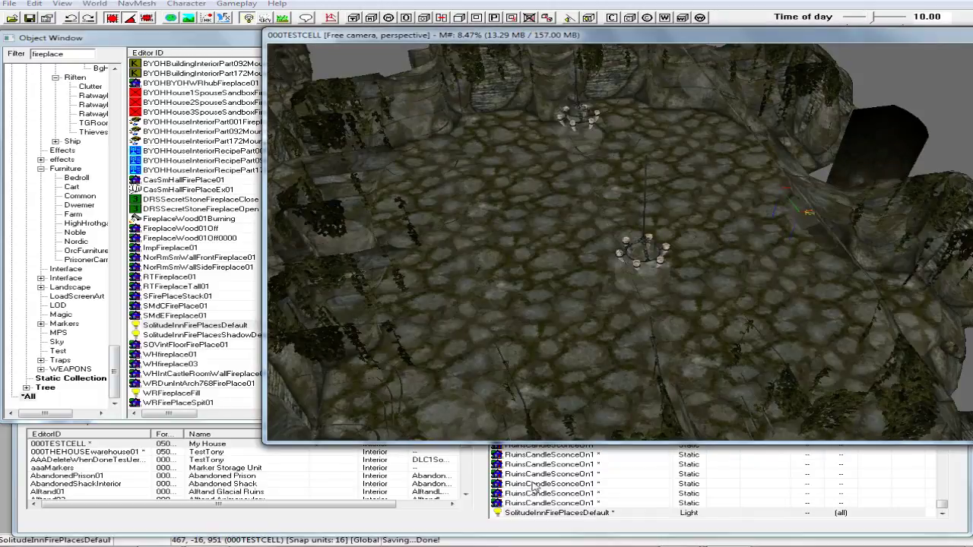
Load the 000THEHOUSEwarehouse01 cell and bring its wooden floor and the row of display pieces into view
click(502, 535)
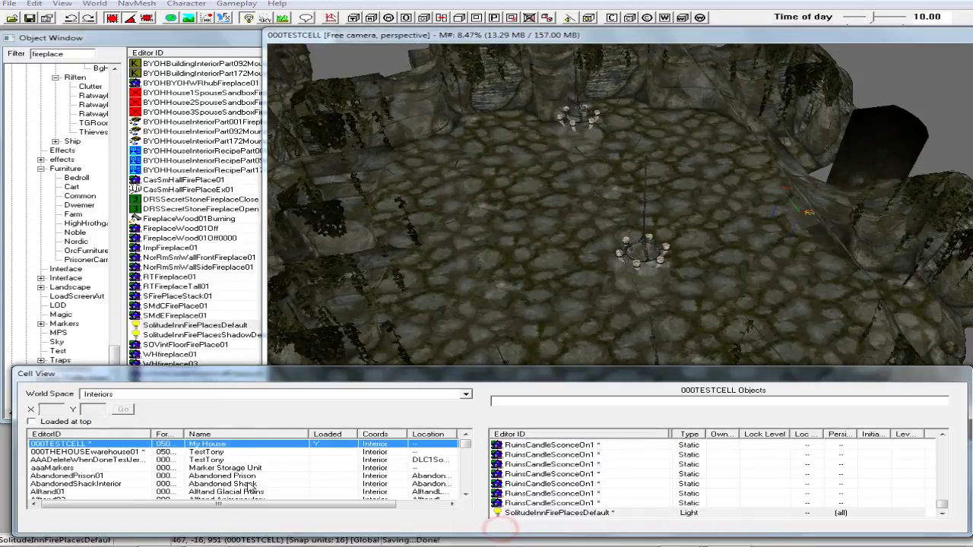
double_click(107, 452)
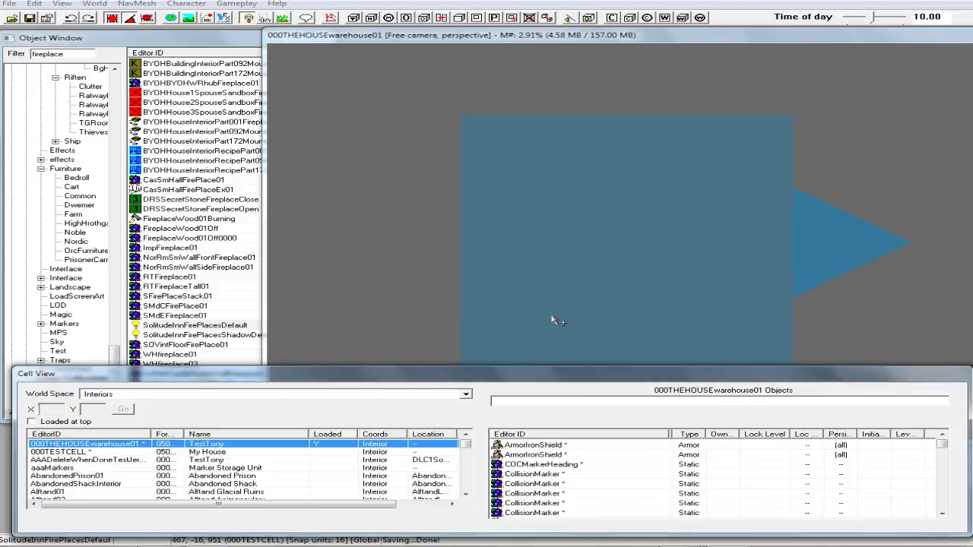
click(560, 315)
scroll(722, 282, down, 5)
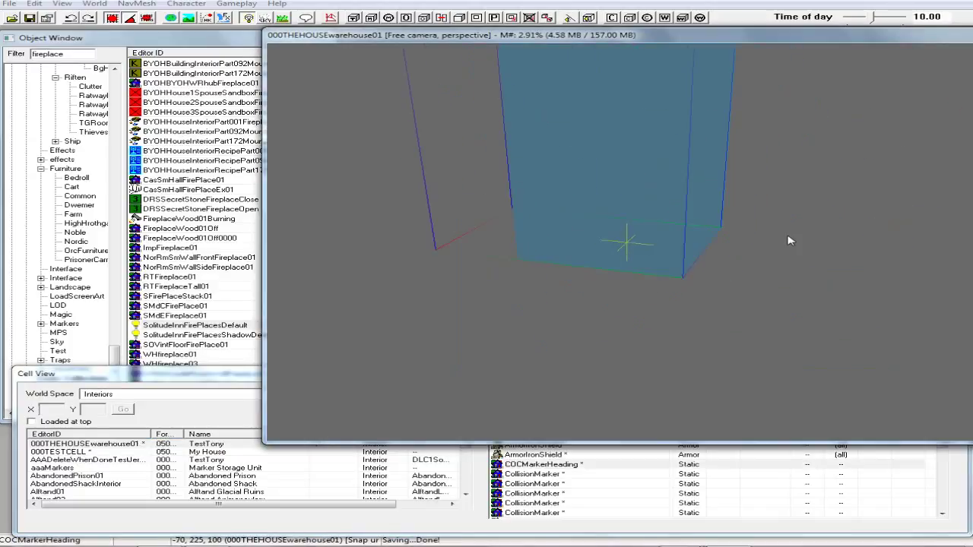
middle_drag(759, 269, 759, 289)
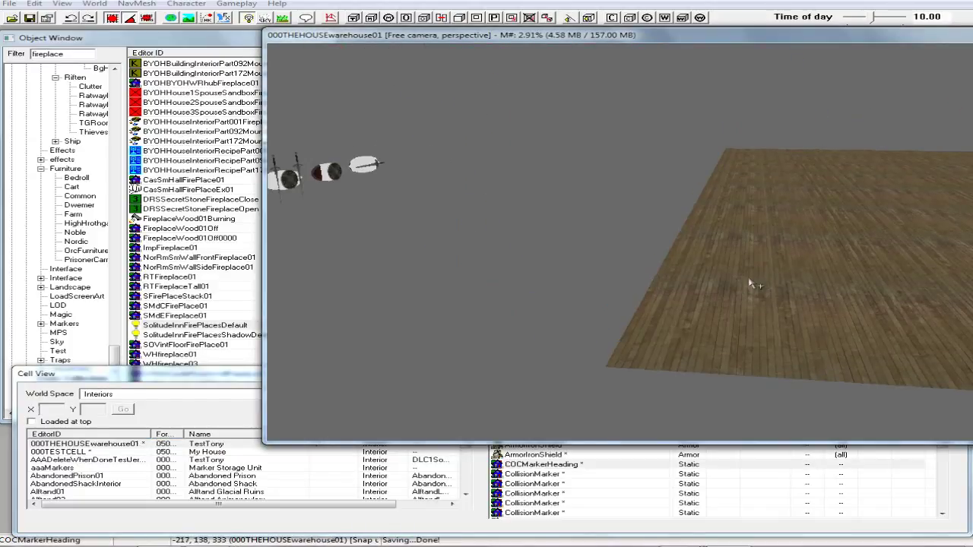
click(757, 334)
middle_drag(757, 335, 681, 337)
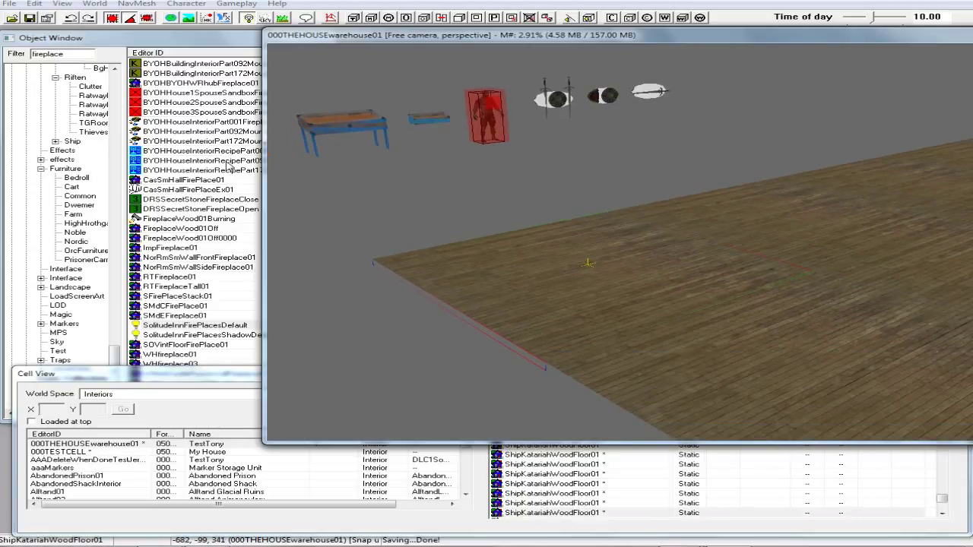
Filter the complete object list by "NorTable"
click(115, 363)
click(88, 378)
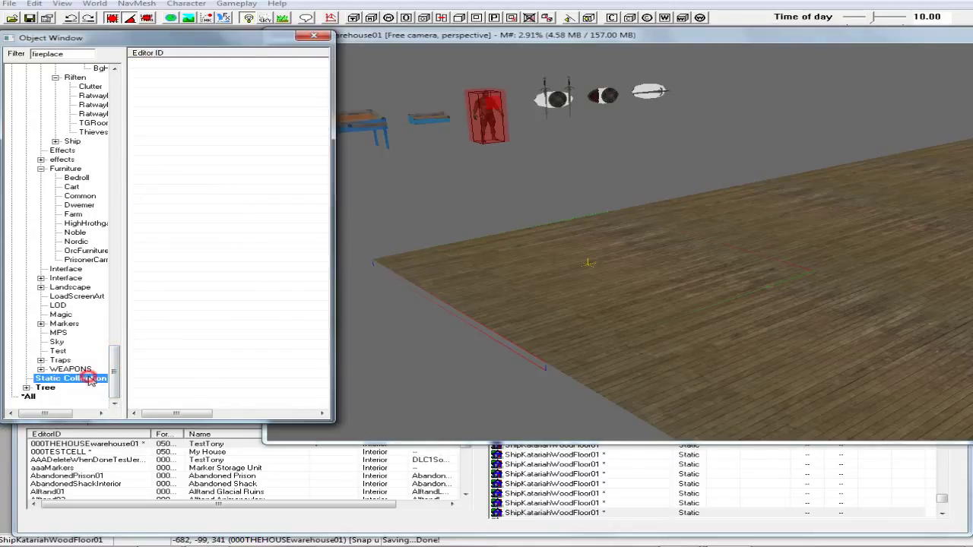
drag(72, 57, 21, 63)
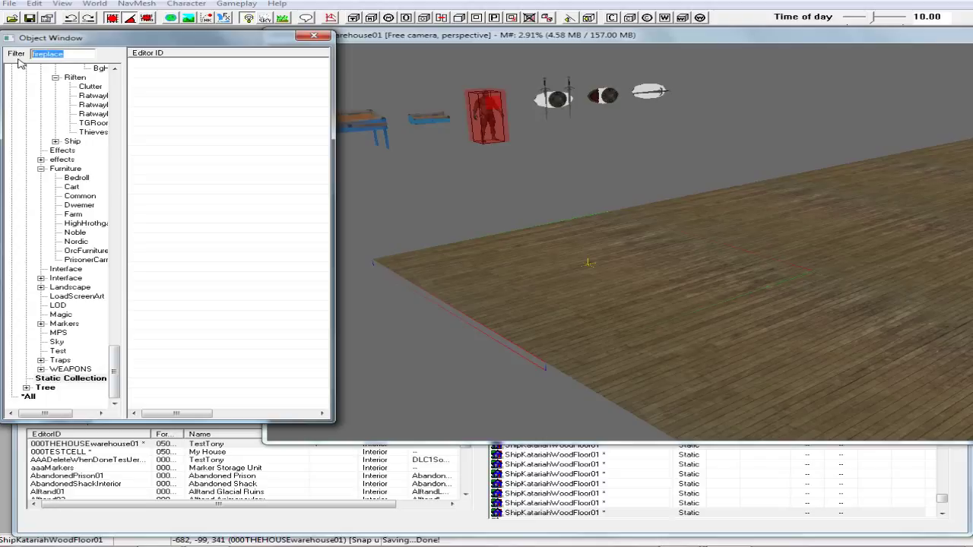
text(NorTable)
click(36, 398)
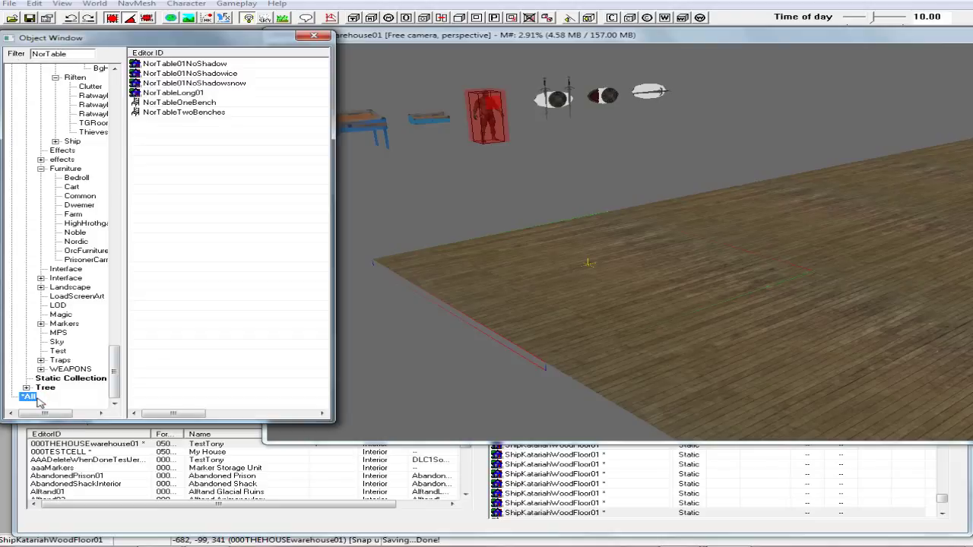
Preview the NorTableLong01 model, examine its shape and close the preview
right_click(170, 96)
click(211, 150)
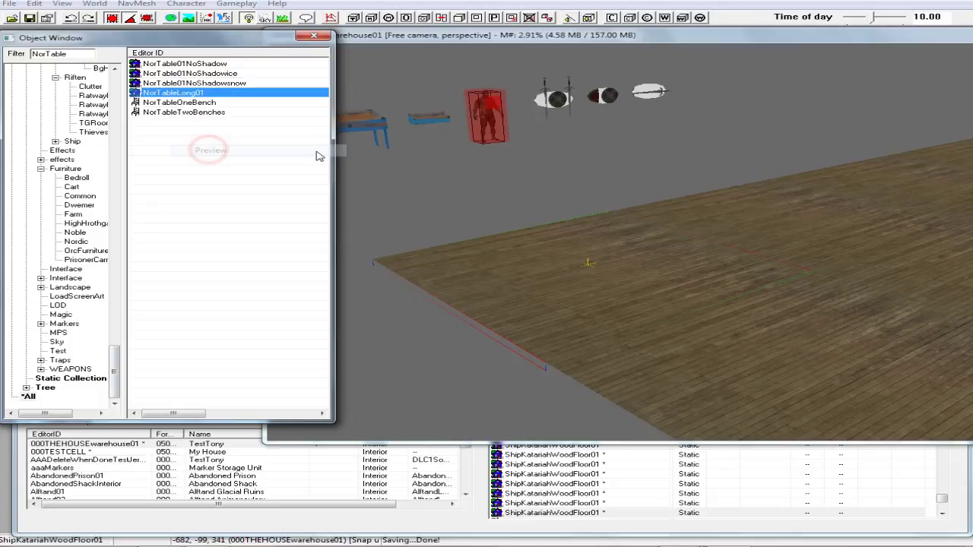
drag(411, 186, 391, 209)
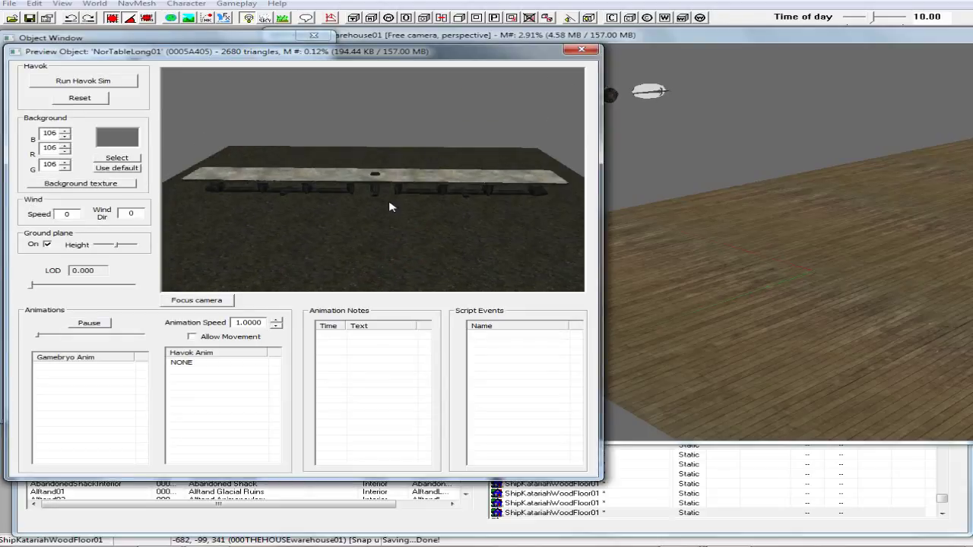
click(570, 53)
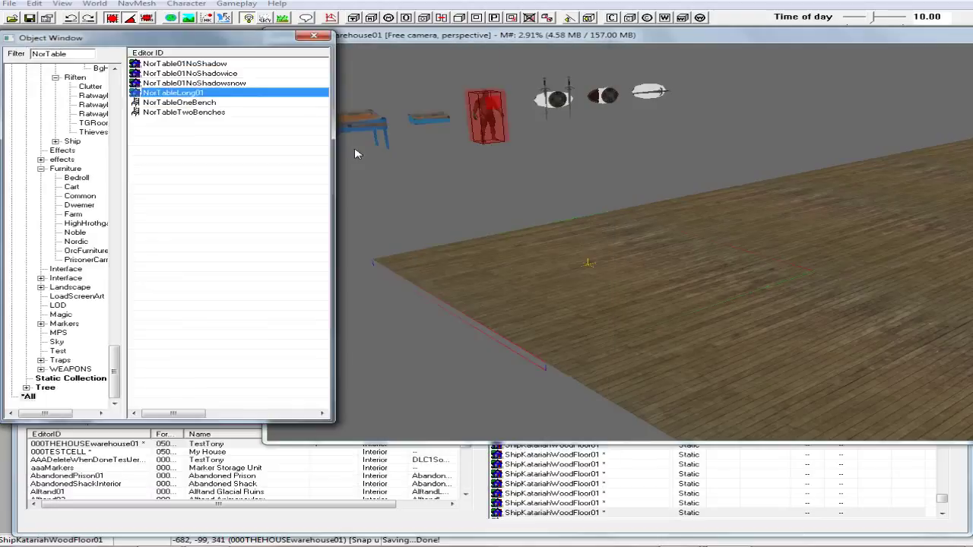
Preview the NorTable01NoShadow model to examine the shorter stone table
click(159, 67)
right_click(160, 67)
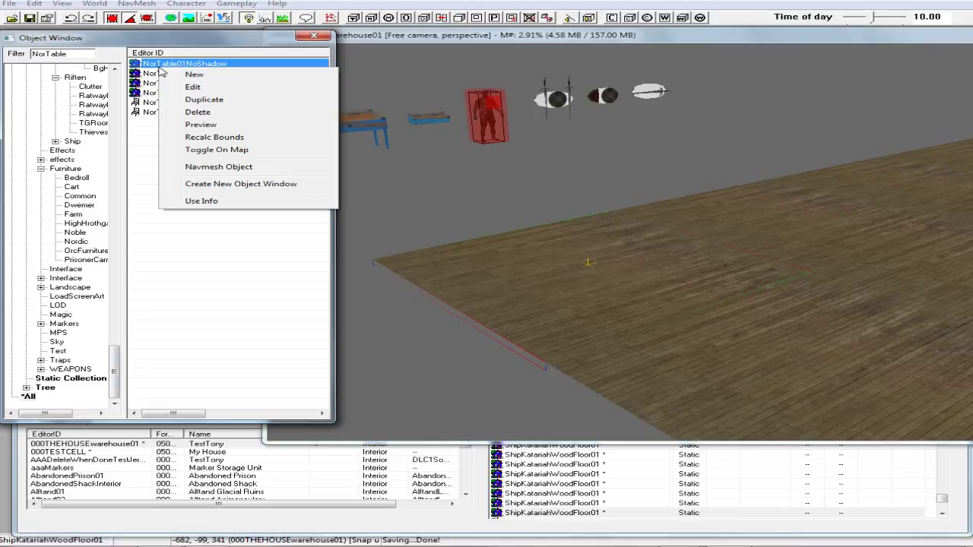
click(200, 127)
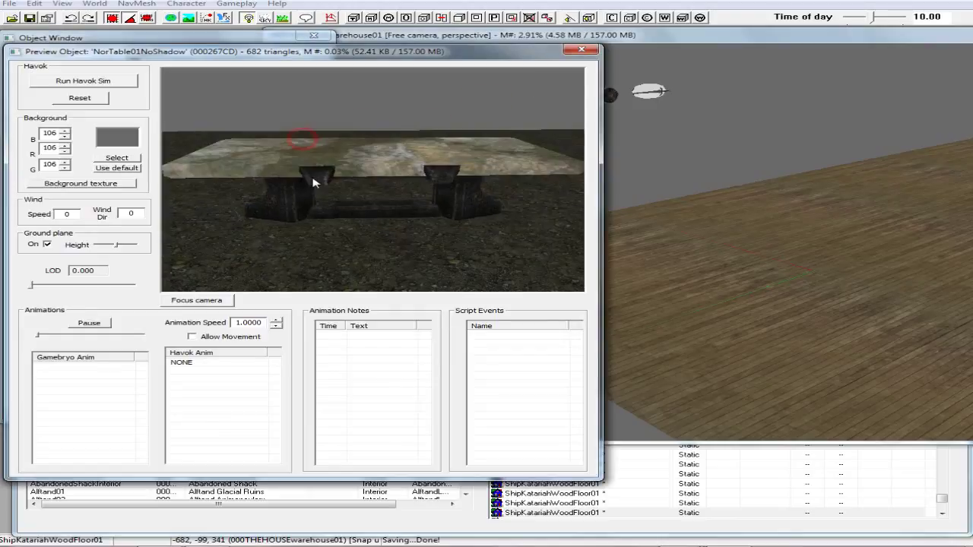
Tilt the NorTable01NoShadow preview to examine the tabletop from above and close the preview
drag(295, 205, 449, 102)
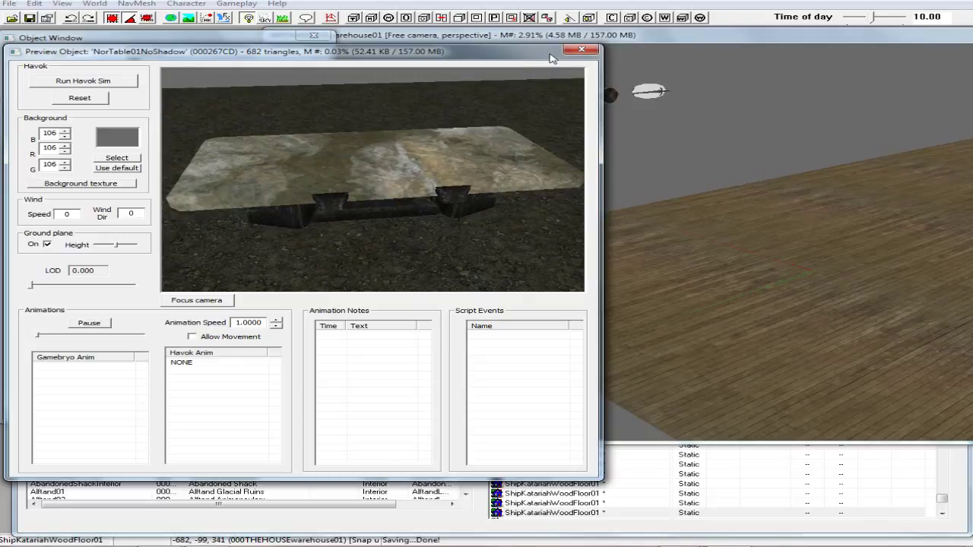
click(582, 49)
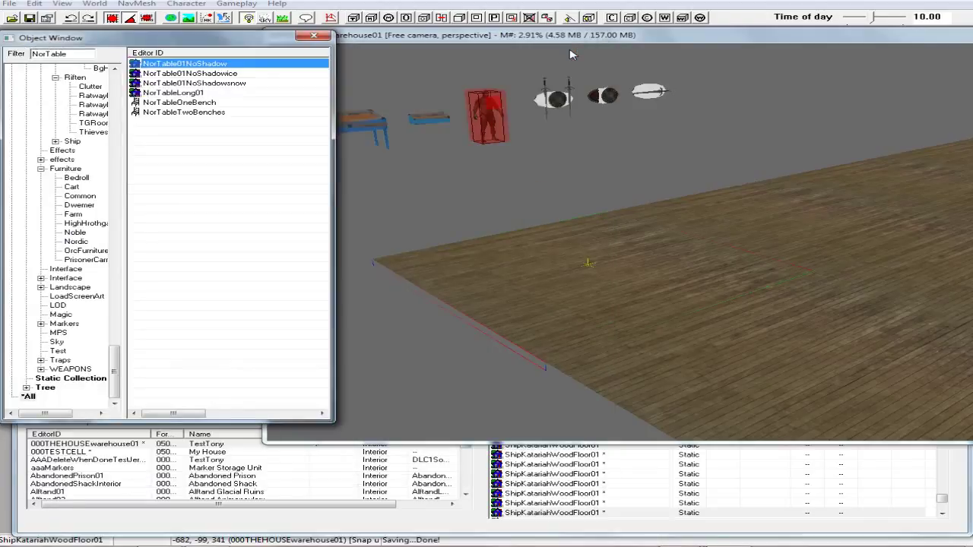
Preview the NorTableOneBench model, accept all animation warnings, examine its table and seating markers from above, and close the preview
click(180, 103)
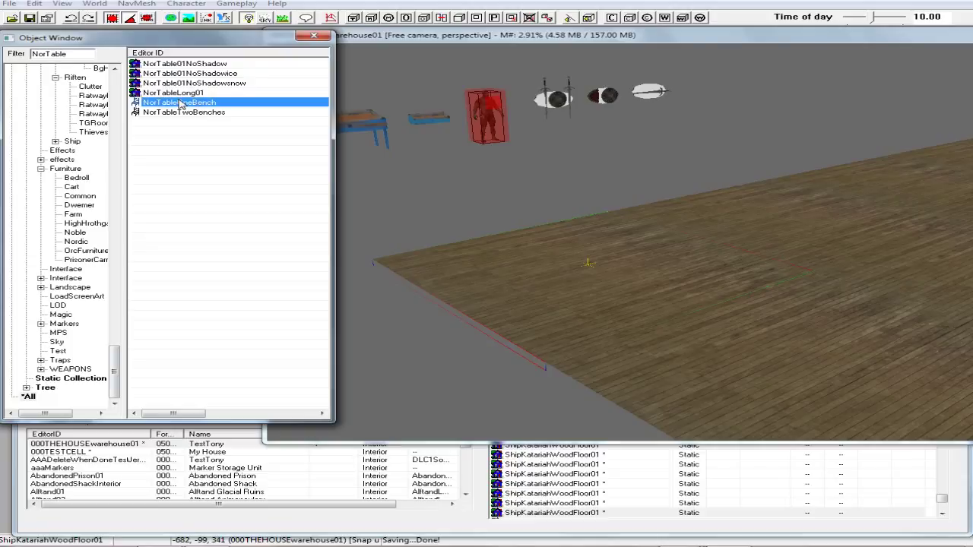
right_click(180, 103)
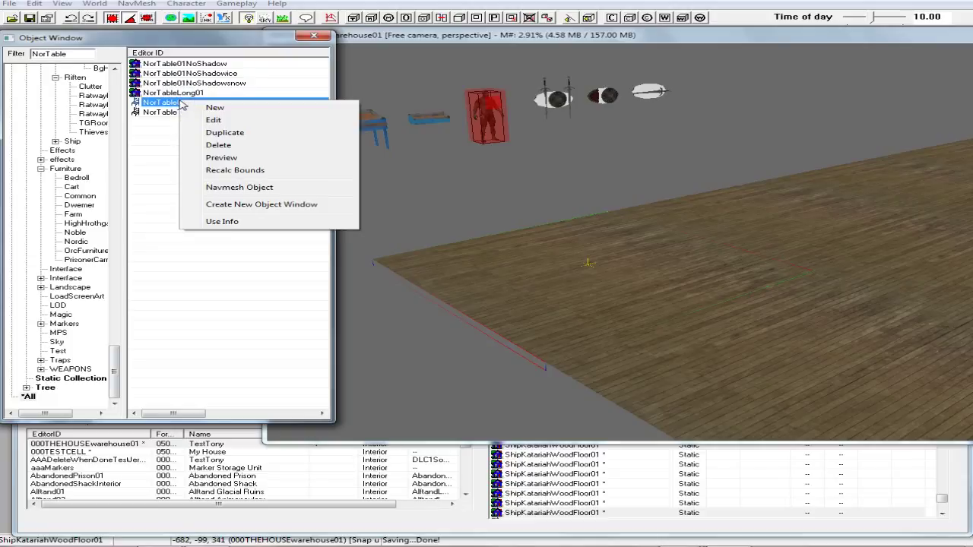
click(214, 158)
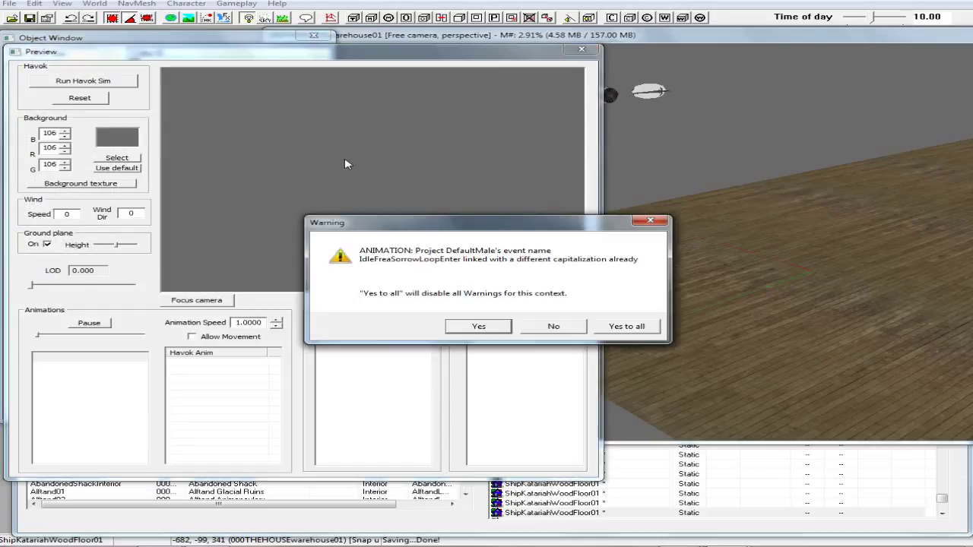
click(626, 329)
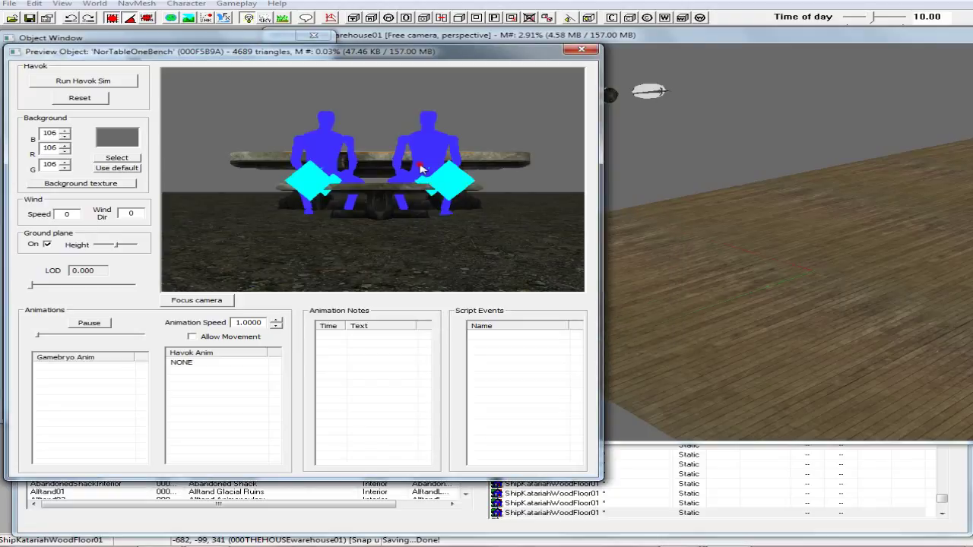
drag(429, 194, 413, 211)
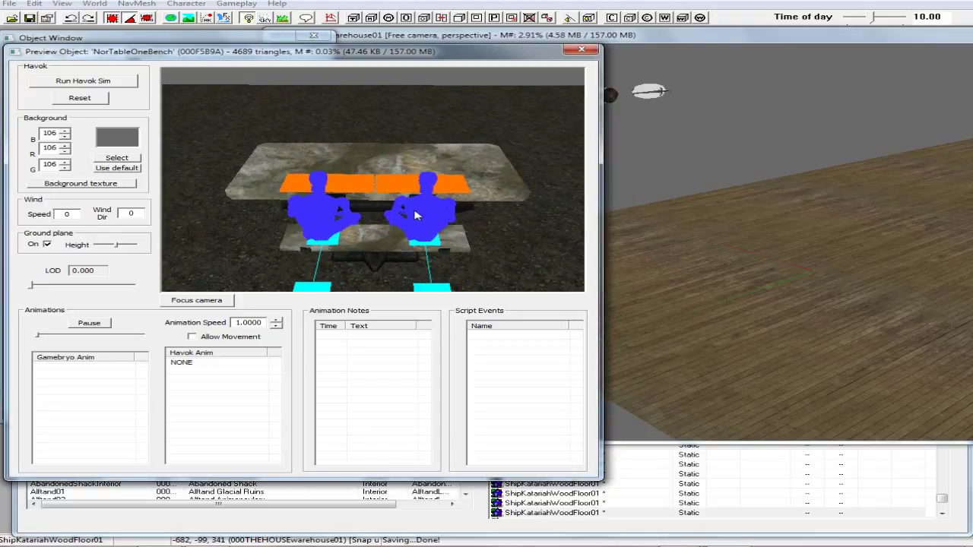
click(579, 50)
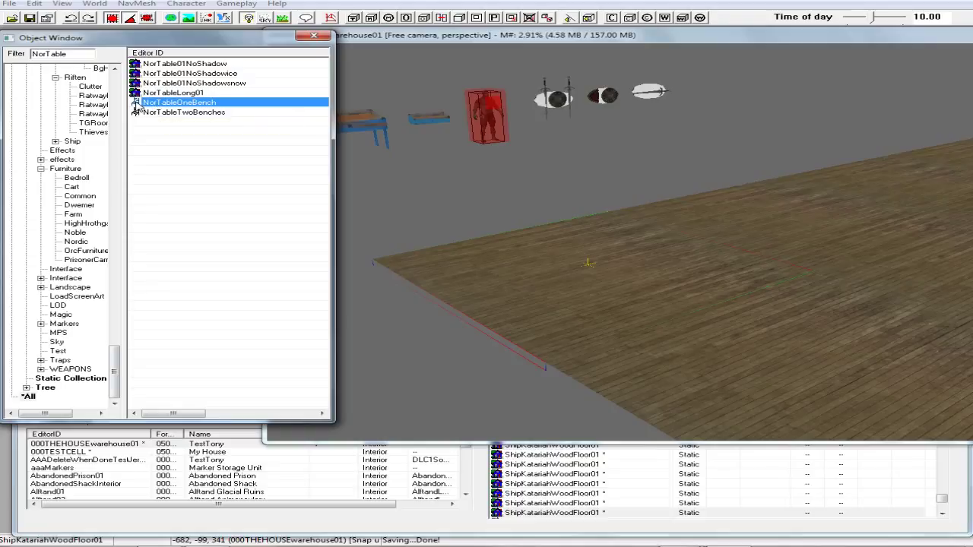
Place NorTableOneBench on the corner of the warehouse's wooden floor and delete the floor piece beneath it
drag(135, 106, 589, 277)
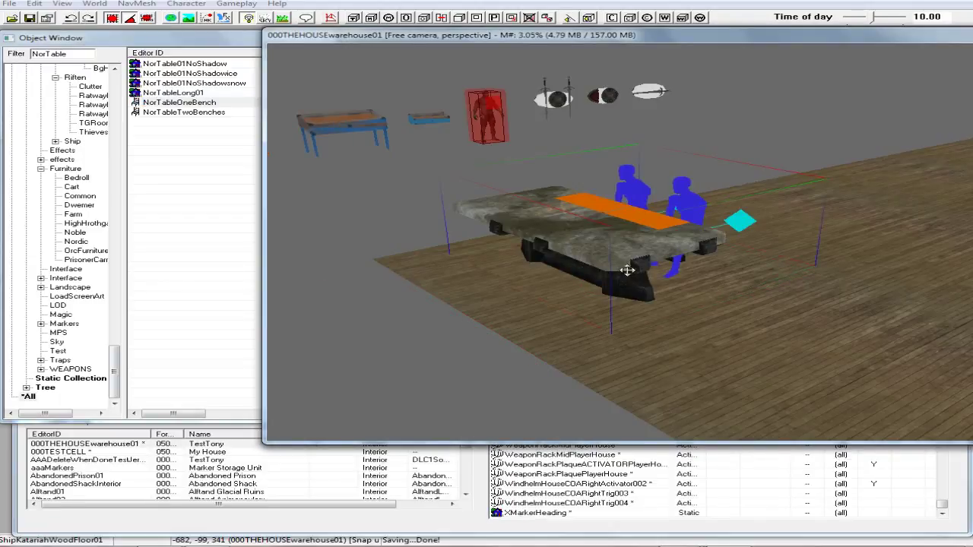
shift+middle_drag(627, 275, 621, 349)
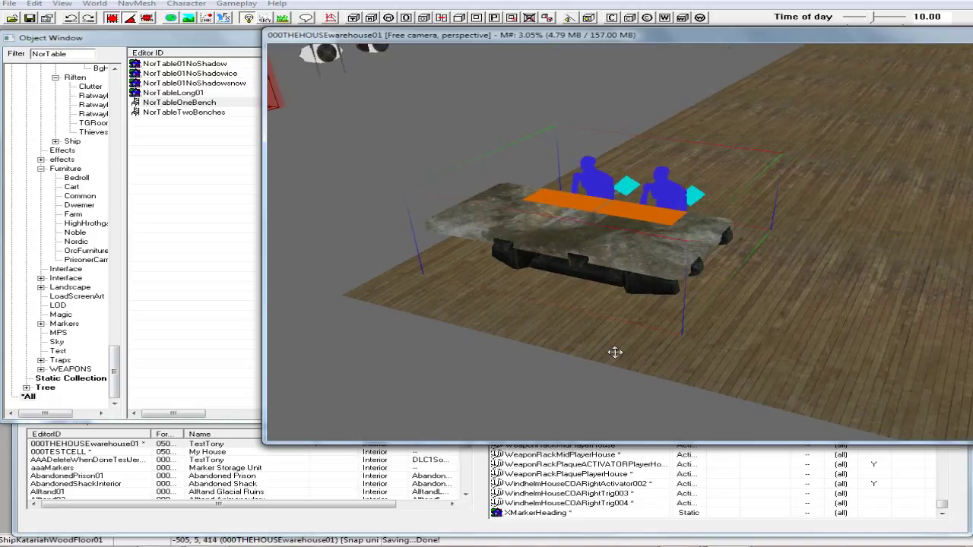
click(615, 352)
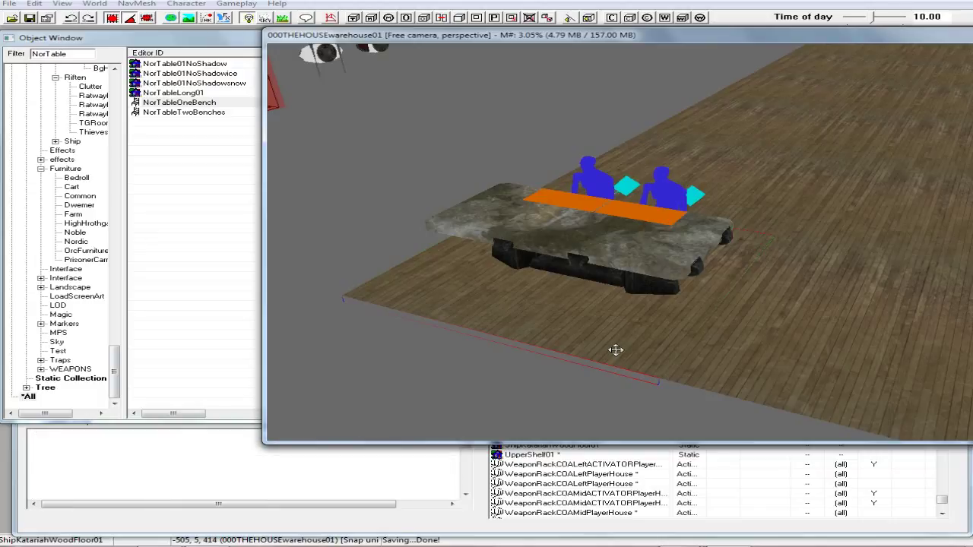
key(Delete)
middle_drag(620, 352, 562, 360)
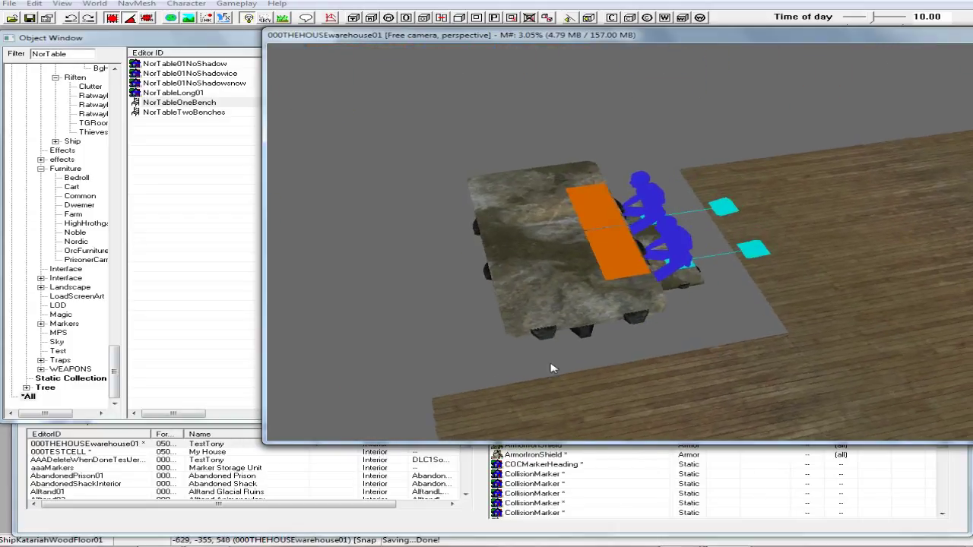
Rotate the placed NorTableOneBench about a quarter turn over the gap in the floor
click(552, 252)
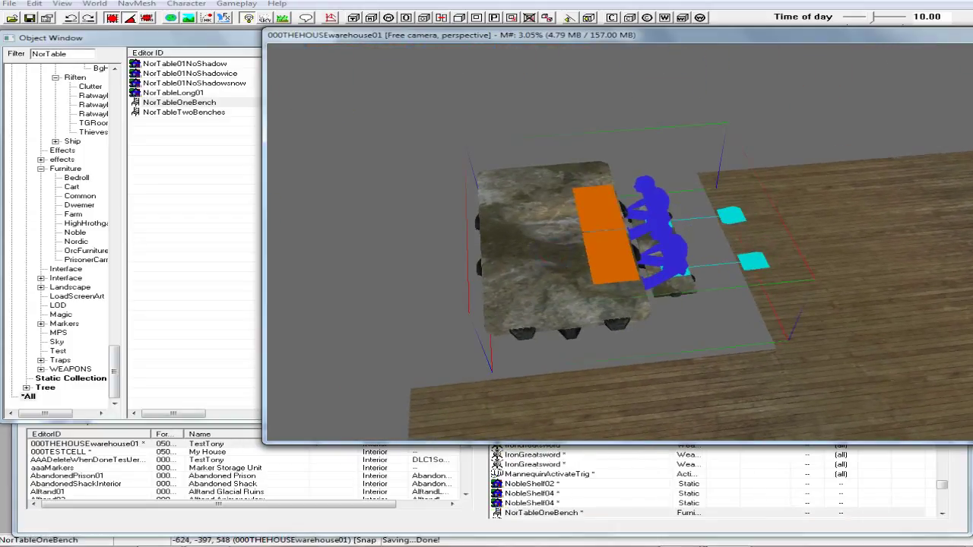
right_drag(552, 252, 593, 253)
drag(562, 253, 558, 225)
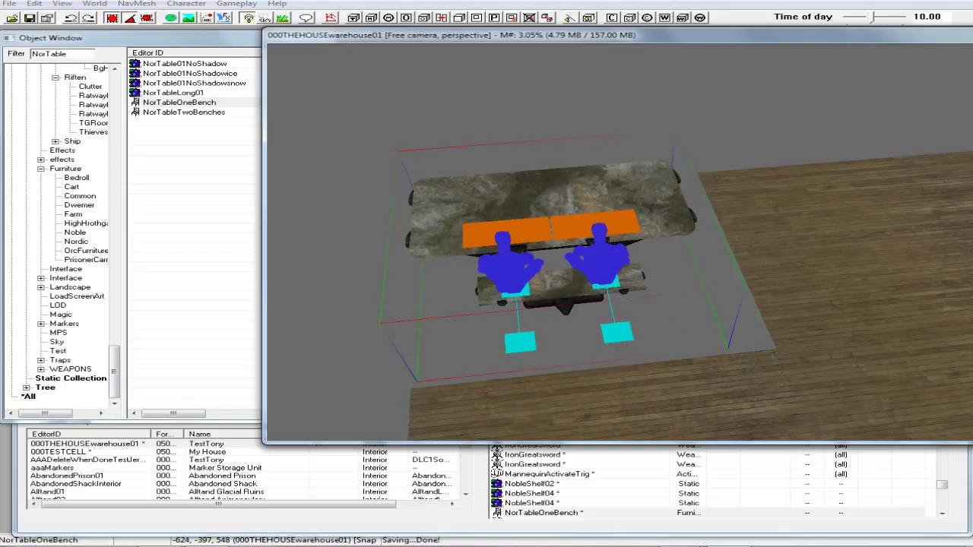
Examine the placed table's stone top, bench and seated-figure markers up close and from farther away
shift+middle_drag(560, 206, 625, 195)
scroll(625, 194, up, 3)
scroll(645, 190, up, 3)
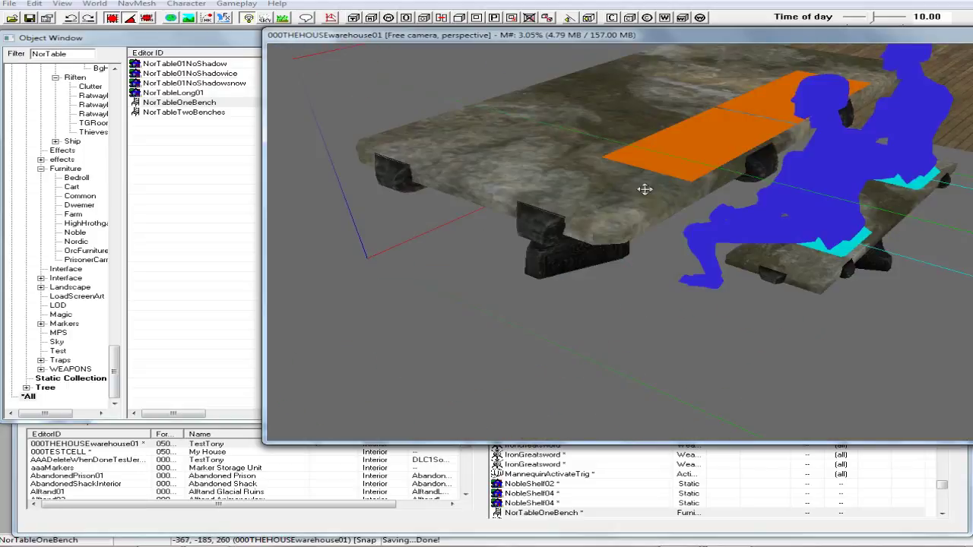
shift+middle_drag(613, 185, 621, 196)
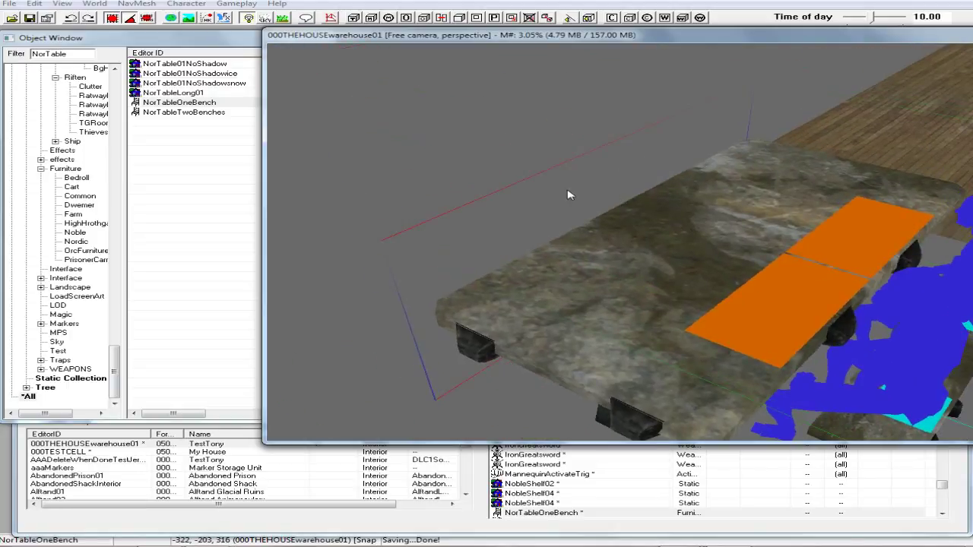
shift+middle_drag(541, 182, 543, 185)
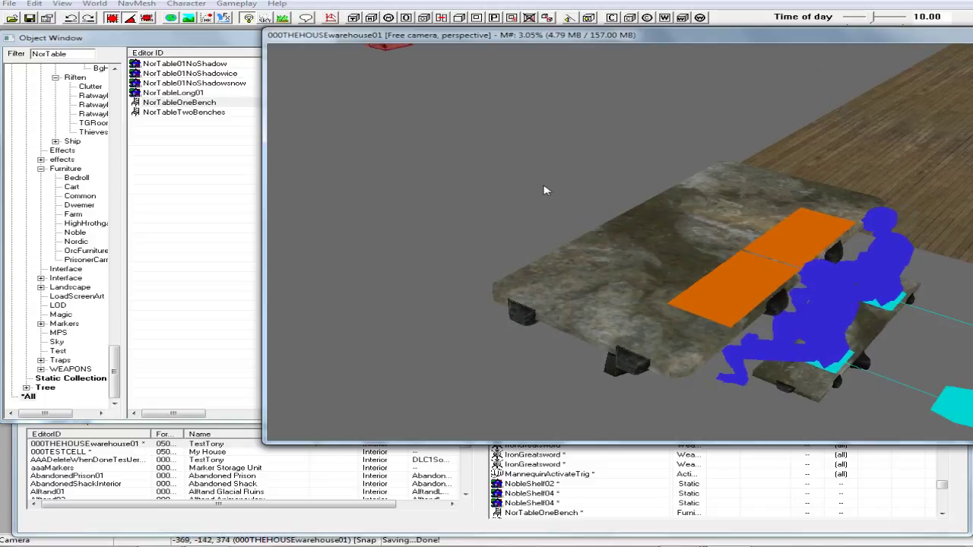
scroll(544, 190, down, 3)
shift+middle_drag(591, 220, 611, 243)
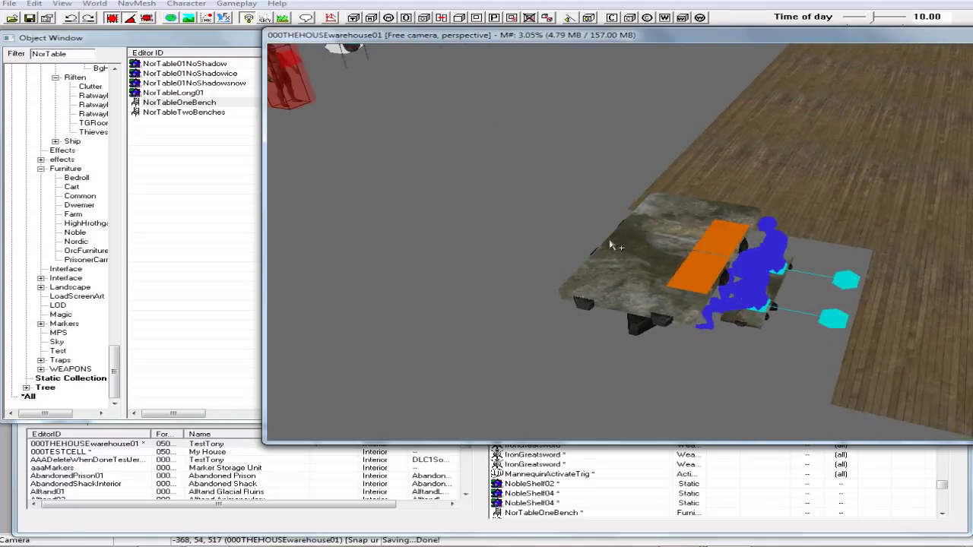
Toggle the editor markers to compare the table with and without the seated figures, leaving the markers hidden
key(m)
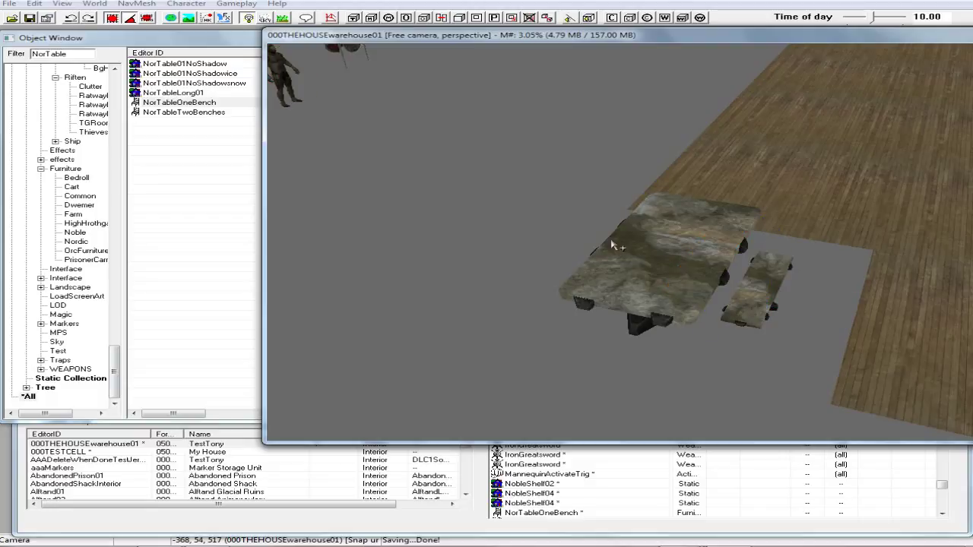
shift+middle_drag(610, 245, 575, 288)
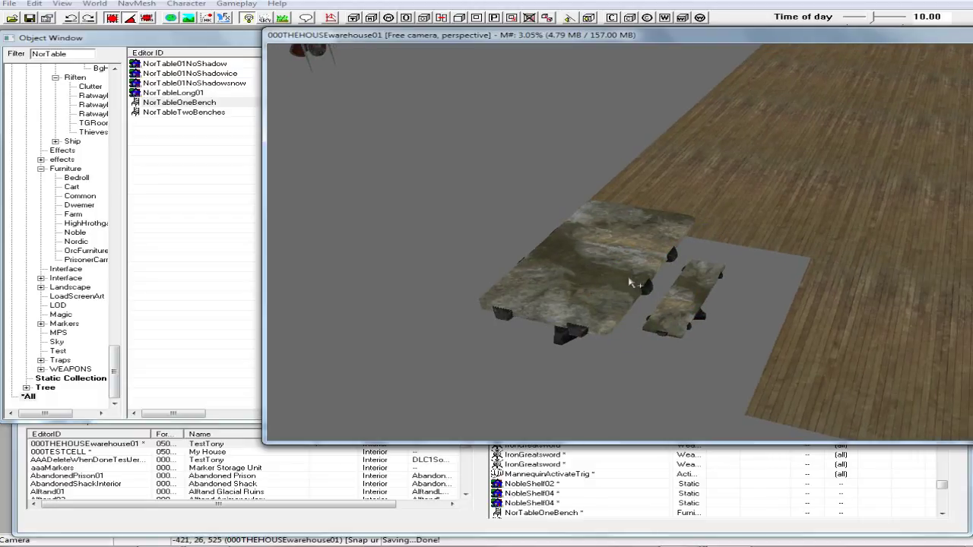
key(m)
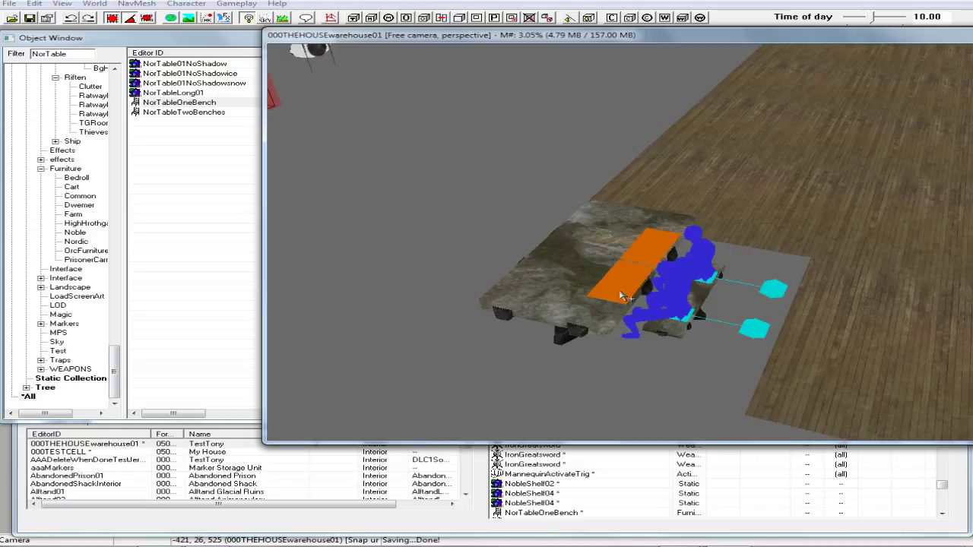
key(m)
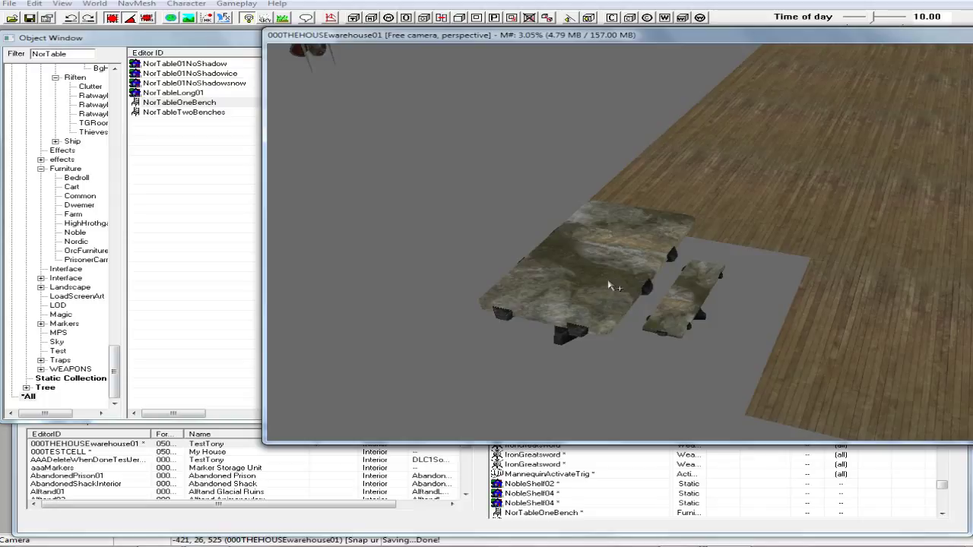
key(m)
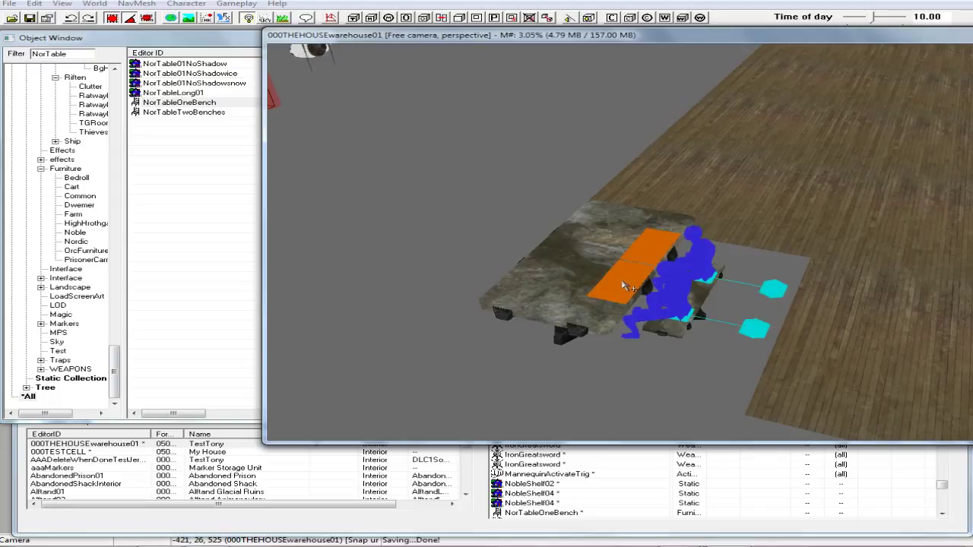
key(m)
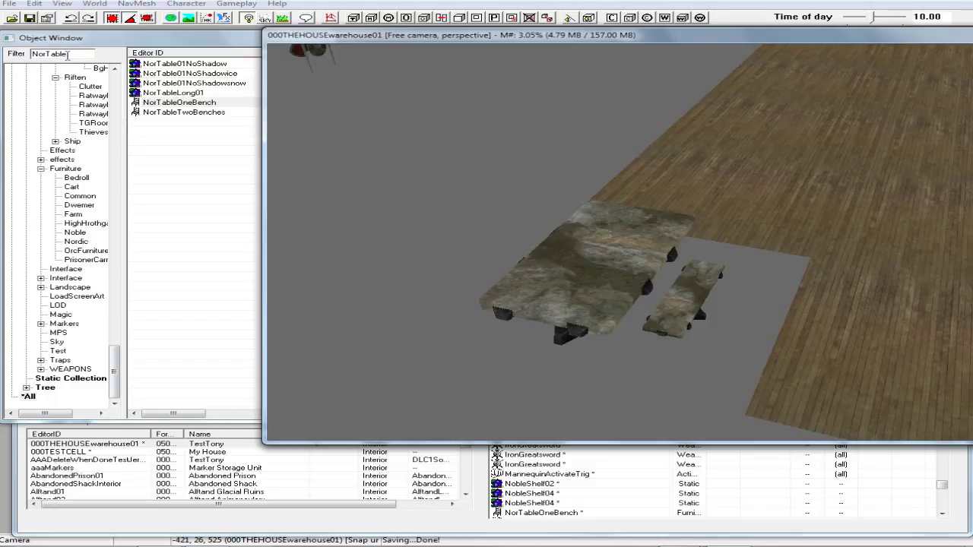
Filter the complete object list by "plate"
click(83, 378)
click(20, 56)
text(plate)
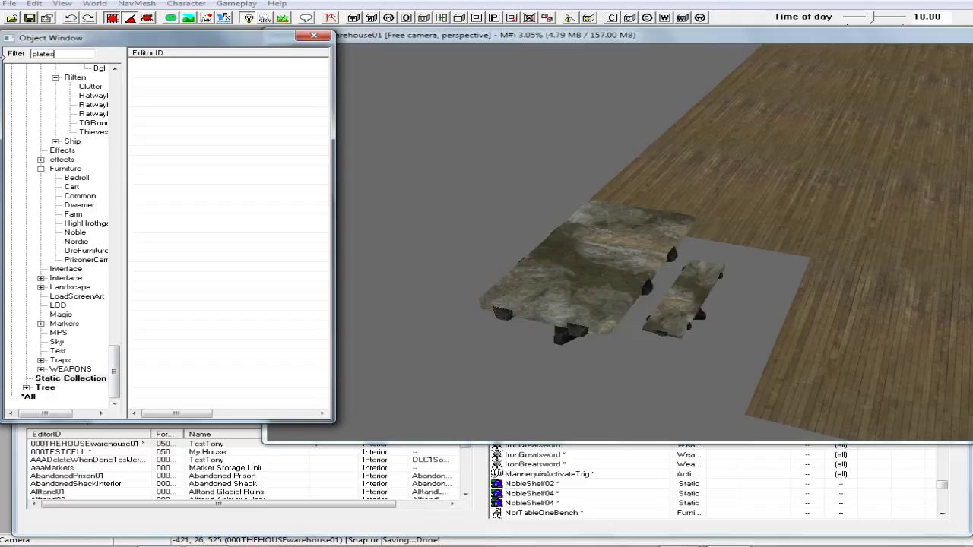
click(29, 398)
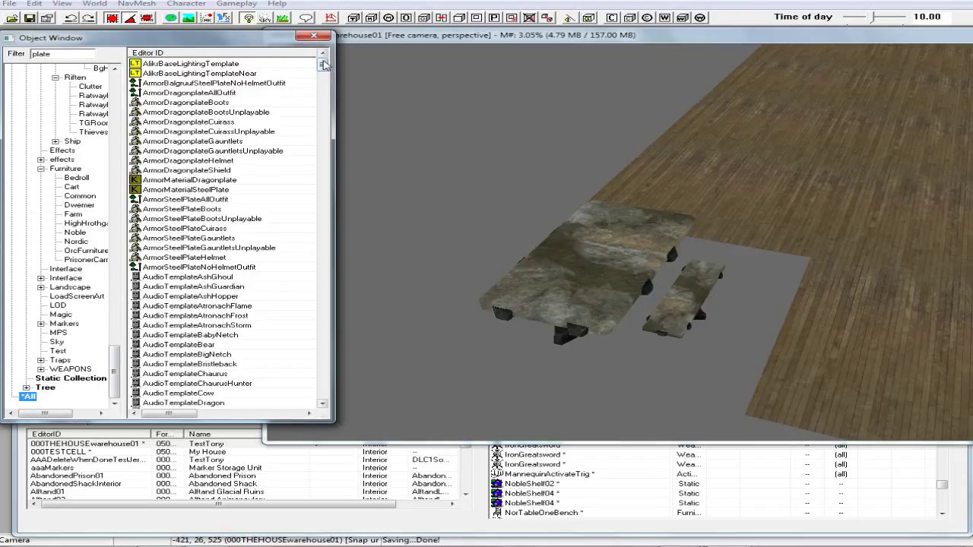
Look through the filtered objects for tableware and select SilverPlate01
drag(323, 65, 322, 111)
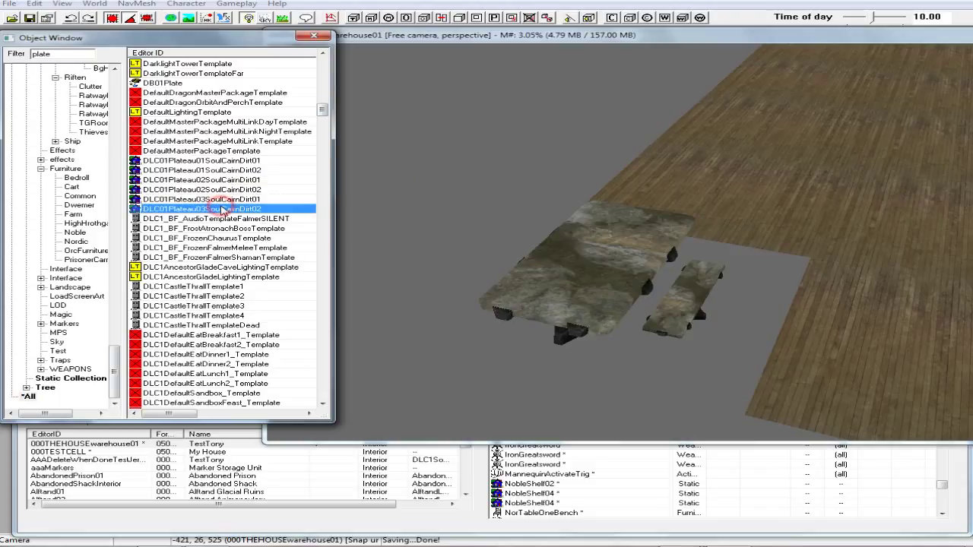
scroll(222, 211, down, 11)
scroll(222, 211, down, 20)
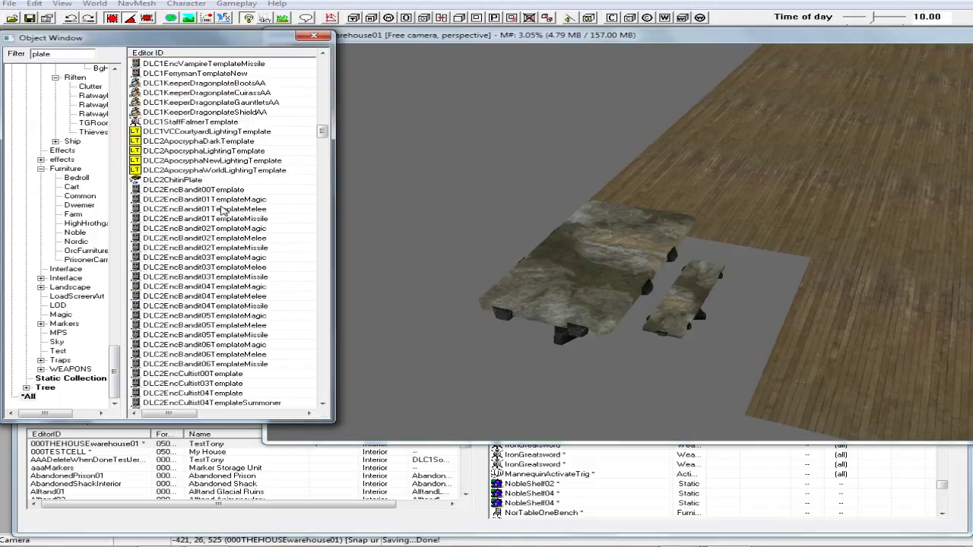
scroll(222, 211, down, 20)
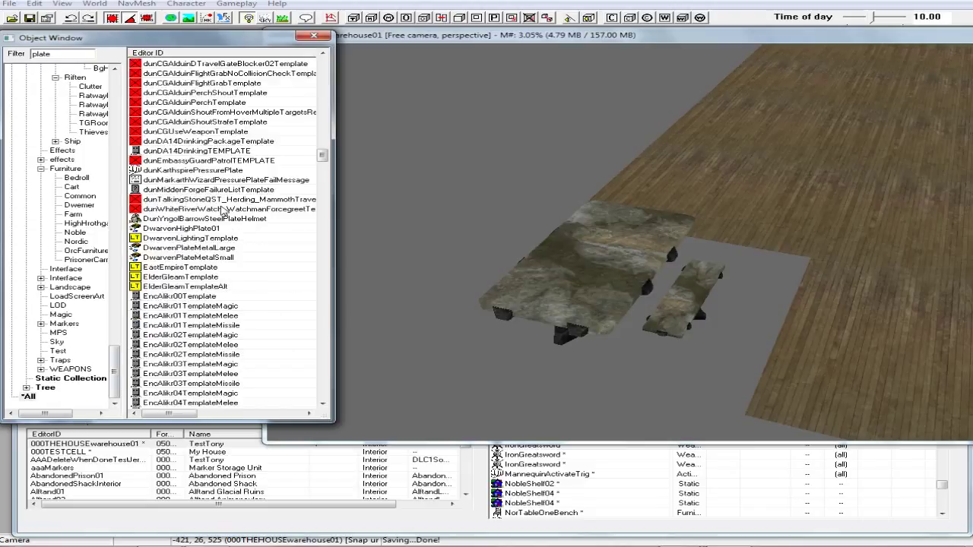
scroll(212, 222, down, 20)
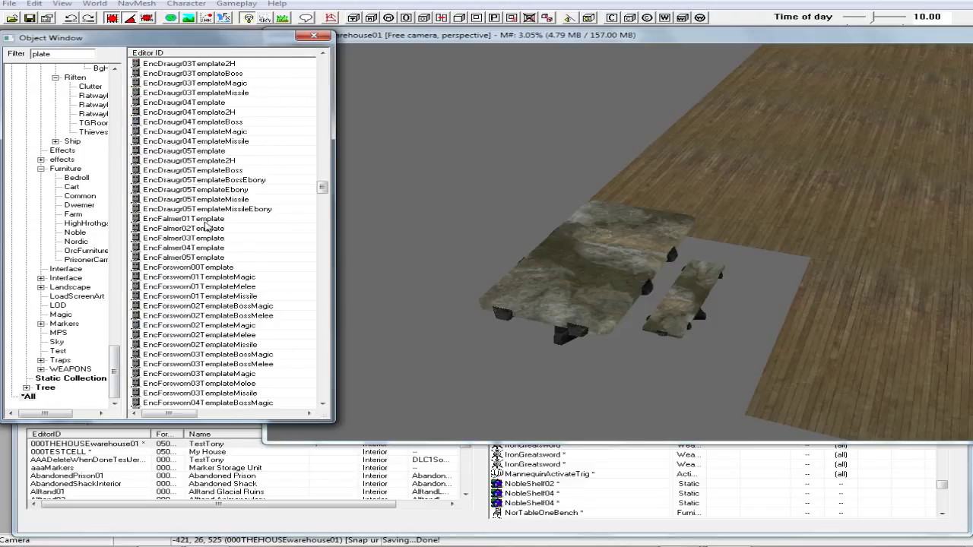
scroll(206, 228, down, 20)
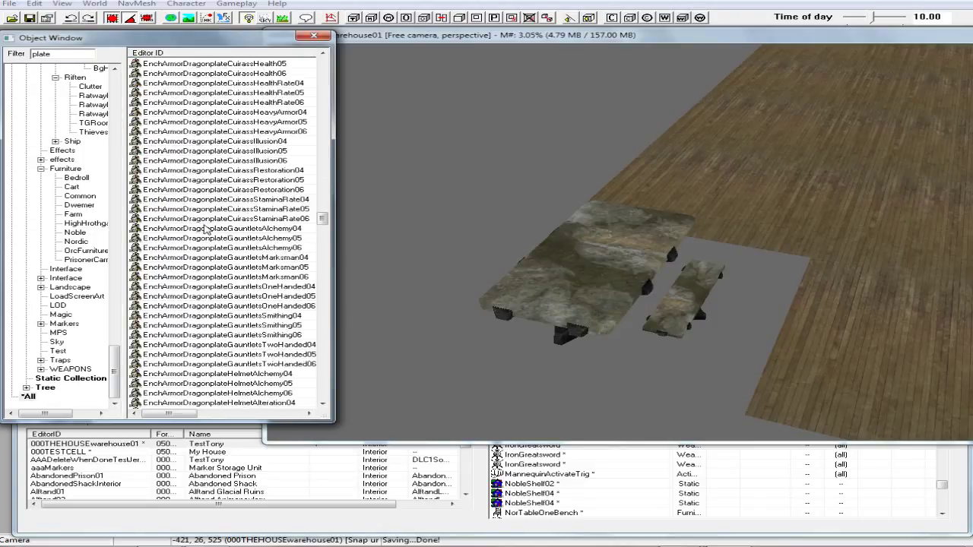
scroll(205, 229, down, 11)
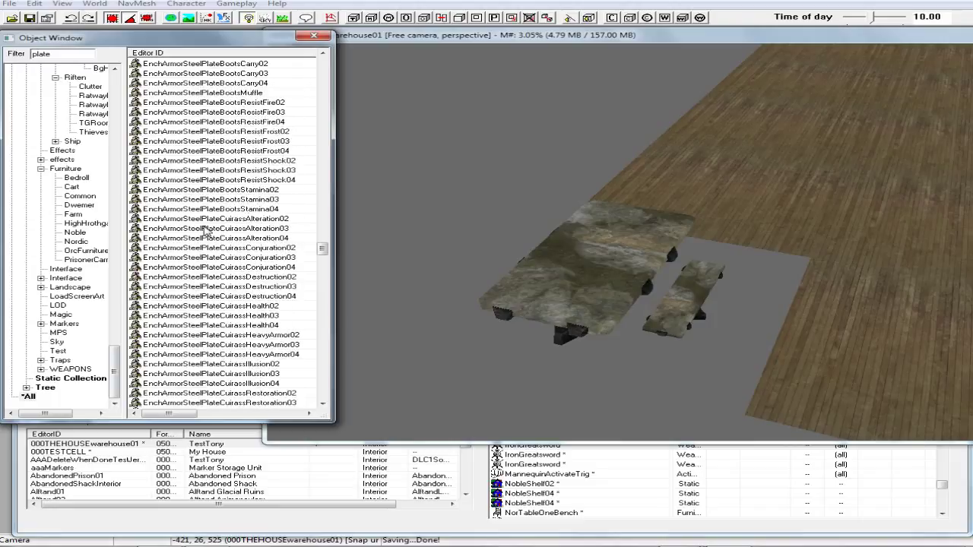
scroll(206, 230, down, 9)
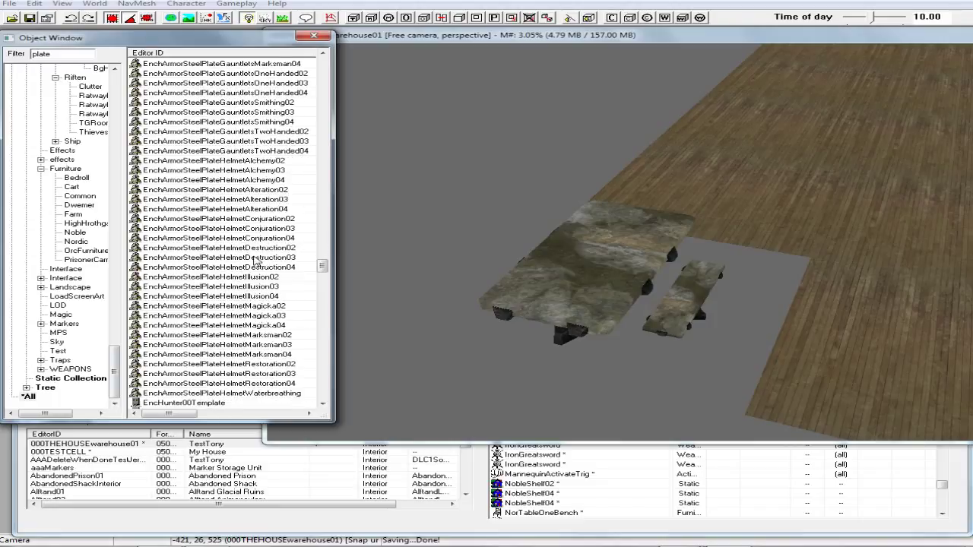
drag(322, 267, 323, 340)
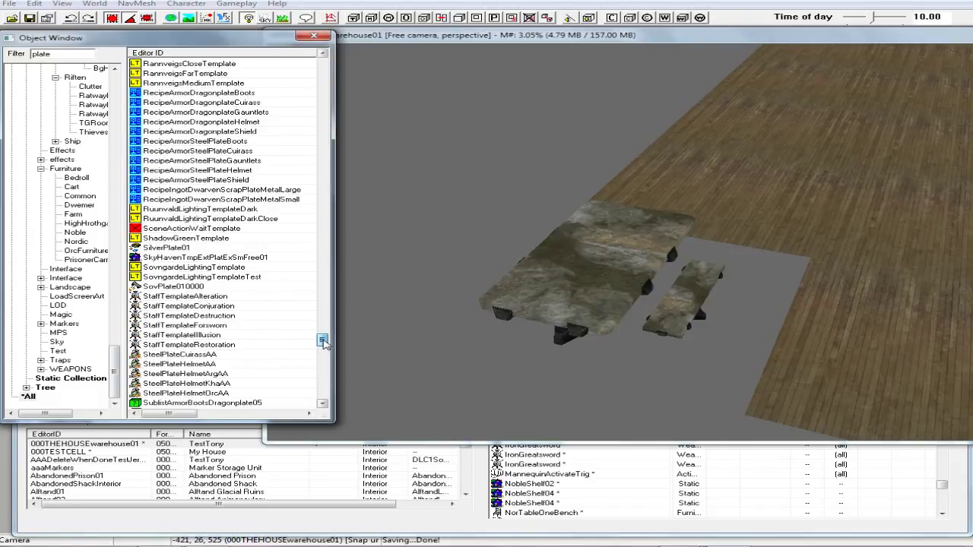
click(174, 251)
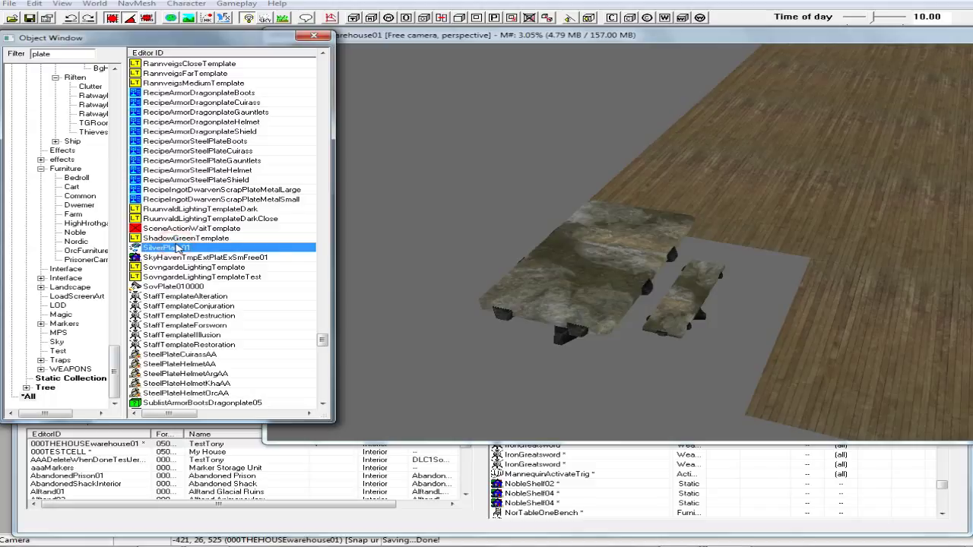
Preview the SilverPlate01 model, tilting it to view the plate's face, and close the preview
right_click(174, 253)
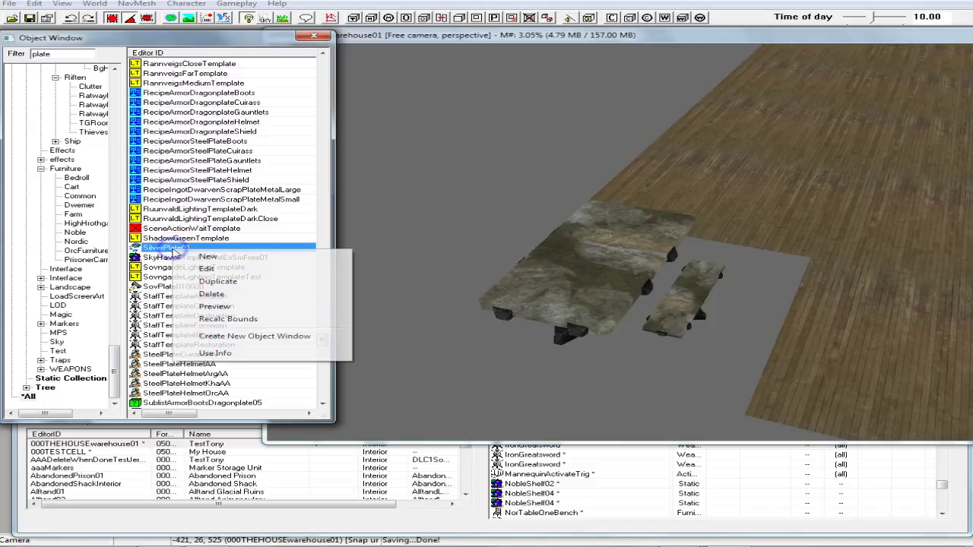
click(222, 306)
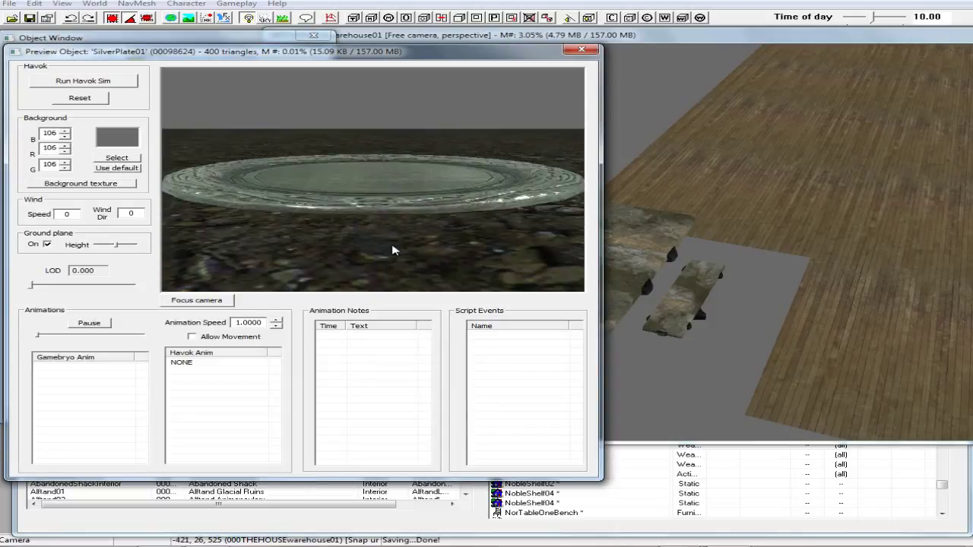
drag(395, 251, 335, 259)
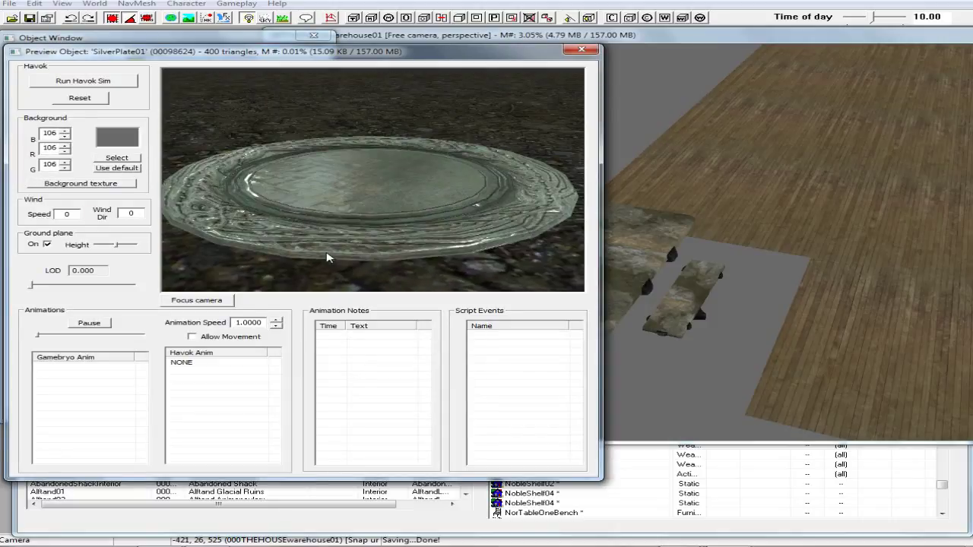
click(582, 50)
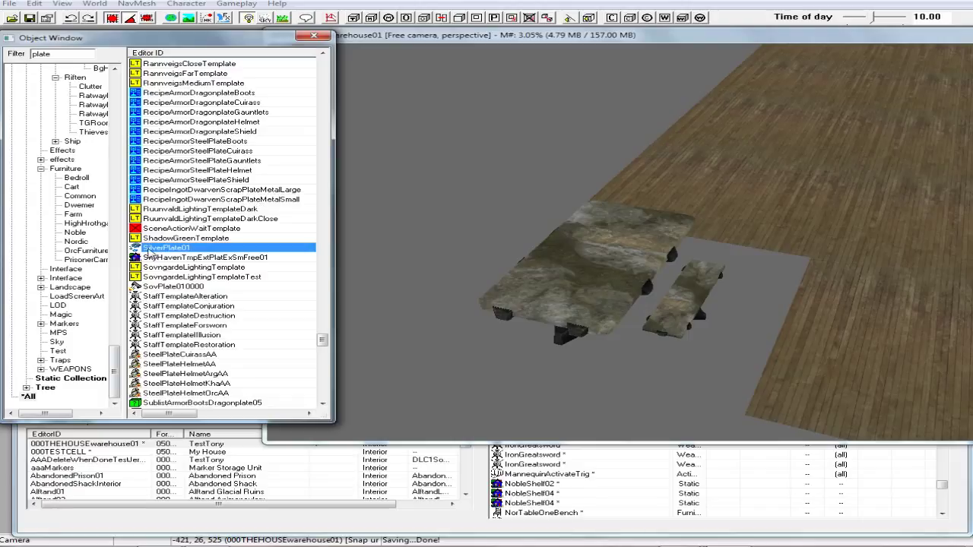
Place a SilverPlate01 on the stone table's top and check its height from a low side angle
drag(134, 249, 580, 287)
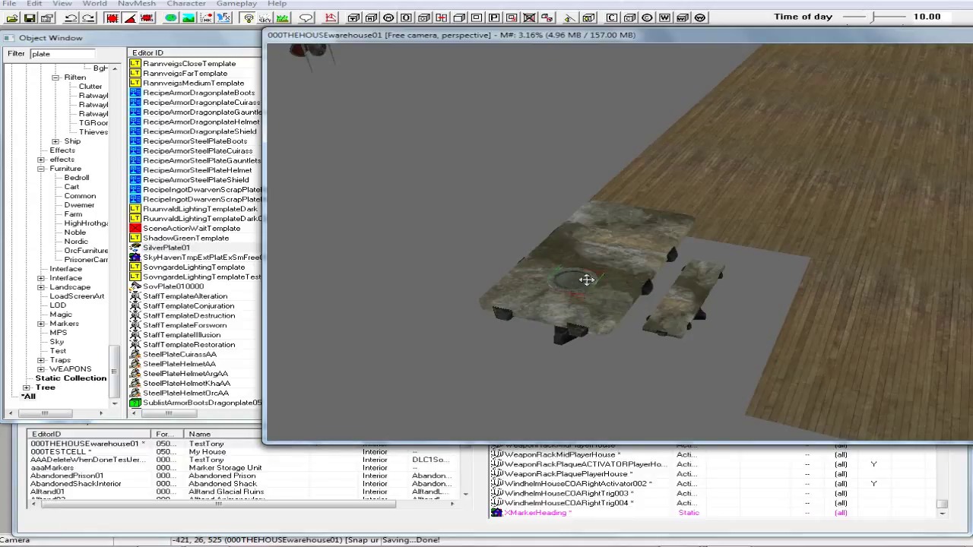
scroll(587, 280, up, 3)
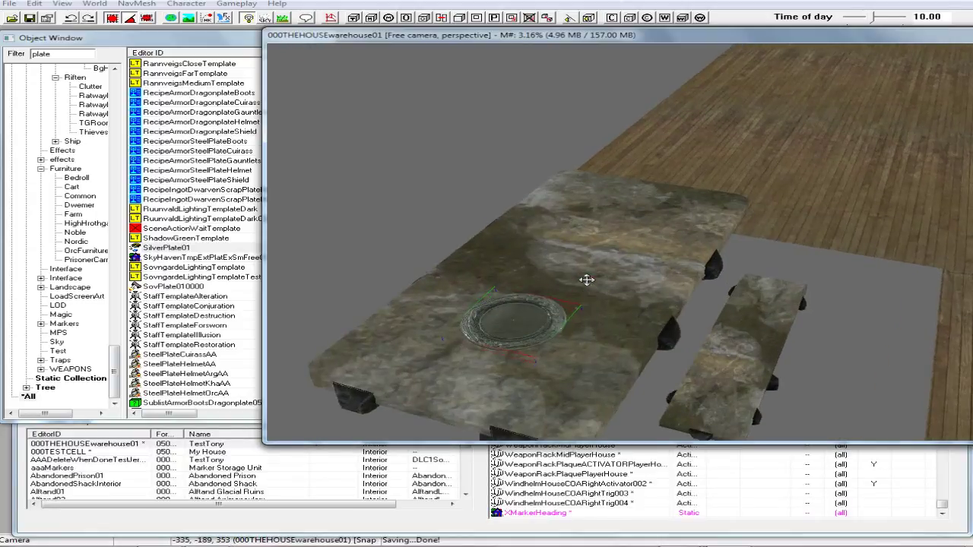
shift+middle_drag(601, 274, 636, 244)
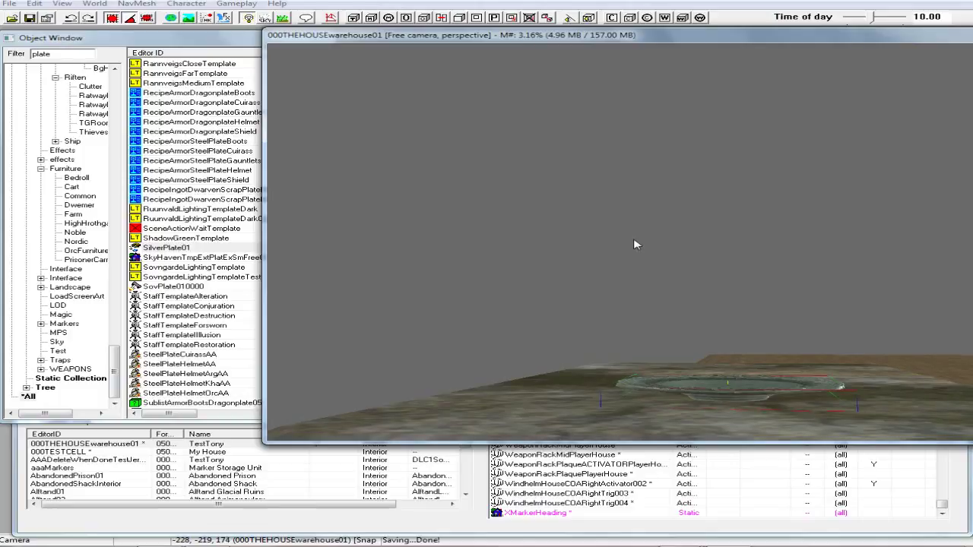
Nudge the silver plate slightly on the tabletop, try dropping it onto the surface, and undo the drop
click(742, 393)
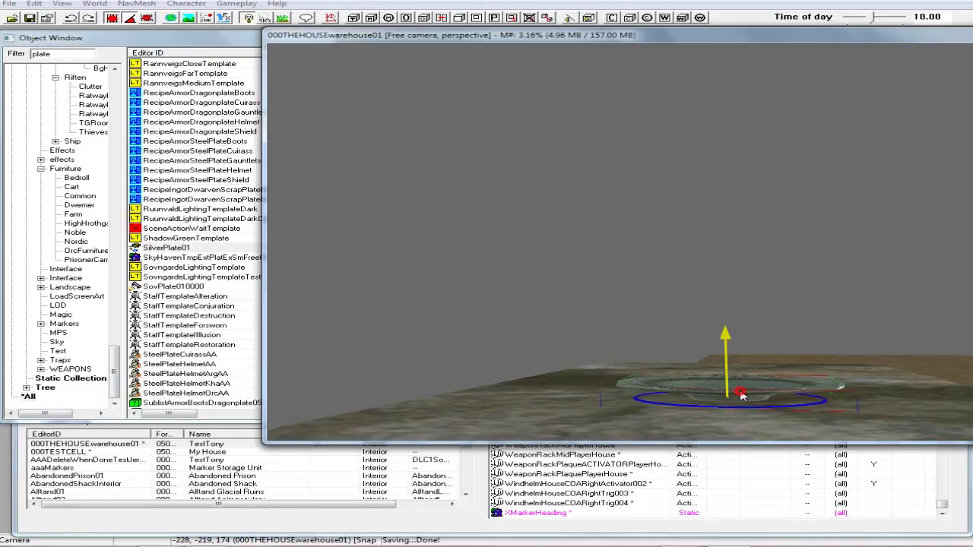
drag(742, 394, 735, 392)
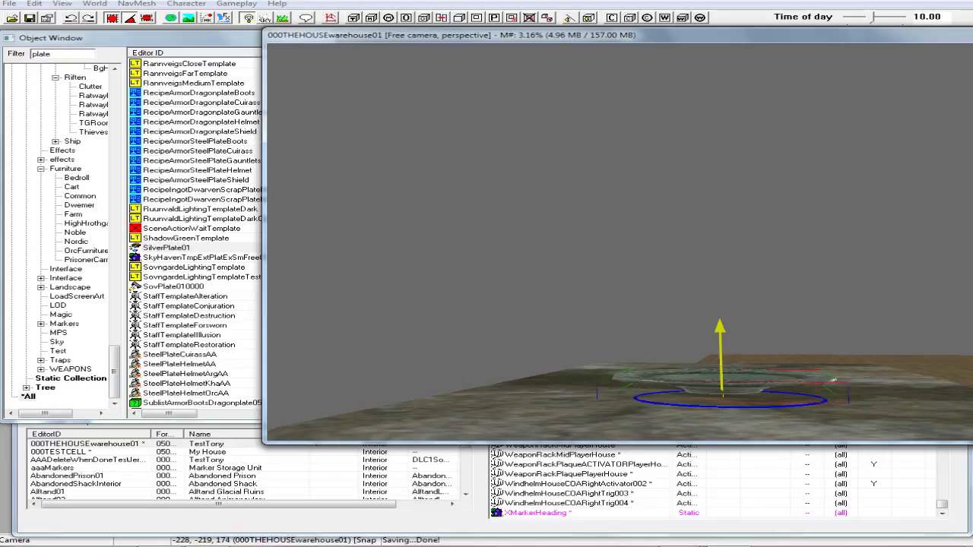
key(f)
key(ctrl+z)
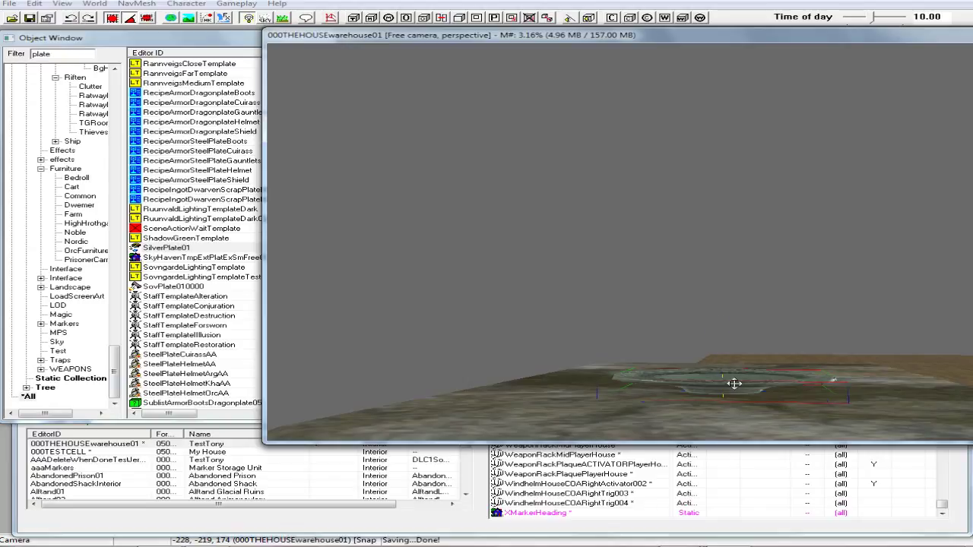
mouse_move(744, 387)
shift+middle_down()
mouse_move(755, 378)
mouse_move(750, 386)
shift+middle_up()
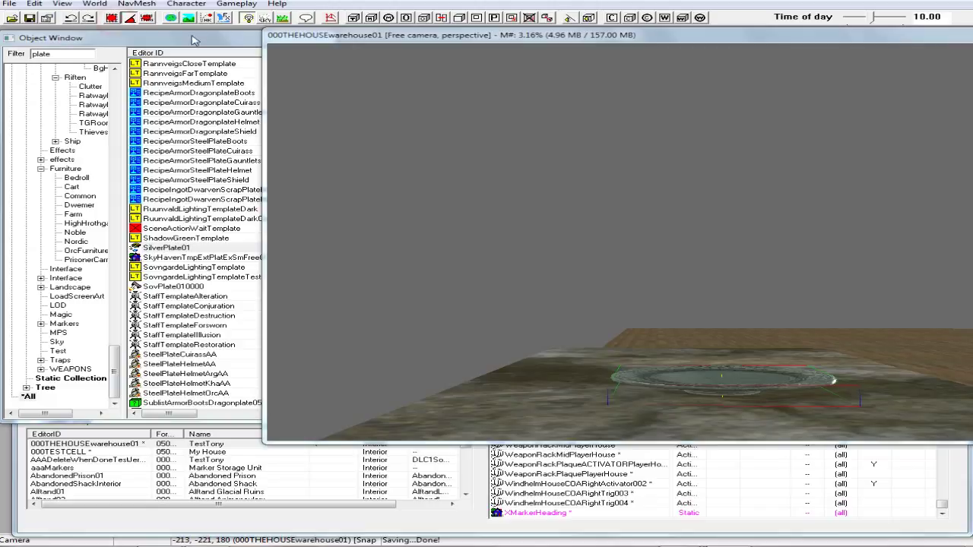
Lower the silver plate vertically until its base rests on the stone tabletop
drag(736, 380, 827, 395)
scroll(827, 393, down, 3)
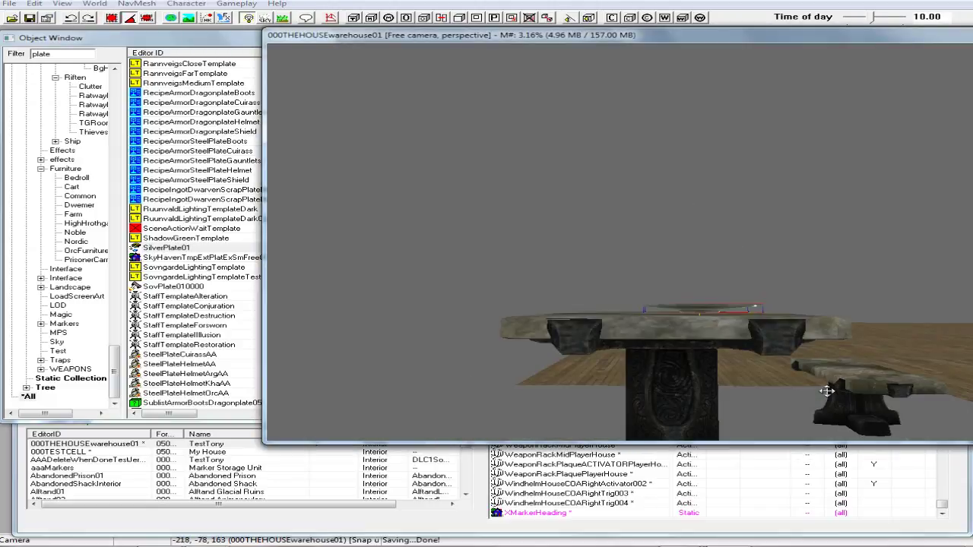
scroll(817, 404, up, 3)
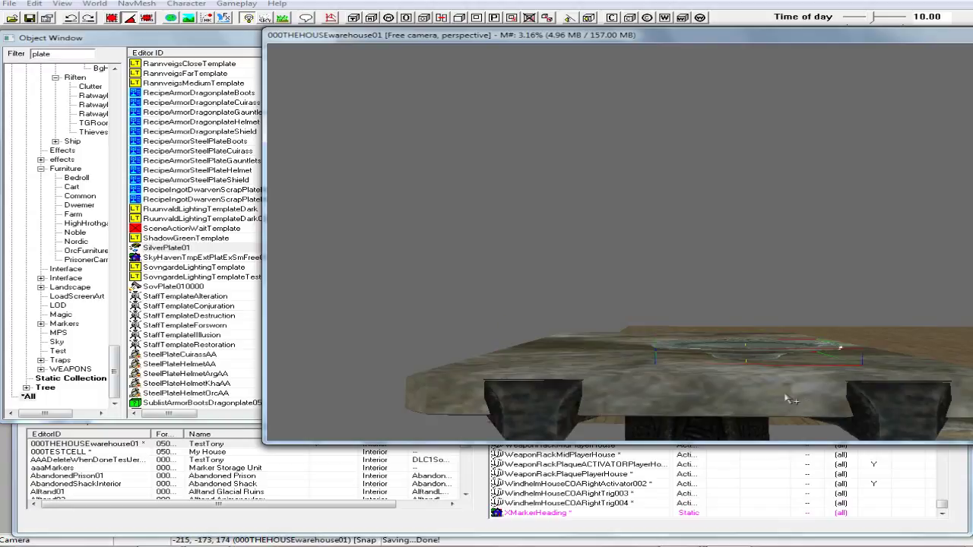
scroll(784, 397, up, 3)
middle_drag(779, 390, 781, 395)
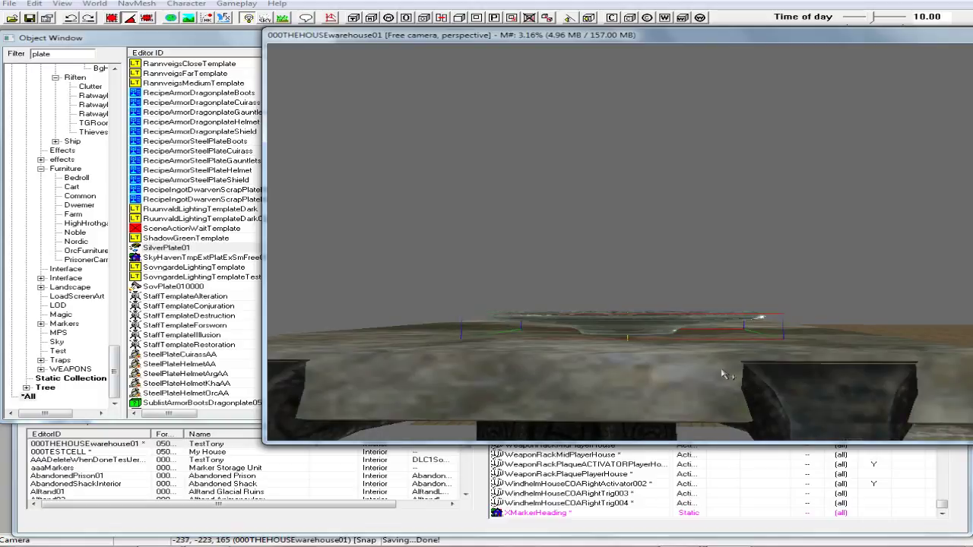
key(z)
drag(647, 320, 648, 335)
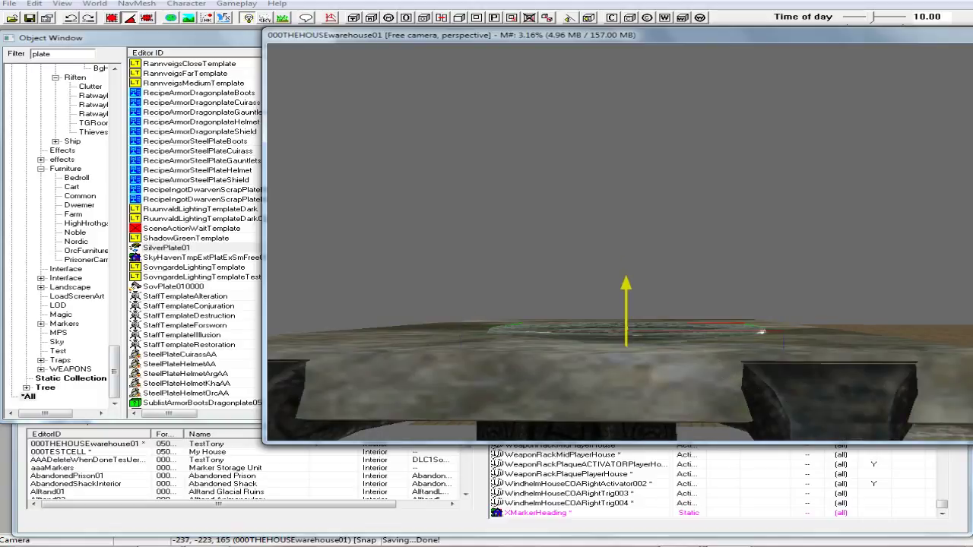
mouse_move(760, 332)
mouse_down()
mouse_move(761, 314)
mouse_move(760, 327)
mouse_up()
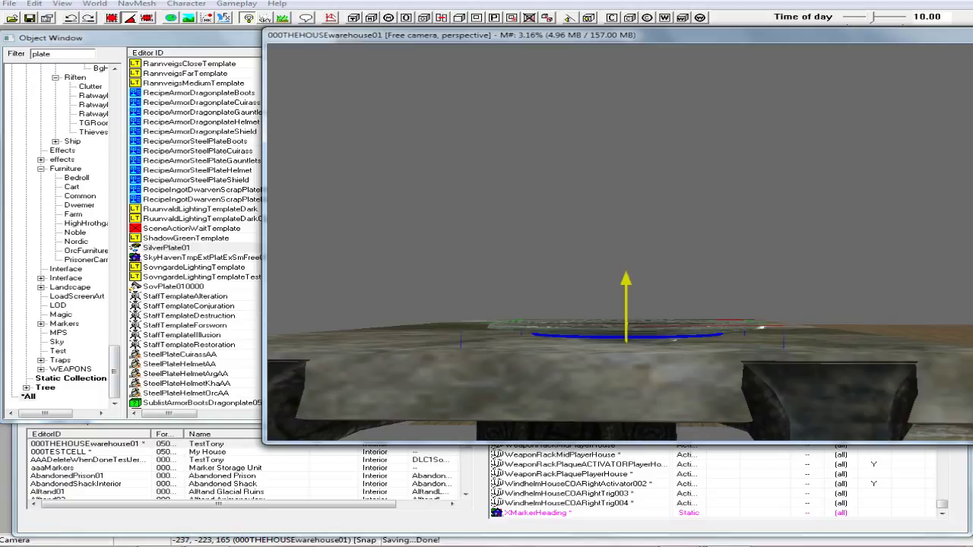
Move the silver plate off the stone table into the empty space beside it and centre the view on it
middle_drag(656, 322, 653, 358)
scroll(653, 358, down, 3)
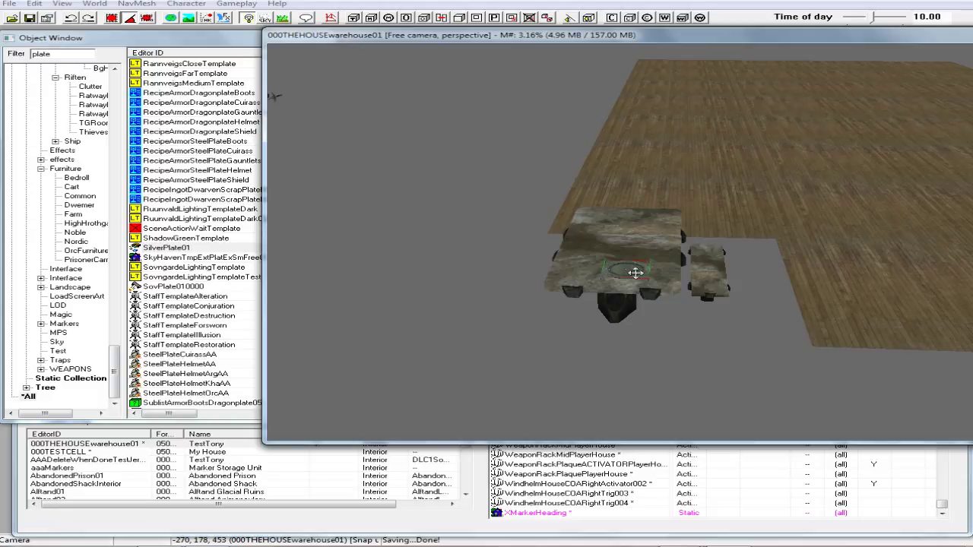
mouse_move(632, 271)
middle_down()
mouse_move(660, 291)
mouse_move(630, 271)
middle_up()
drag(630, 271, 391, 276)
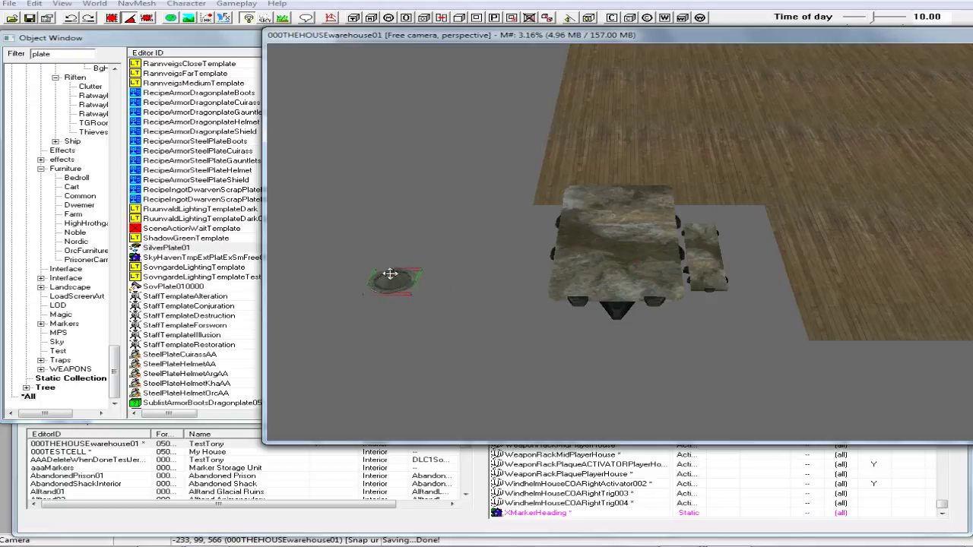
scroll(440, 307, up, 3)
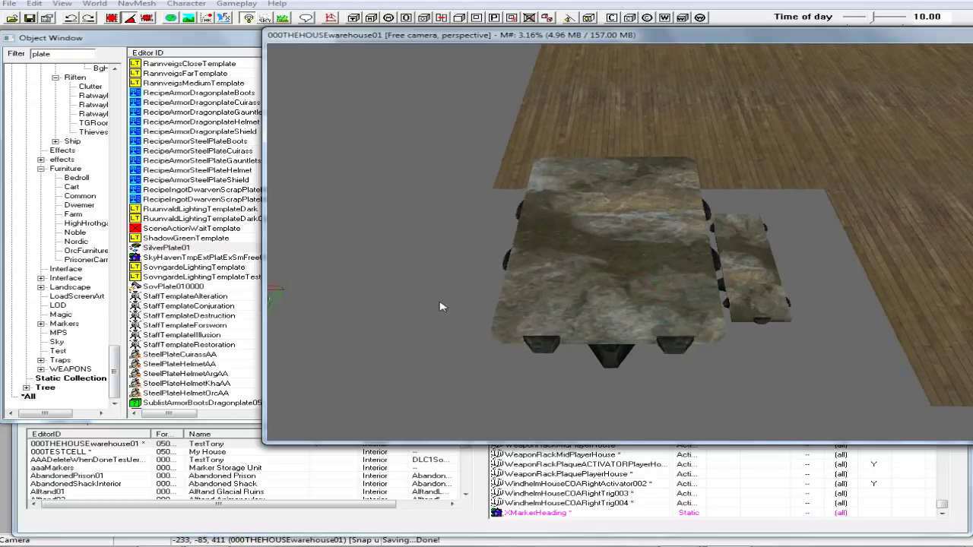
key(c)
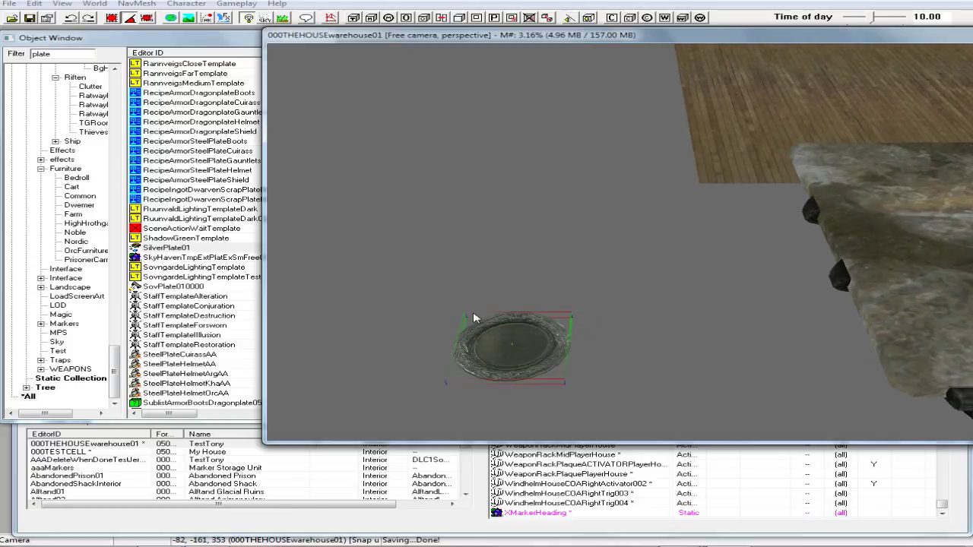
scroll(473, 318, up, 2)
scroll(473, 321, down, 2)
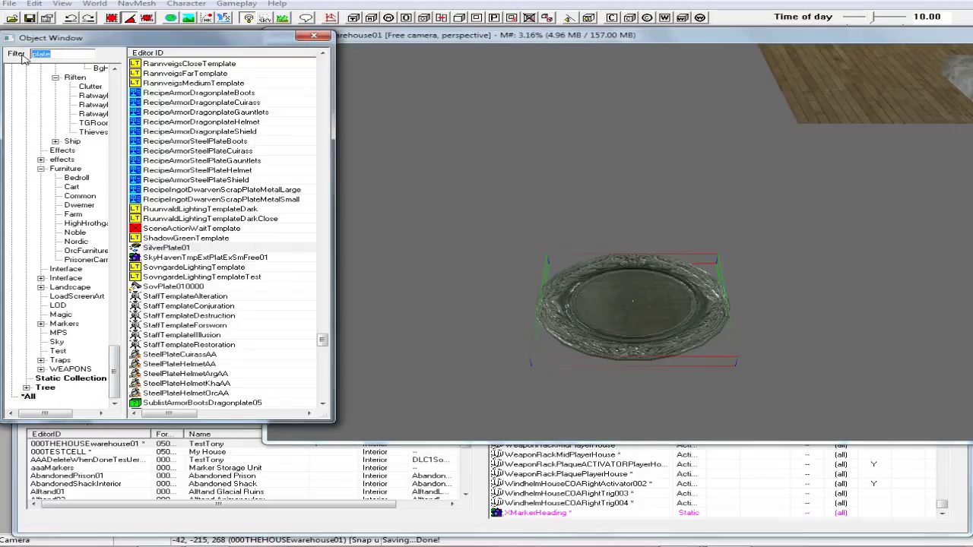
Filter the objects by "food" and place FoodVenisonCooked on the silver plate
text(food)
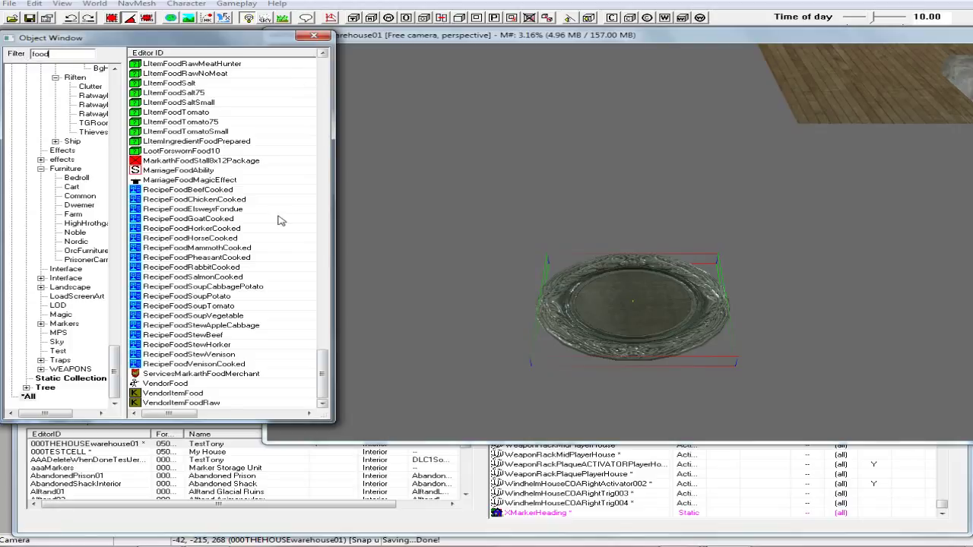
drag(325, 379, 328, 297)
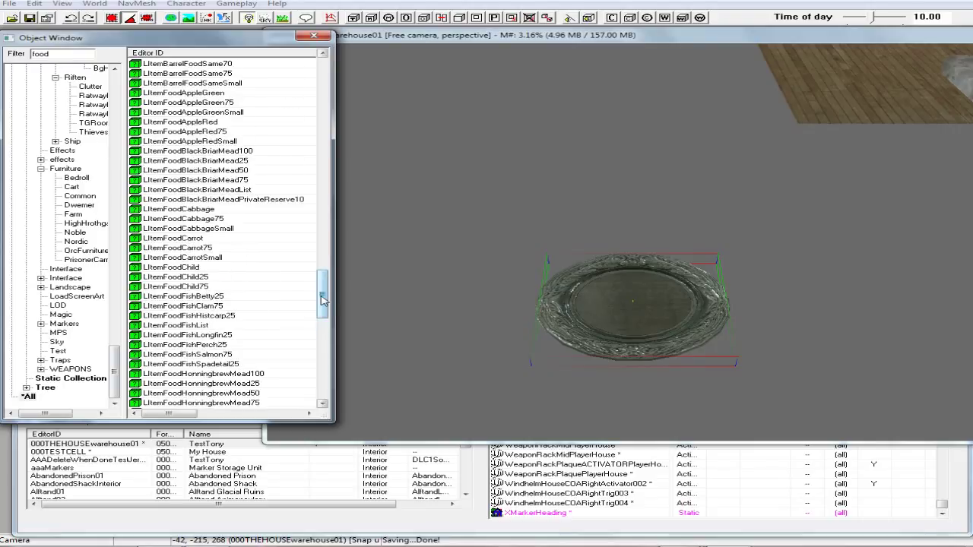
drag(324, 300, 327, 254)
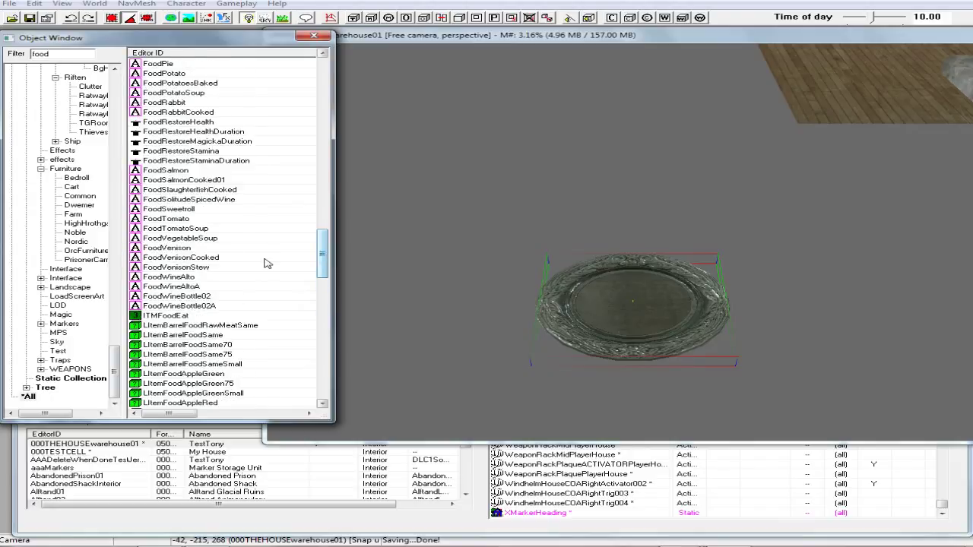
click(174, 257)
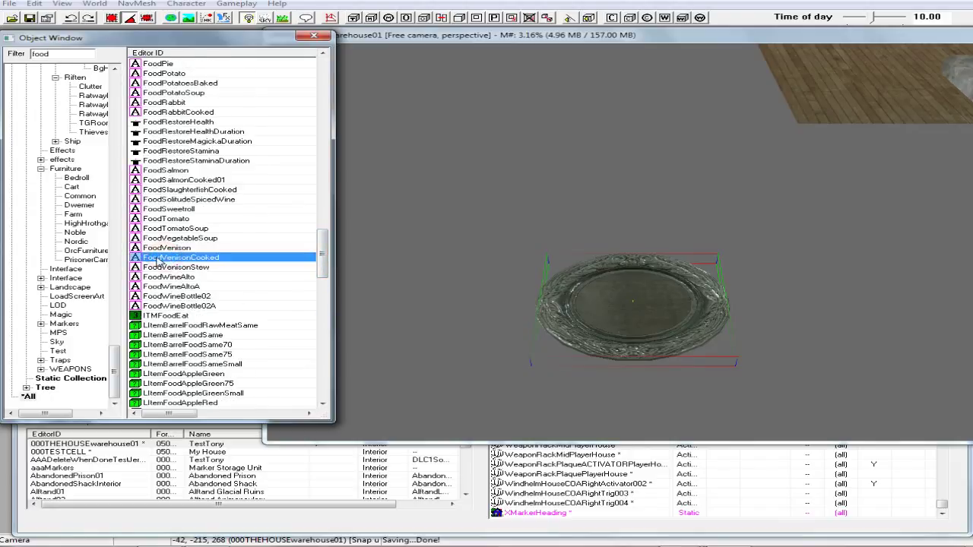
drag(135, 258, 603, 305)
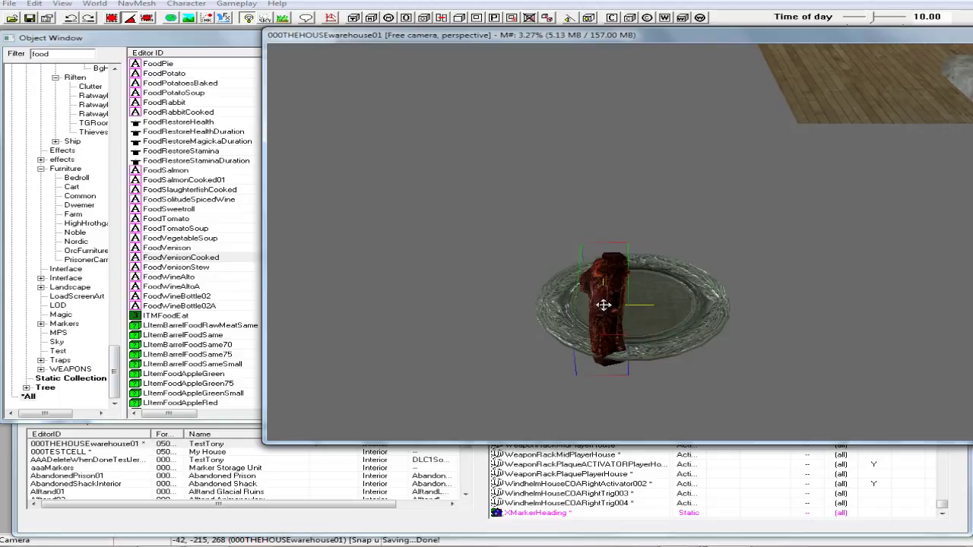
Raise the cooked venison above the plate and rotate it so it lies flat
shift+middle_drag(606, 304, 710, 297)
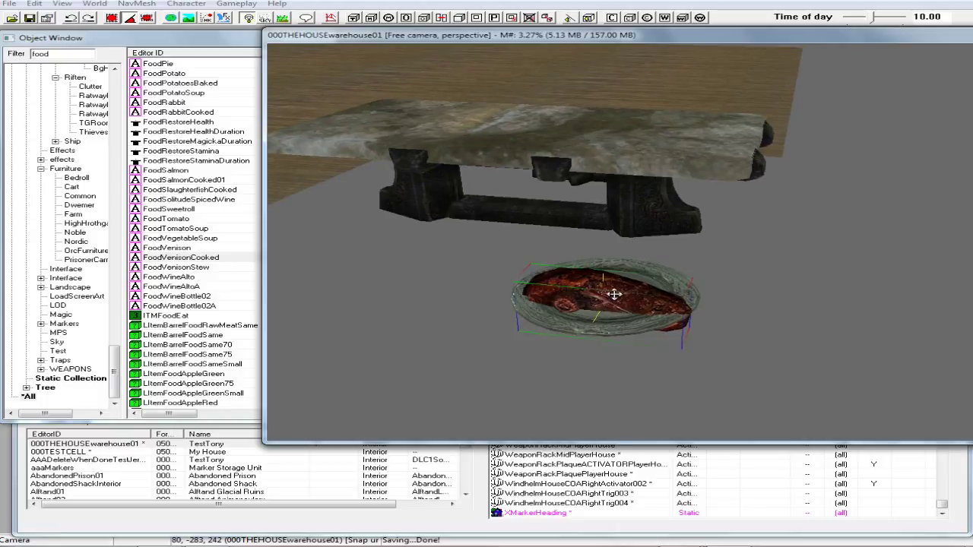
drag(615, 295, 614, 256)
shift+middle_drag(613, 256, 525, 247)
key(2)
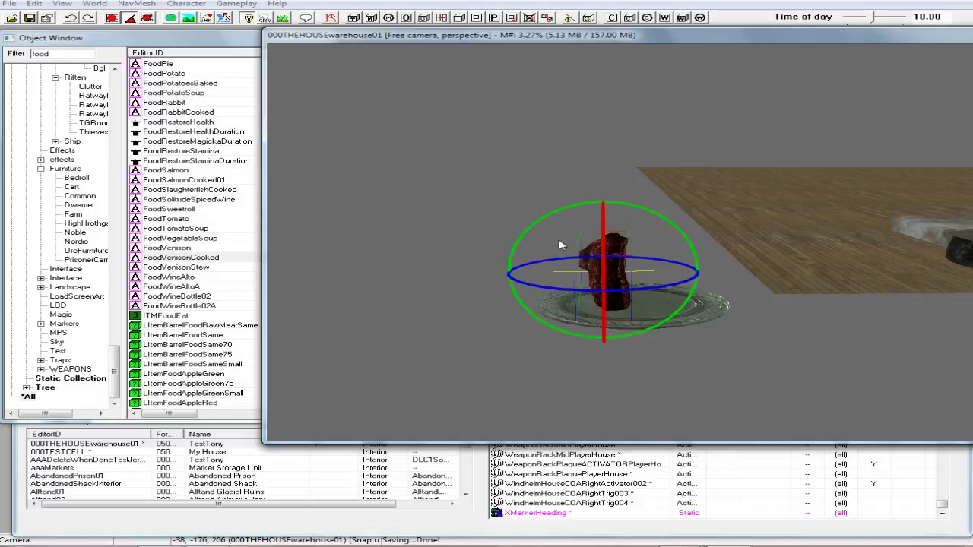
mouse_move(671, 222)
mouse_down()
mouse_move(685, 243)
mouse_move(674, 219)
mouse_up()
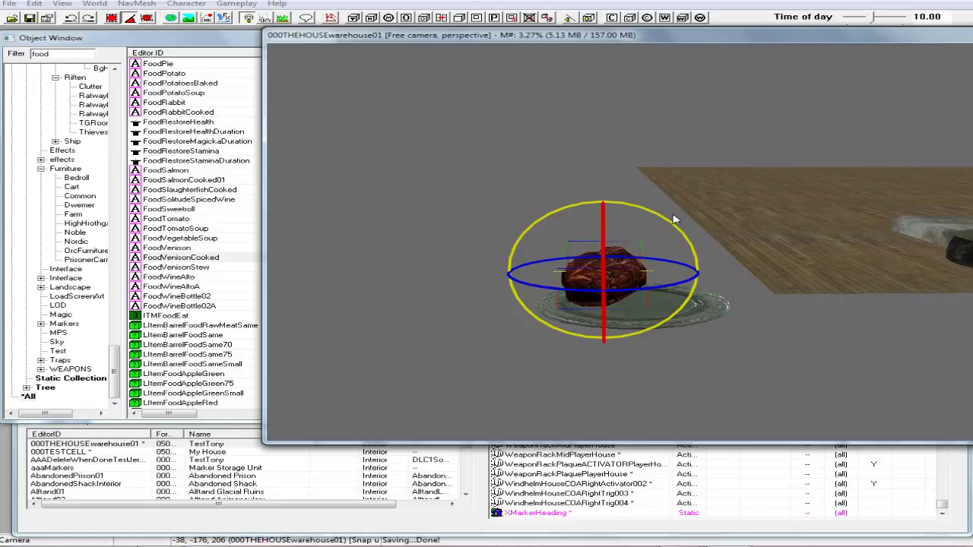
key(e)
Position the cooked venison over the plate's centre and lower it to just above the plate's surface
shift+middle_drag(663, 234, 757, 291)
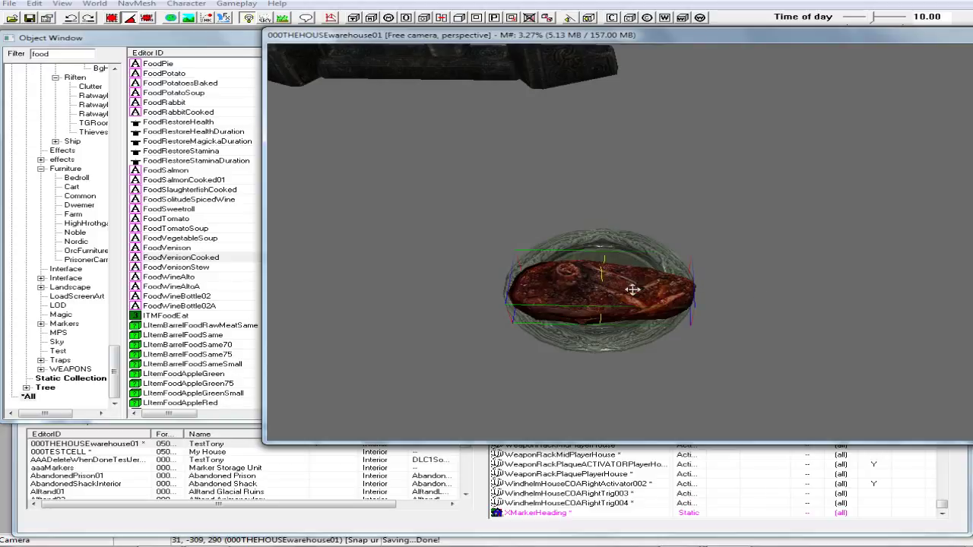
drag(632, 290, 633, 311)
middle_drag(614, 291, 620, 334)
right_drag(620, 335, 680, 334)
shift+middle_drag(615, 298, 674, 232)
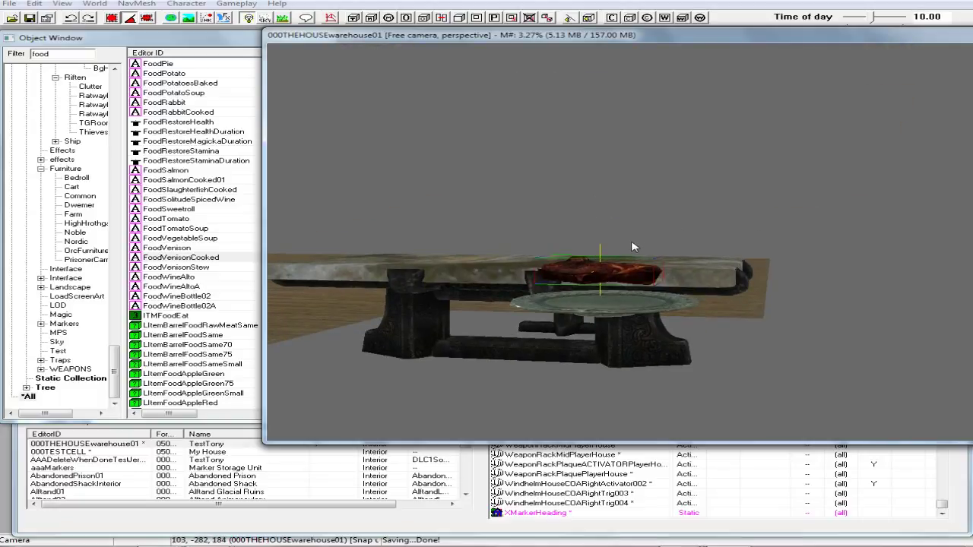
click(616, 268)
mouse_move(616, 268)
mouse_down()
mouse_move(617, 293)
mouse_move(616, 283)
mouse_up()
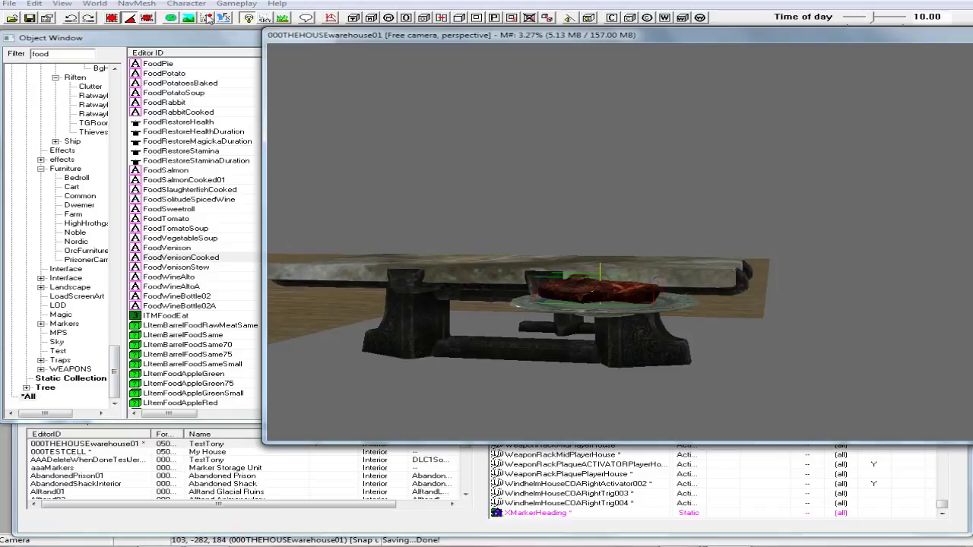
Enable Don't Havok Settle on the SilverPlate01 reference
click(645, 316)
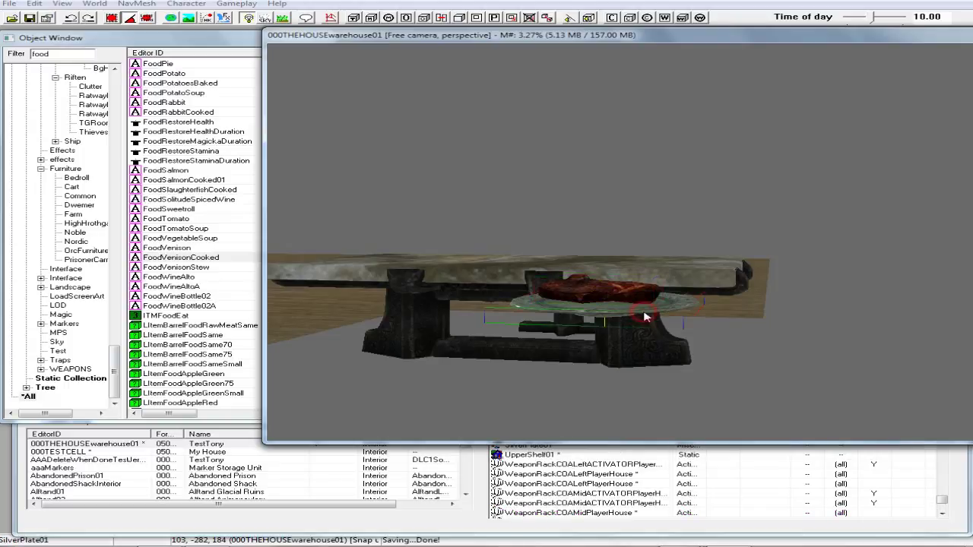
double_click(644, 315)
click(533, 364)
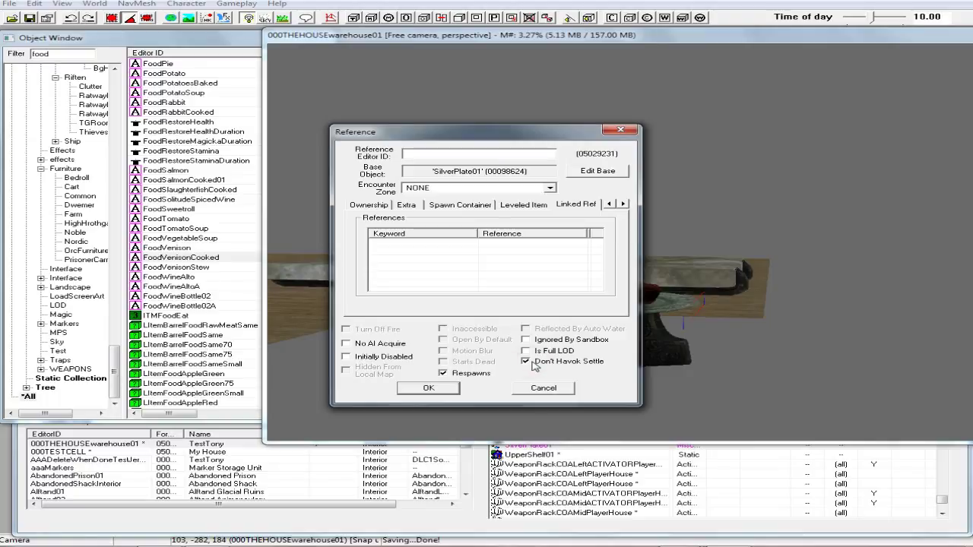
click(426, 388)
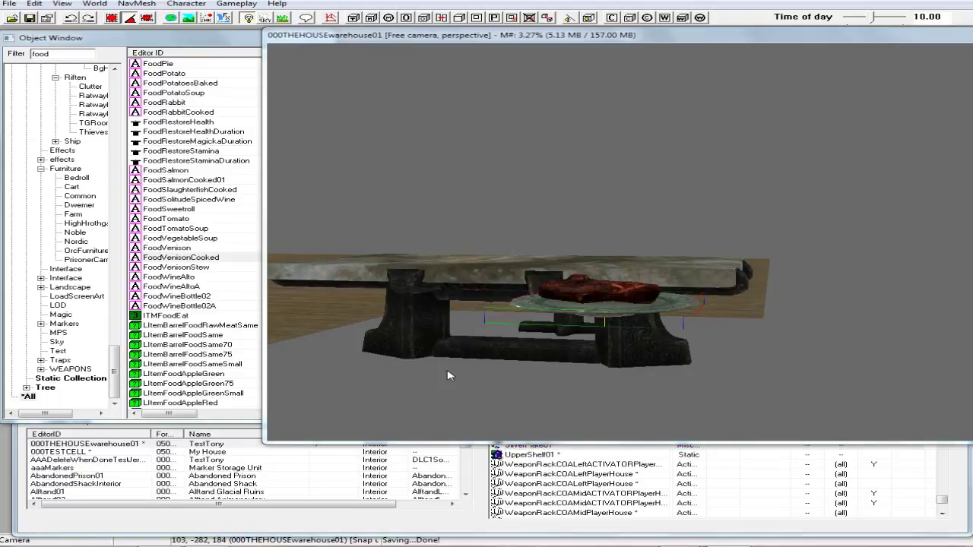
Run the Havok simulation to settle the cooked venison on the plate, and end the simulation
click(207, 19)
key(f)
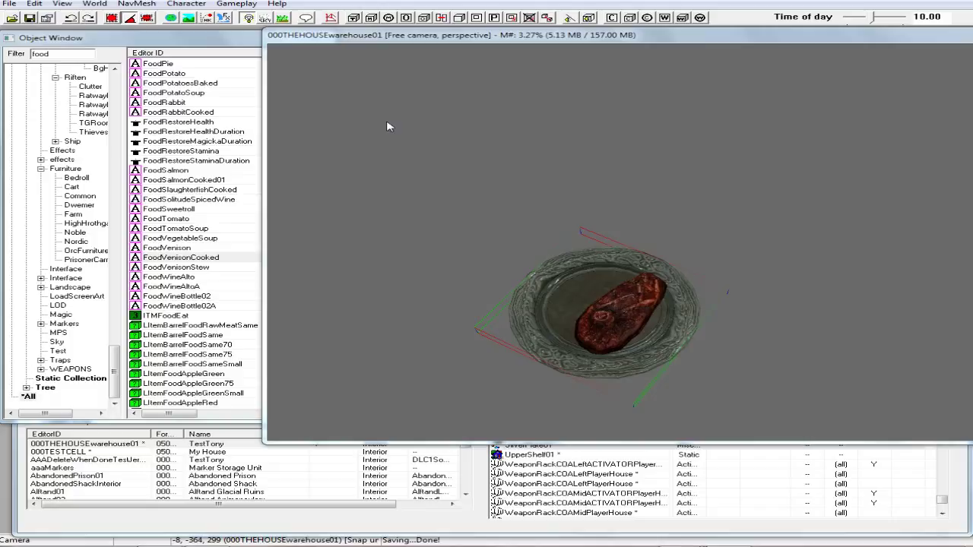
click(600, 320)
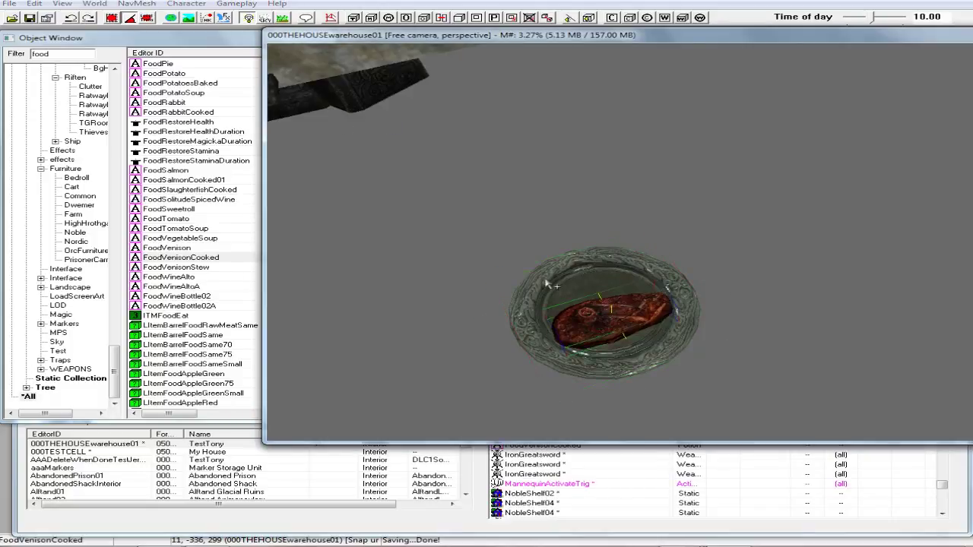
click(207, 19)
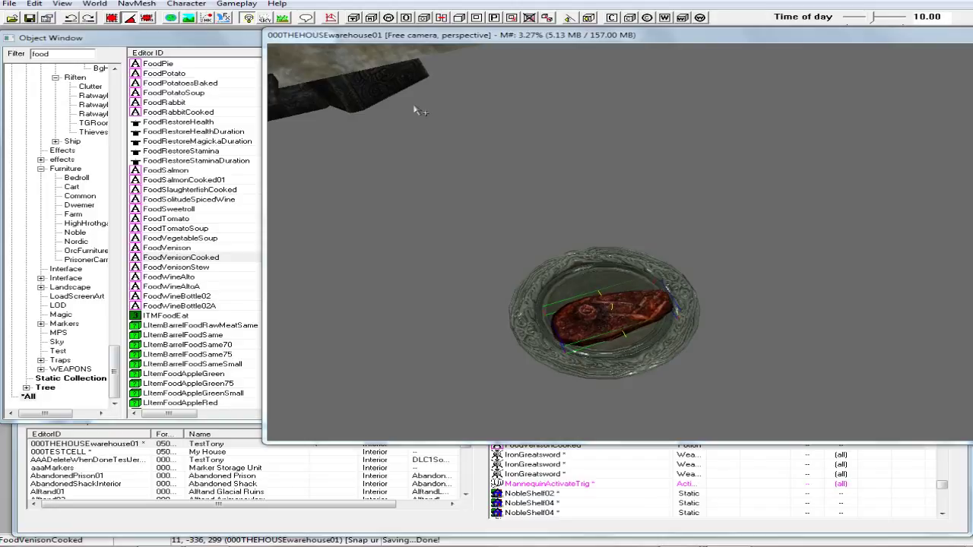
Enable Don't Havok Settle on the FoodVenisonCooked reference
double_click(611, 312)
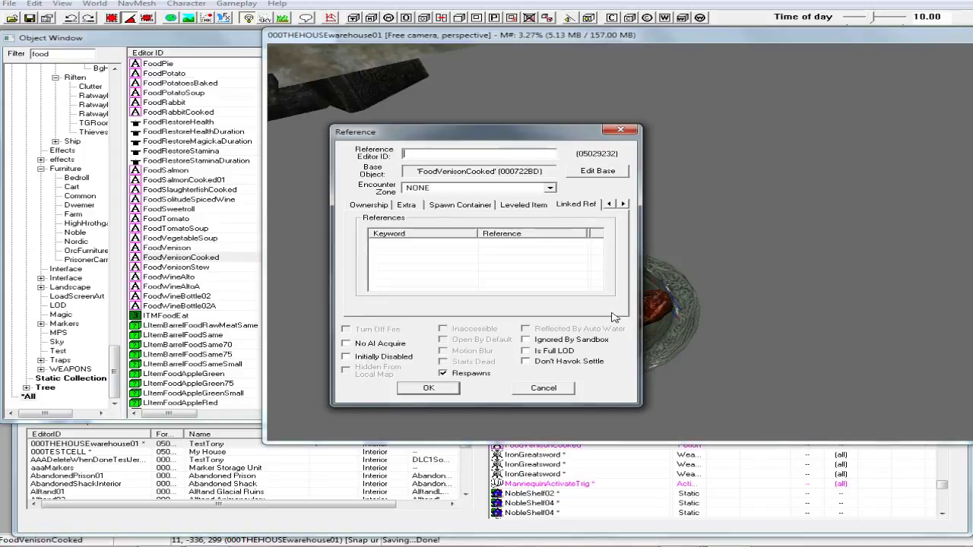
click(531, 363)
click(432, 387)
shift+middle_drag(547, 355, 468, 354)
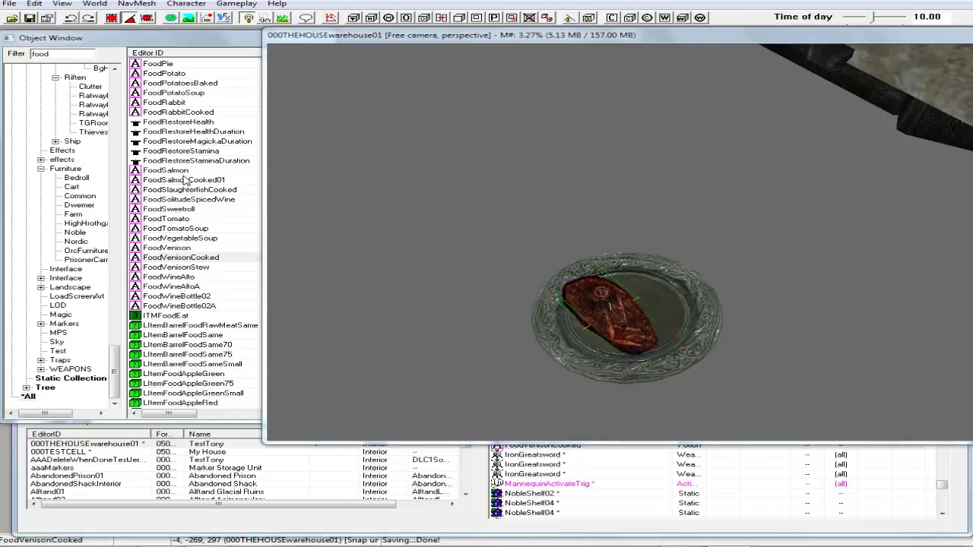
Place FoodPotatoesBaked on the plate and turn the potatoes so they sit beside the venison
click(195, 85)
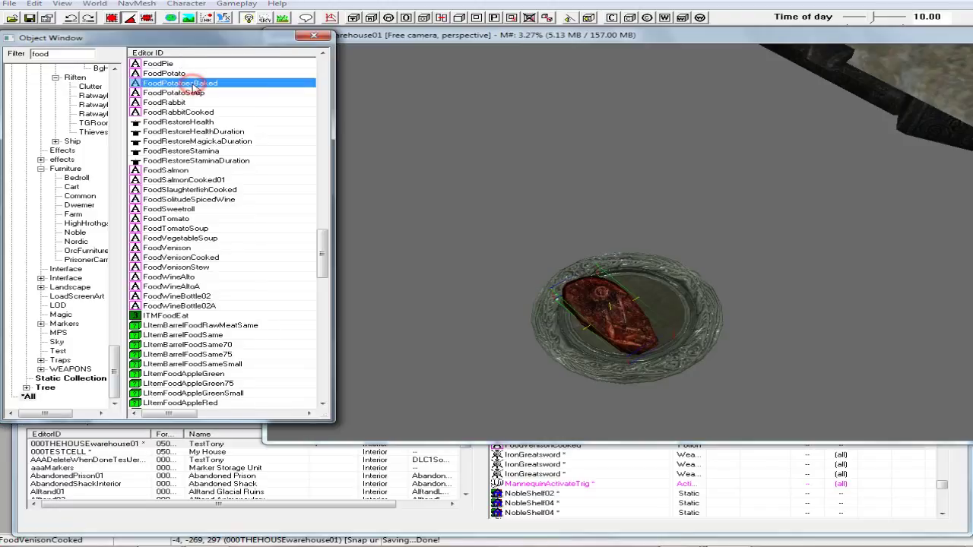
drag(137, 83, 668, 304)
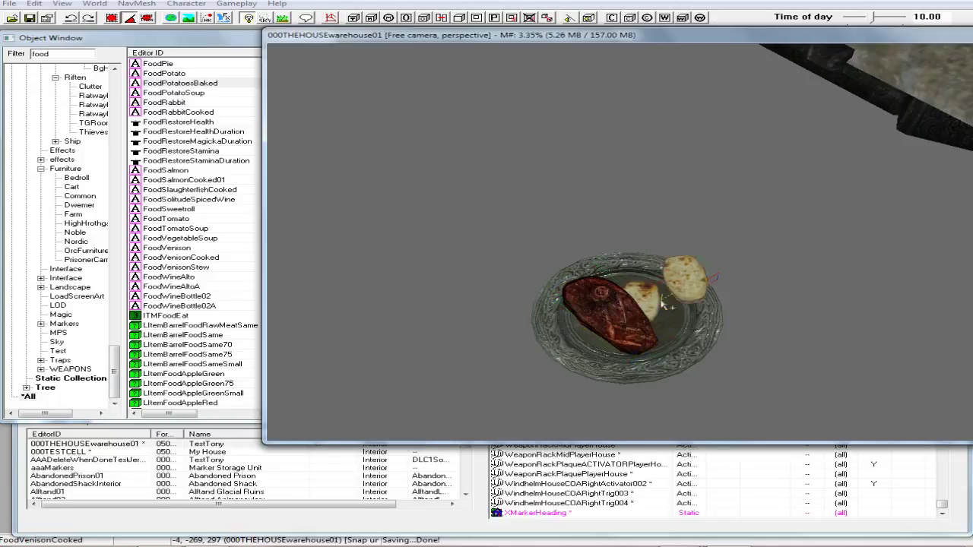
shift+middle_drag(658, 297, 636, 297)
right_drag(637, 299, 684, 298)
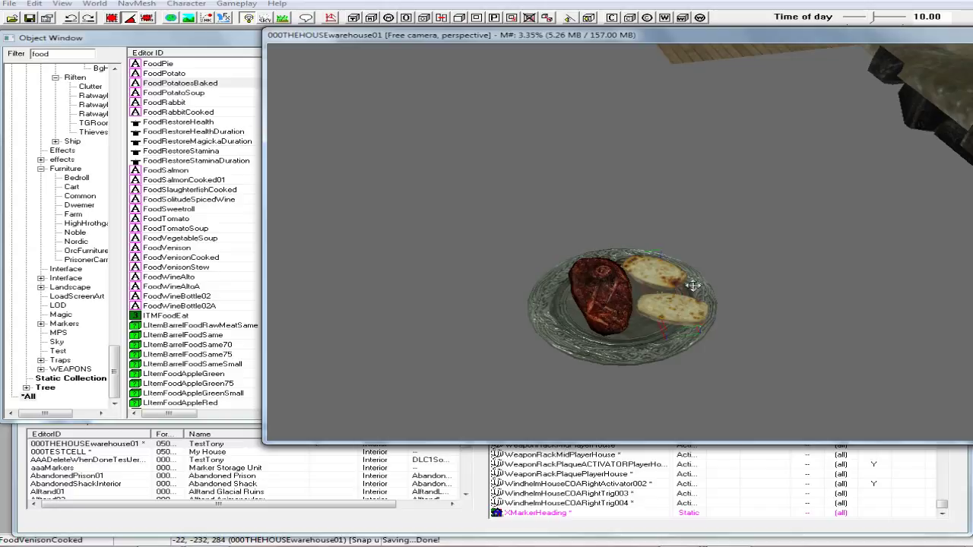
mouse_move(688, 284)
shift+middle_down()
mouse_move(664, 274)
mouse_move(672, 261)
mouse_move(676, 276)
shift+middle_up()
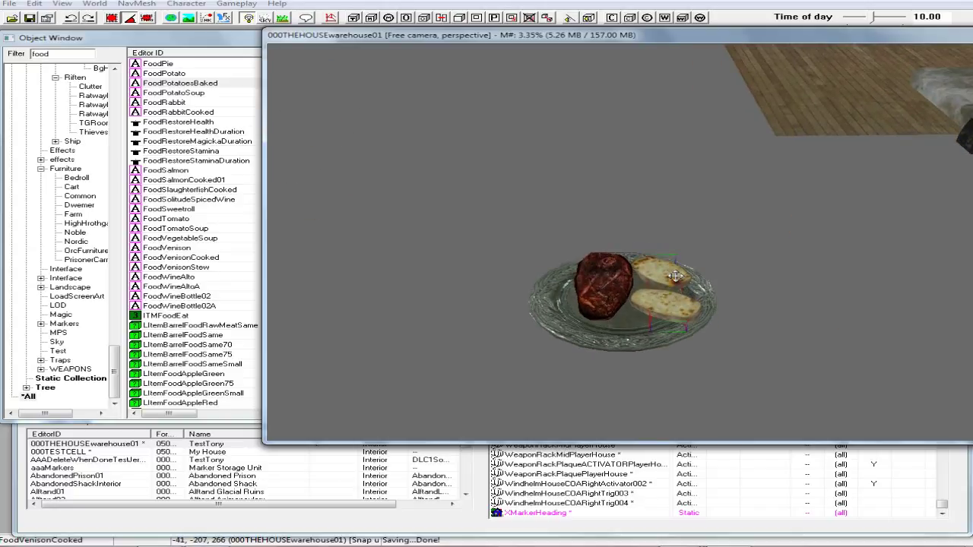
Scale down the baked potatoes and shift them beside the venison so they fit inside the plate's rim
click(211, 20)
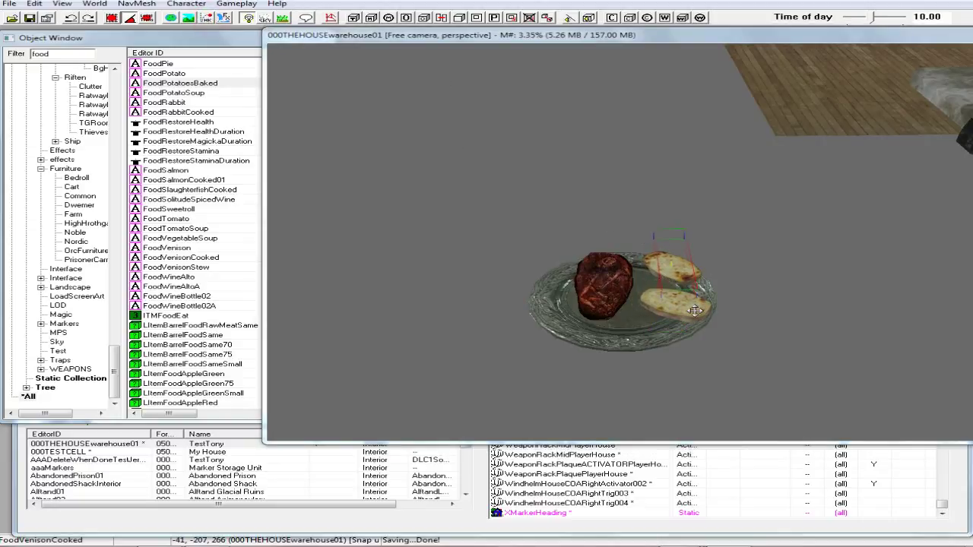
mouse_move(663, 281)
mouse_down()
mouse_move(640, 283)
mouse_move(656, 285)
mouse_up()
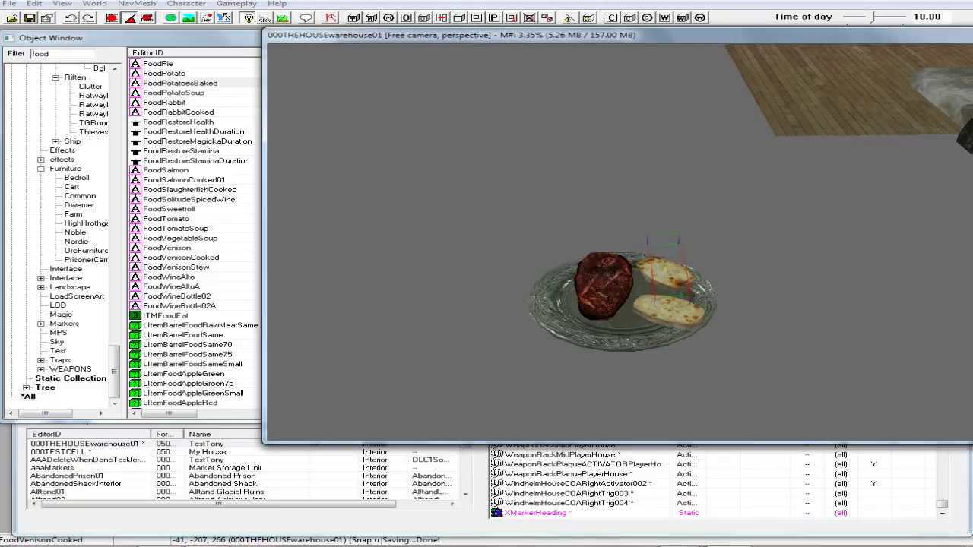
scroll(703, 289, up, 3)
scroll(672, 306, down, 2)
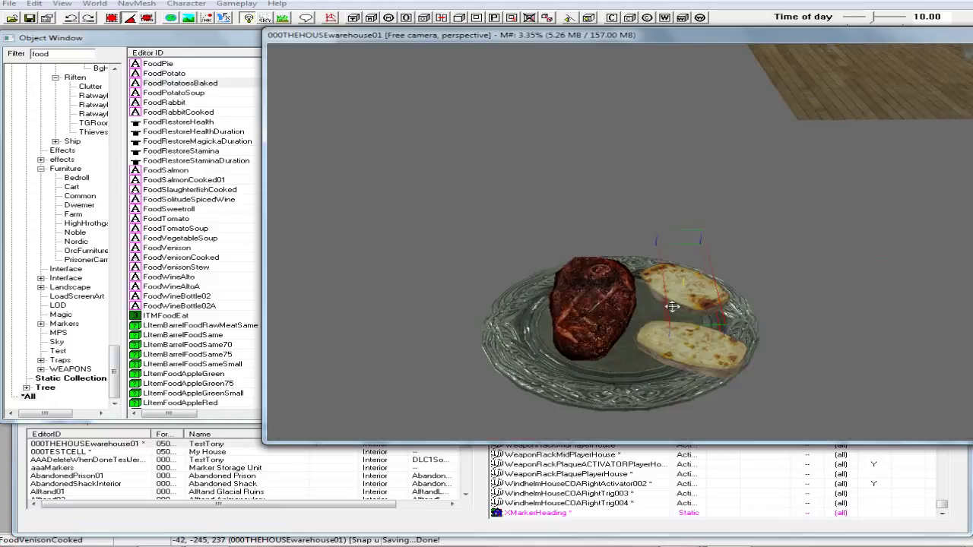
middle_drag(672, 306, 681, 368)
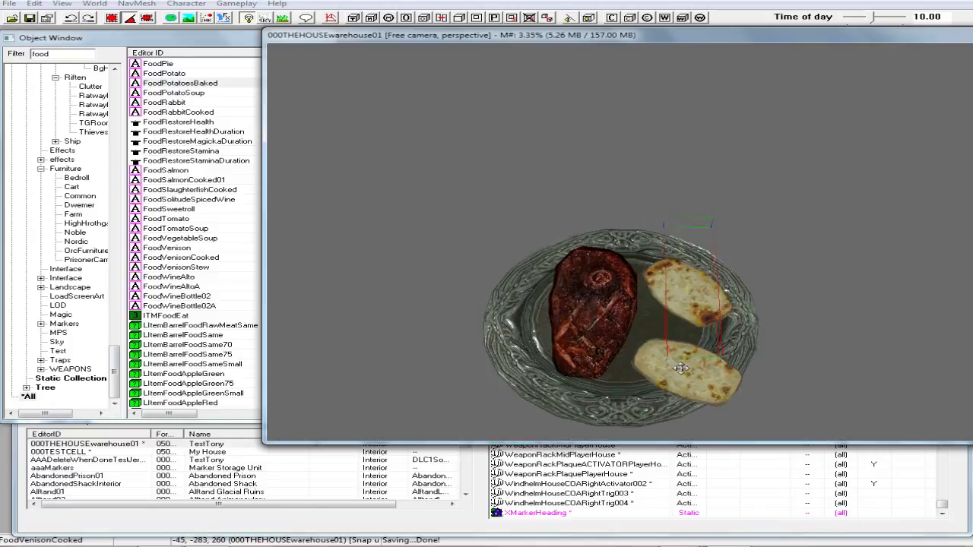
mouse_move(682, 368)
mouse_down()
mouse_move(676, 355)
mouse_move(665, 374)
mouse_up()
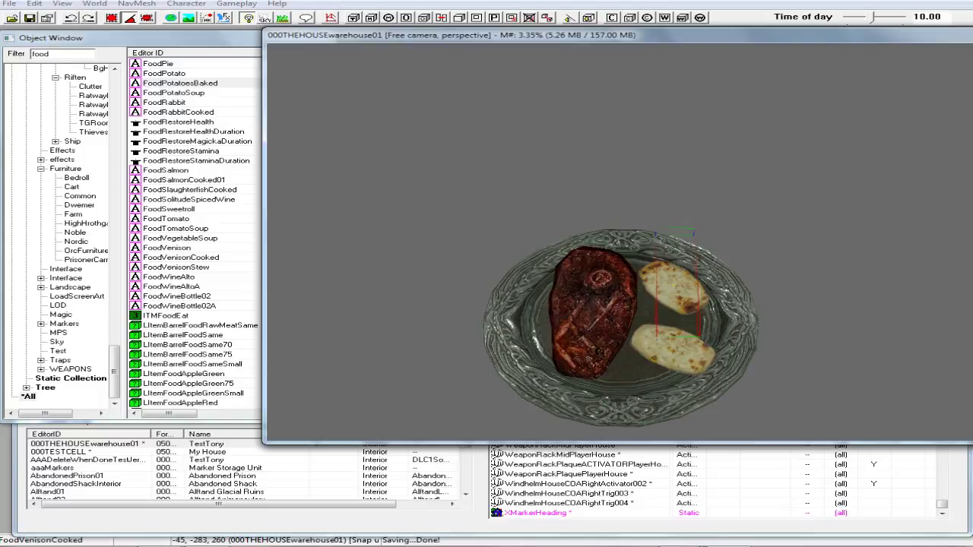
Lower the baked potatoes so they rest on the plate's surface
middle_drag(675, 346, 681, 283)
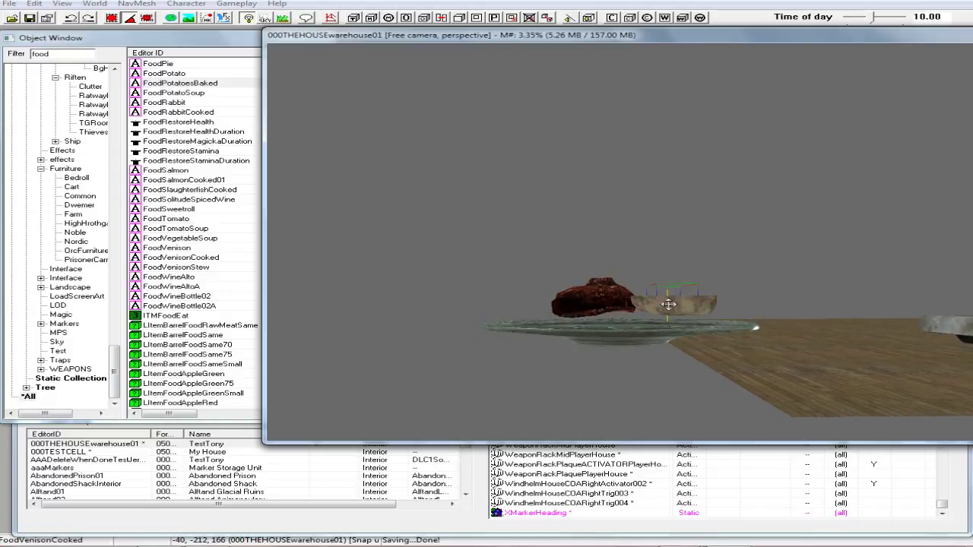
click(669, 304)
drag(668, 304, 664, 317)
Enable Don't Havok Settle on the FoodPotatoesBaked reference
shift+middle_drag(665, 317, 666, 338)
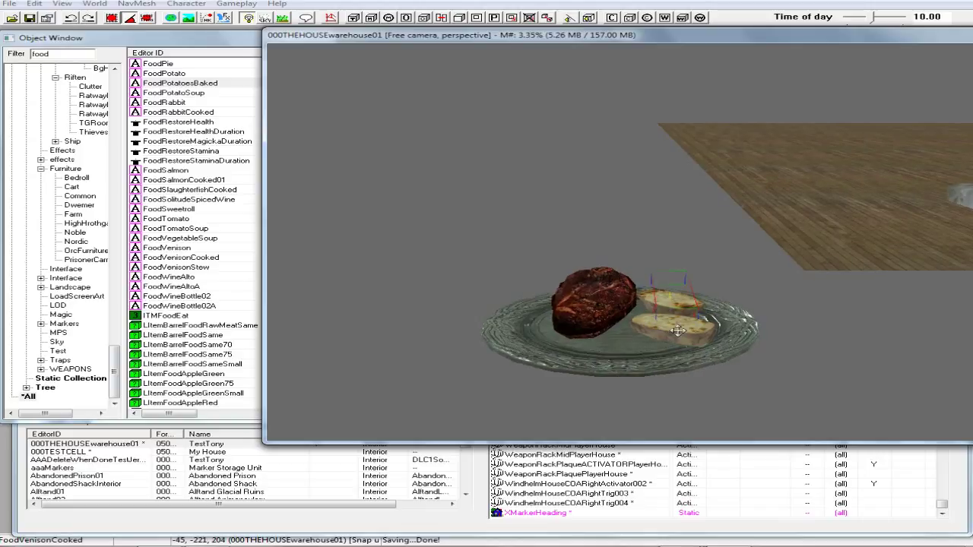
double_click(676, 330)
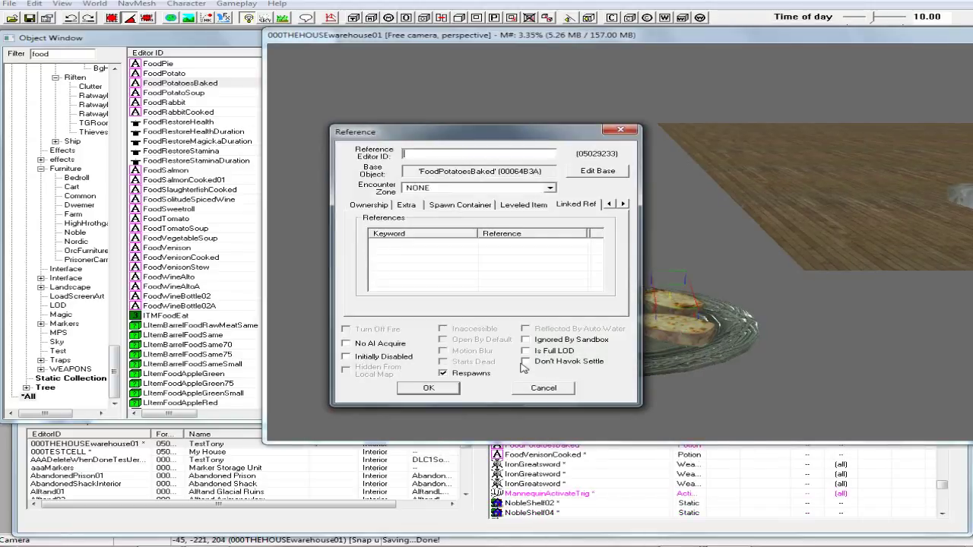
click(526, 362)
click(430, 388)
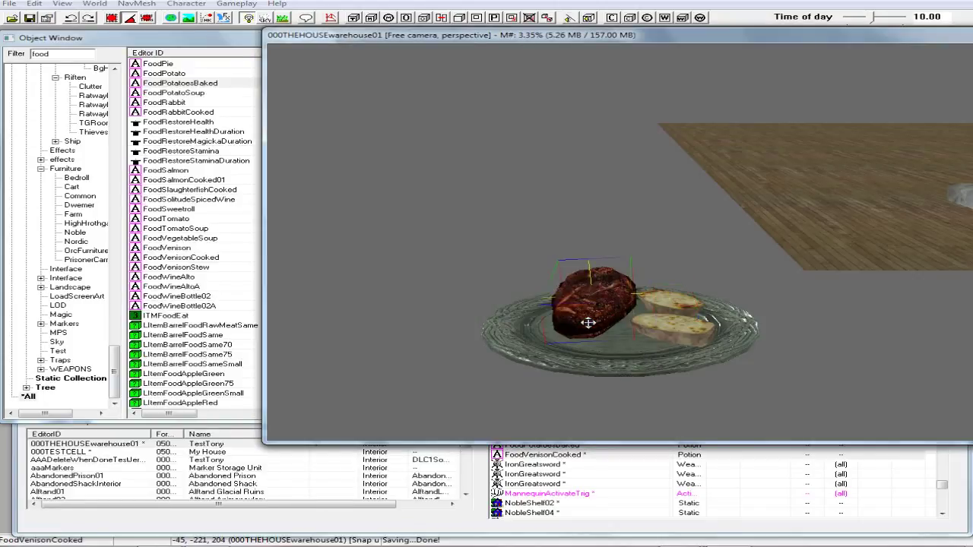
Lower the cooked venison so it rests on the silver plate
shift+middle_drag(589, 322, 592, 303)
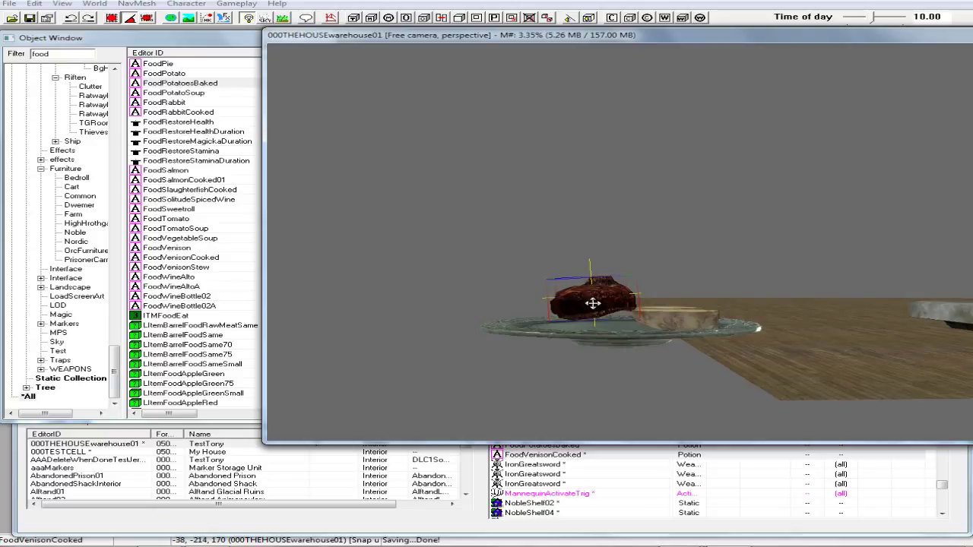
drag(592, 302, 592, 317)
shift+middle_drag(592, 319, 587, 387)
Duplicate the plate with its venison and potatoes, and place the copy on the stone table at the nearer seat, using the seating markers
scroll(605, 362, down, 5)
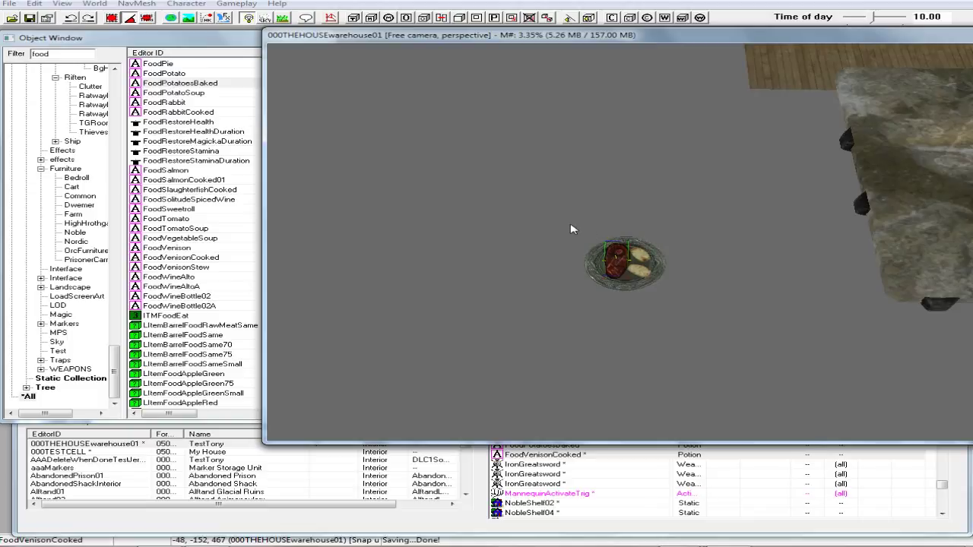
drag(566, 228, 675, 299)
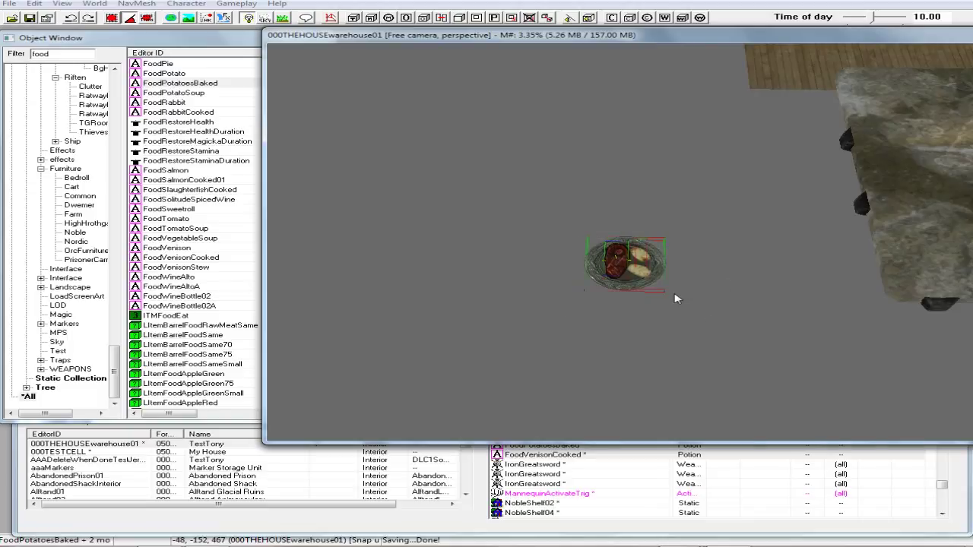
right_click(638, 272)
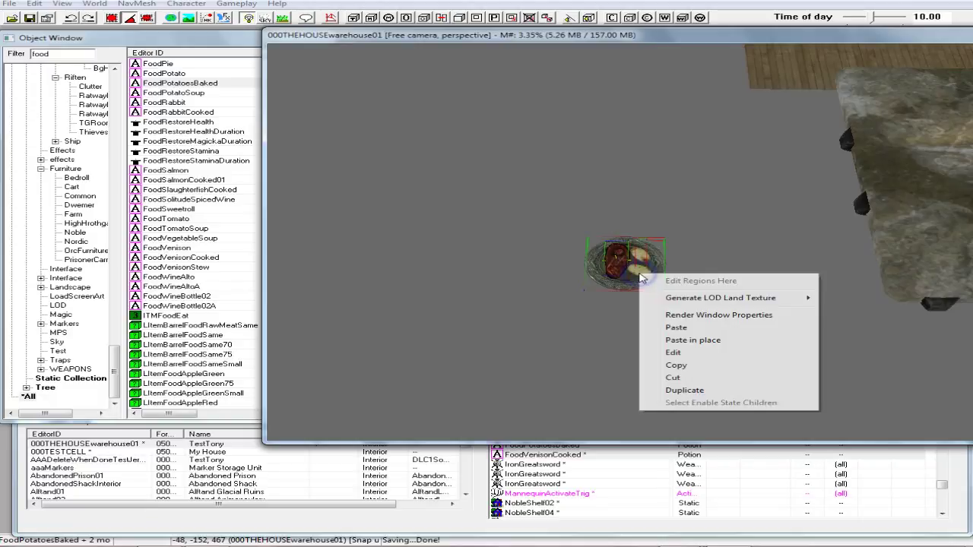
click(697, 391)
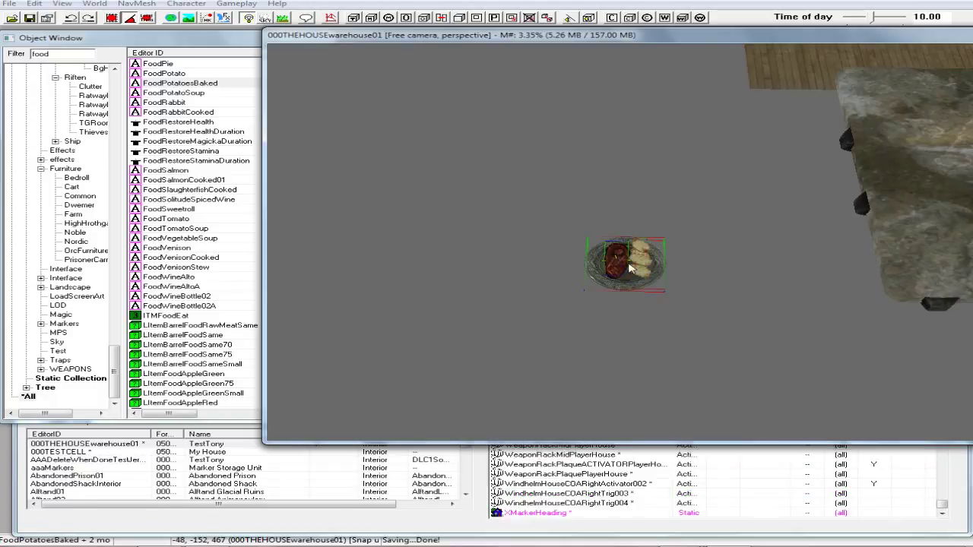
drag(630, 268, 954, 273)
drag(749, 282, 812, 232)
key(m)
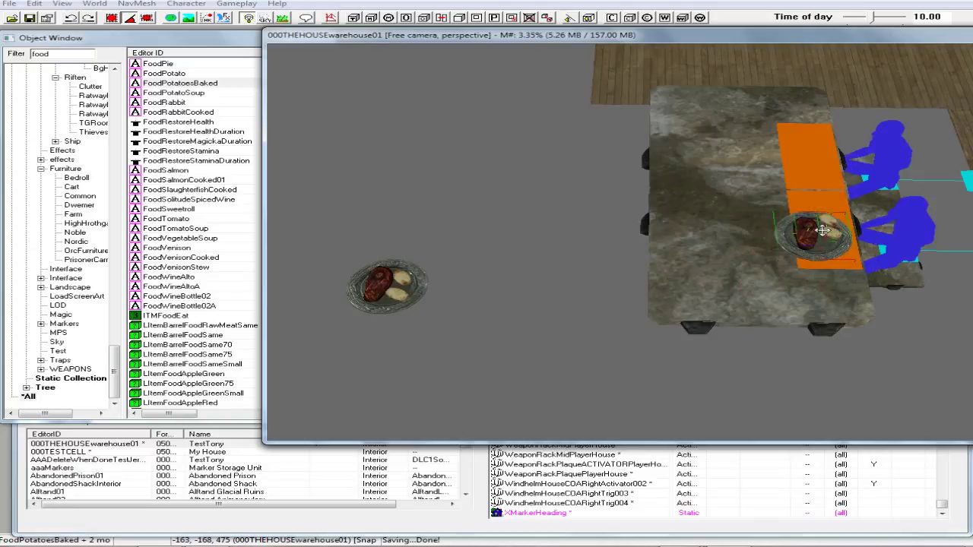
mouse_move(823, 230)
mouse_down()
mouse_move(835, 222)
mouse_move(816, 228)
mouse_up()
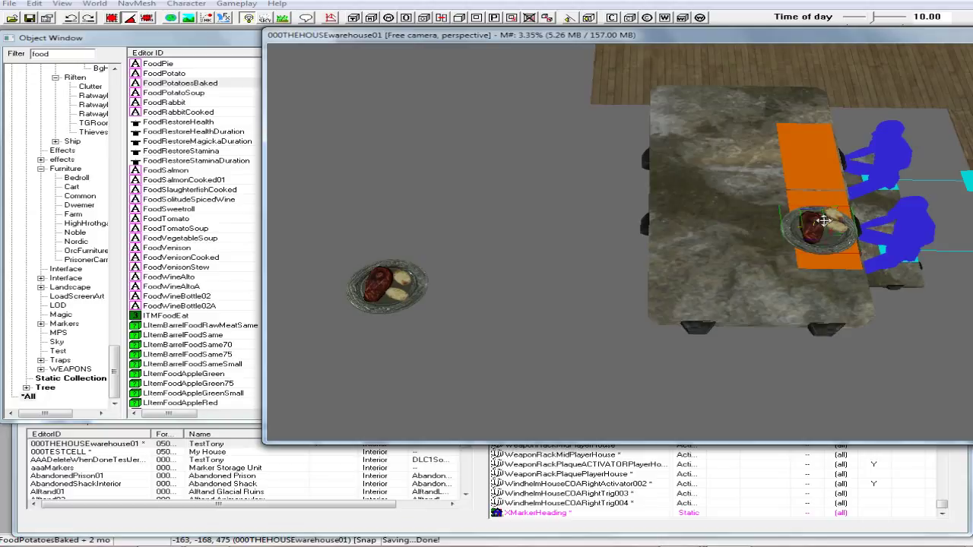
key(m)
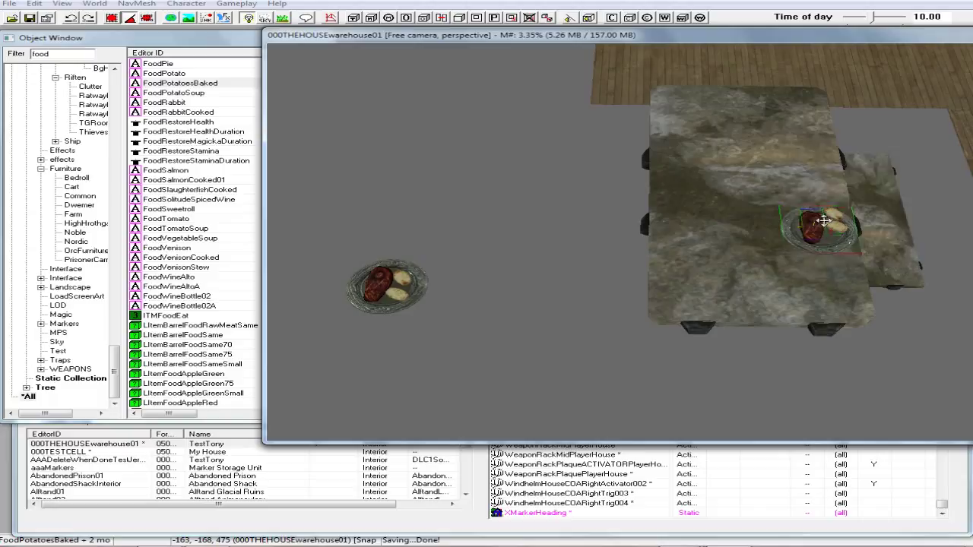
With the markers shown, duplicate the meal on the table and move the copy in front of the farther seat
key(m)
right_click(824, 221)
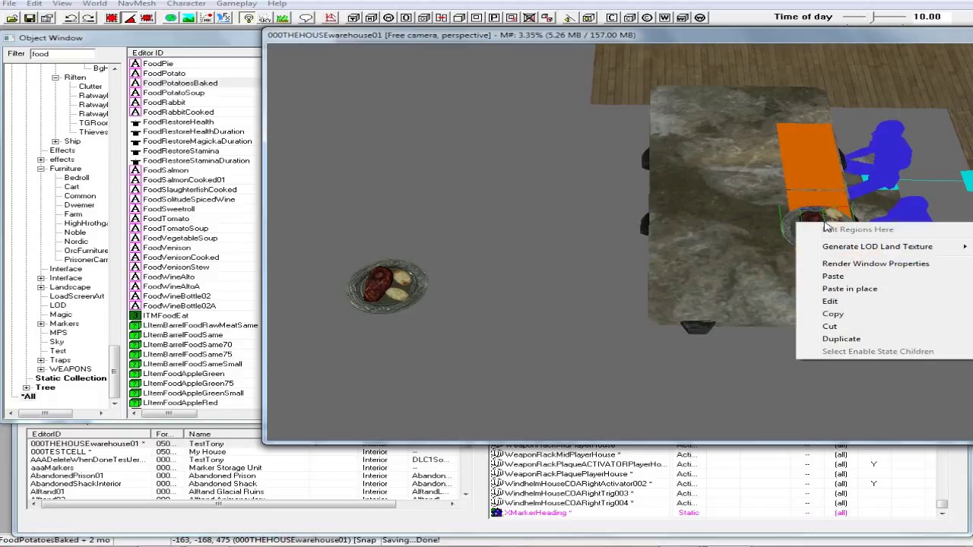
click(844, 339)
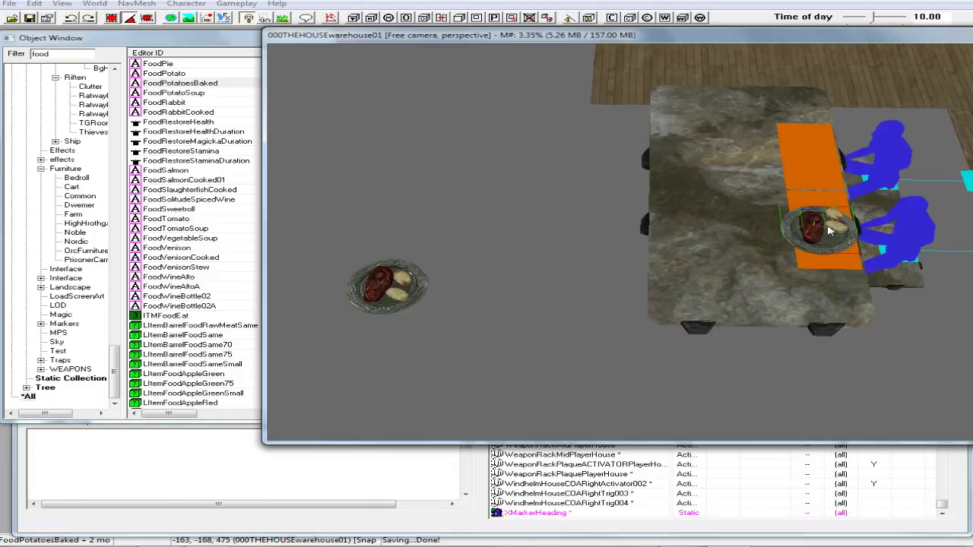
drag(820, 235, 806, 149)
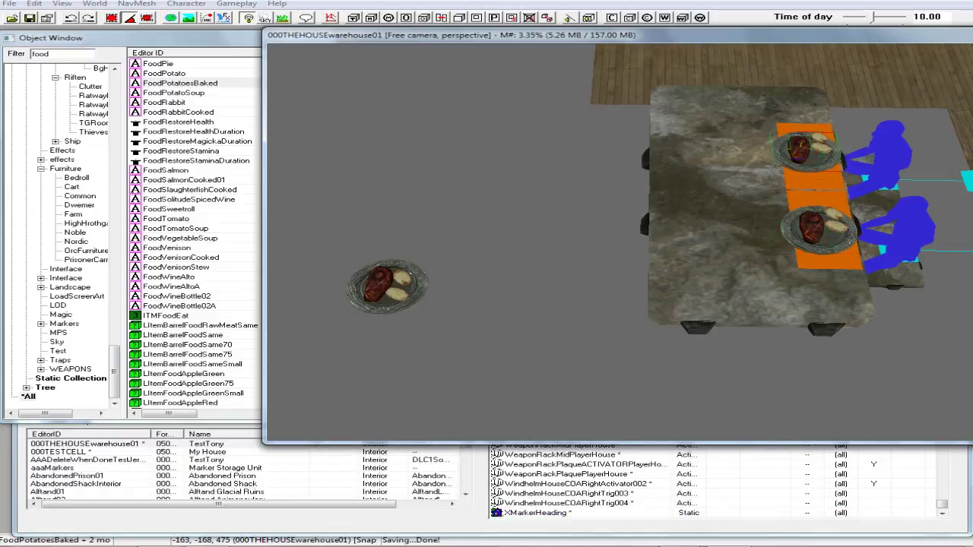
Rotate the meal at the farther seat so its venison lies toward the bench, and hide the markers
shift+middle_drag(842, 149, 816, 136)
right_drag(814, 135, 871, 136)
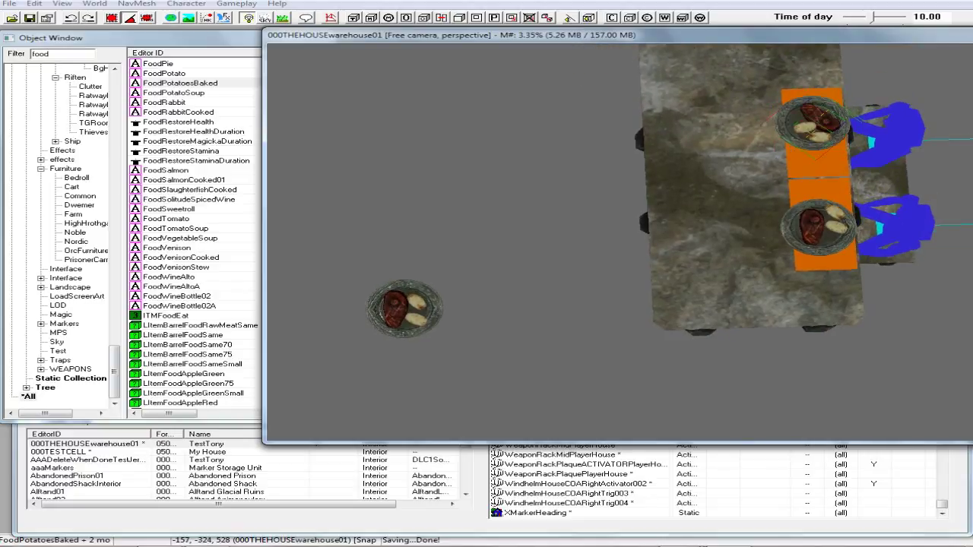
right_drag(817, 122, 863, 122)
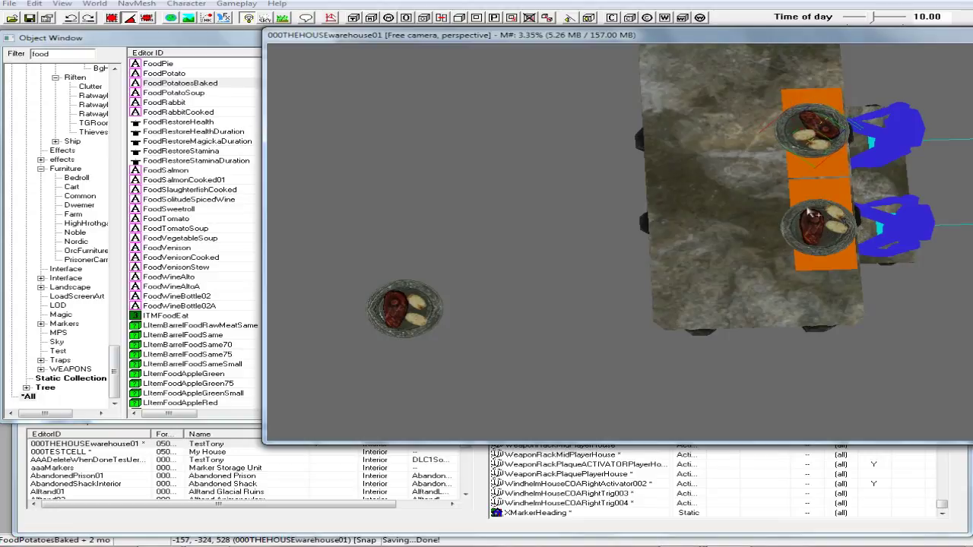
shift+middle_drag(785, 200, 785, 155)
key(m)
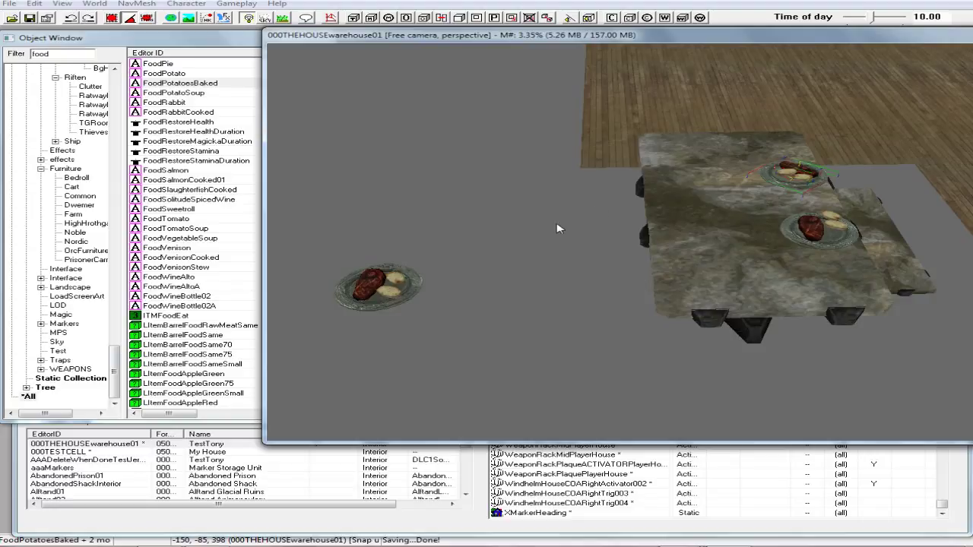
Move the original plated meal farther away from the table, and deselect it
drag(302, 252, 465, 347)
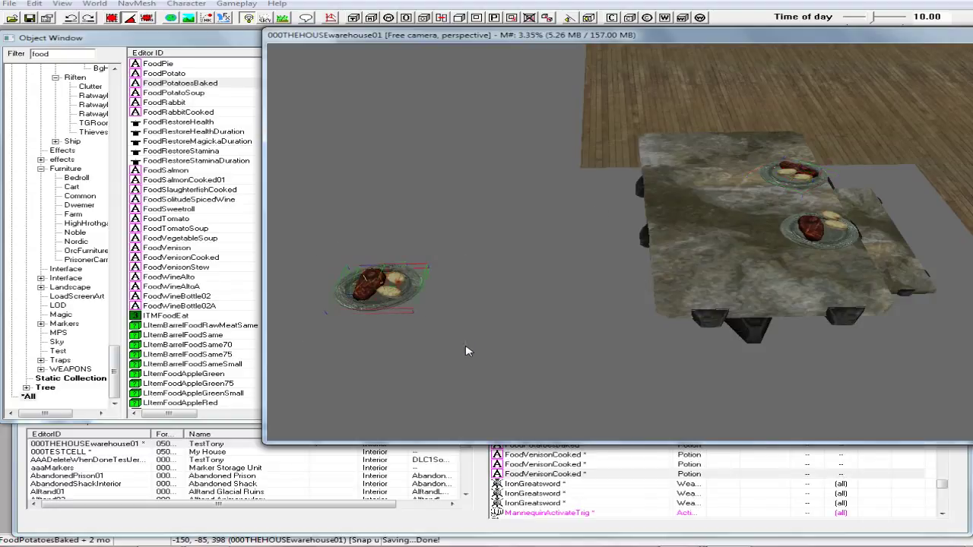
drag(379, 283, 530, 281)
scroll(495, 319, down, 5)
scroll(602, 261, up, 2)
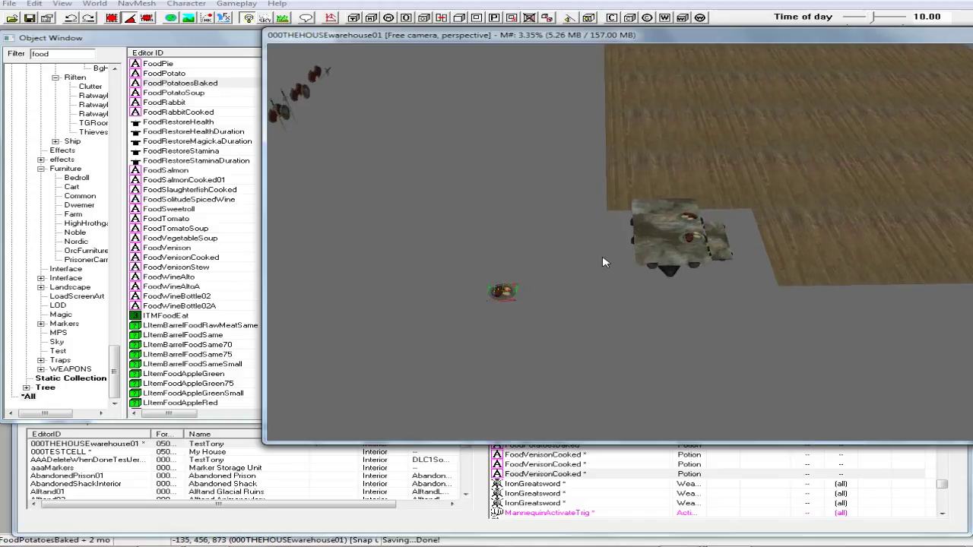
scroll(601, 262, up, 5)
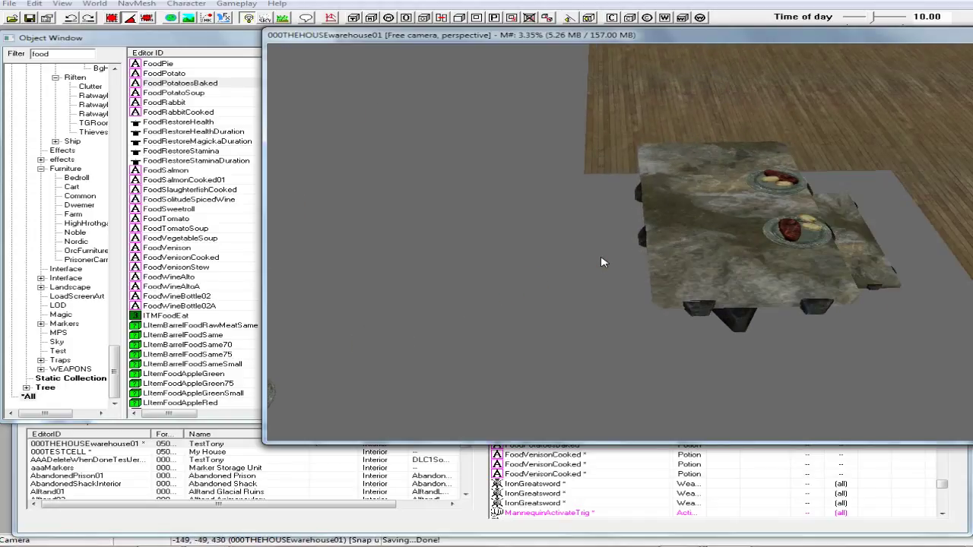
shift+middle_drag(601, 263, 587, 266)
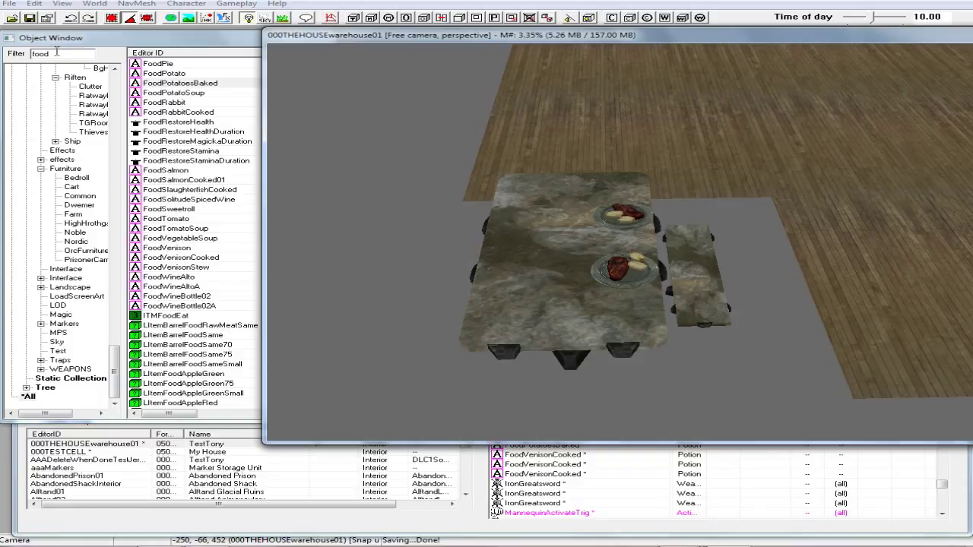
Filter the object list by goblet
click(31, 55)
double_click(33, 55)
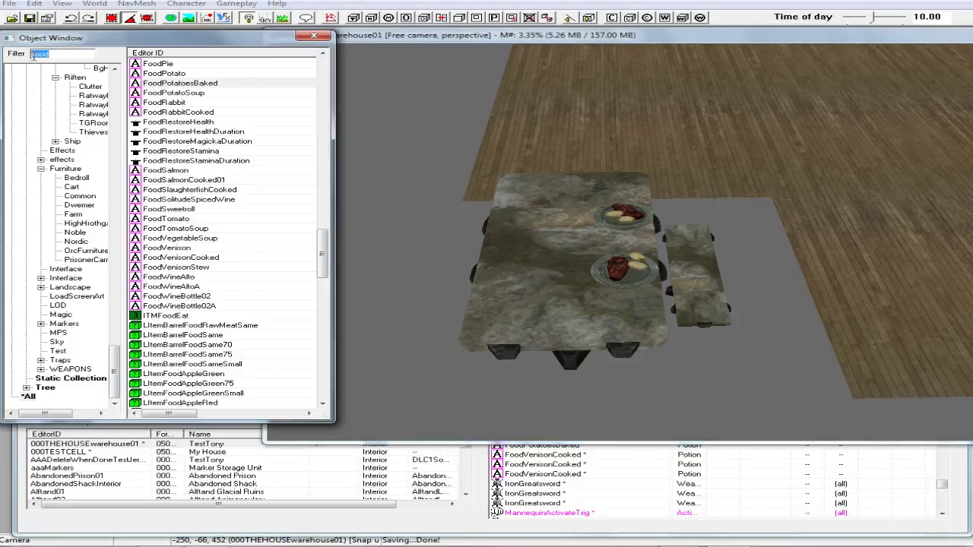
text(goblet)
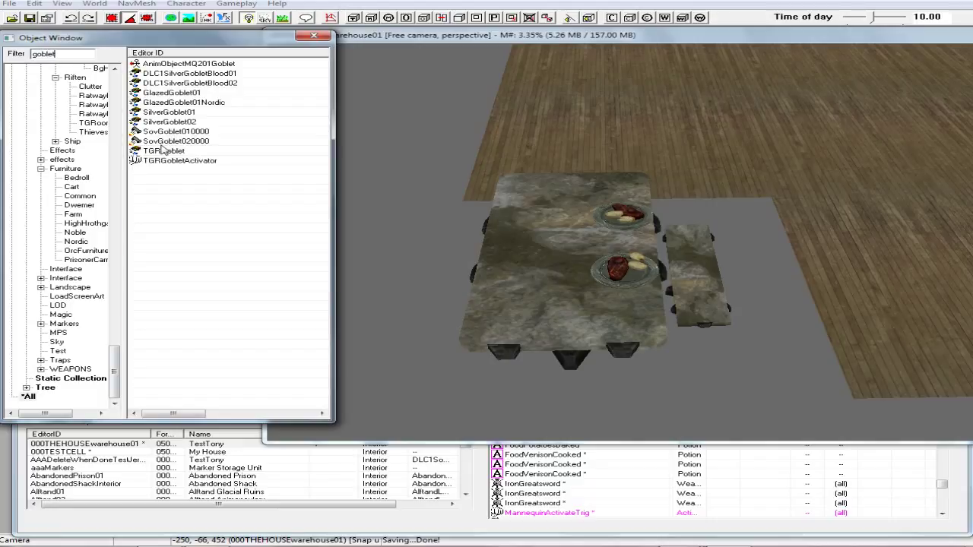
Preview the SilverGoblet02 model to check its shape, and close the preview
click(159, 112)
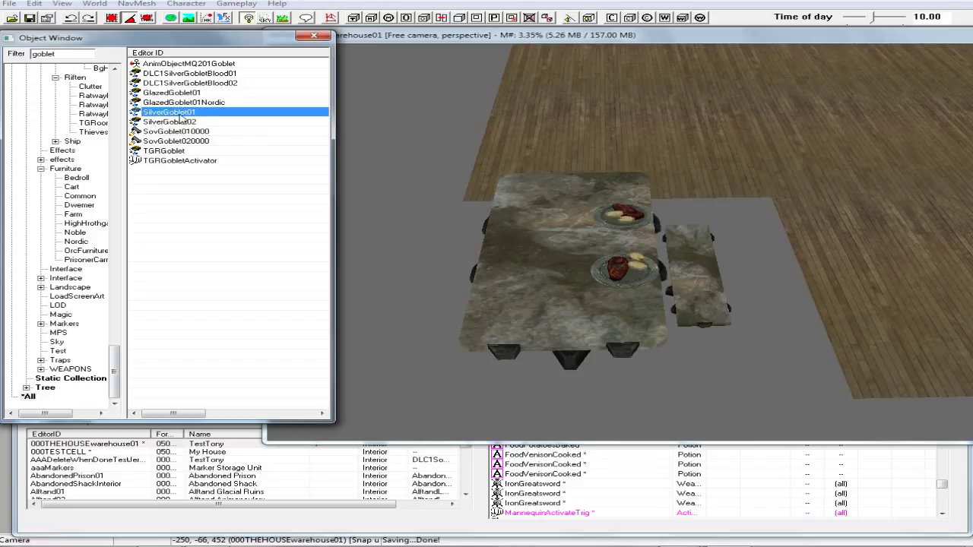
click(178, 124)
right_click(180, 122)
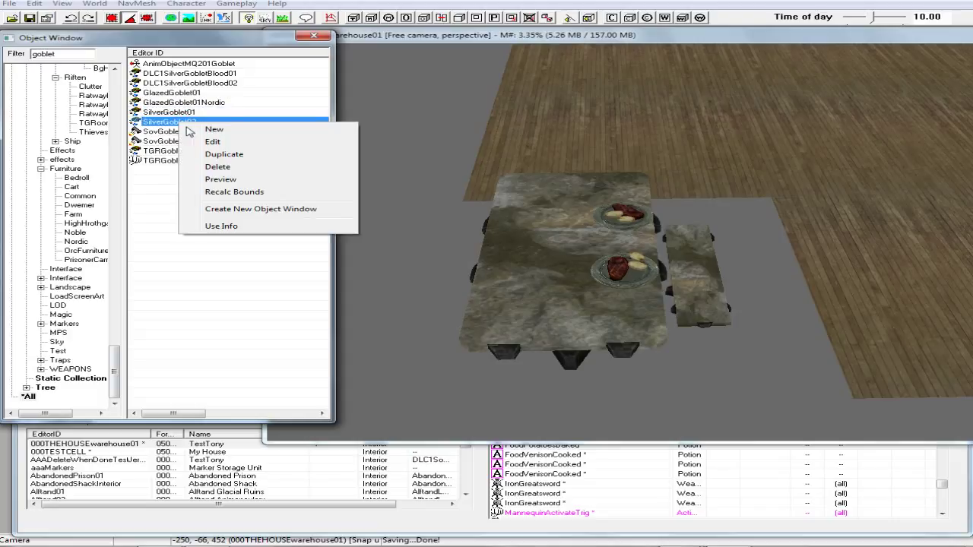
click(235, 182)
drag(434, 174, 293, 203)
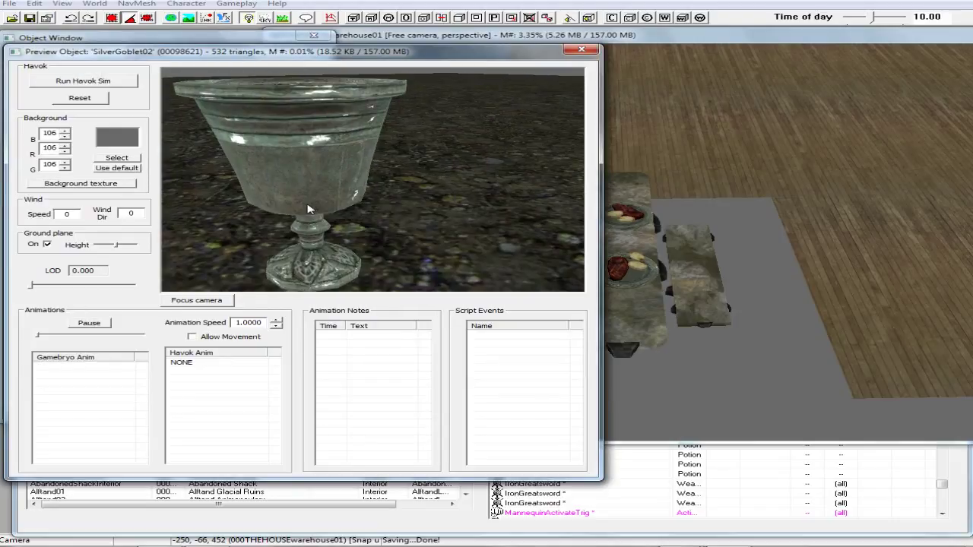
click(582, 51)
Preview the SilverGoblet01 model for comparison, and close the preview
click(189, 111)
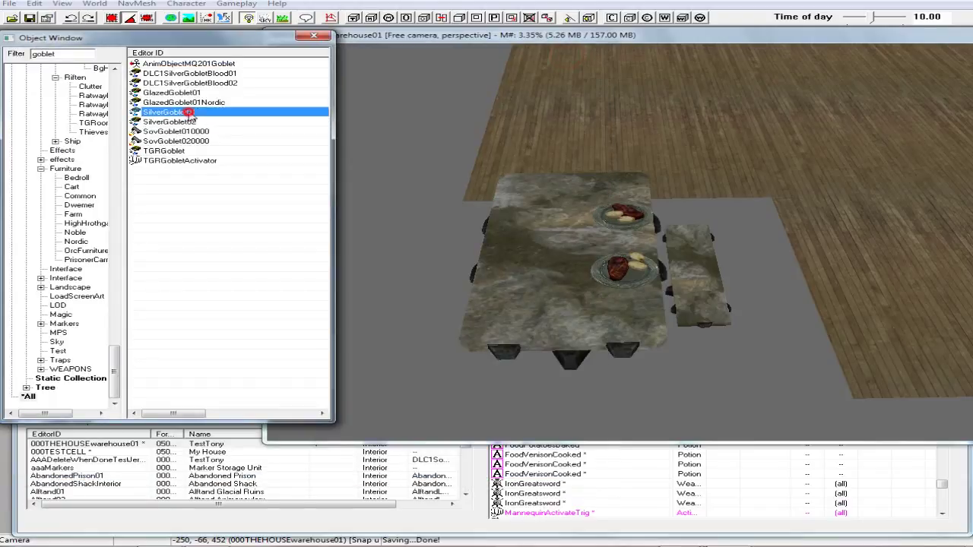
right_click(189, 111)
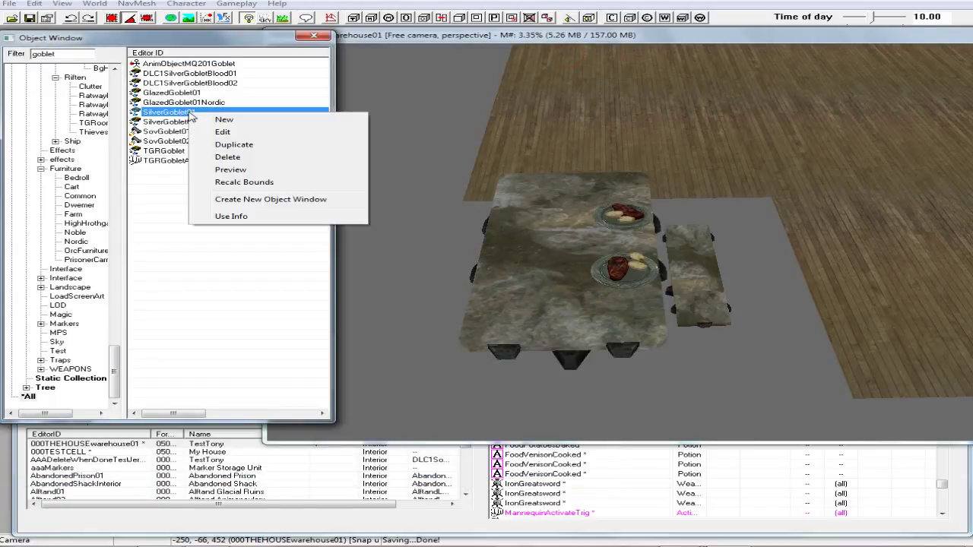
click(209, 171)
drag(383, 160, 522, 104)
click(583, 51)
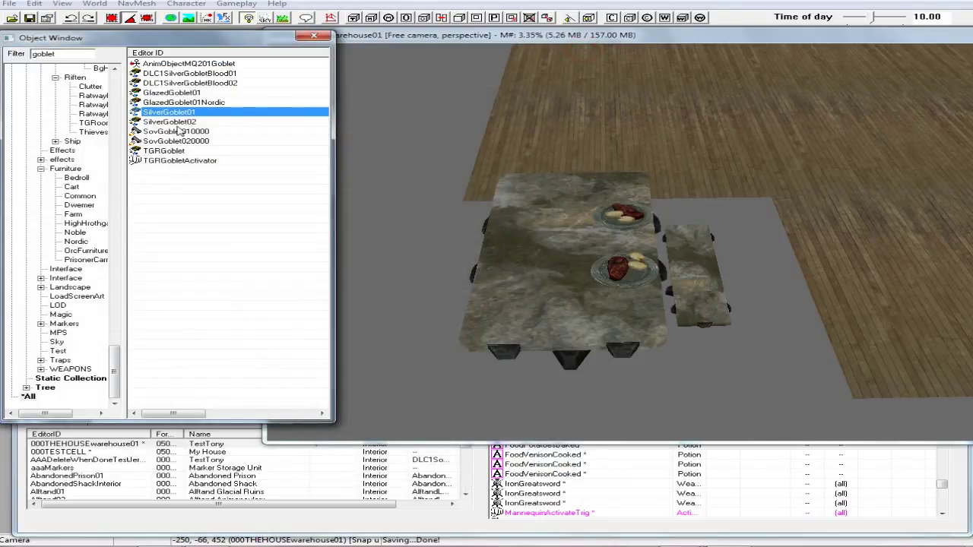
Place a SilverGoblet02 on the stone table beside the nearer plated meal
click(166, 123)
drag(138, 123, 578, 294)
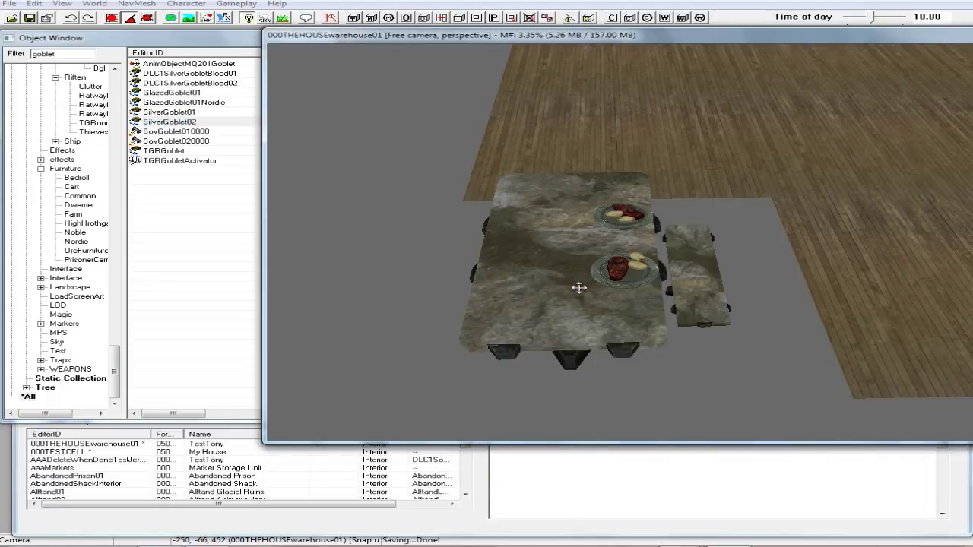
scroll(580, 288, up, 5)
middle_drag(583, 285, 504, 322)
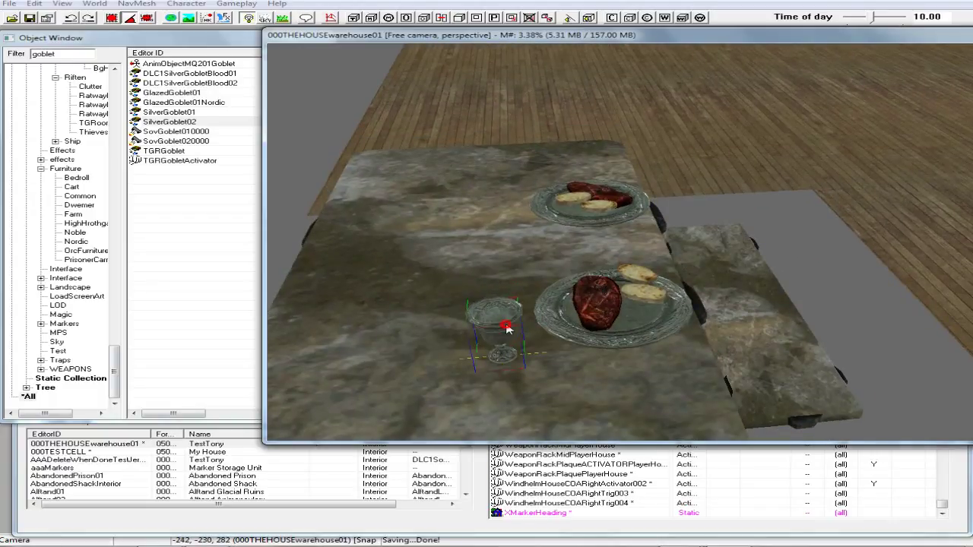
Turn on Don't Havok Settle for the placed goblet and accept the reference settings
double_click(506, 327)
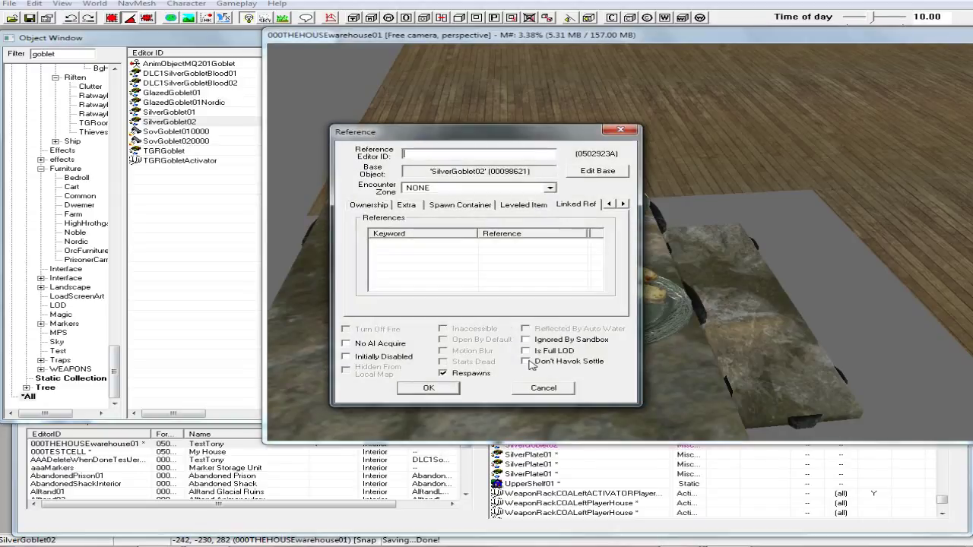
click(531, 365)
click(448, 391)
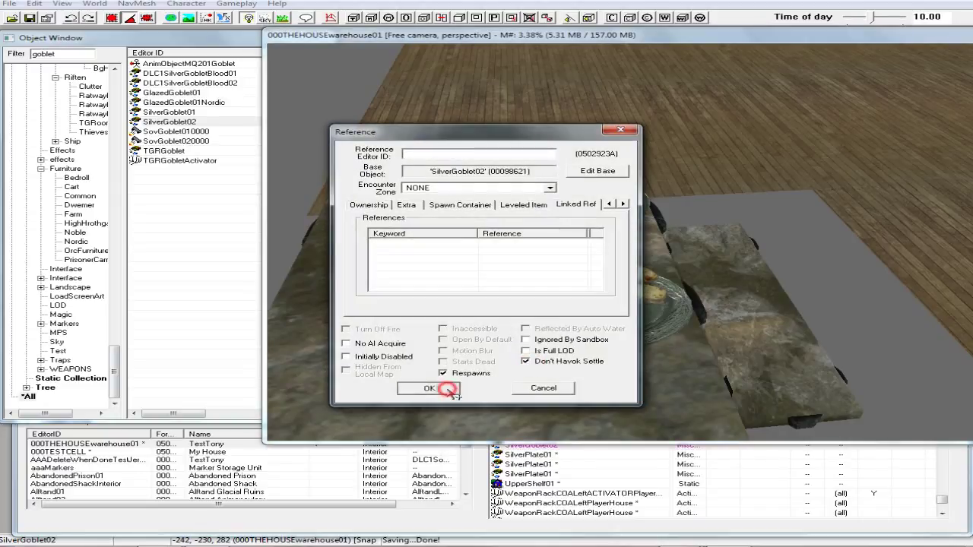
Duplicate the goblet and position the copy beside the farther plated meal
right_click(495, 327)
click(532, 445)
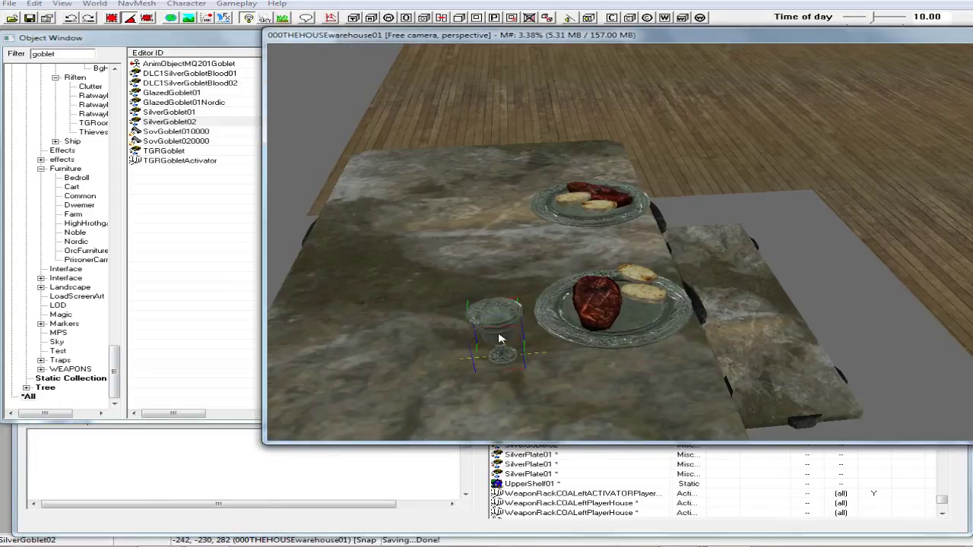
drag(495, 330, 511, 200)
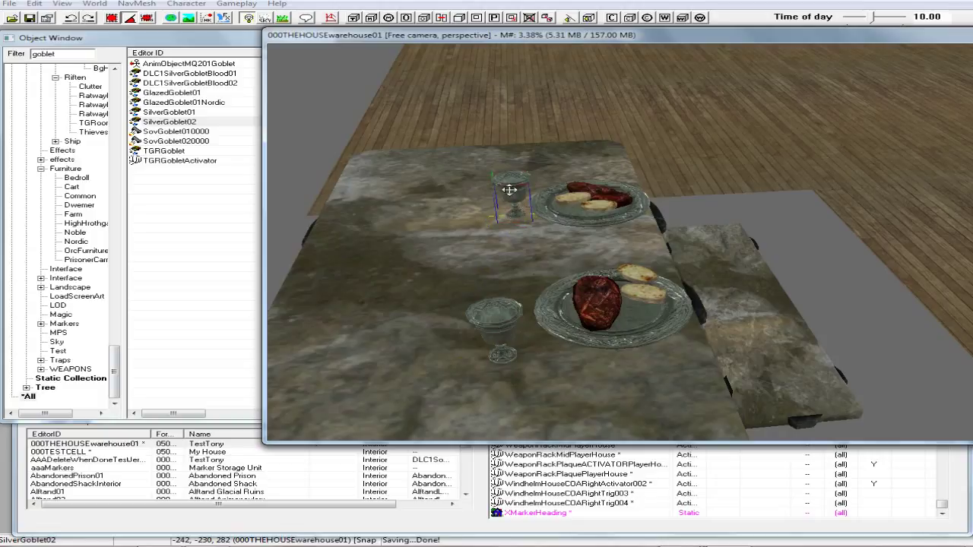
drag(511, 191, 501, 194)
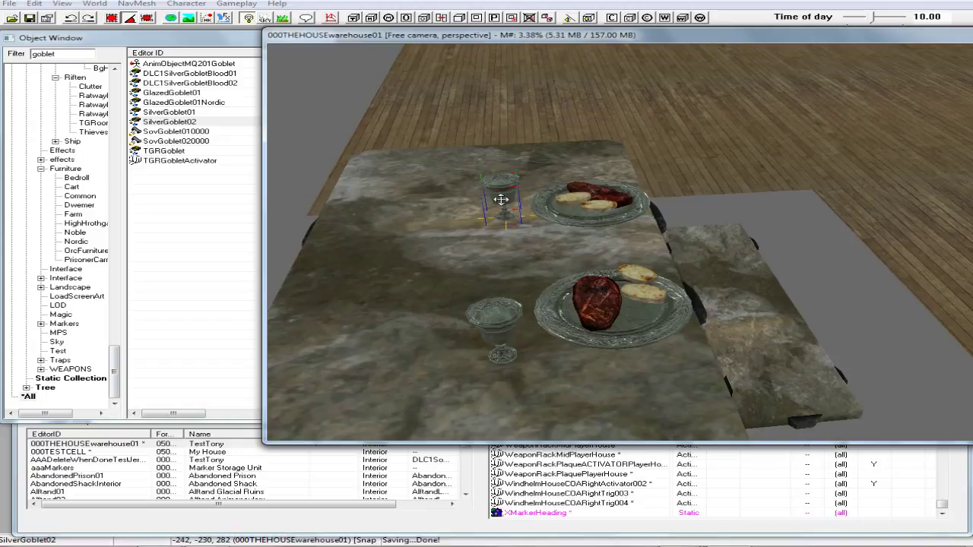
middle_drag(502, 217, 535, 285)
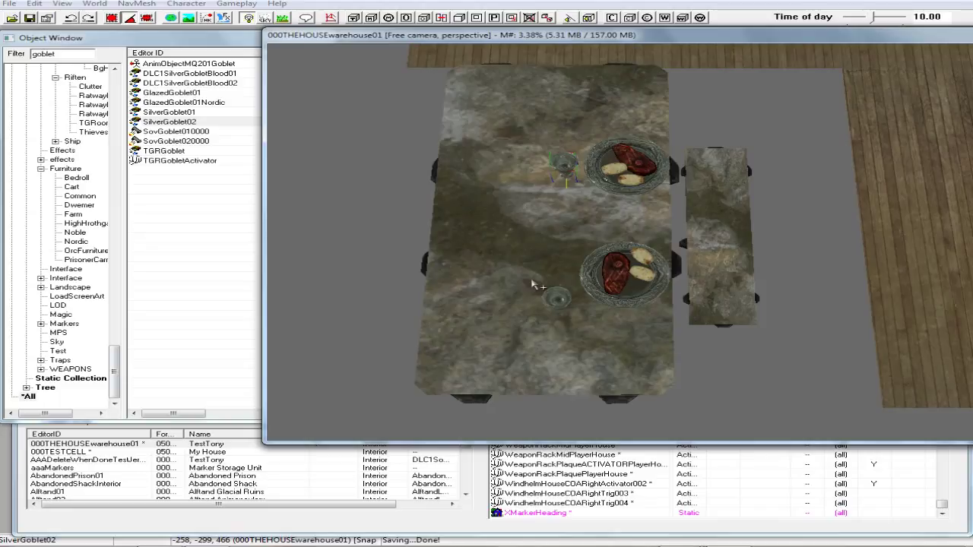
Filter the object list by knife, preview the BasicKnife01 model, and close the preview
click(65, 53)
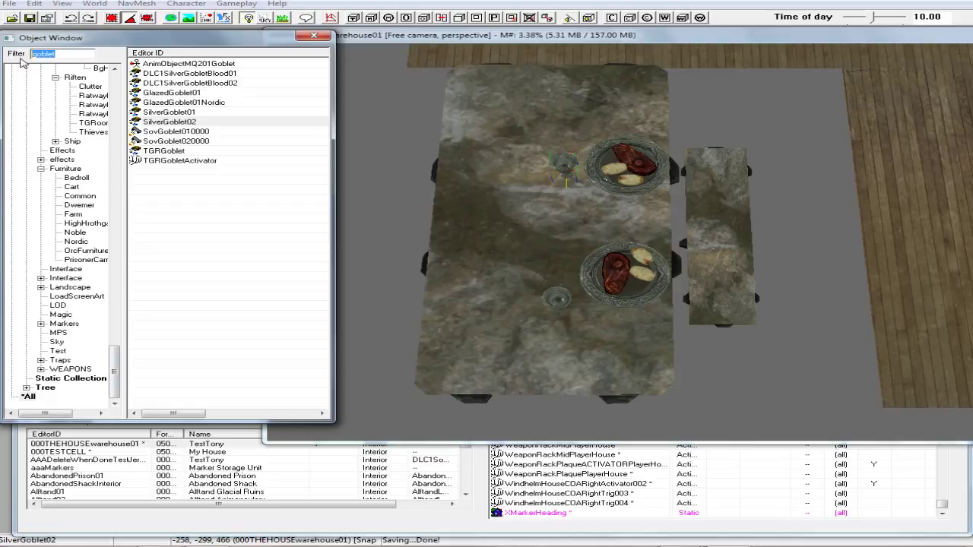
text(knife)
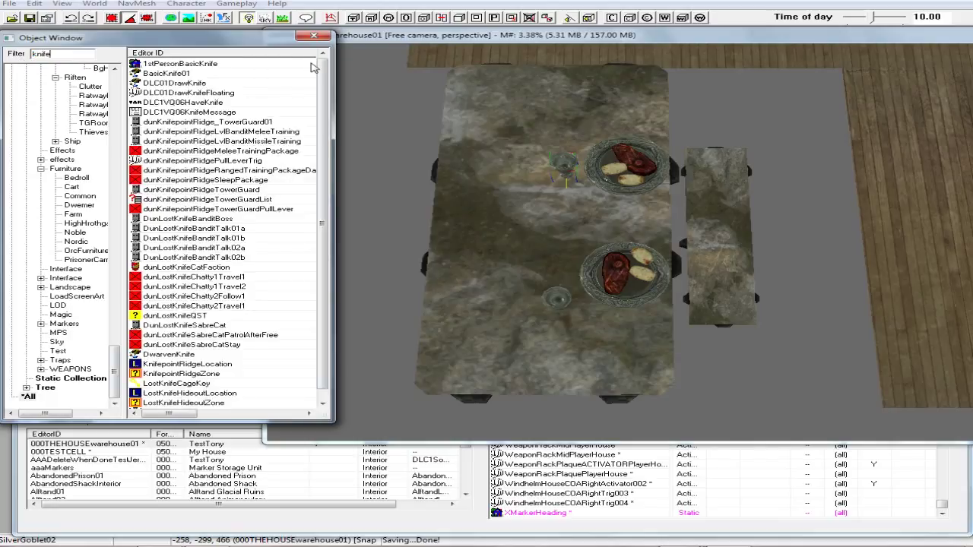
click(168, 73)
right_click(188, 74)
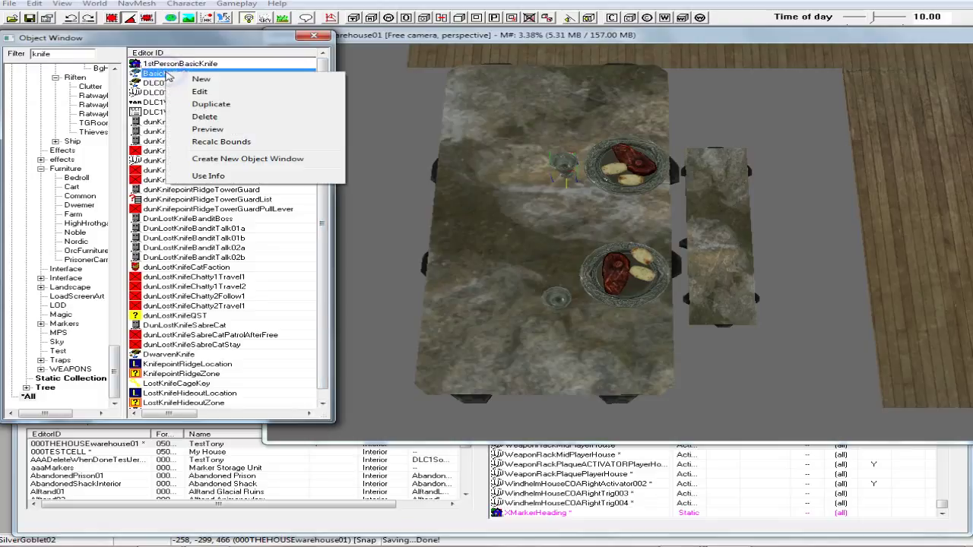
click(212, 130)
drag(362, 156, 456, 121)
click(581, 50)
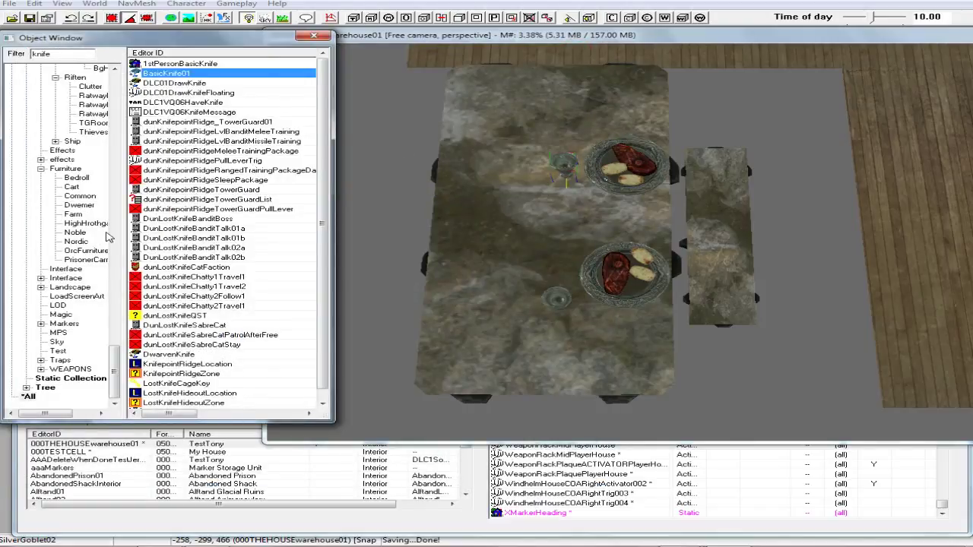
Preview the DwarvenKnife model to check its shape, and close the preview
scroll(224, 314, down, 1)
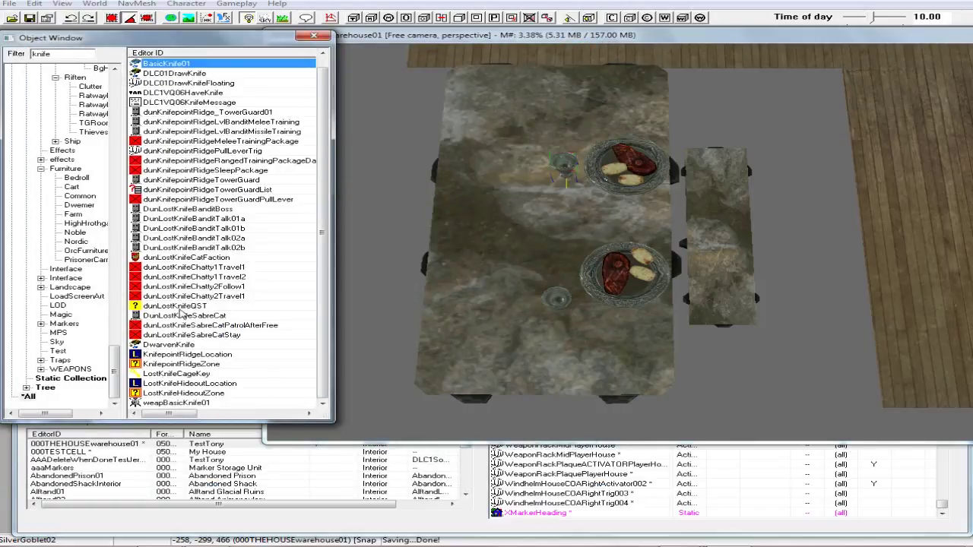
double_click(174, 346)
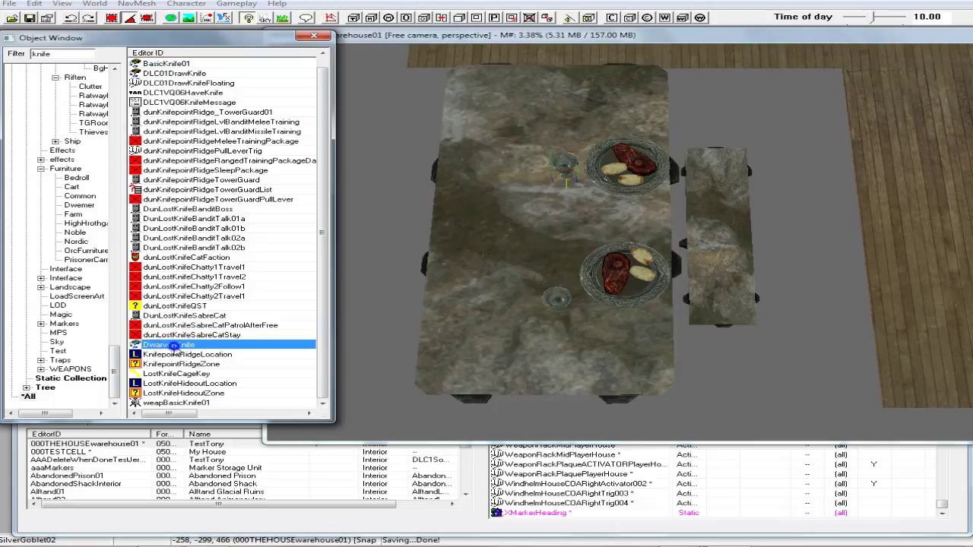
right_click(174, 346)
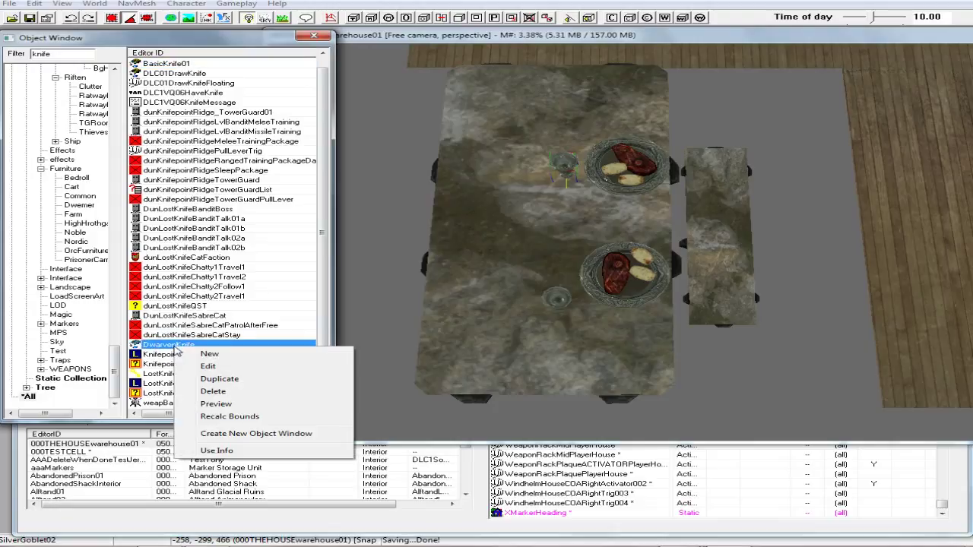
click(216, 404)
drag(438, 239, 495, 157)
click(581, 51)
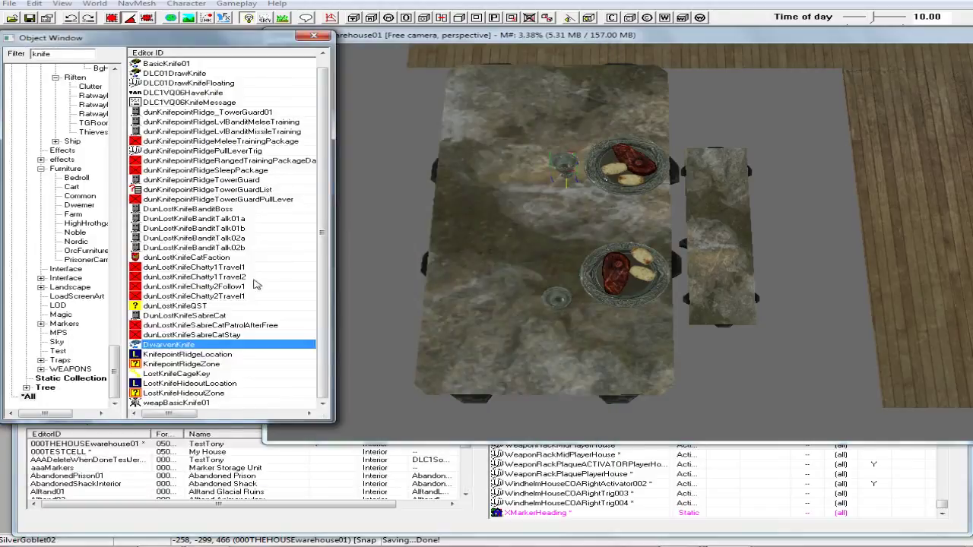
Place a DwarvenKnife on the tabletop near the closer plated meal
drag(135, 345, 621, 348)
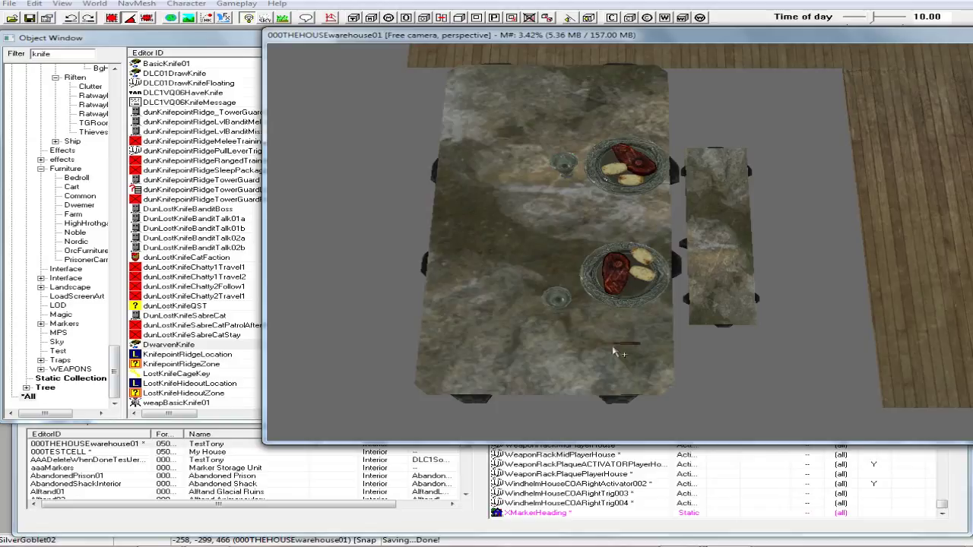
scroll(618, 352, up, 3)
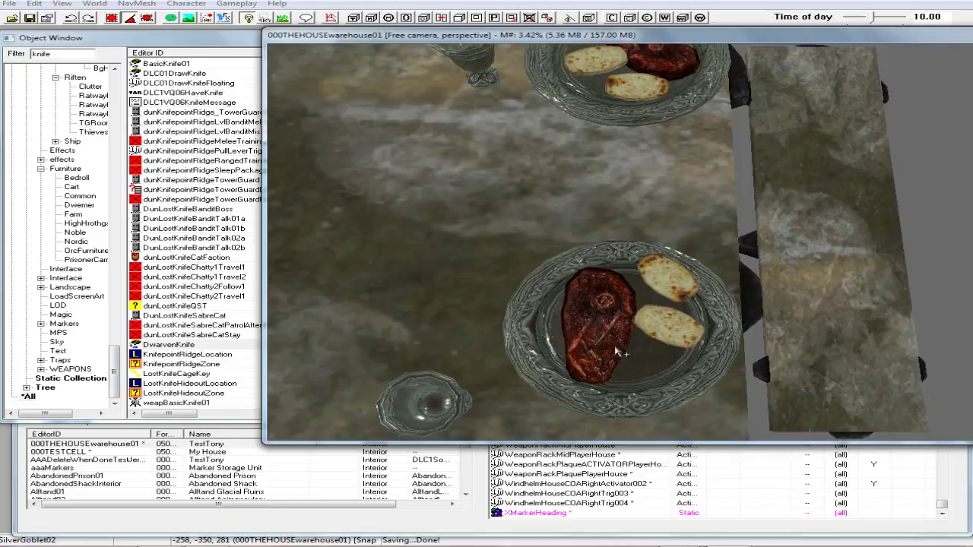
scroll(619, 352, up, 5)
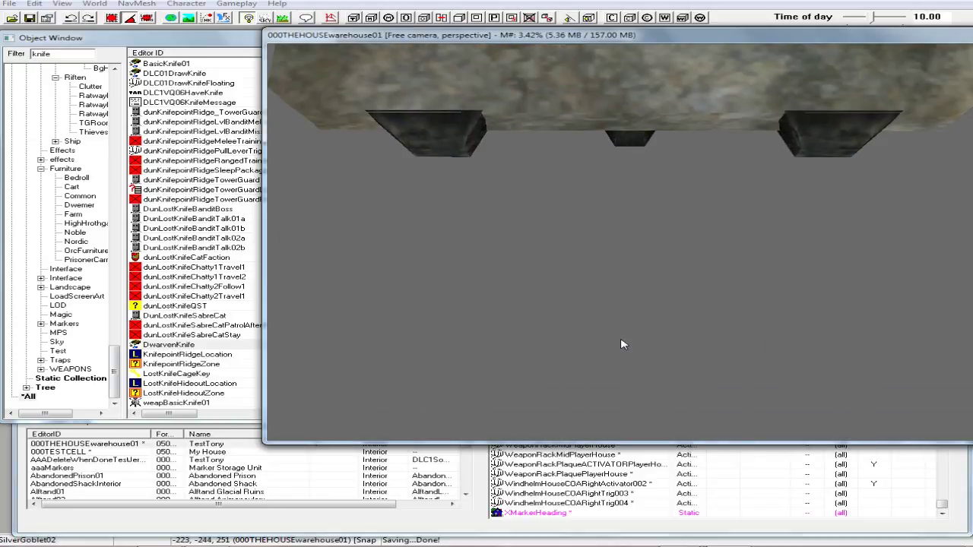
scroll(621, 344, down, 3)
scroll(621, 344, down, 2)
shift+middle_drag(623, 327, 786, 280)
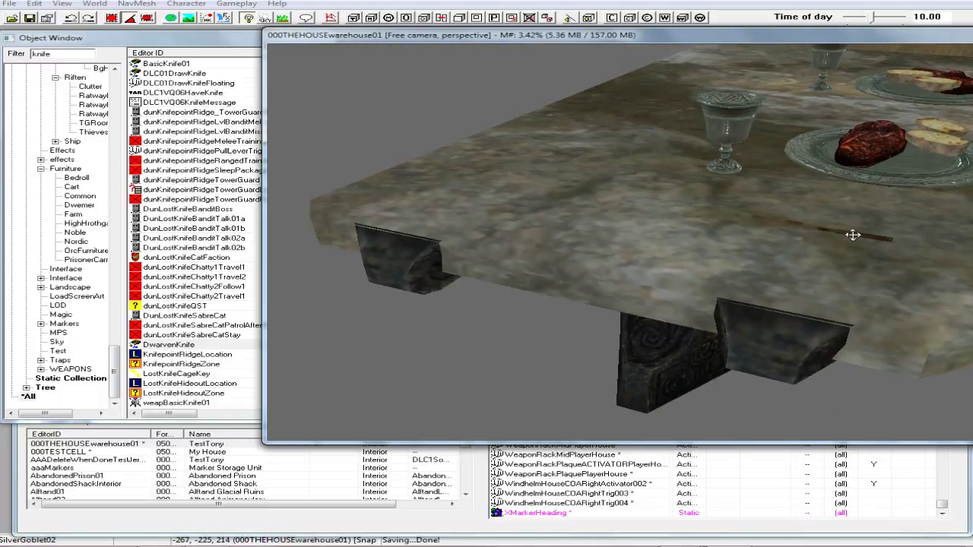
Lift the knife above the tabletop next to the nearer plate, and run the Havok simulation to settle it
click(854, 235)
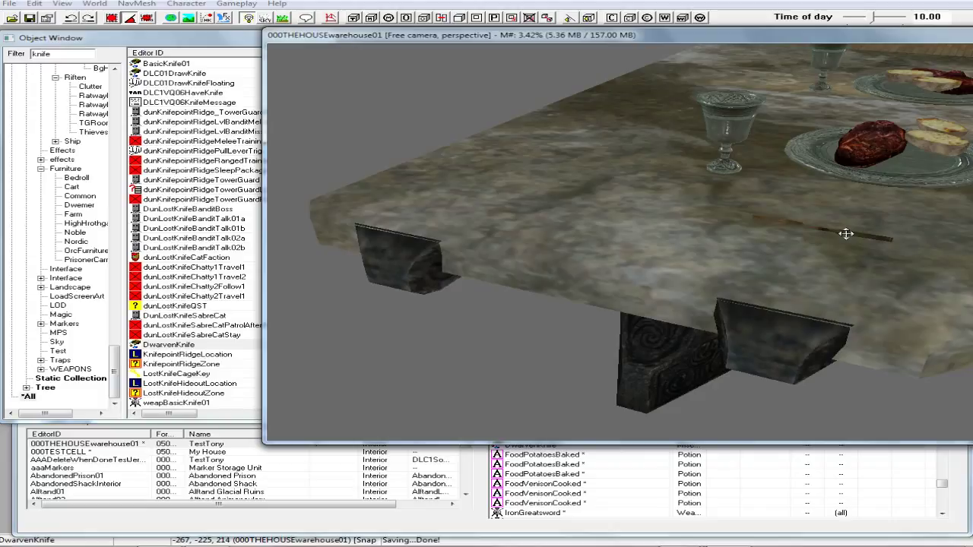
drag(847, 233, 853, 215)
middle_drag(848, 218, 871, 250)
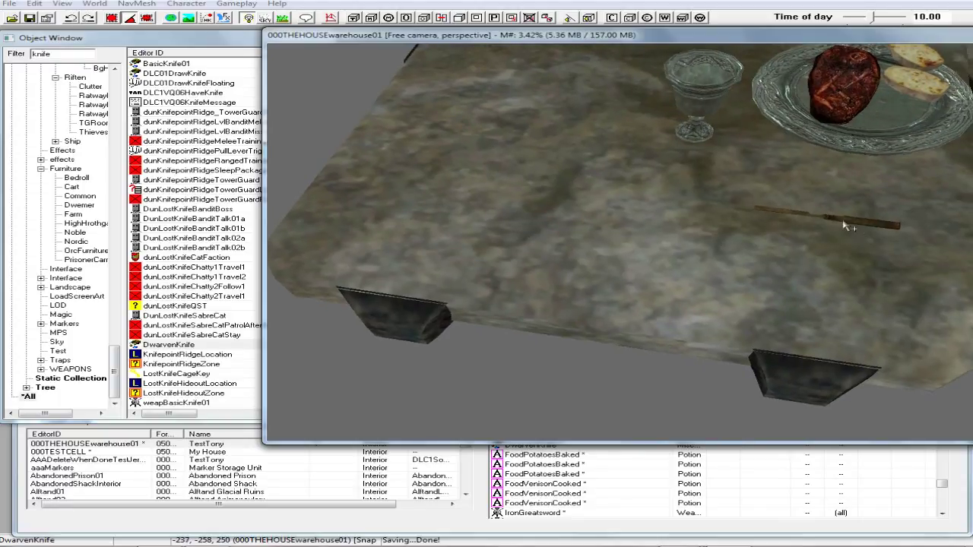
drag(841, 220, 844, 221)
drag(823, 176, 847, 173)
shift+middle_drag(873, 172, 872, 150)
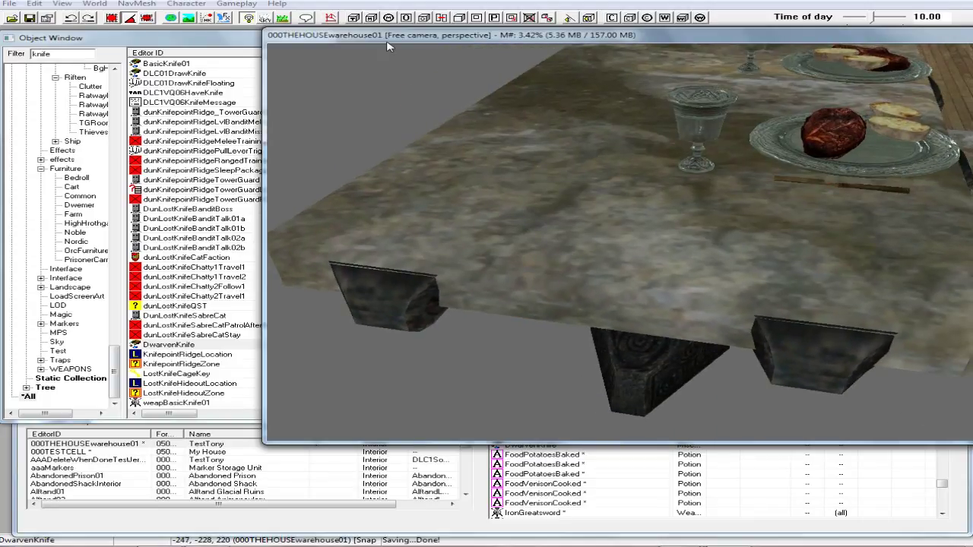
click(209, 22)
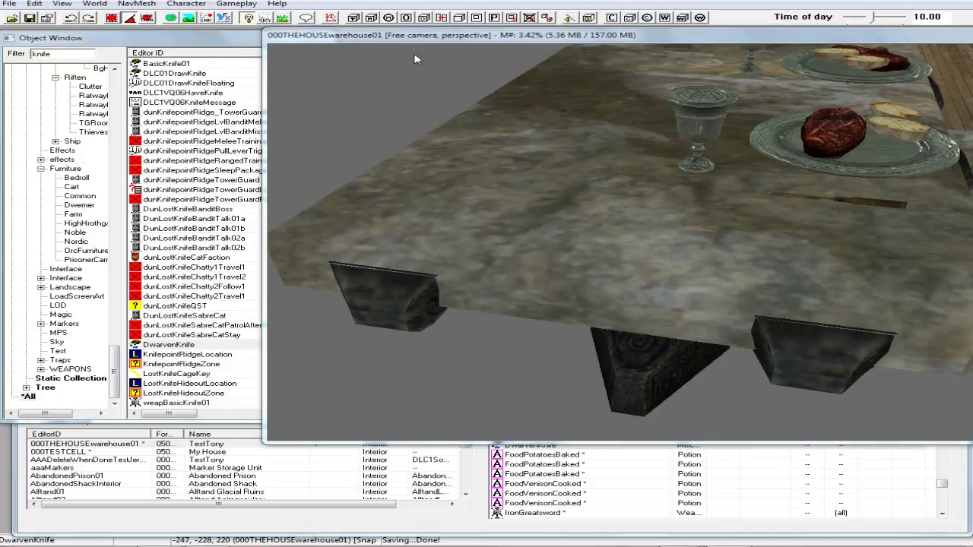
Turn on Don't Havok Settle for the DwarvenKnife and accept the reference settings
click(872, 206)
double_click(871, 206)
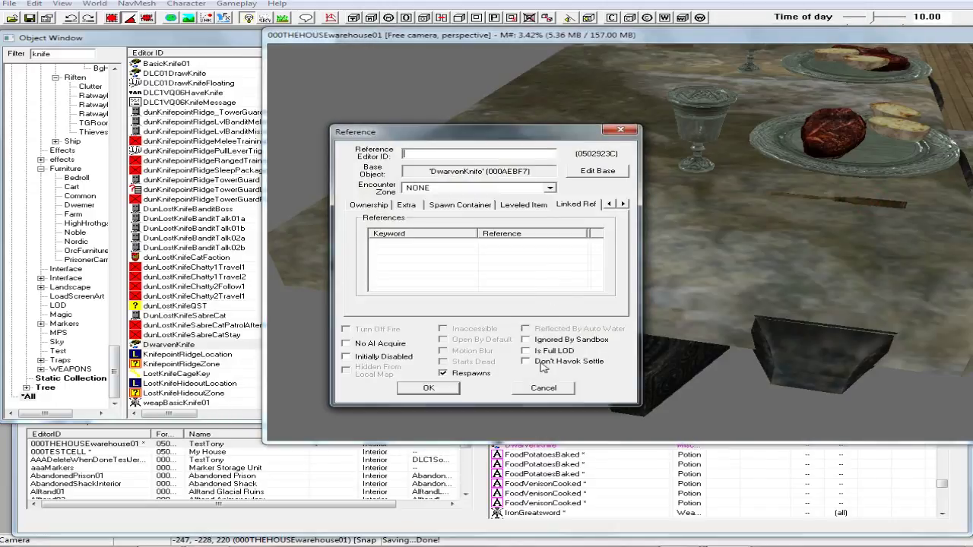
click(525, 363)
click(429, 387)
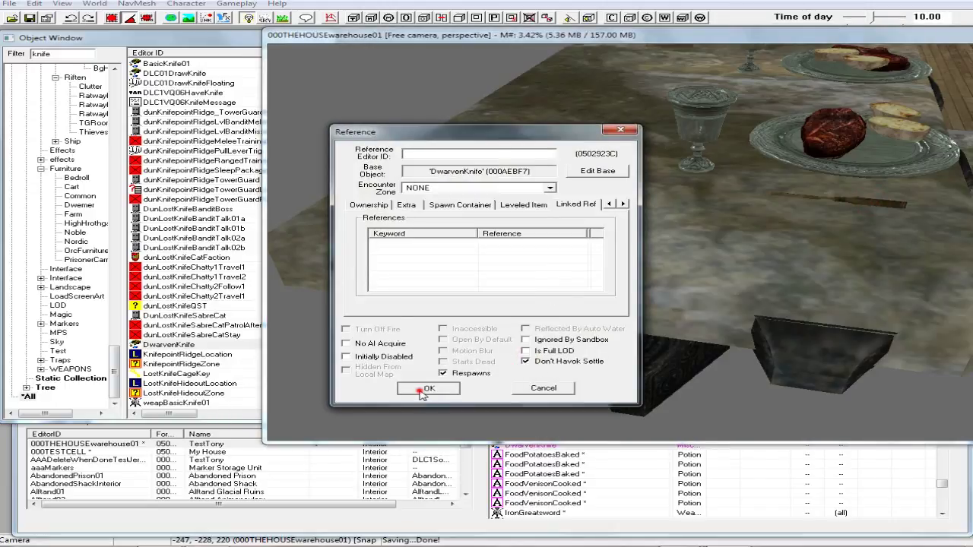
Move the knife closer to the rim of the nearer plate
shift+middle_drag(578, 340, 535, 310)
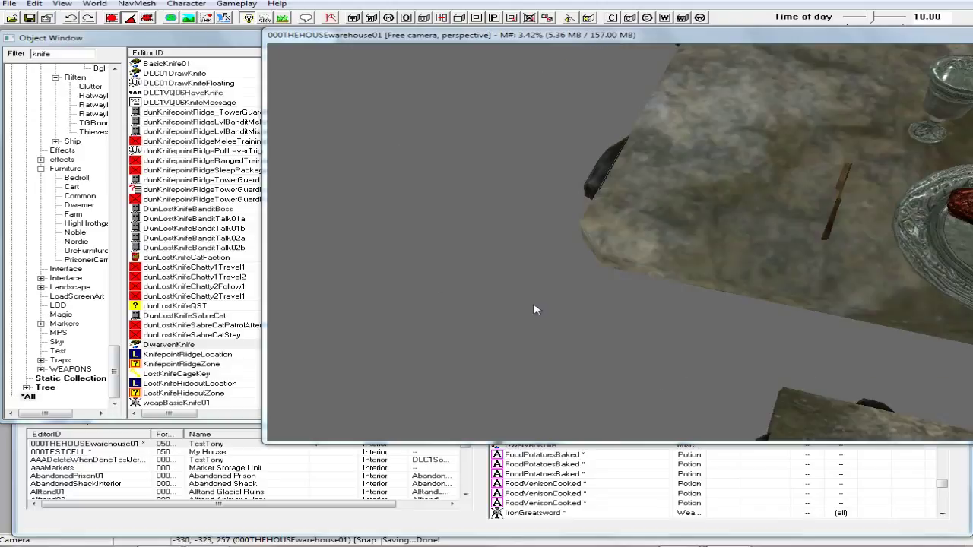
shift+middle_drag(658, 292, 654, 291)
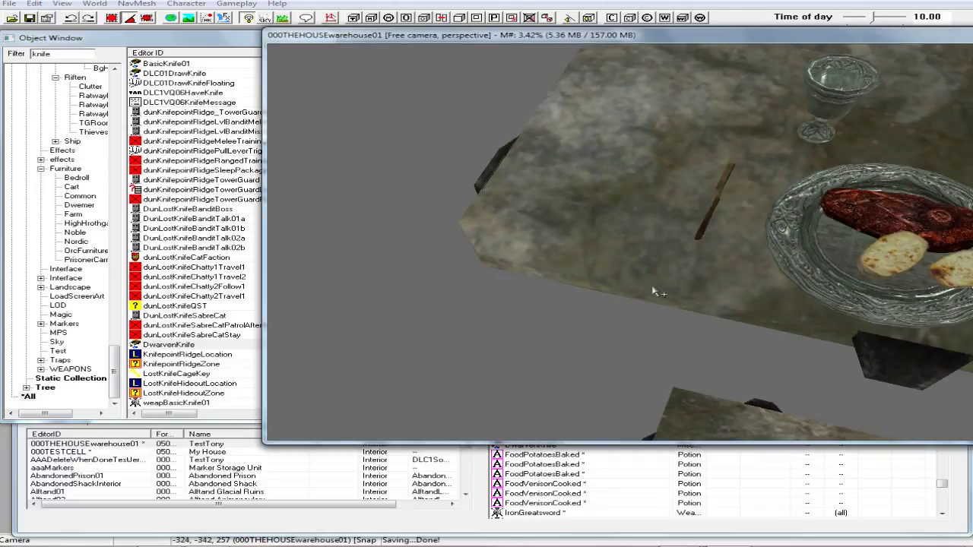
scroll(656, 291, down, 3)
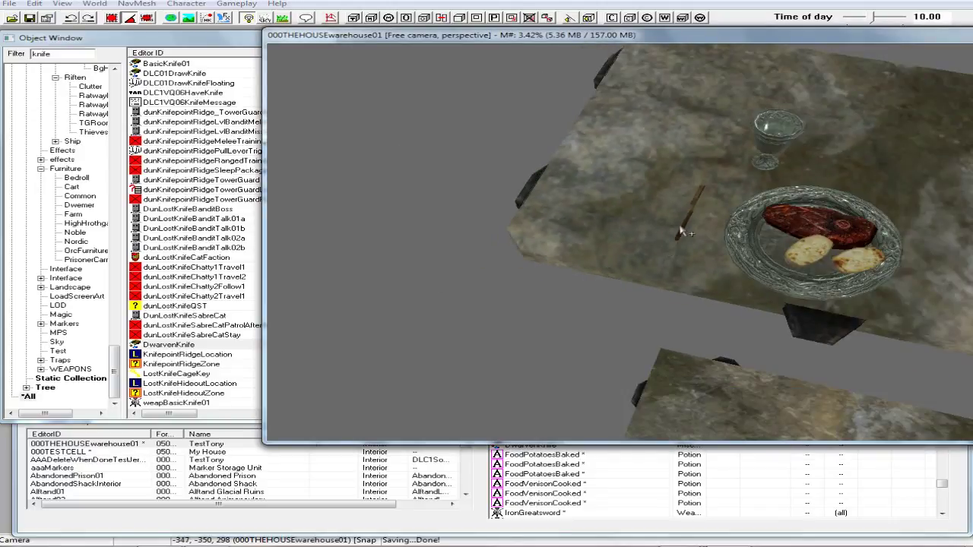
drag(683, 225, 703, 231)
shift+middle_drag(707, 218, 708, 232)
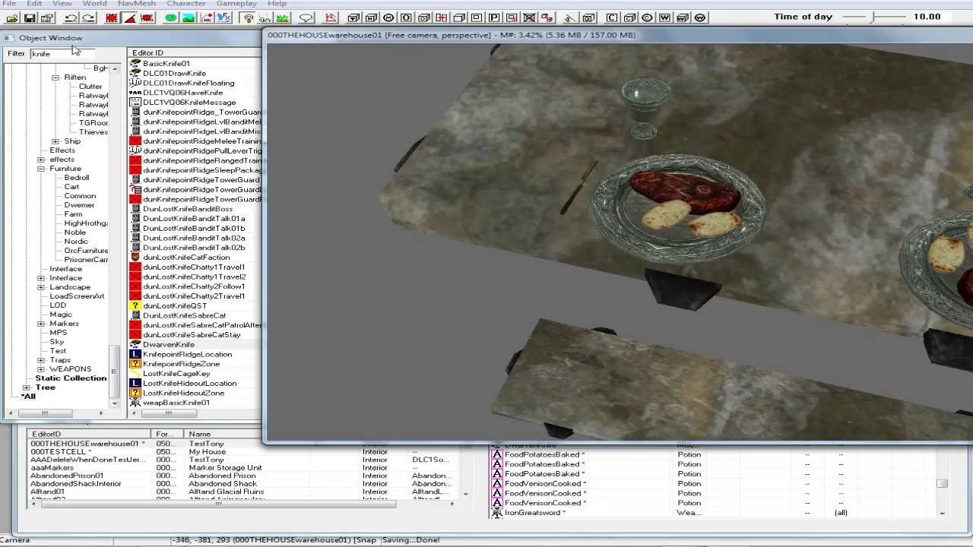
Filter the object list by fork, and place a DwarvenFork on the opposite side of the plate from the knife
drag(55, 55, 12, 61)
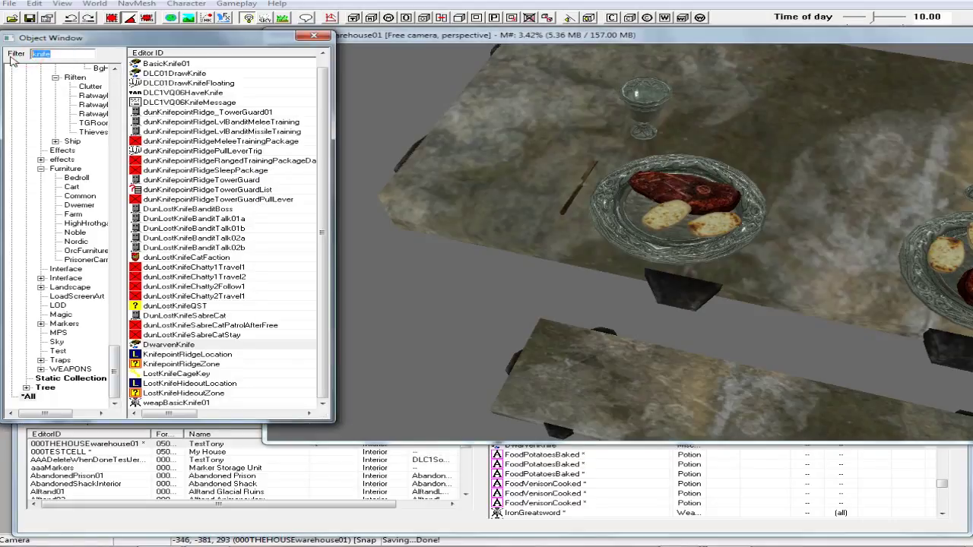
text(fork)
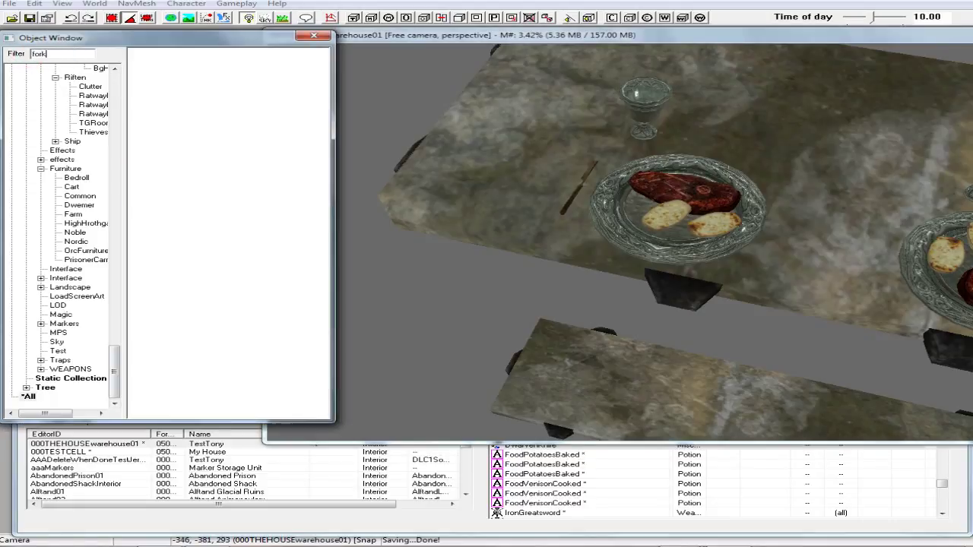
click(168, 93)
drag(168, 93, 787, 241)
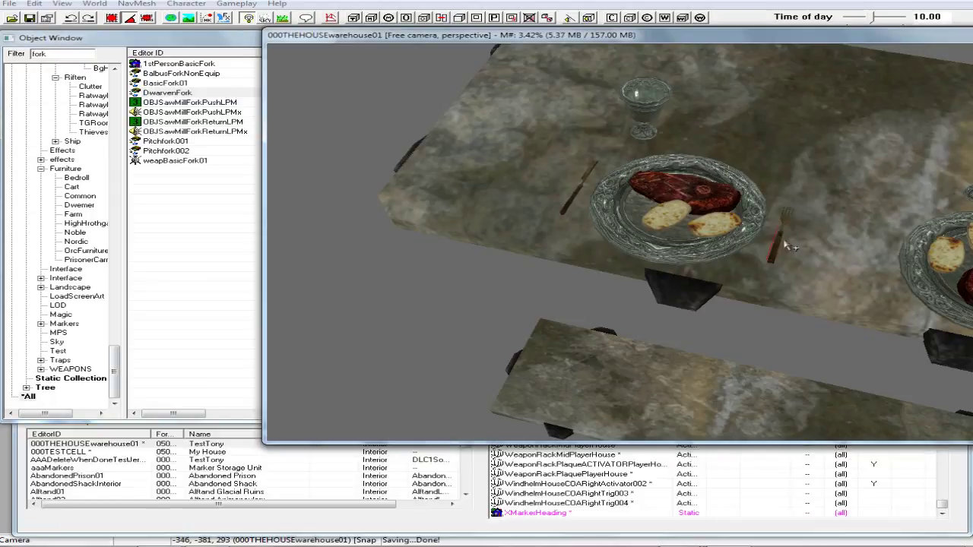
Raise the fork beside the plate so it sits clear of the tabletop
middle_drag(780, 239, 774, 211)
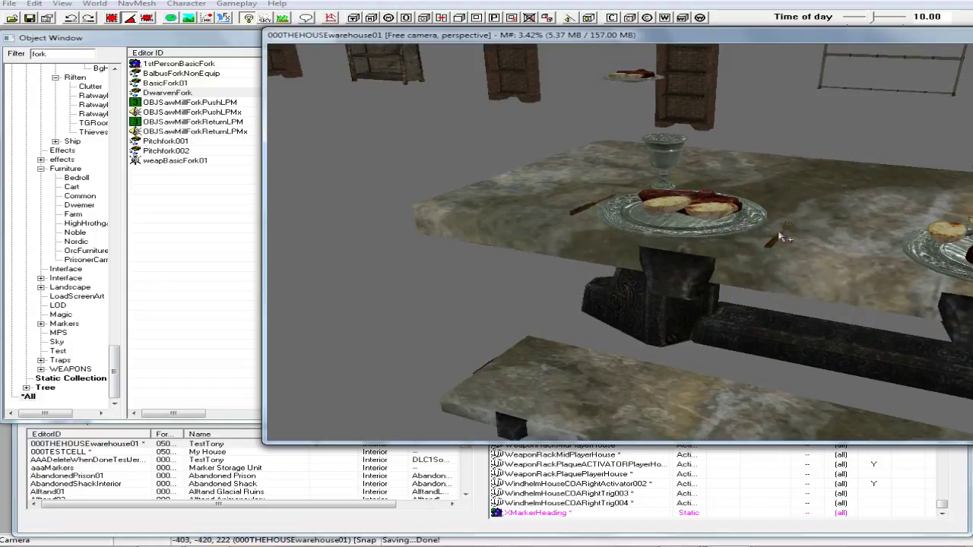
drag(777, 239, 782, 200)
middle_drag(783, 200, 804, 223)
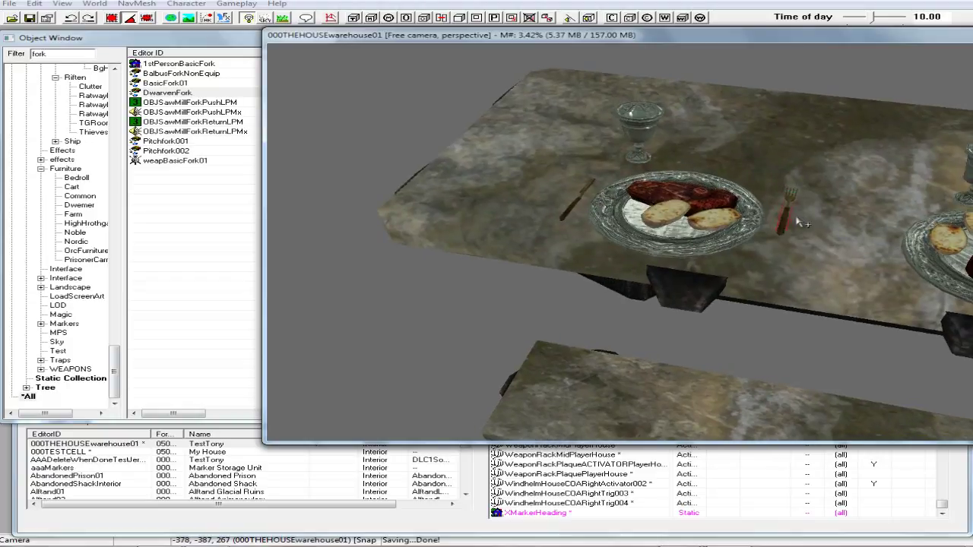
Settle the DwarvenFork beside the plate with Havok simulation, turn on Don't Havok Settle in its reference settings, and nudge it slightly
click(207, 19)
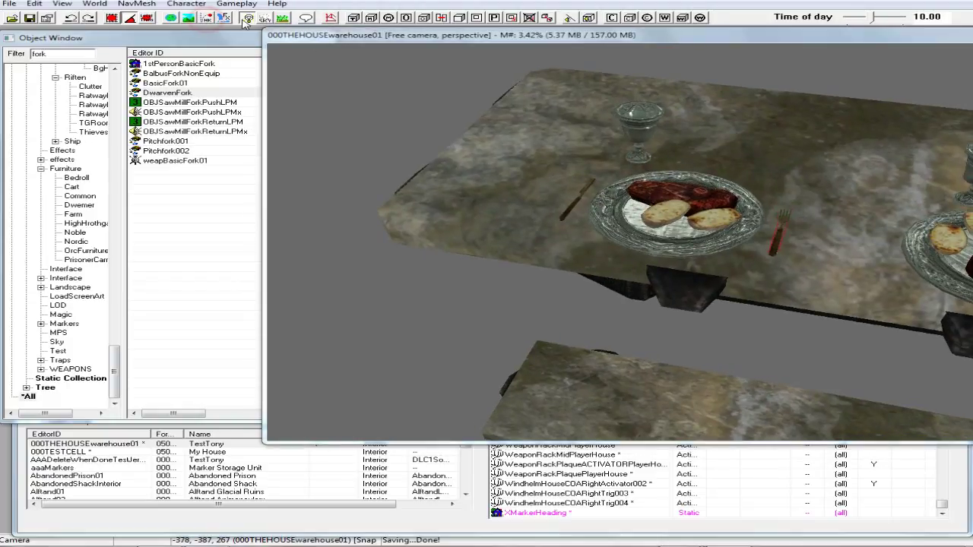
click(781, 242)
double_click(781, 242)
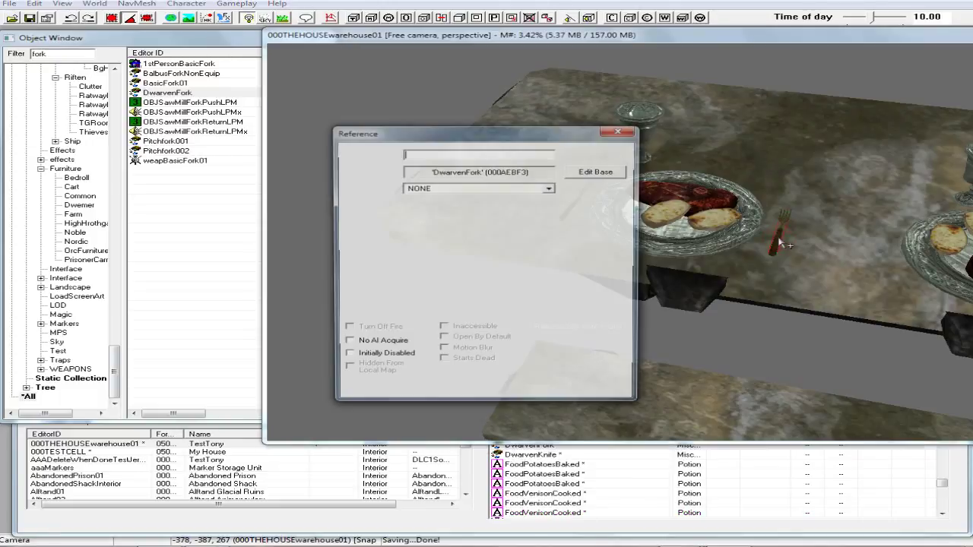
click(526, 362)
click(444, 389)
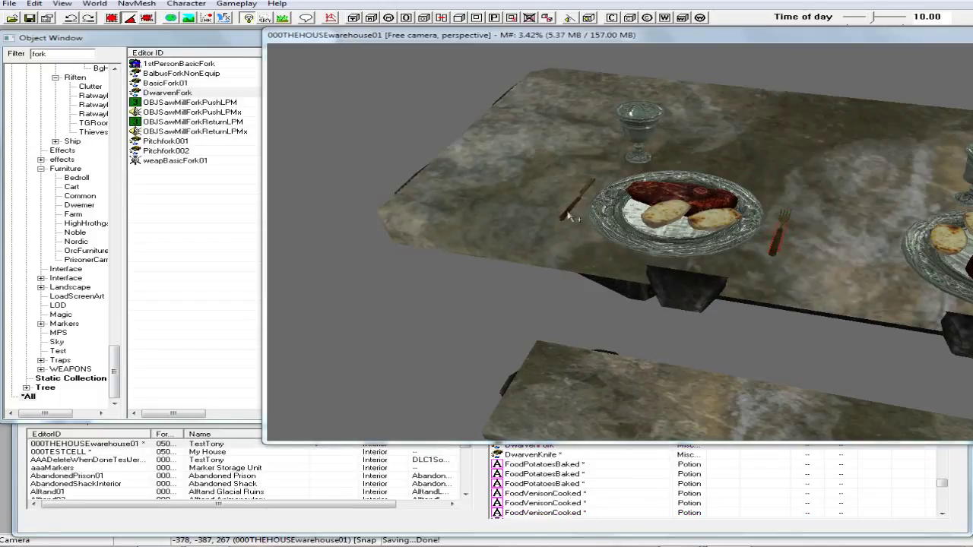
mouse_move(773, 248)
mouse_down()
mouse_move(765, 244)
mouse_move(778, 251)
mouse_up()
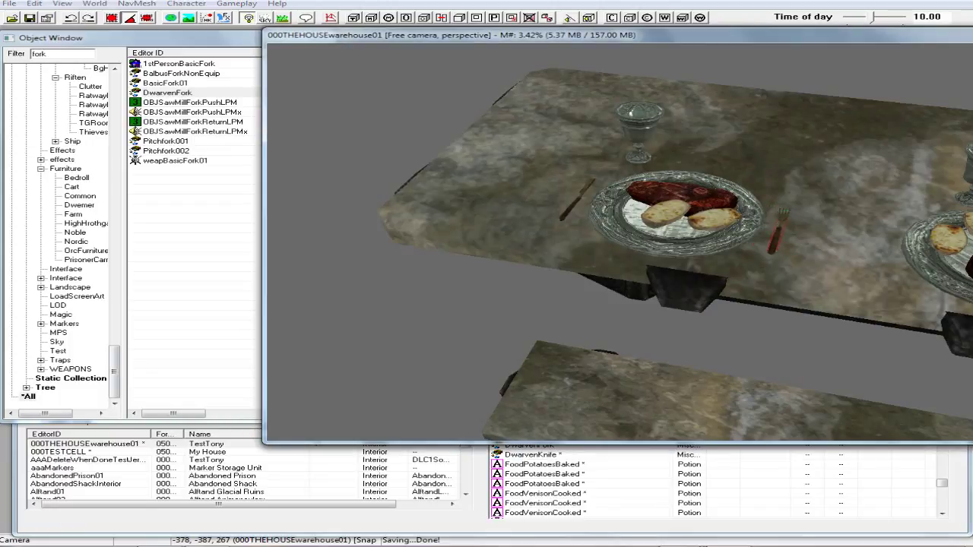
Duplicate the nearer place setting: DwarvenKnife, DwarvenFork, SilverGoblet02, FoodVenisonCooked, FoodPotatoesBaked and SilverPlate01 together
click(570, 213)
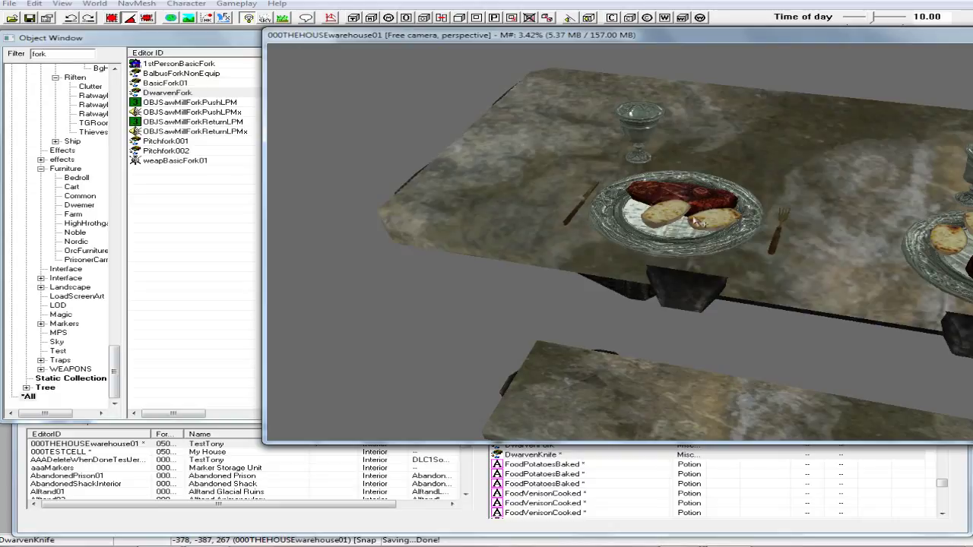
ctrl+click(774, 236)
ctrl+click(646, 139)
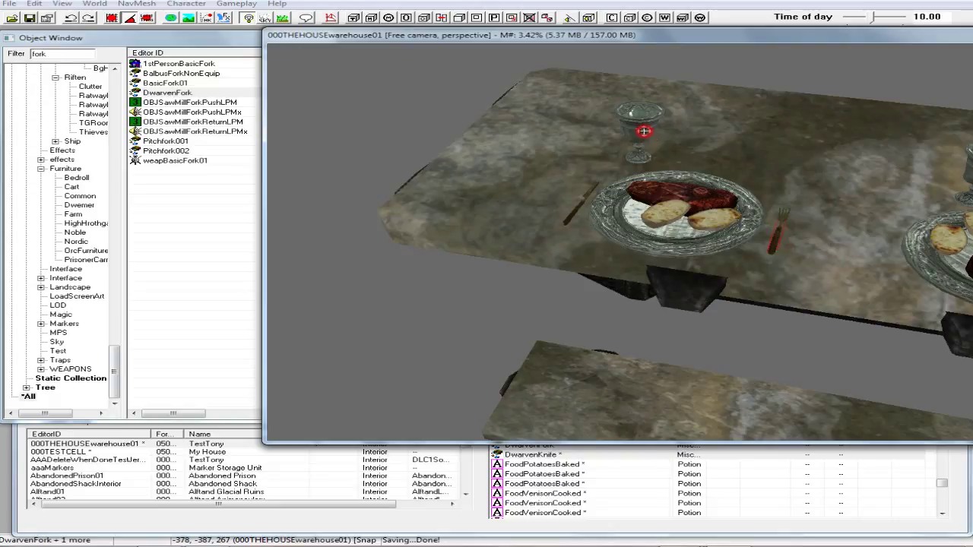
ctrl+click(679, 195)
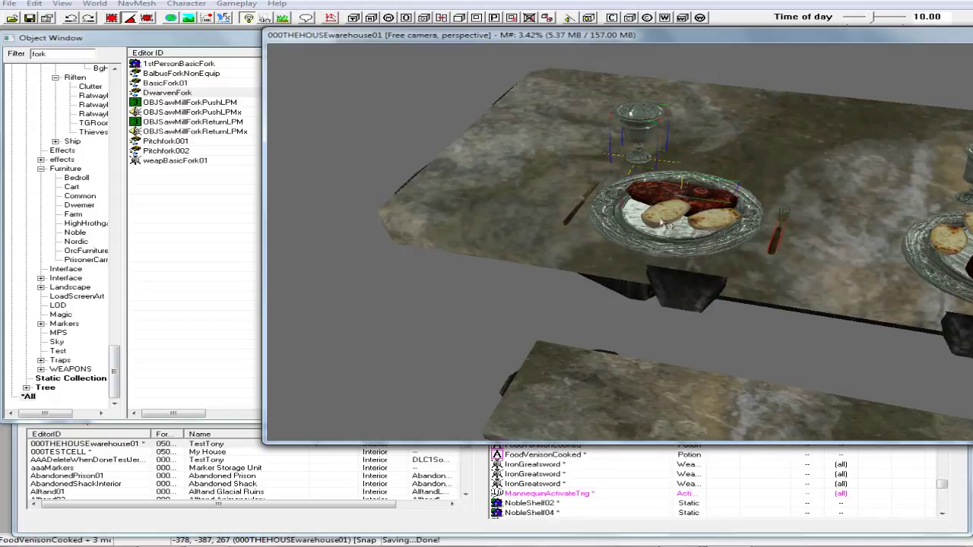
ctrl+click(660, 220)
ctrl+click(671, 246)
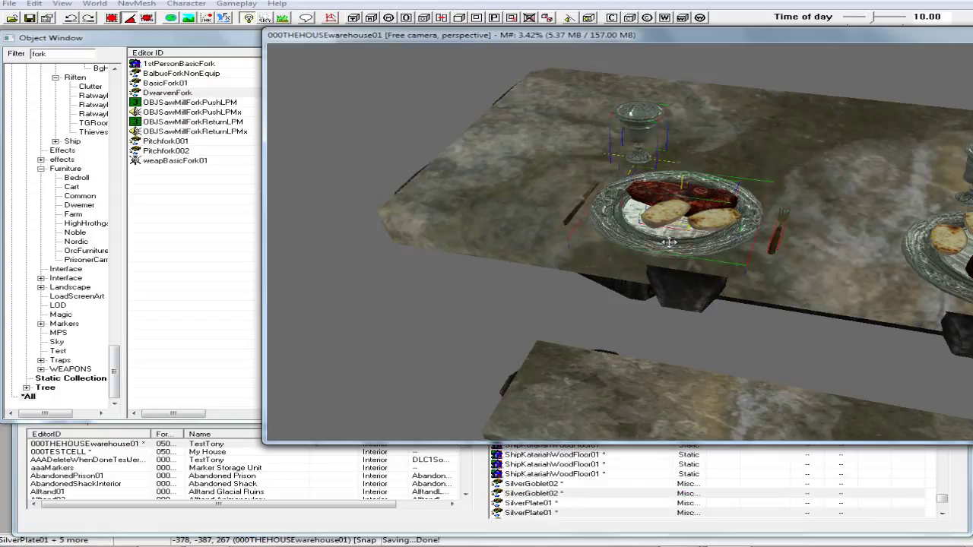
right_click(670, 243)
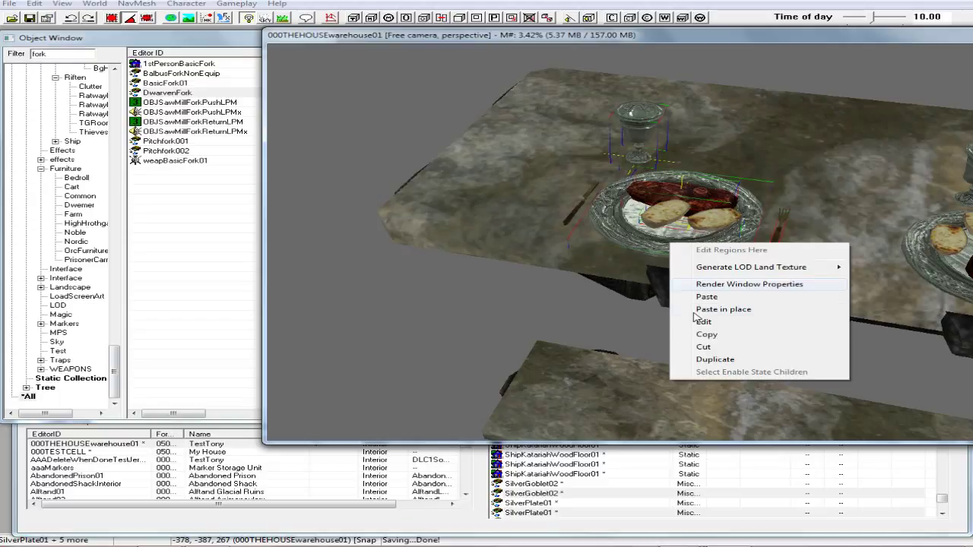
click(715, 360)
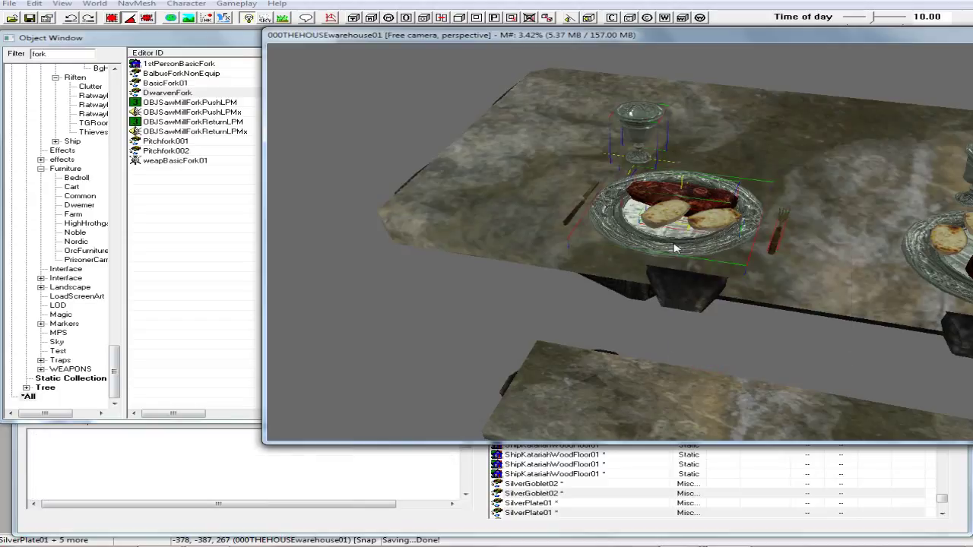
Move the duplicated place setting off the stone table into the empty space beyond it
drag(680, 237, 563, 48)
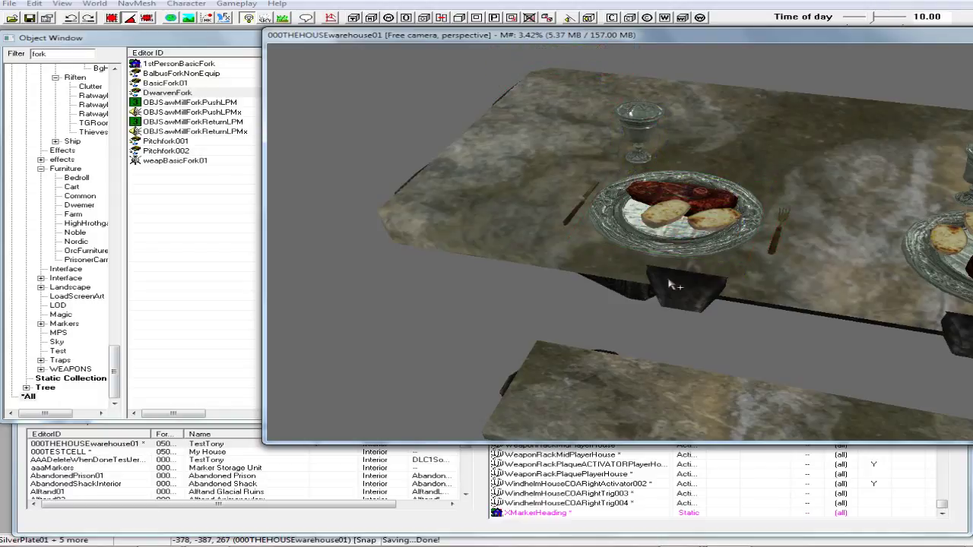
scroll(669, 288, down, 5)
scroll(675, 319, down, 2)
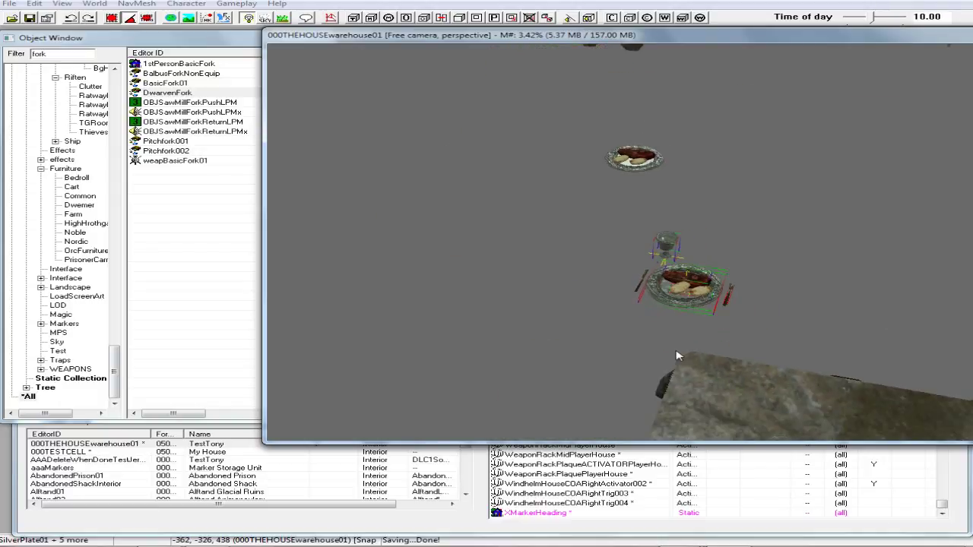
mouse_move(679, 356)
middle_down()
mouse_move(676, 369)
mouse_move(676, 360)
middle_up()
drag(663, 346, 724, 245)
Delete the older spare plate with its venison and potatoes that has no goblet or cutlery
click(568, 293)
drag(582, 174, 647, 220)
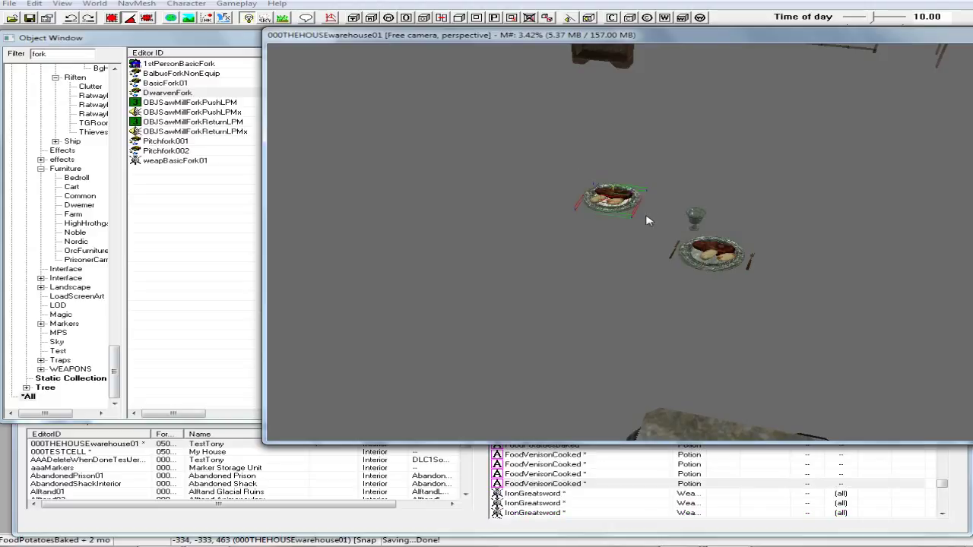
key(Delete)
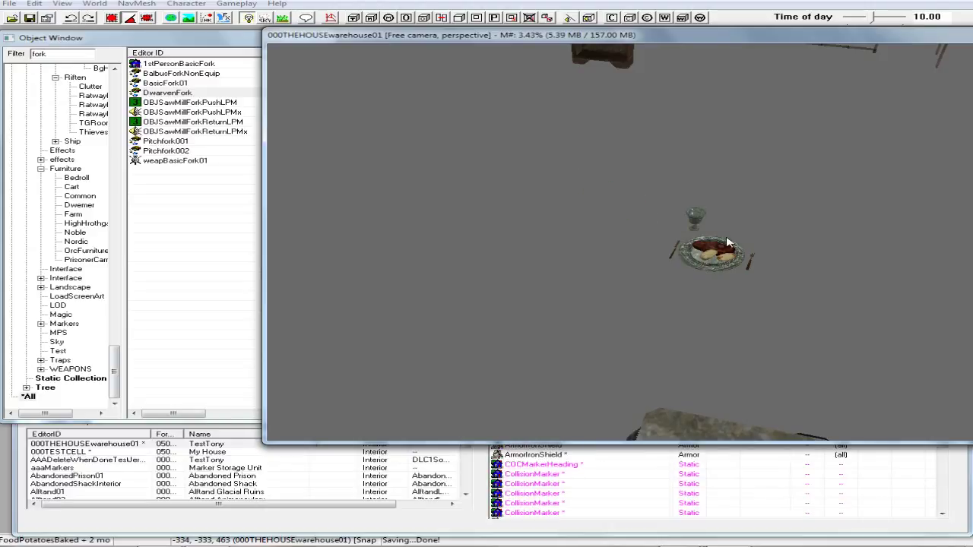
shift+middle_drag(727, 290, 793, 295)
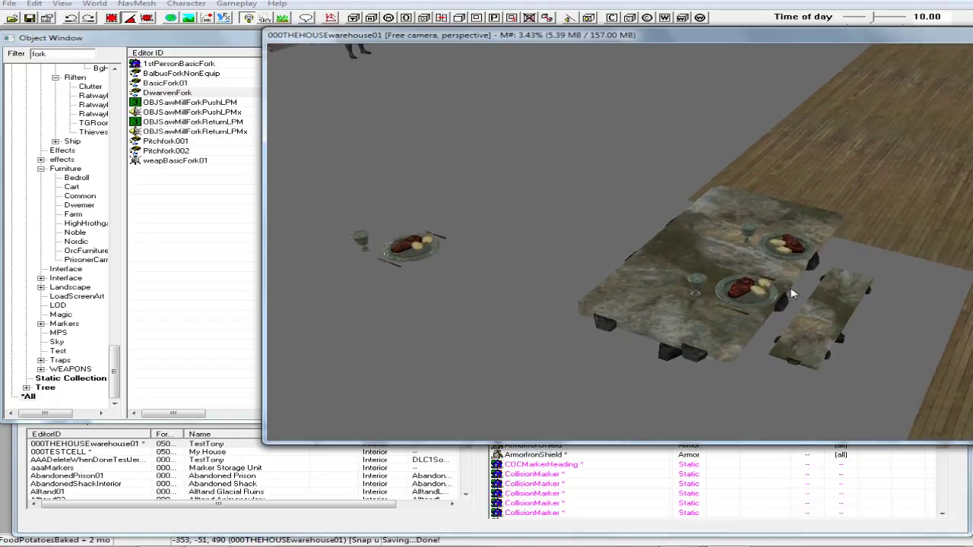
click(749, 232)
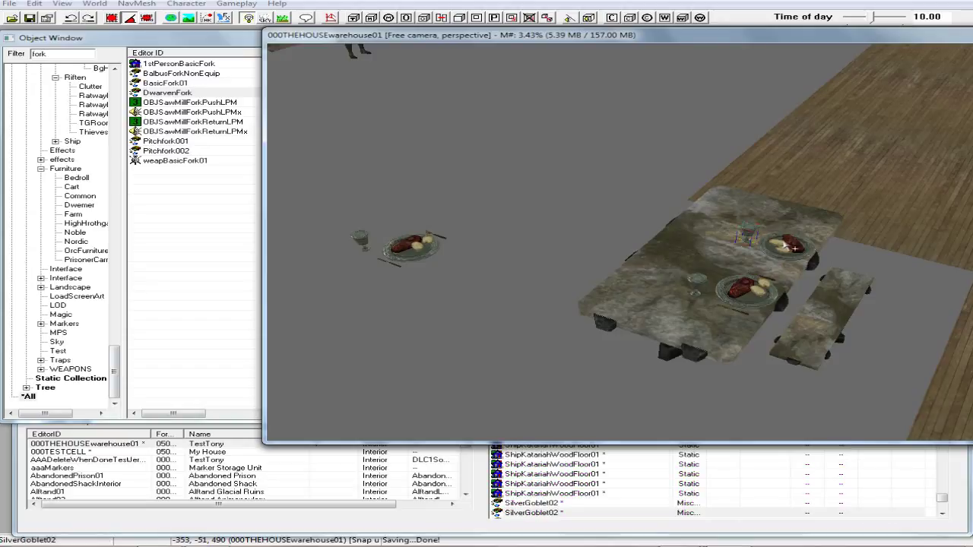
scroll(793, 248, up, 2)
middle_drag(791, 244, 774, 250)
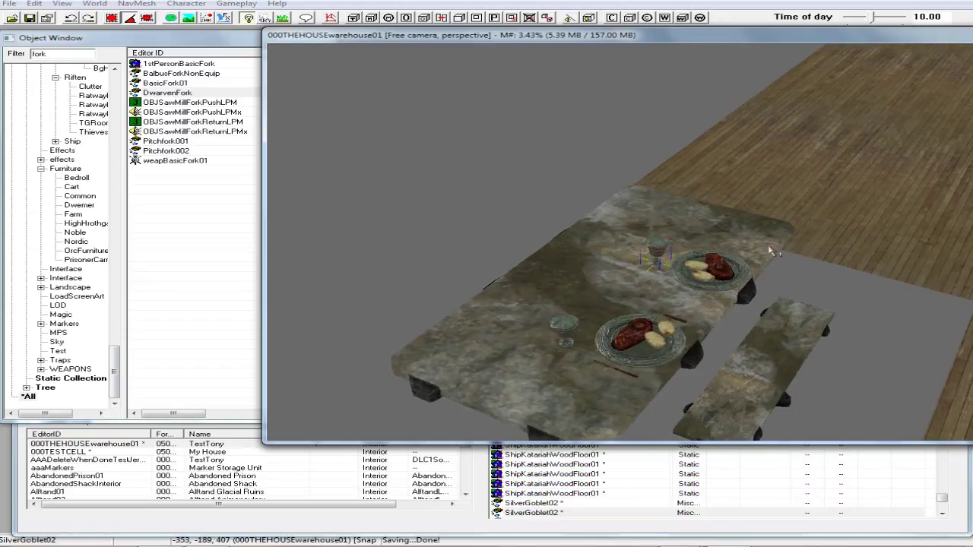
scroll(774, 251, up, 3)
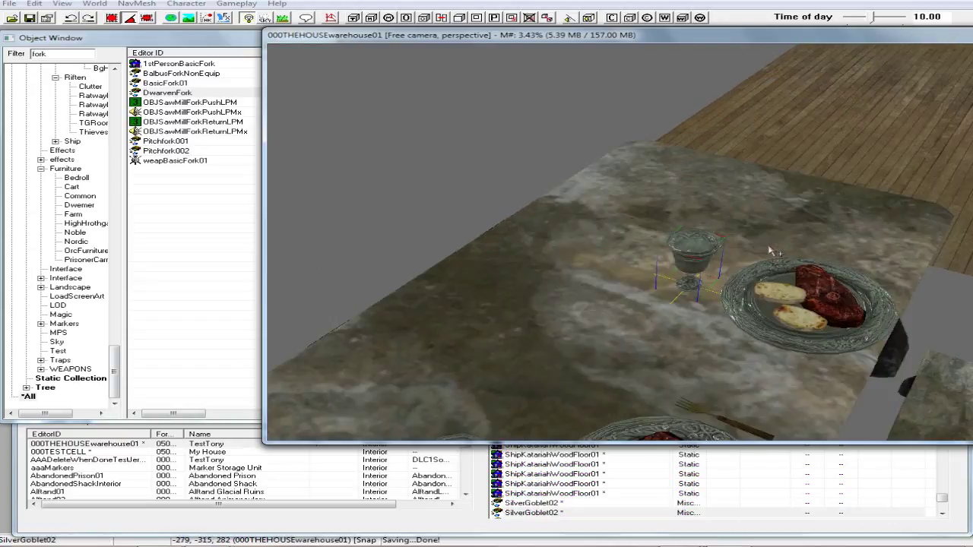
click(798, 321)
ctrl+click(769, 340)
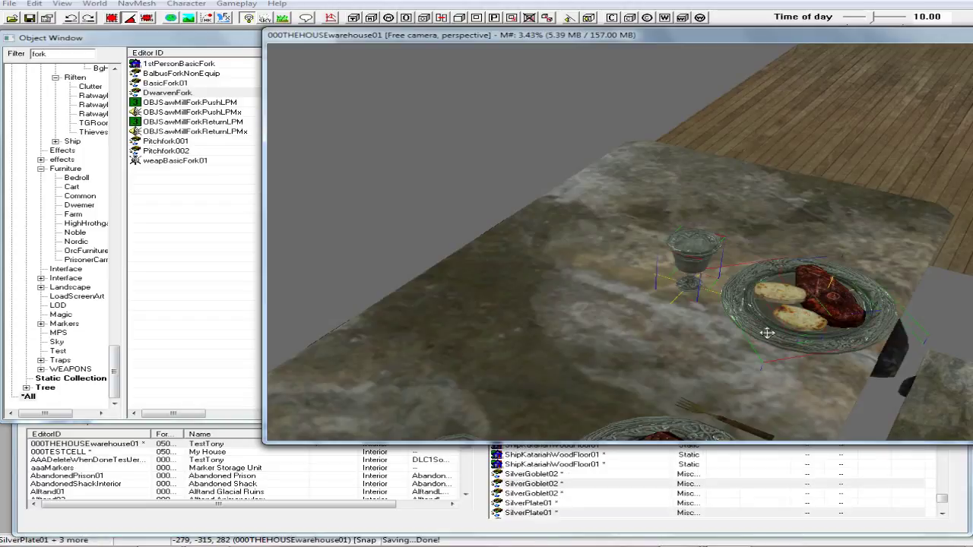
scroll(773, 330, down, 3)
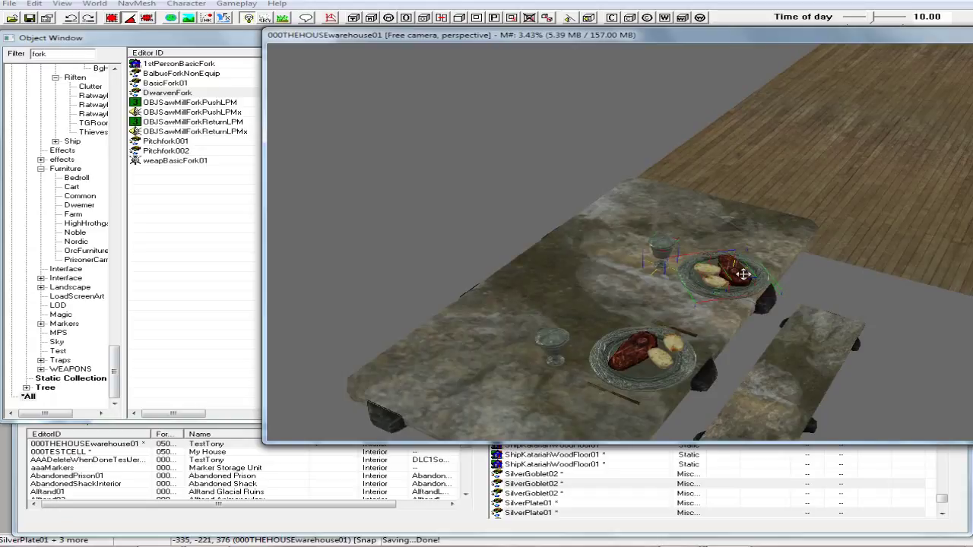
click(446, 238)
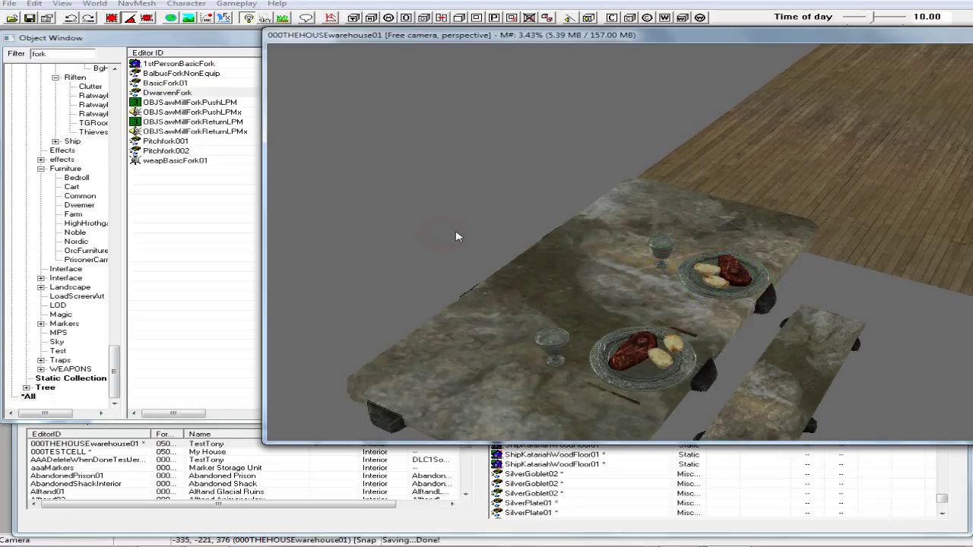
Duplicate the DwarvenKnife and DwarvenFork from the first setting and place the copies on either side of the second plate
click(690, 333)
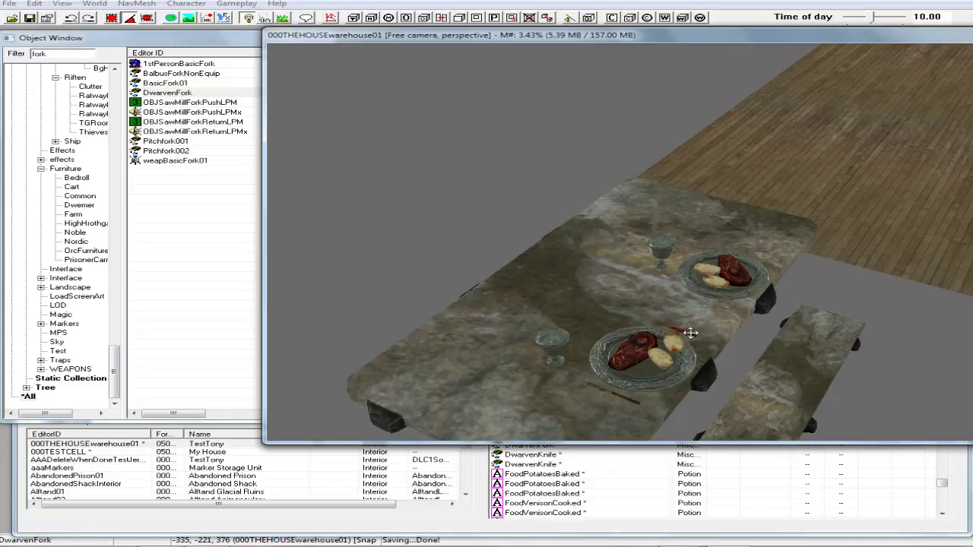
ctrl+click(625, 398)
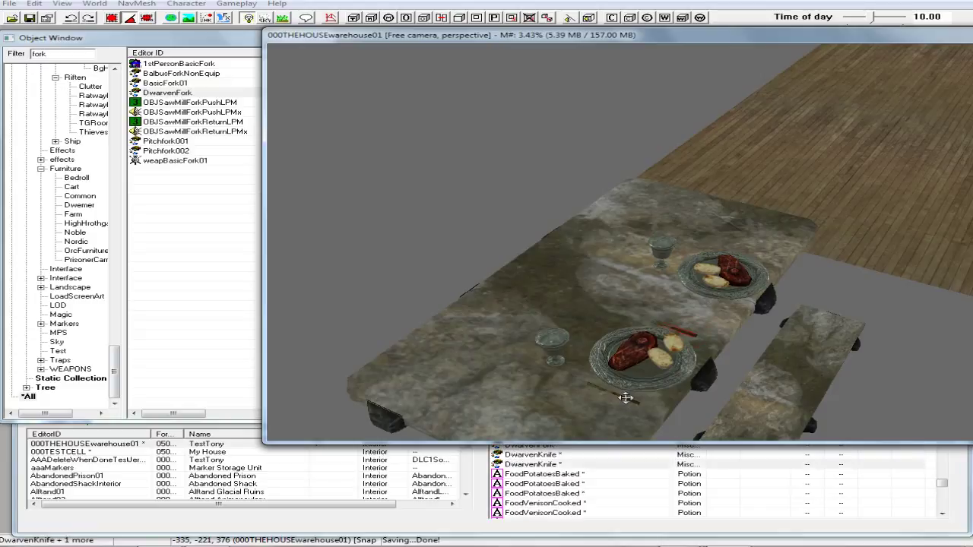
scroll(625, 397, up, 2)
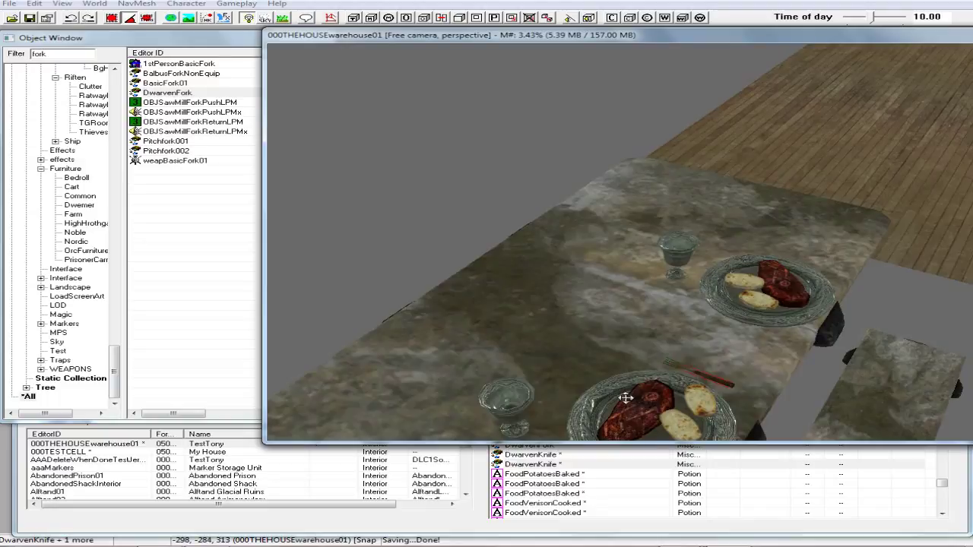
right_click(720, 380)
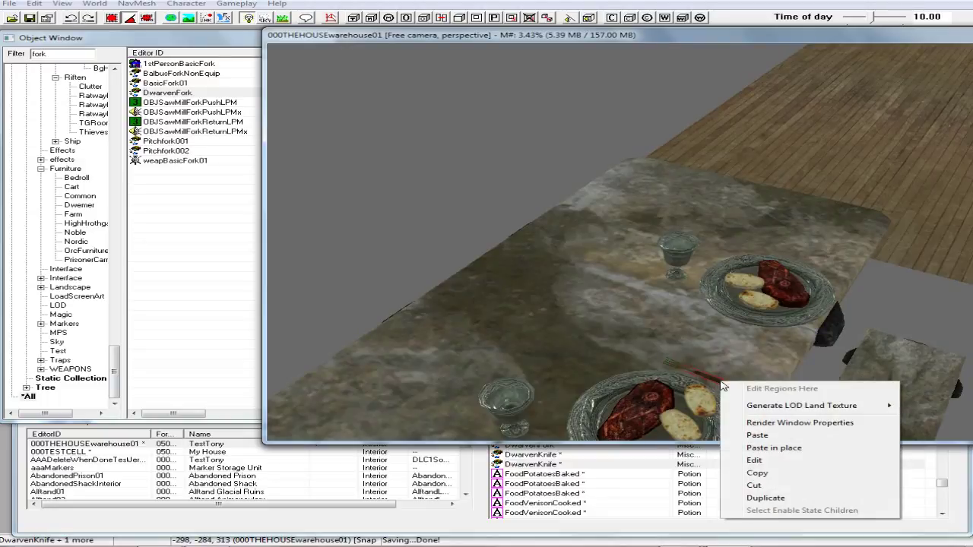
click(766, 501)
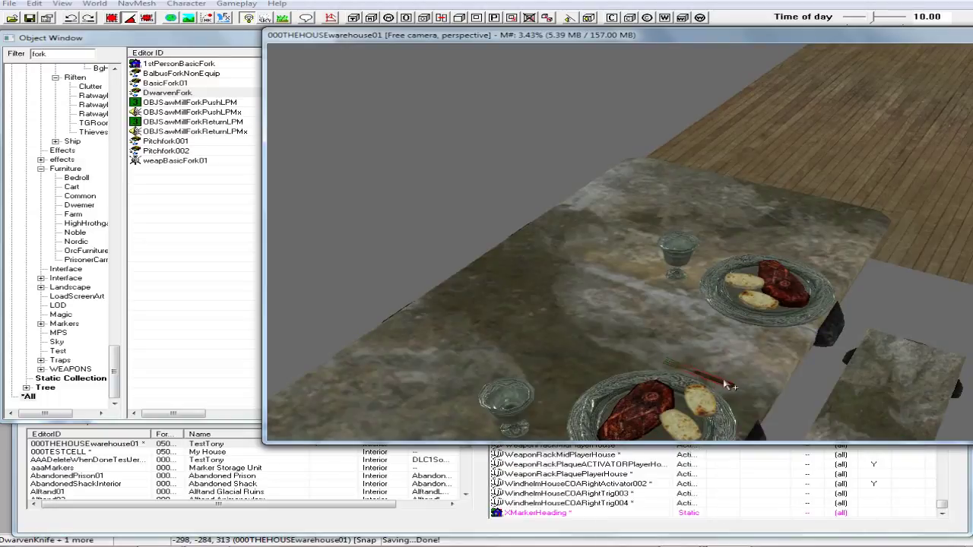
drag(729, 385, 822, 267)
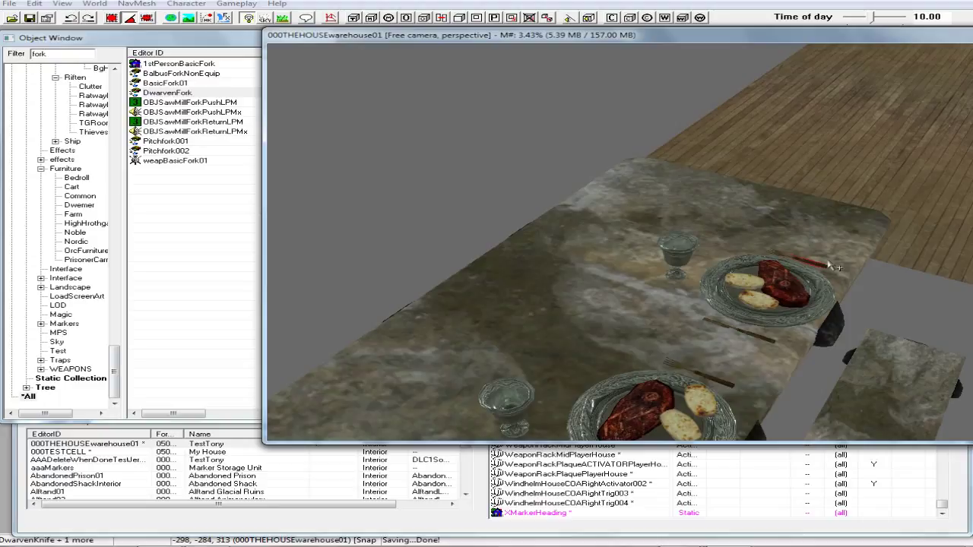
middle_drag(837, 268, 767, 250)
scroll(738, 269, up, 2)
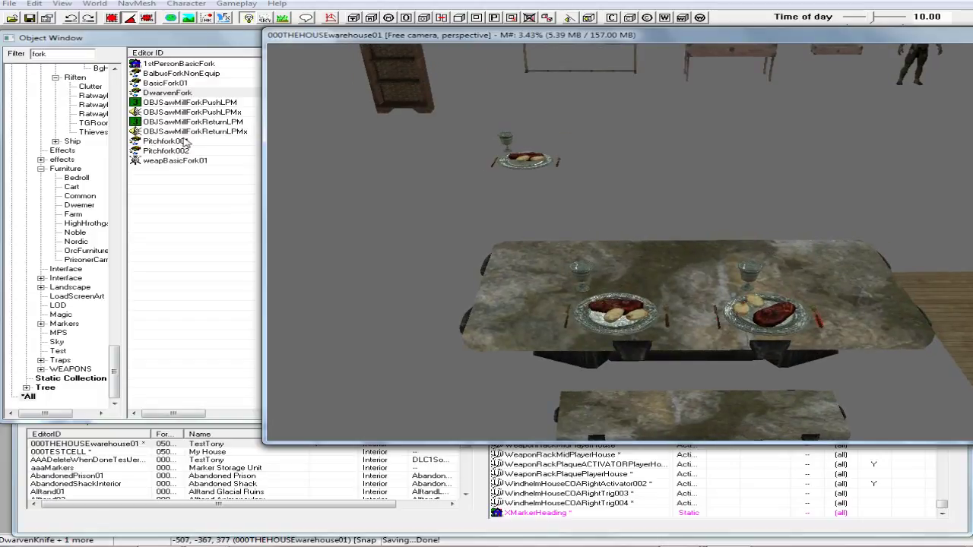
Filter the object list by food and preview BYOHFoodGarlicBread01
click(63, 53)
double_click(63, 52)
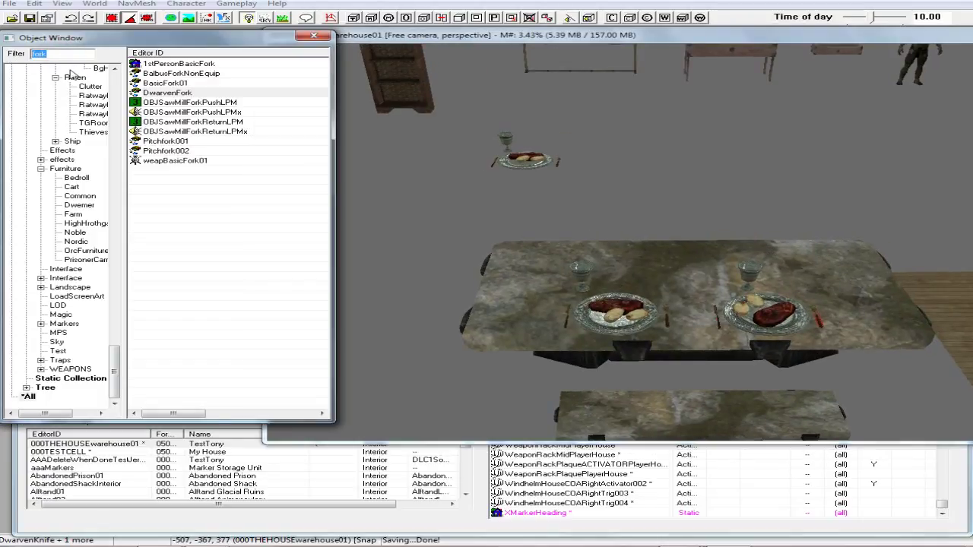
text(f)
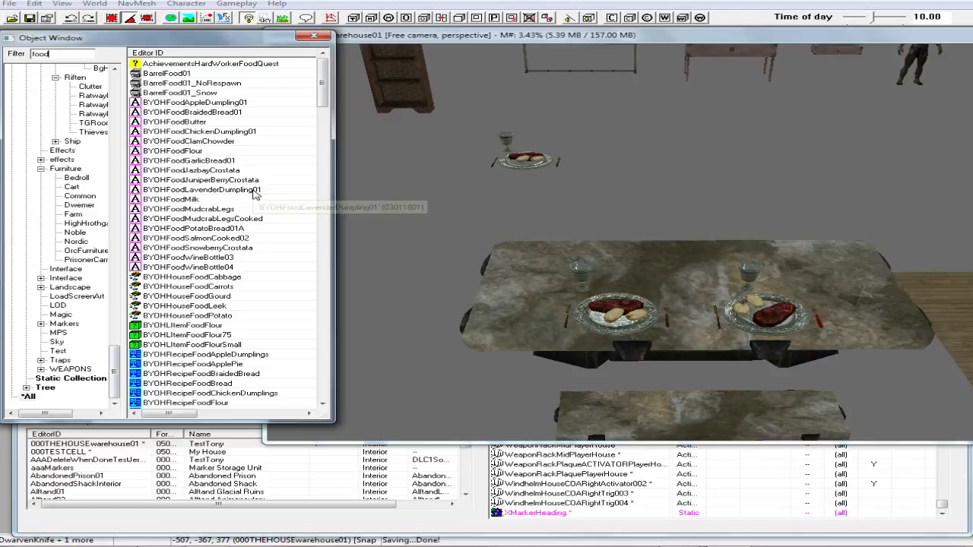
drag(135, 162, 134, 162)
right_click(194, 162)
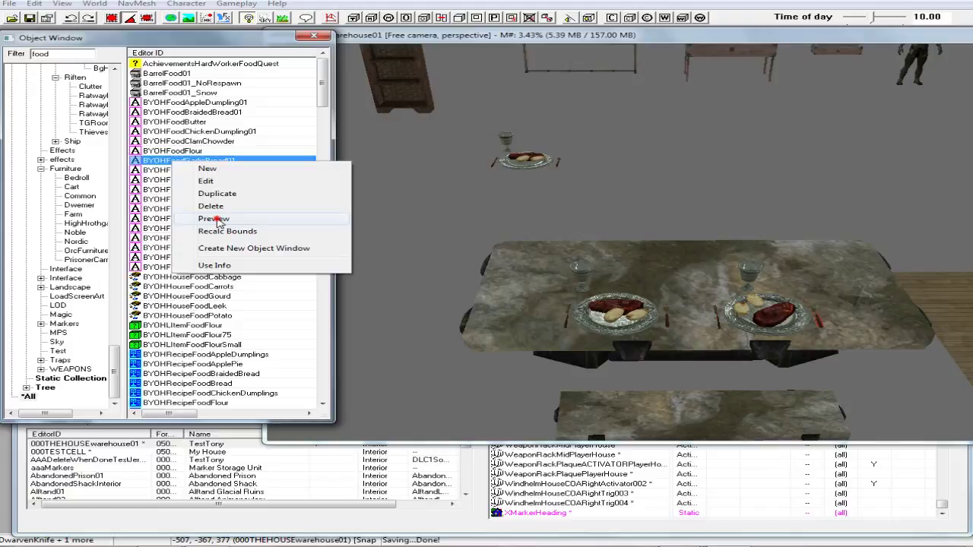
click(215, 219)
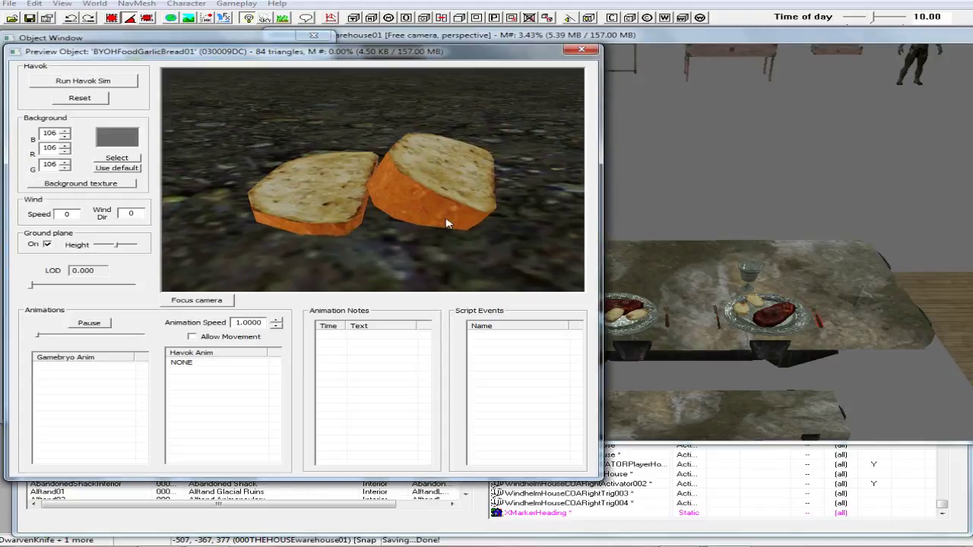
click(582, 50)
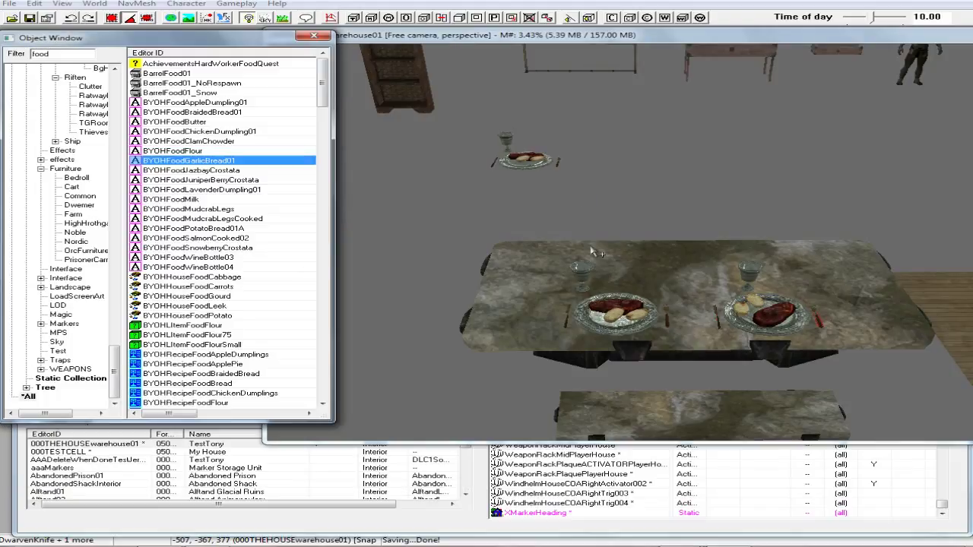
Duplicate the SilverPlate01 under the first place setting's meal on the stone table
click(594, 325)
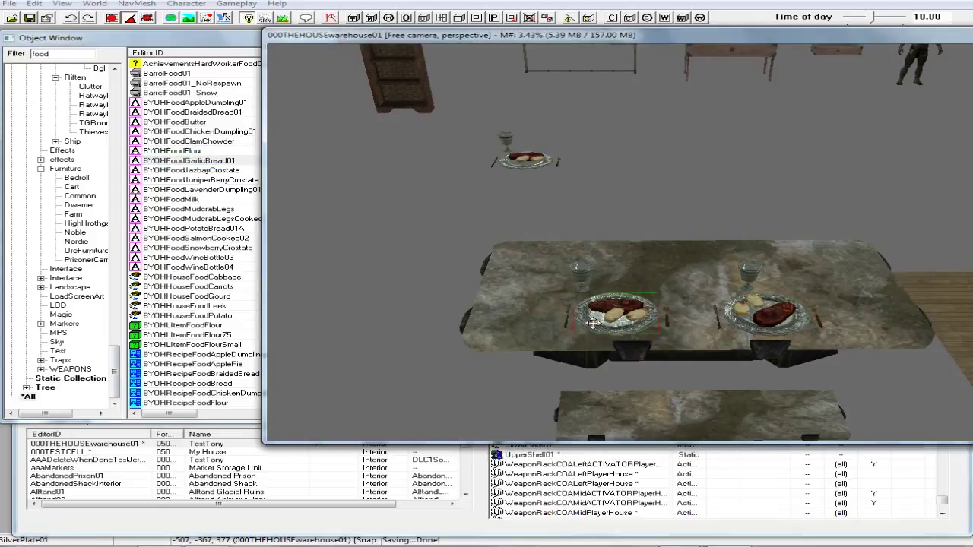
right_click(594, 324)
click(639, 438)
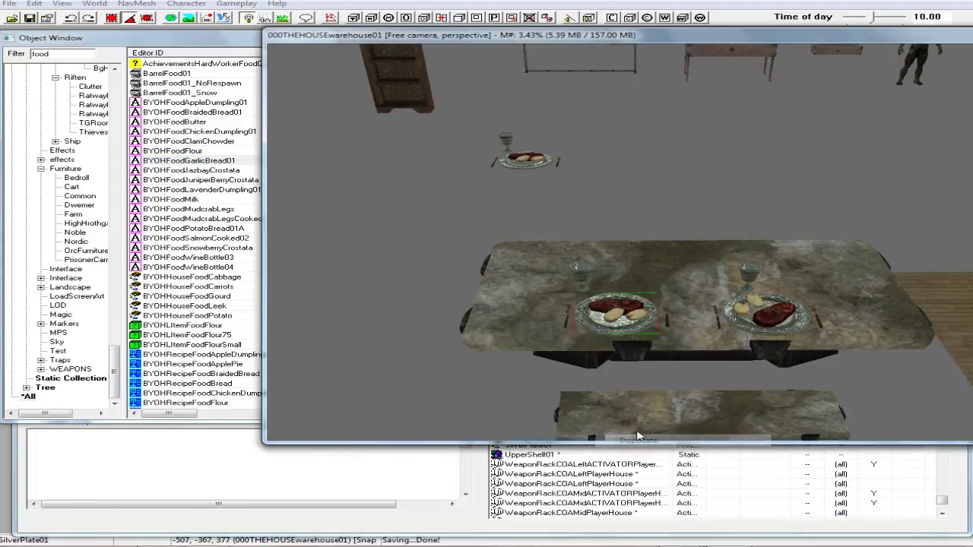
Move the duplicated silver plate to the middle of the stone table between the two goblets and scale it down slightly
drag(616, 312, 680, 274)
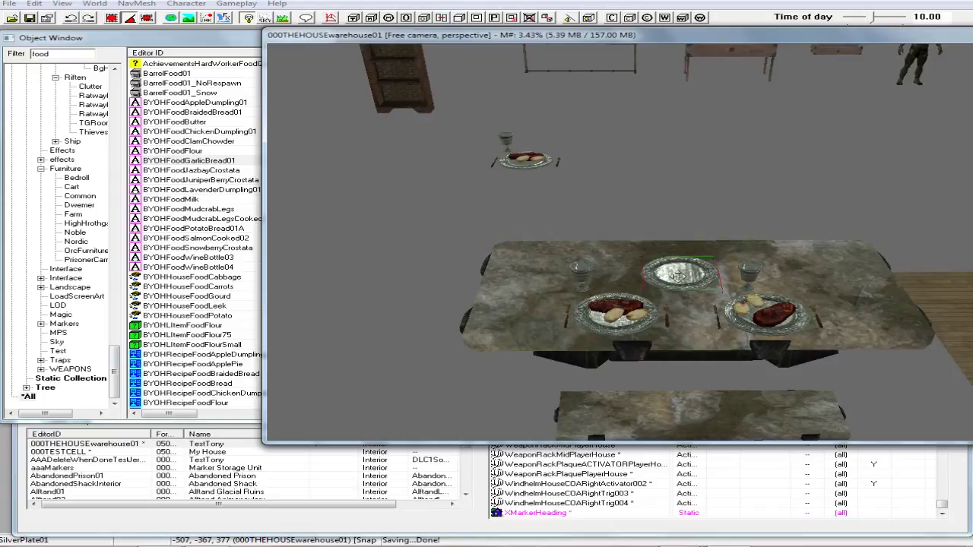
drag(679, 275, 679, 282)
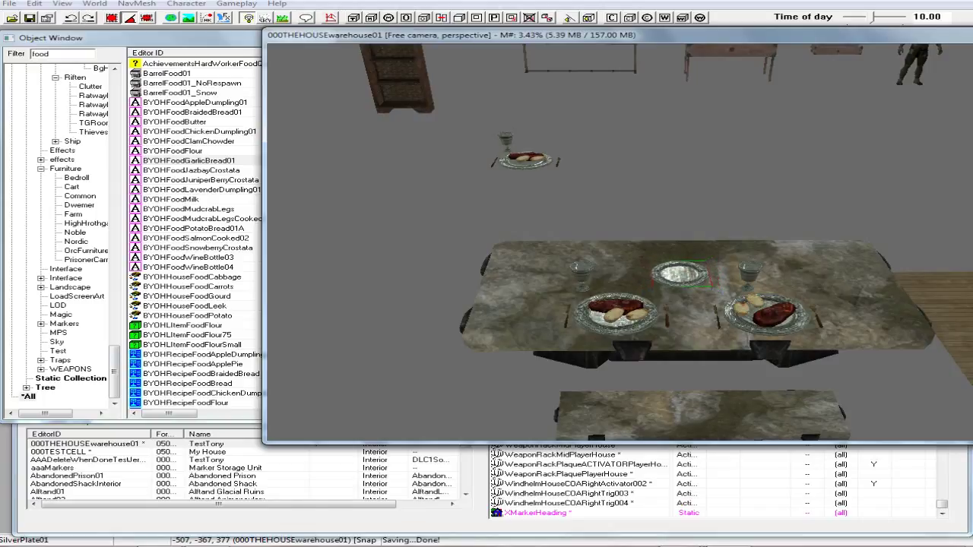
Place BYOHFoodGarlicBread01 on the small silver plate, raise it slightly and settle it onto the plate with the Havok simulation
click(139, 161)
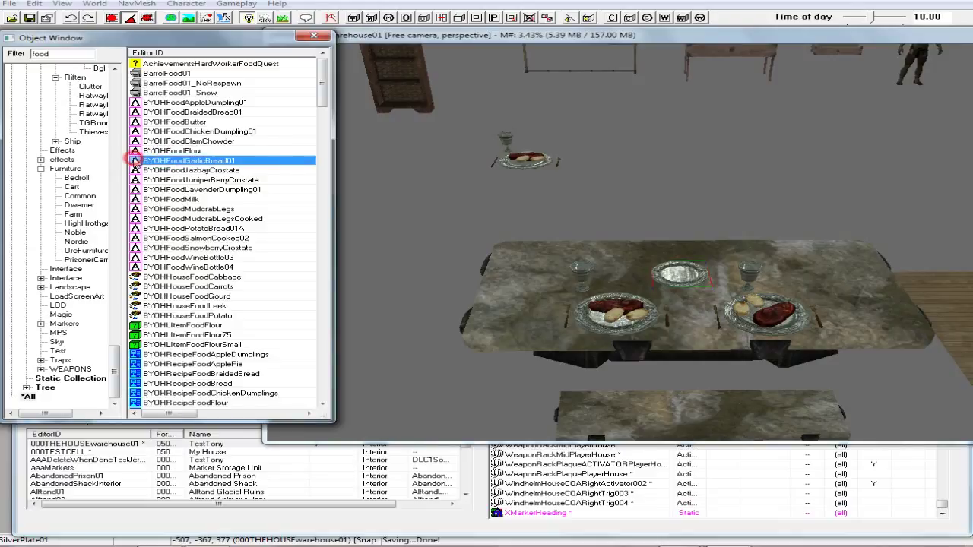
key(Escape)
click(684, 280)
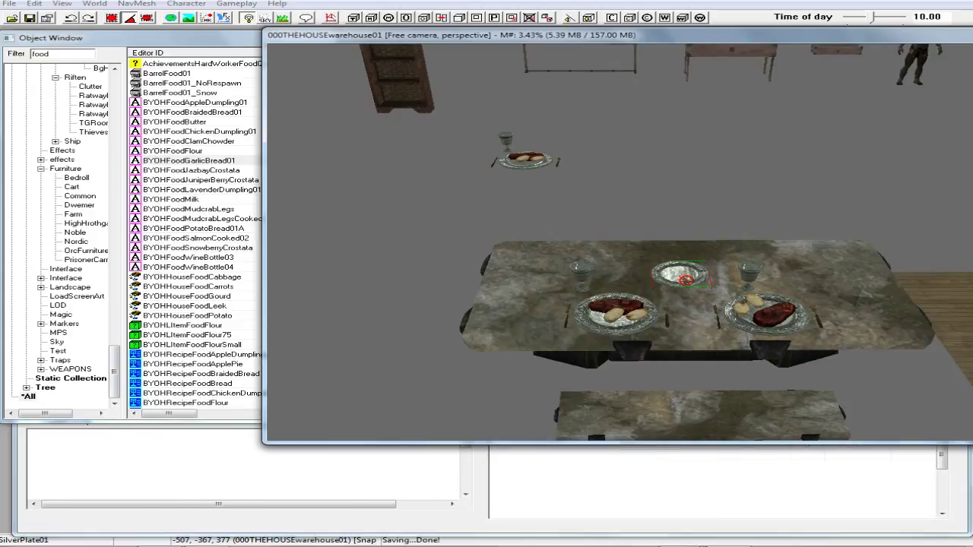
scroll(679, 278, up, 8)
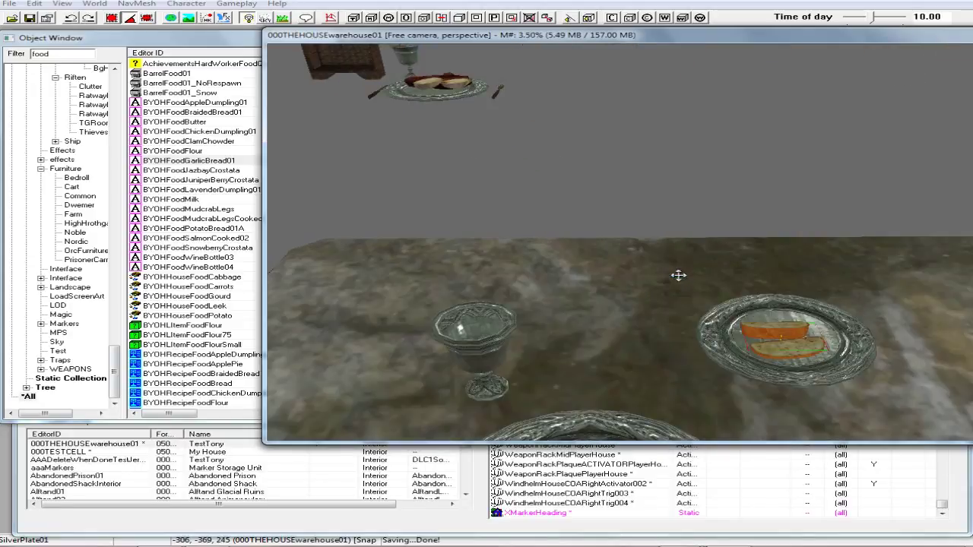
scroll(679, 279, down, 5)
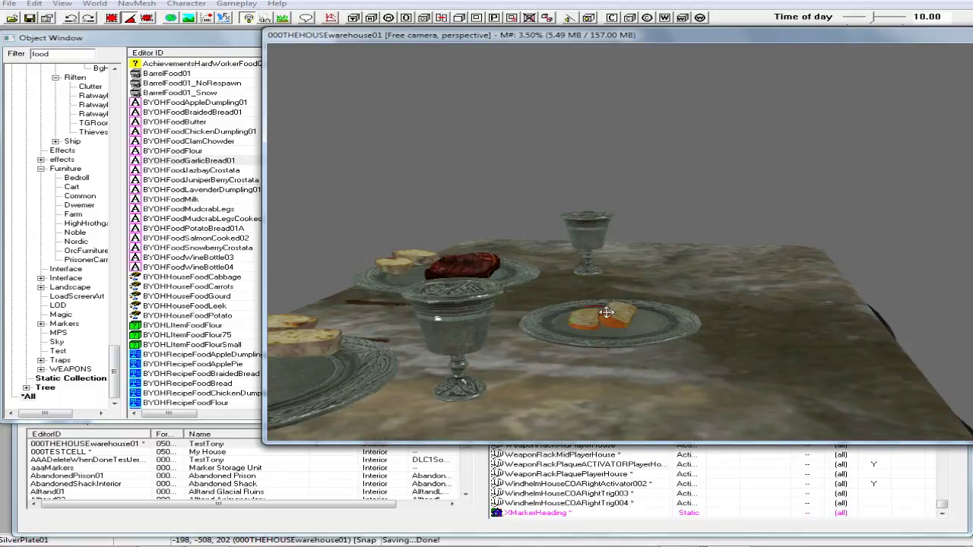
drag(617, 316, 617, 305)
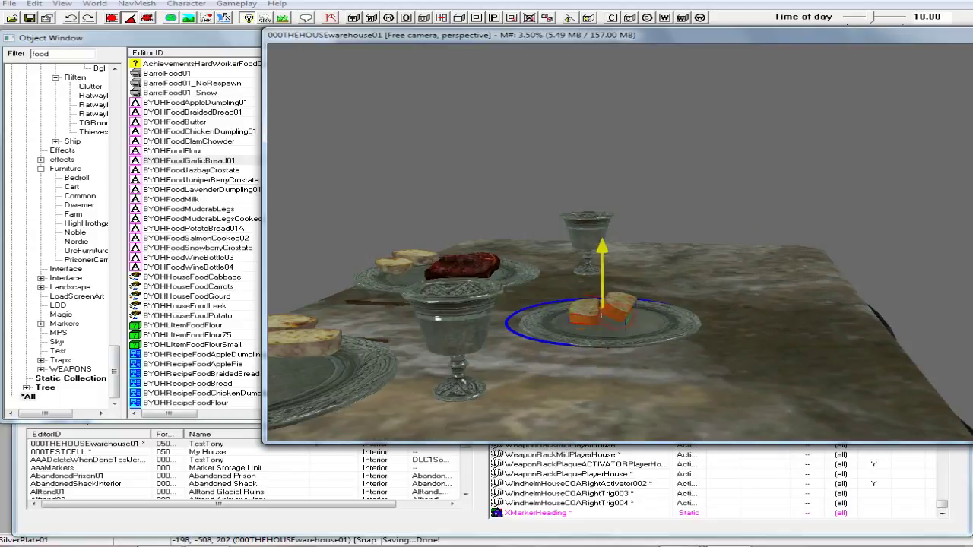
key(d)
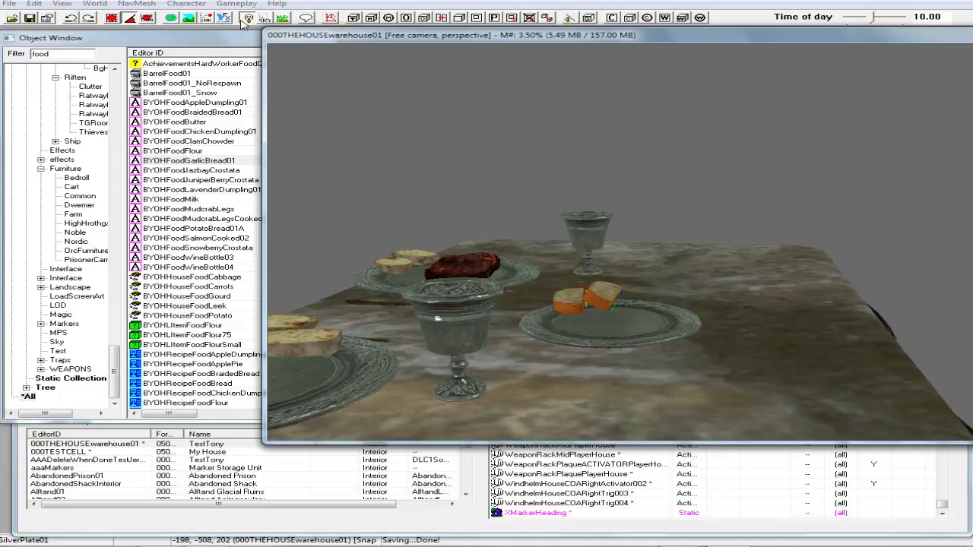
click(207, 17)
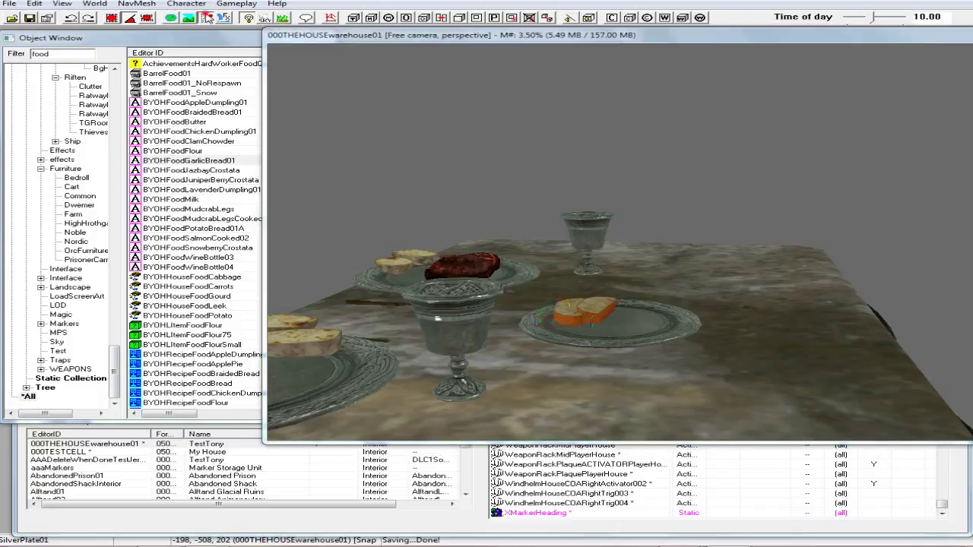
Duplicate the garlic bread and place the copy beside the first slices on the small plate
middle_drag(469, 245, 592, 321)
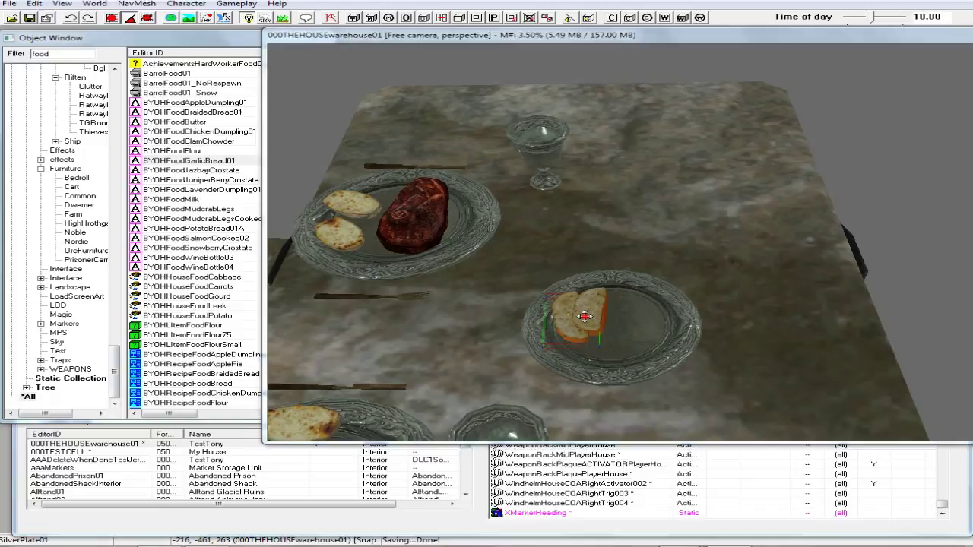
double_click(593, 322)
click(525, 361)
click(430, 387)
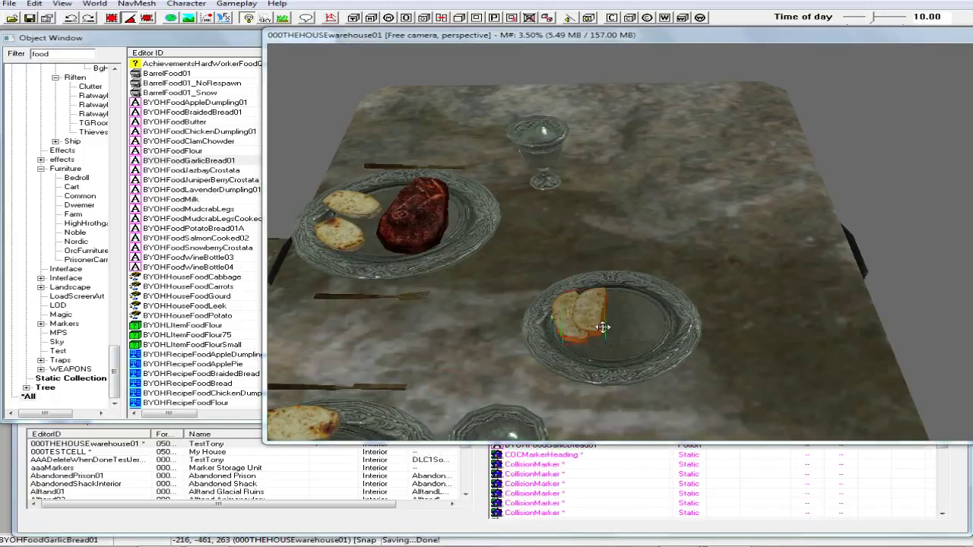
right_click(575, 323)
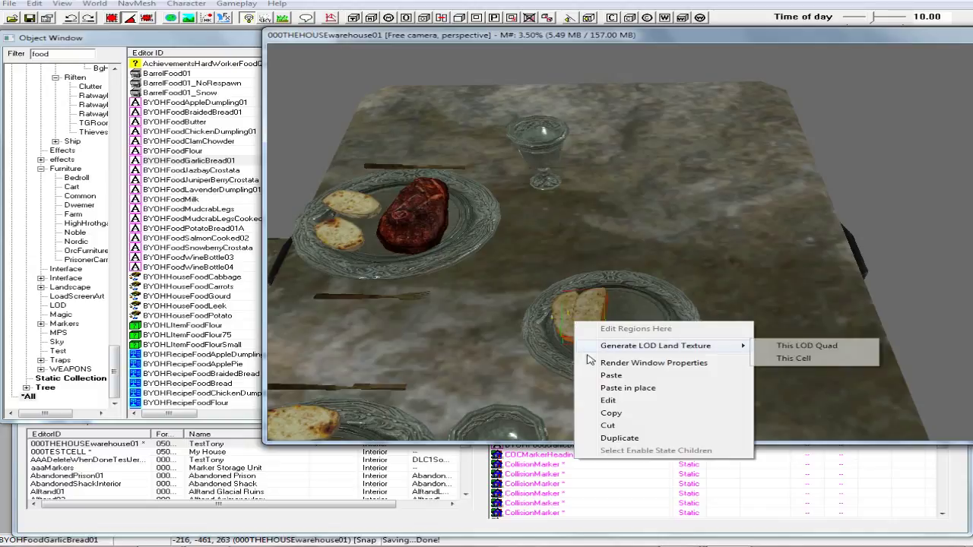
click(612, 438)
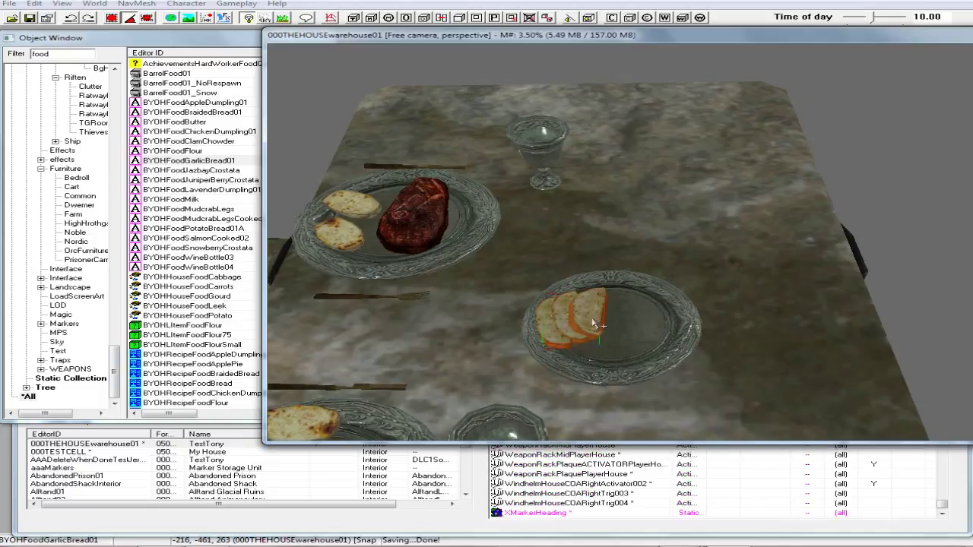
drag(595, 323, 606, 326)
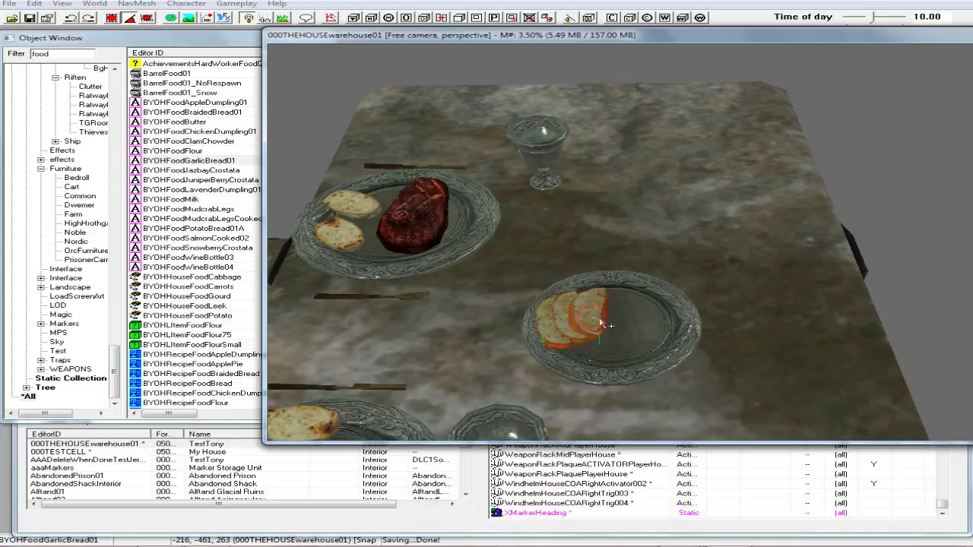
click(550, 330)
drag(550, 330, 642, 304)
mouse_move(611, 306)
middle_down()
mouse_move(597, 280)
mouse_move(602, 312)
middle_up()
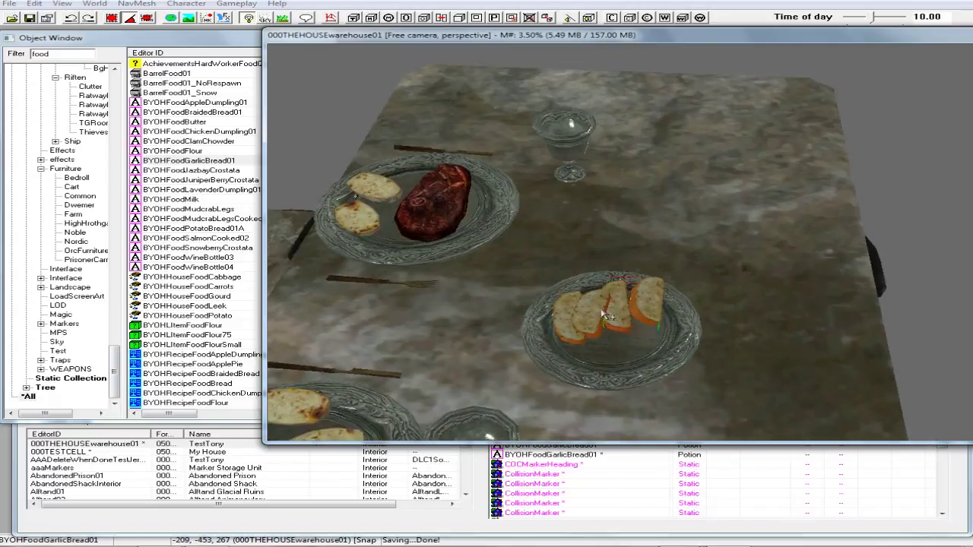
Duplicate the garlic bread again, rotate the copy across the empty part of the small plate and settle it with Havok
right_click(648, 308)
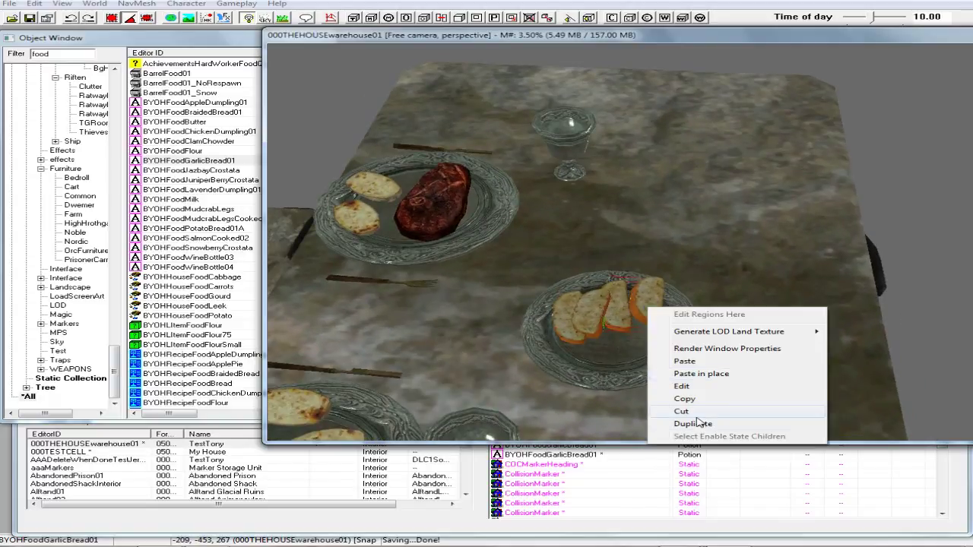
click(693, 424)
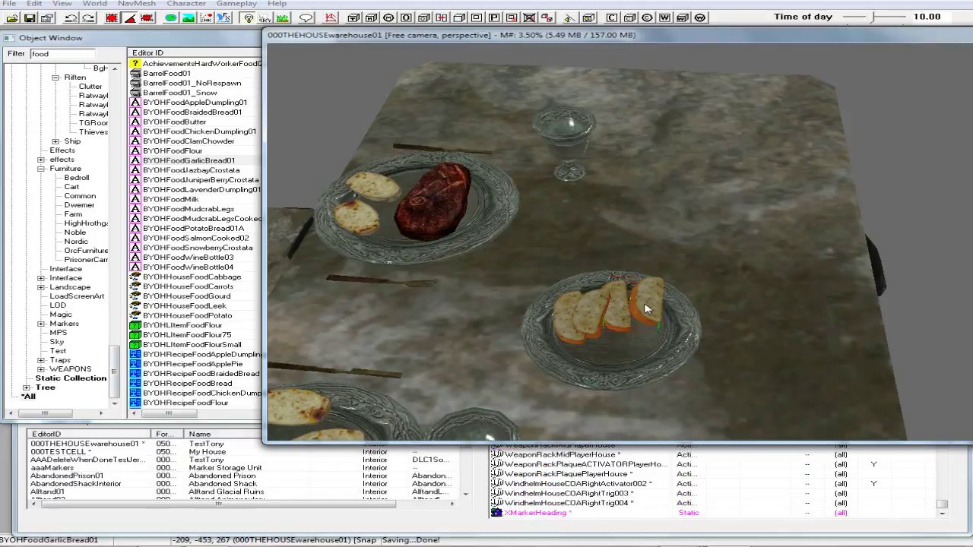
drag(641, 304, 634, 370)
right_drag(634, 370, 634, 371)
mouse_move(633, 370)
mouse_down()
mouse_move(637, 345)
mouse_move(644, 365)
mouse_up()
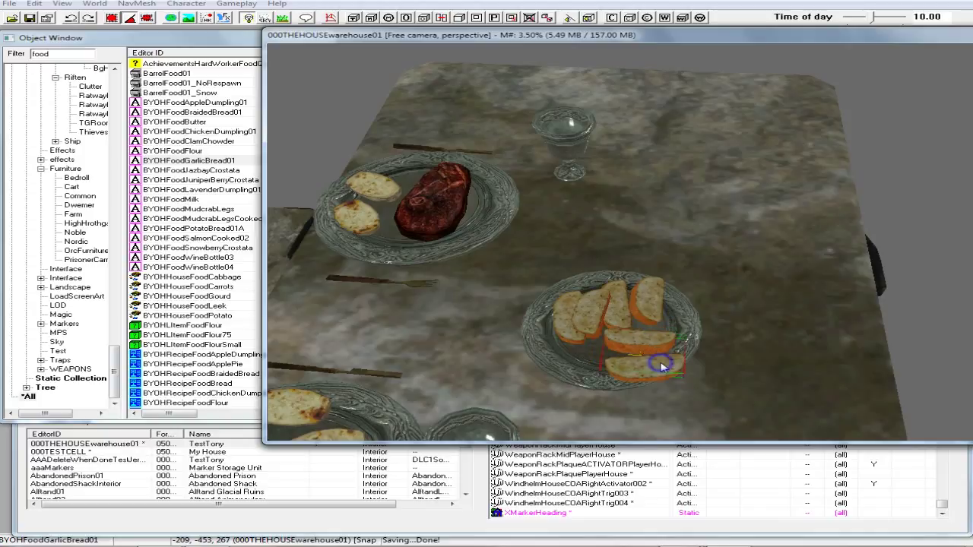
right_drag(642, 365, 612, 365)
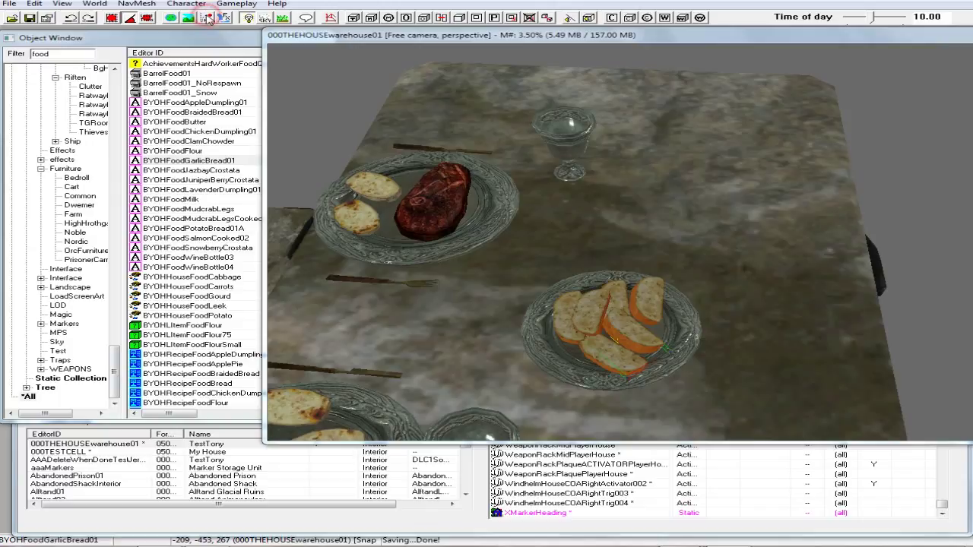
shift+middle_drag(464, 97, 479, 71)
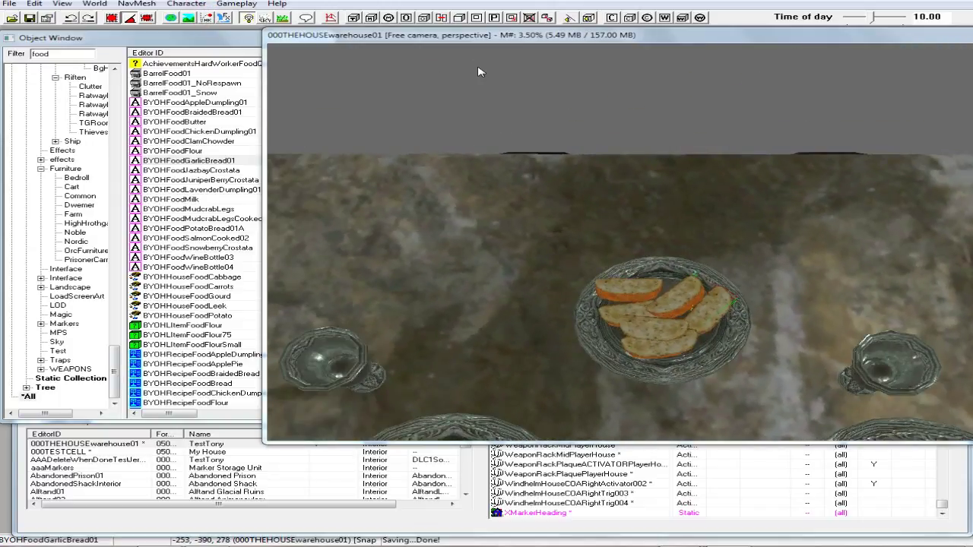
shift+middle_drag(521, 213, 533, 244)
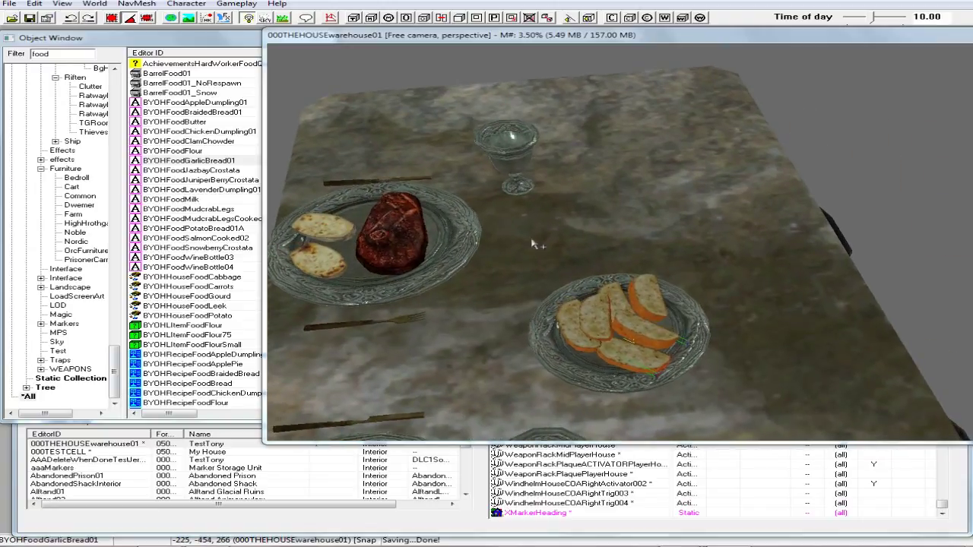
Duplicate the small silver plate with all its garlic bread and move the copy off the table beside the spare place setting
click(642, 295)
click(595, 311)
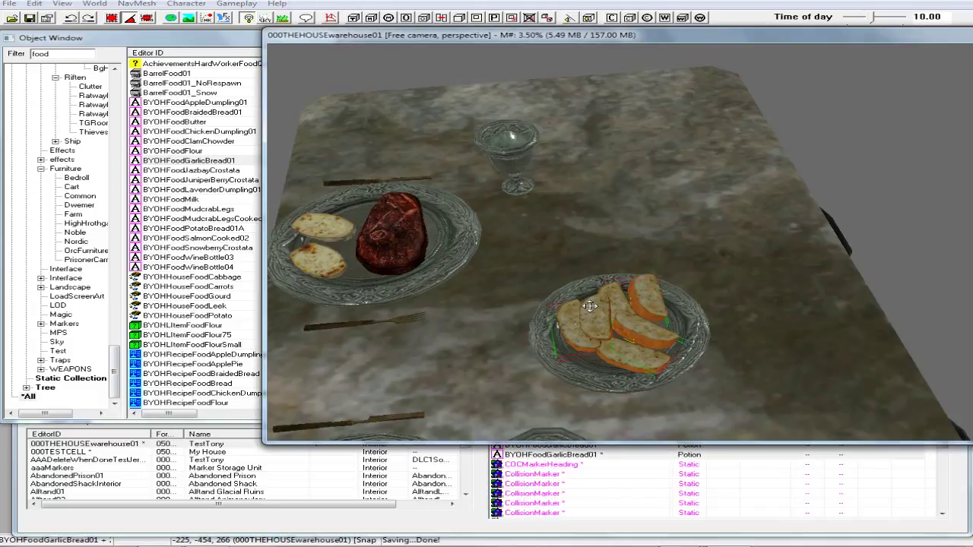
click(595, 386)
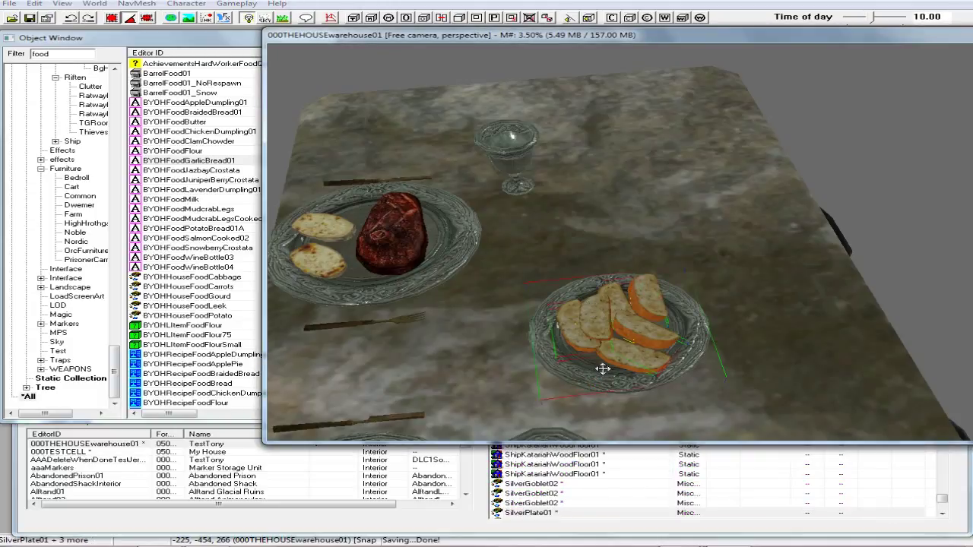
right_click(604, 369)
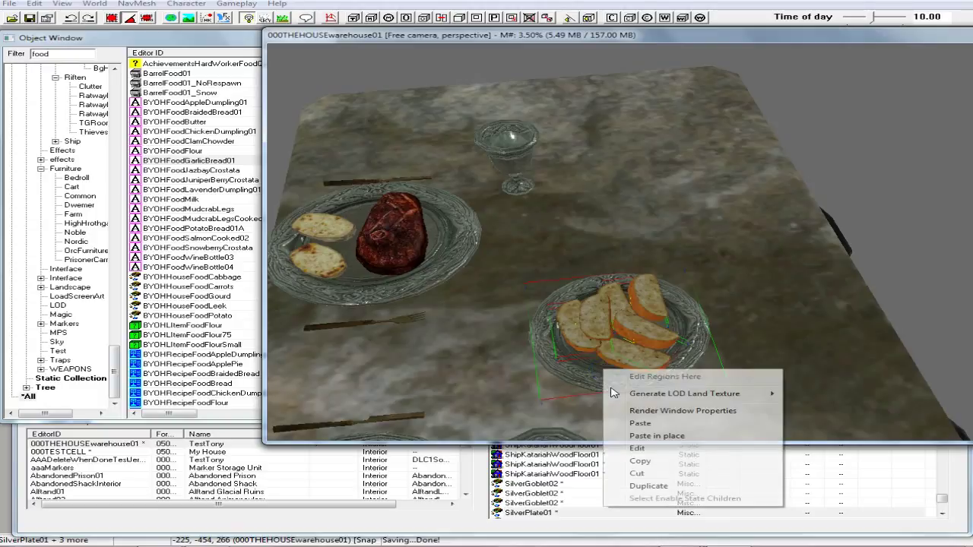
click(648, 485)
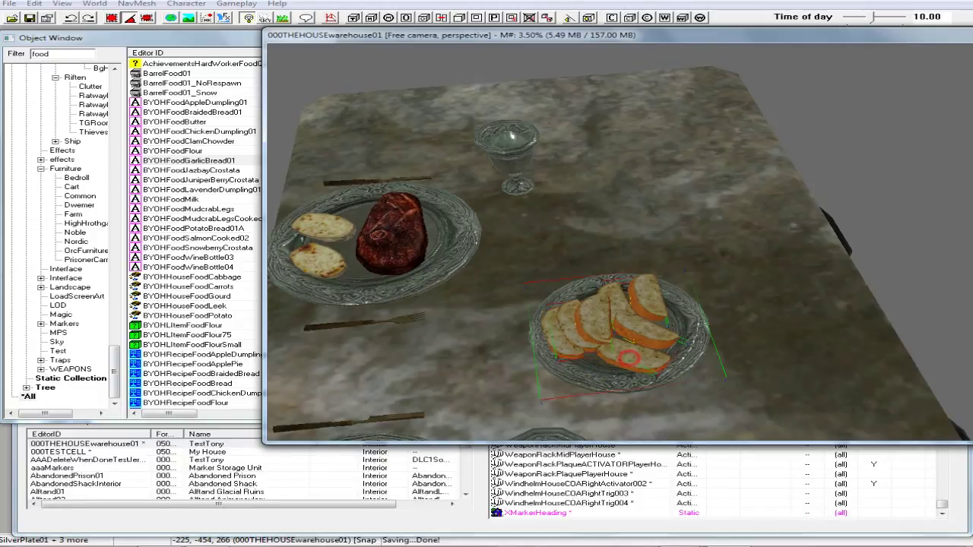
scroll(629, 364, down, 5)
drag(598, 370, 657, 287)
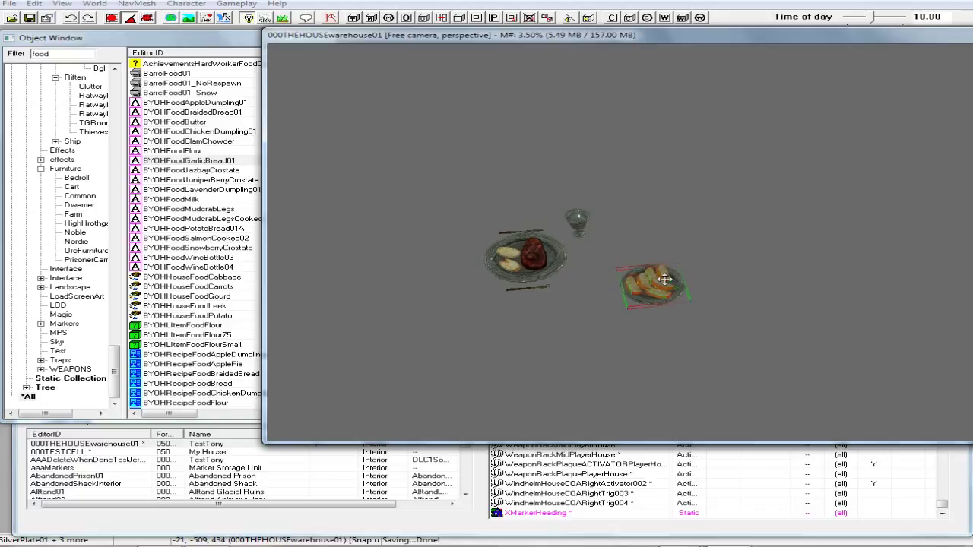
scroll(530, 355, down, 4)
middle_drag(530, 354, 569, 355)
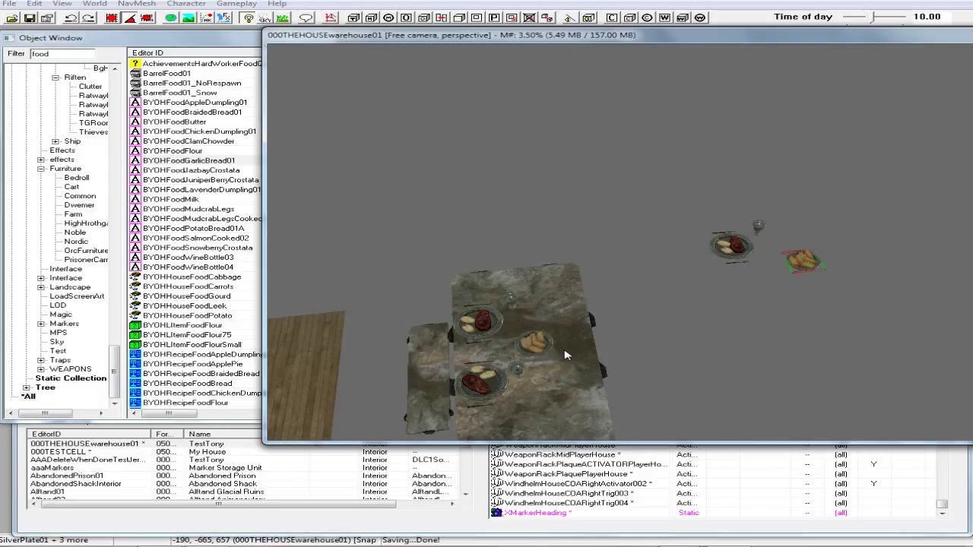
scroll(565, 356, up, 3)
scroll(593, 349, down, 5)
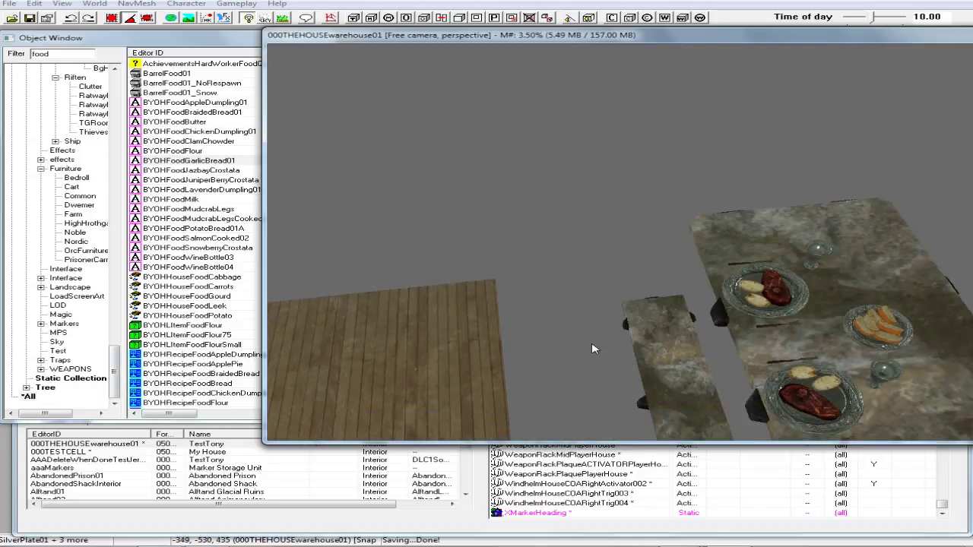
middle_drag(582, 349, 579, 347)
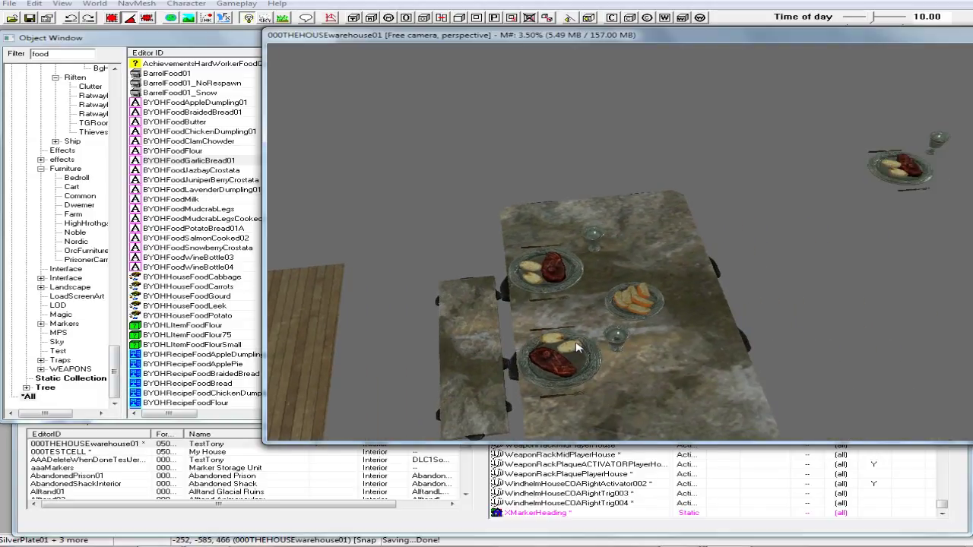
Browse the filtered food list for a drink or further dish for the table and select FoodMead
click(216, 259)
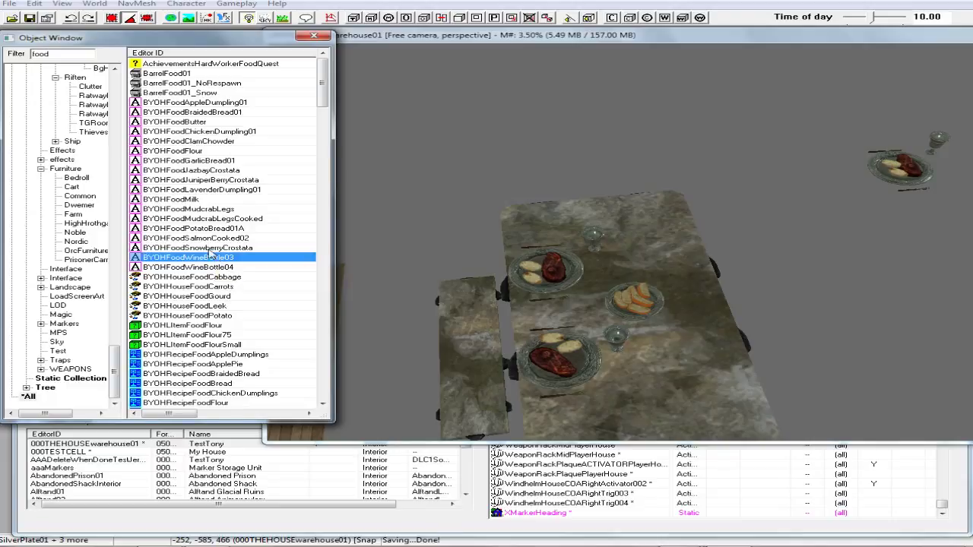
scroll(217, 300, down, 4)
scroll(215, 302, down, 4)
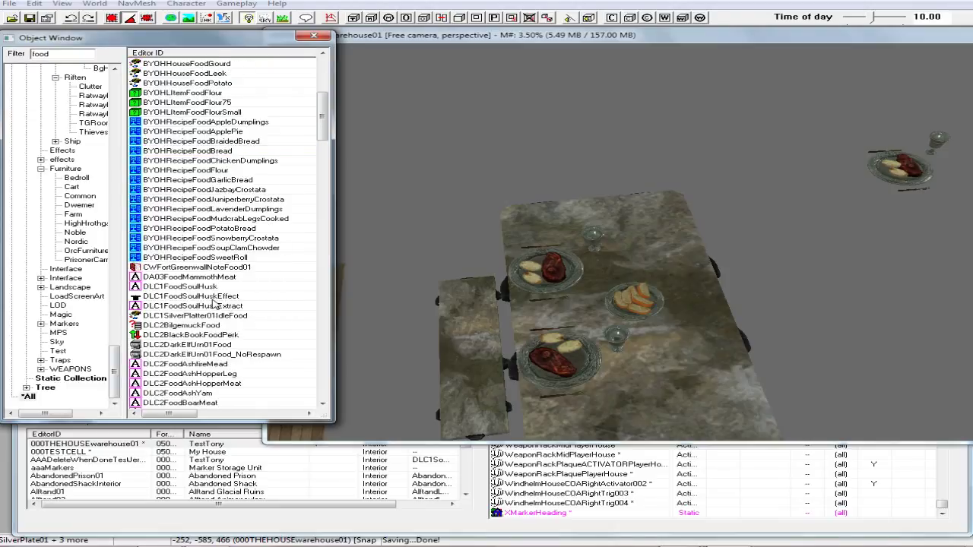
scroll(234, 290, down, 3)
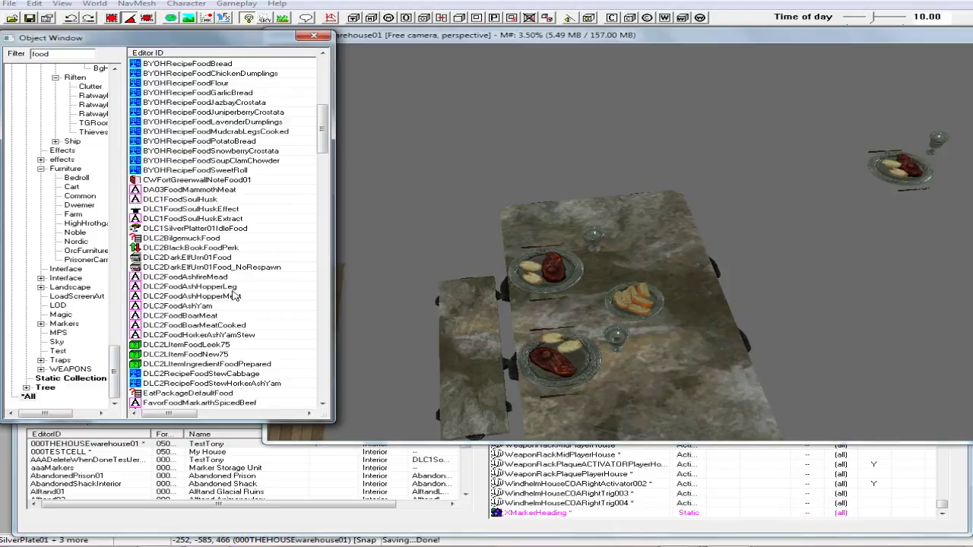
scroll(235, 295, down, 2)
scroll(235, 295, down, 6)
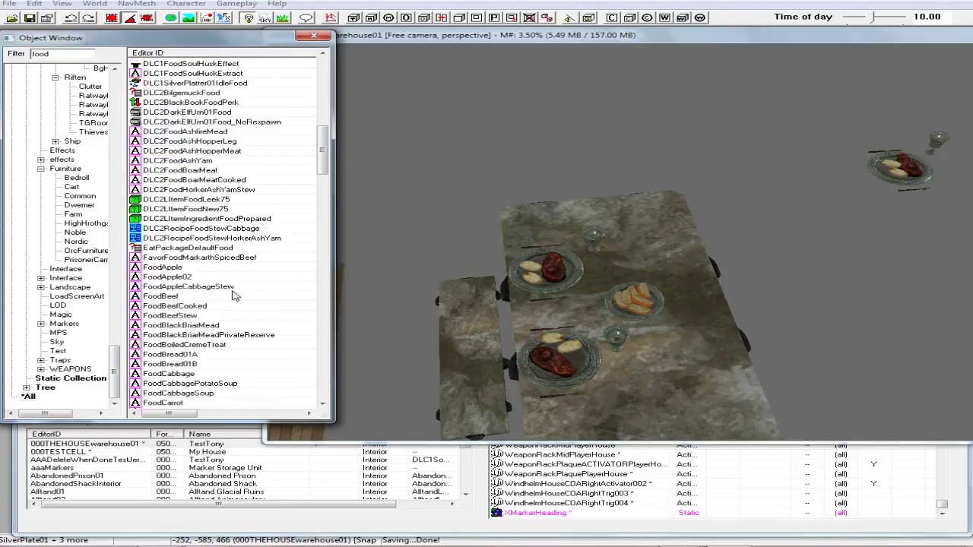
scroll(235, 296, down, 1)
scroll(235, 295, down, 7)
scroll(235, 295, down, 3)
scroll(235, 296, down, 2)
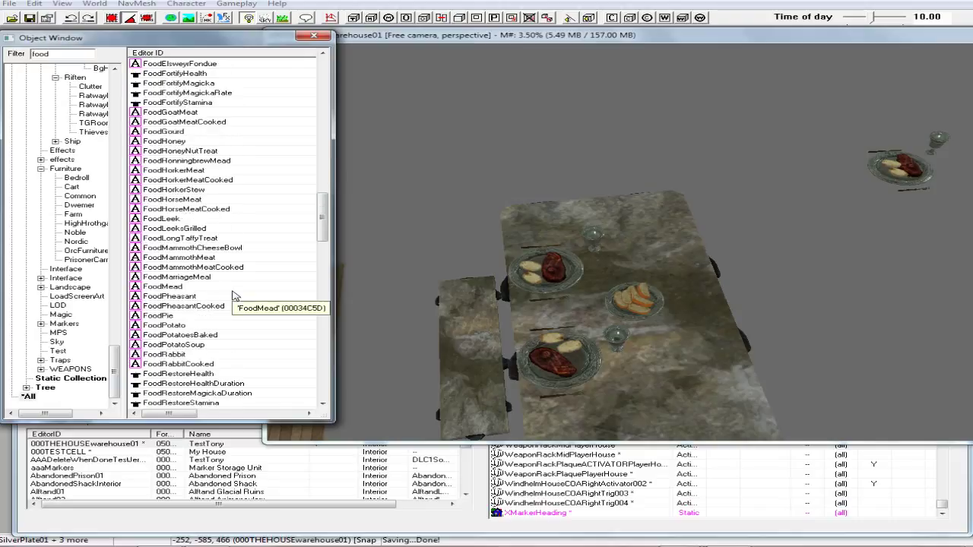
click(178, 288)
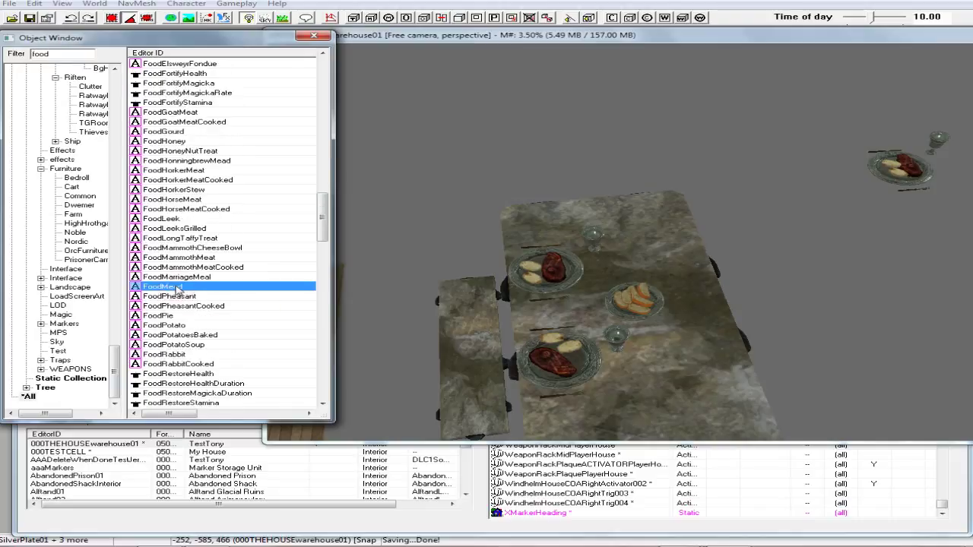
Place a FoodMead bottle on the stone table between the garlic bread plate and the goblet, and settle it with Havok
drag(137, 292, 618, 265)
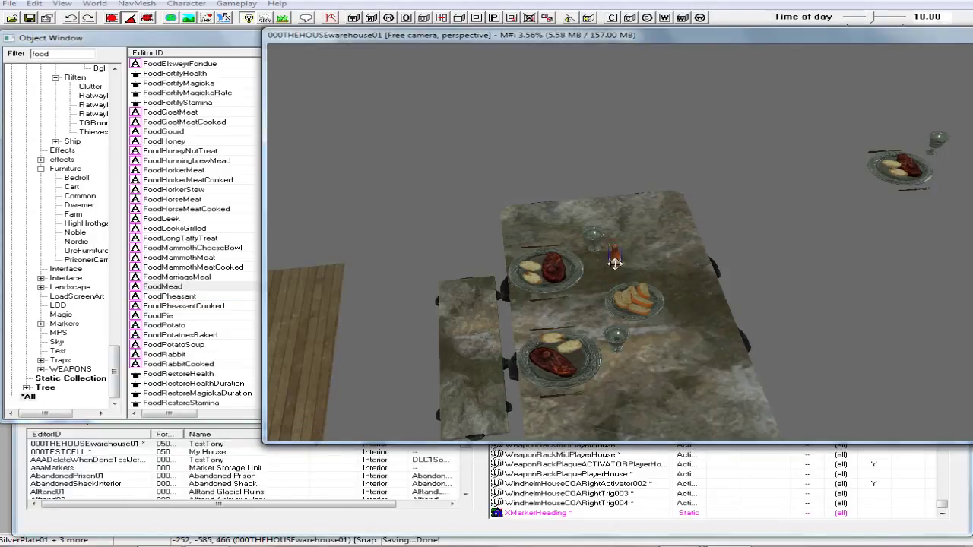
shift+middle_drag(635, 263, 527, 237)
scroll(532, 242, up, 5)
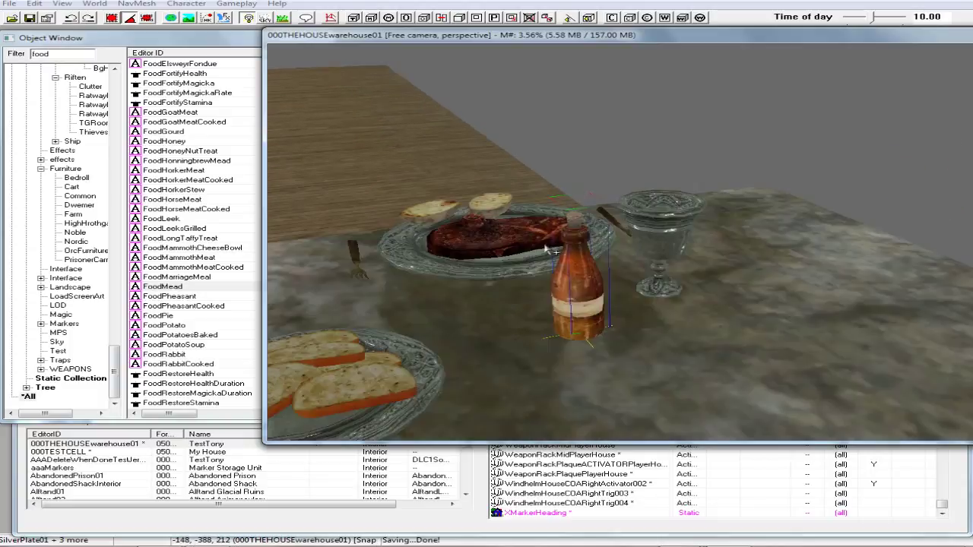
scroll(555, 259, up, 1)
drag(601, 274, 573, 270)
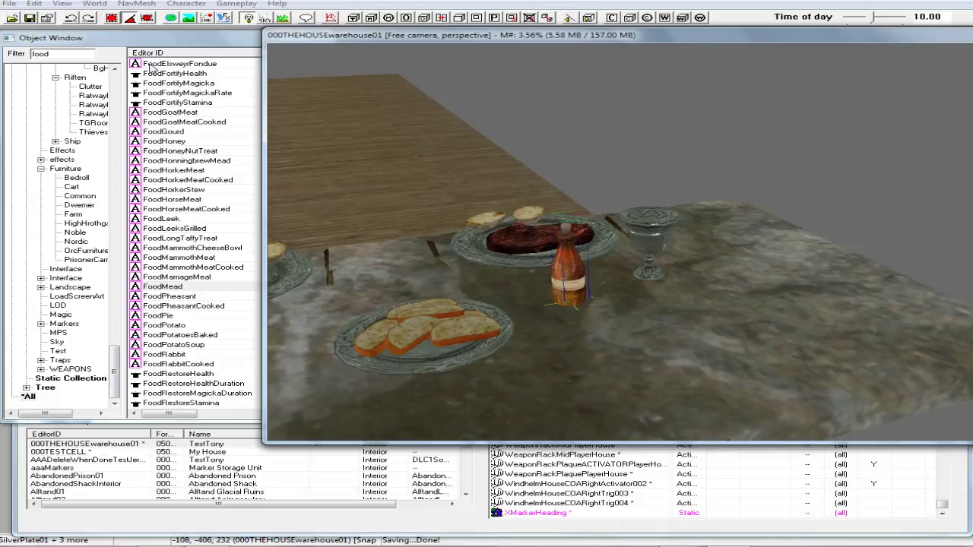
click(205, 18)
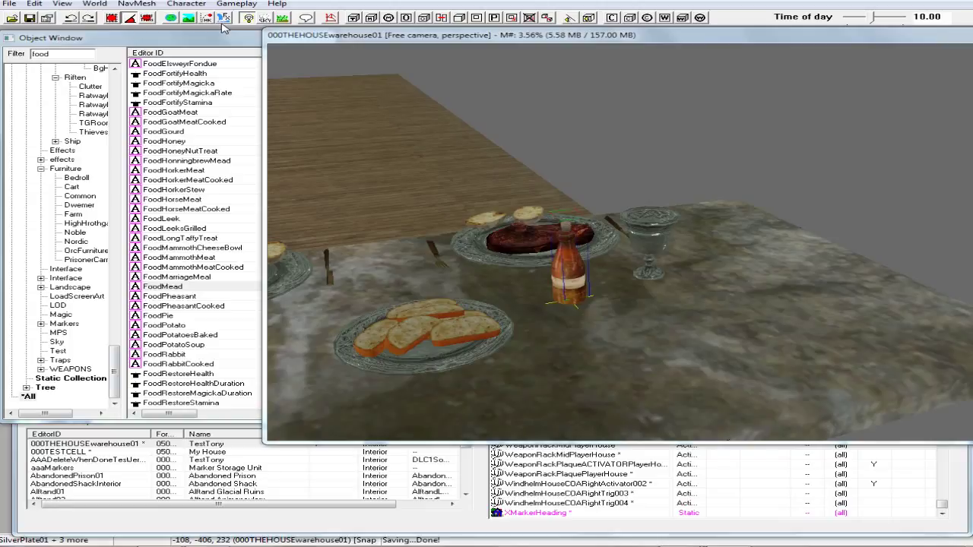
Enable Don't Havok Settle in the mead bottle's reference settings
double_click(570, 268)
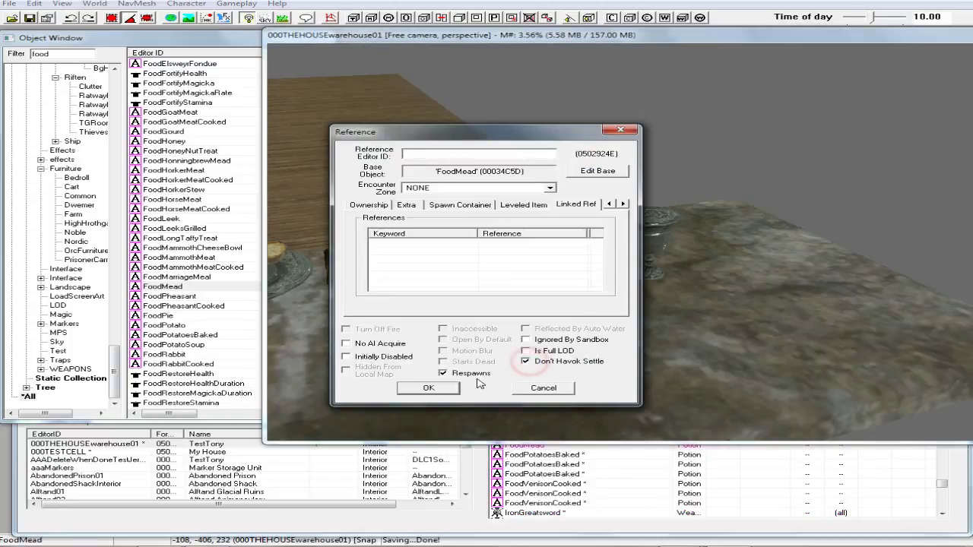
click(433, 388)
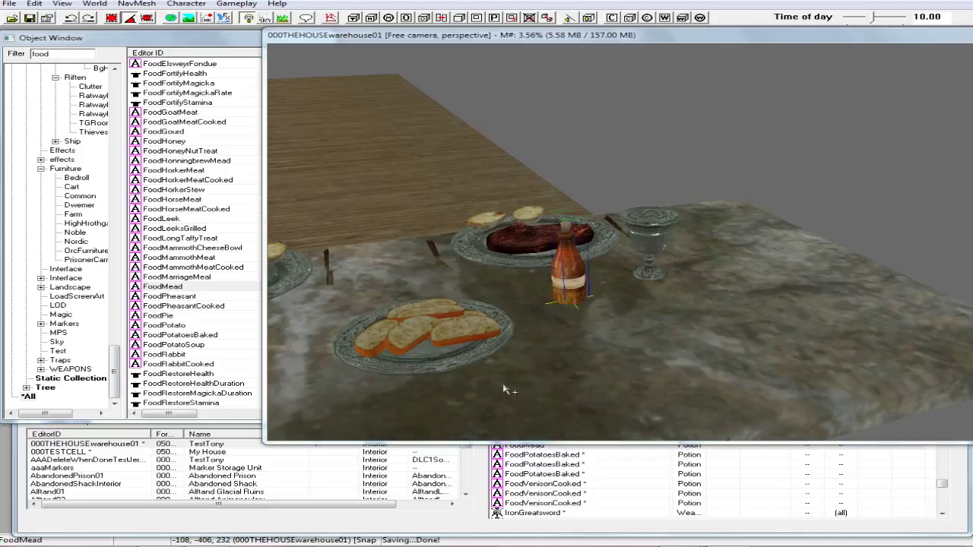
click(607, 35)
Duplicate the mead bottle and move the copy in front of the other venison plate
shift+middle_drag(562, 156, 575, 207)
scroll(534, 181, down, 3)
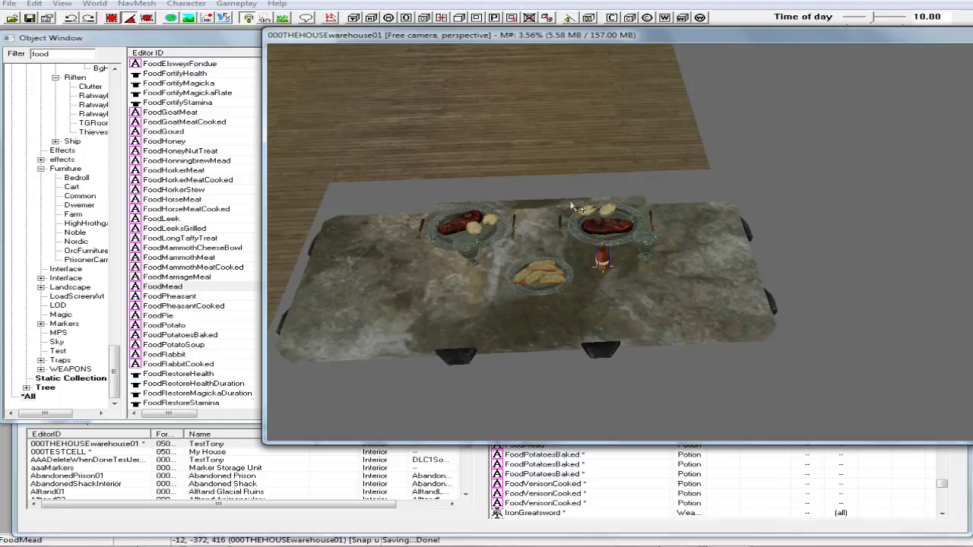
right_click(604, 263)
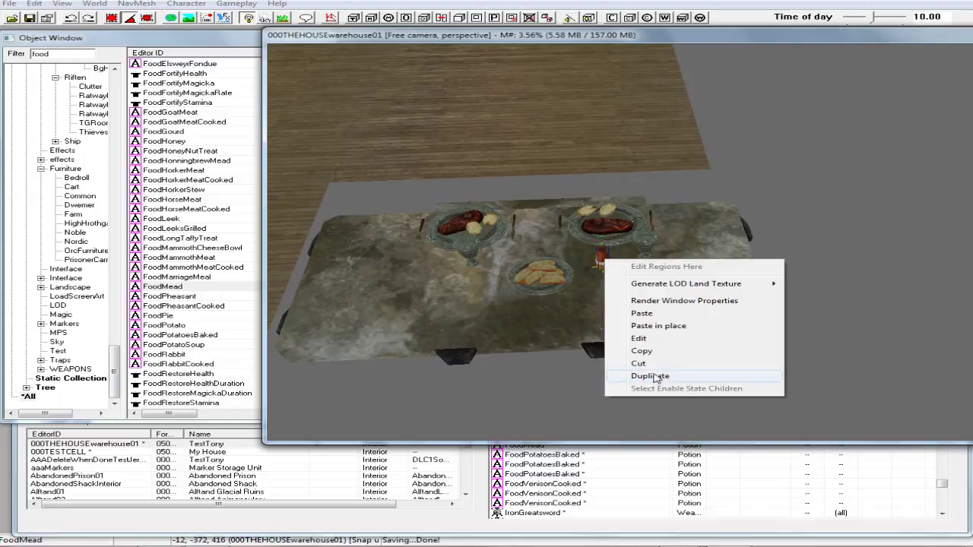
click(616, 376)
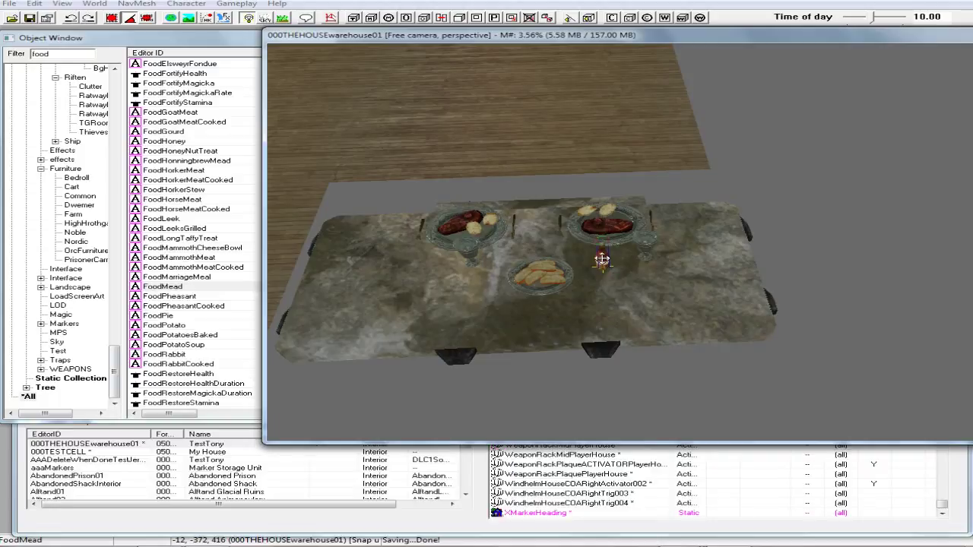
drag(601, 259, 428, 262)
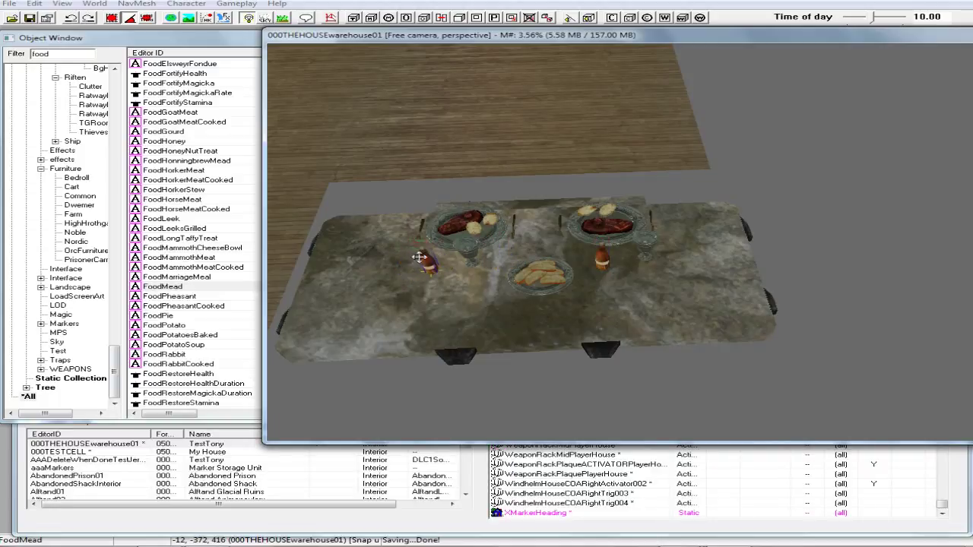
Shift the second setting's goblet slightly toward the garlic bread plate and bring its mead bottle closer to the goblet
click(472, 252)
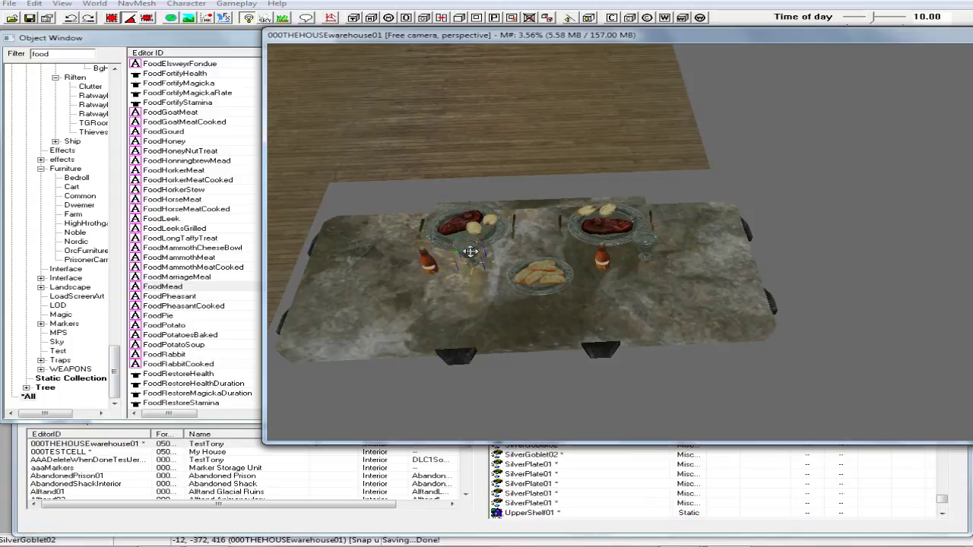
drag(470, 253, 485, 255)
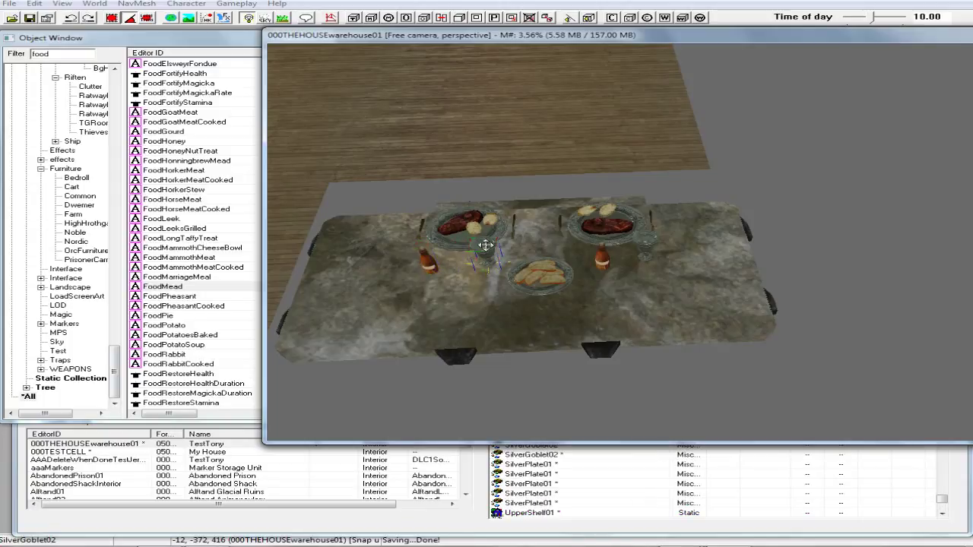
drag(427, 264, 441, 262)
Select the stone table and bench together with everything set on the table and copy the whole group
shift+middle_drag(462, 272, 403, 287)
scroll(364, 257, down, 2)
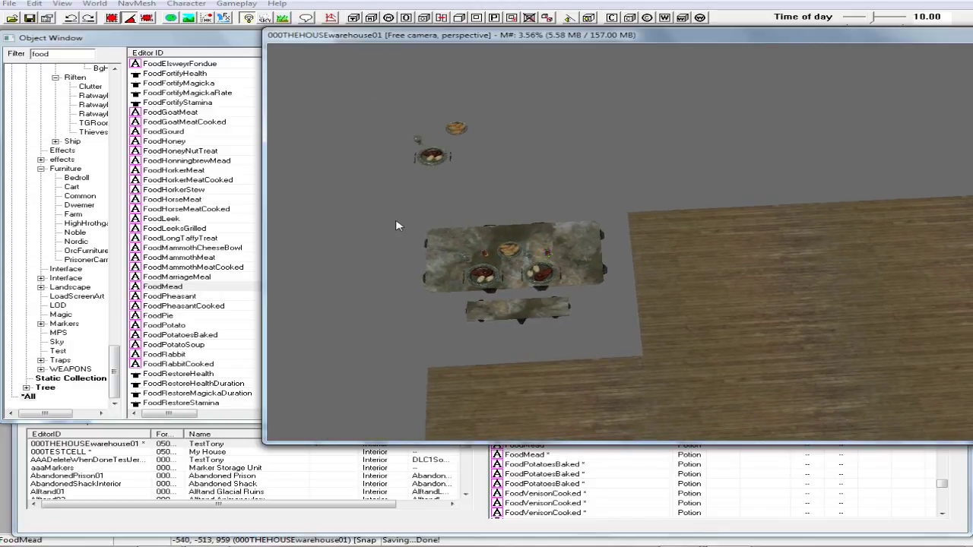
drag(403, 220, 615, 344)
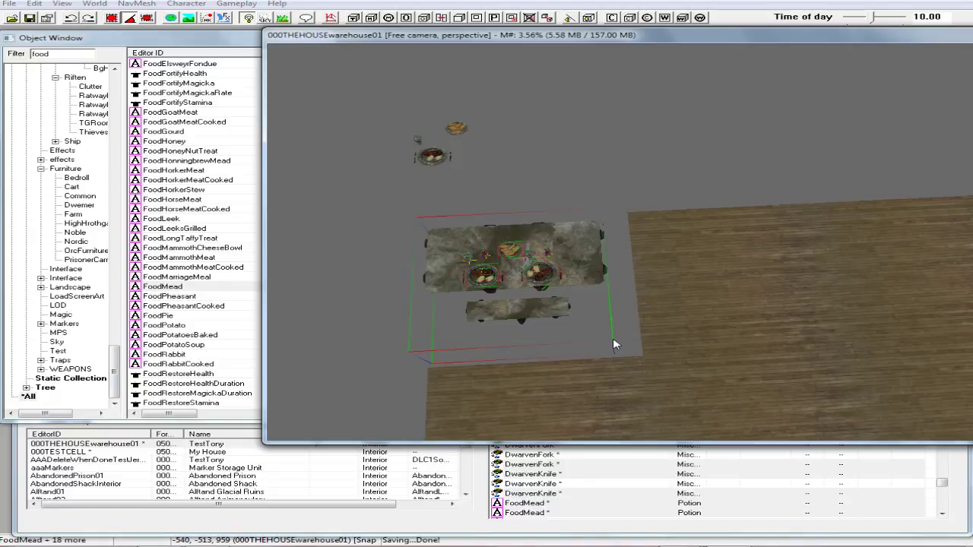
right_click(553, 262)
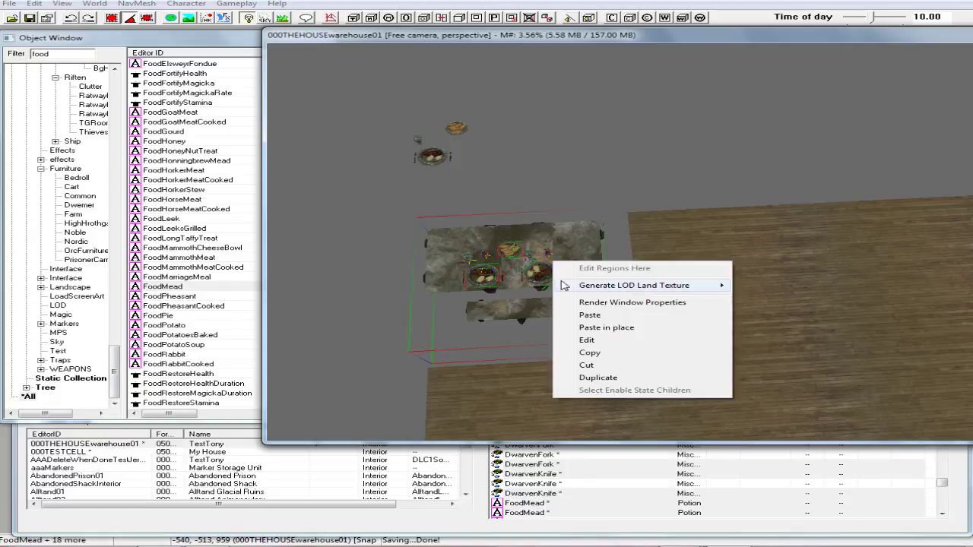
click(597, 353)
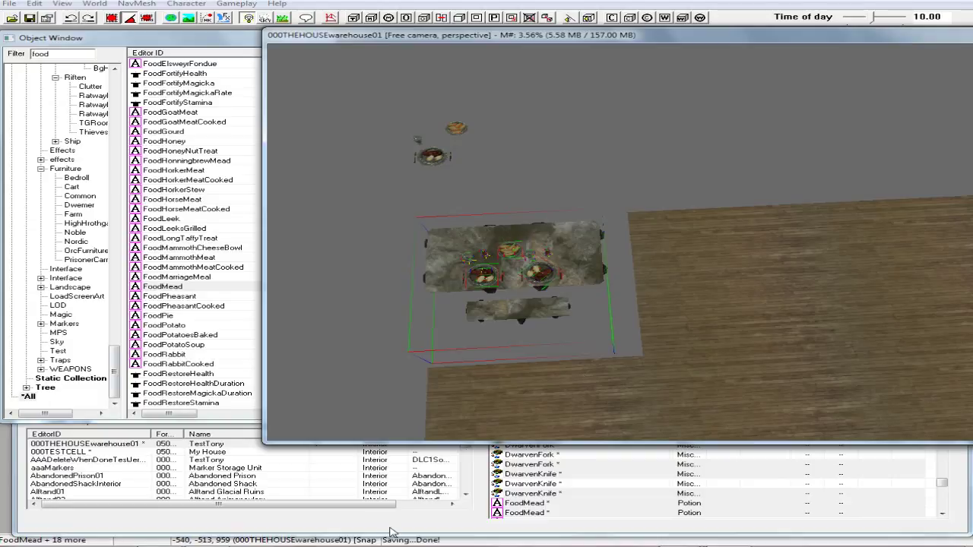
Load the 000TESTCELL interior and paste the copied dining set onto the stone floor between the two chandeliers
click(114, 444)
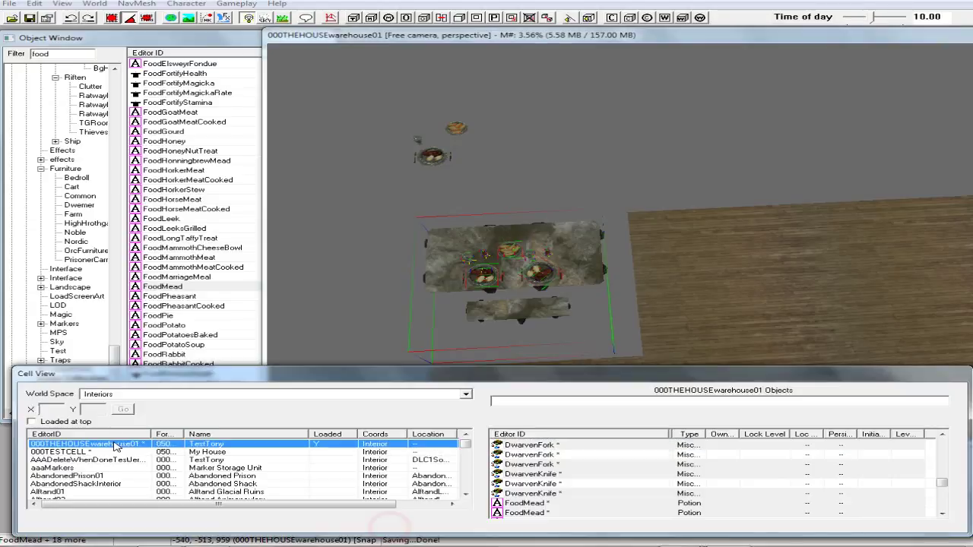
click(76, 452)
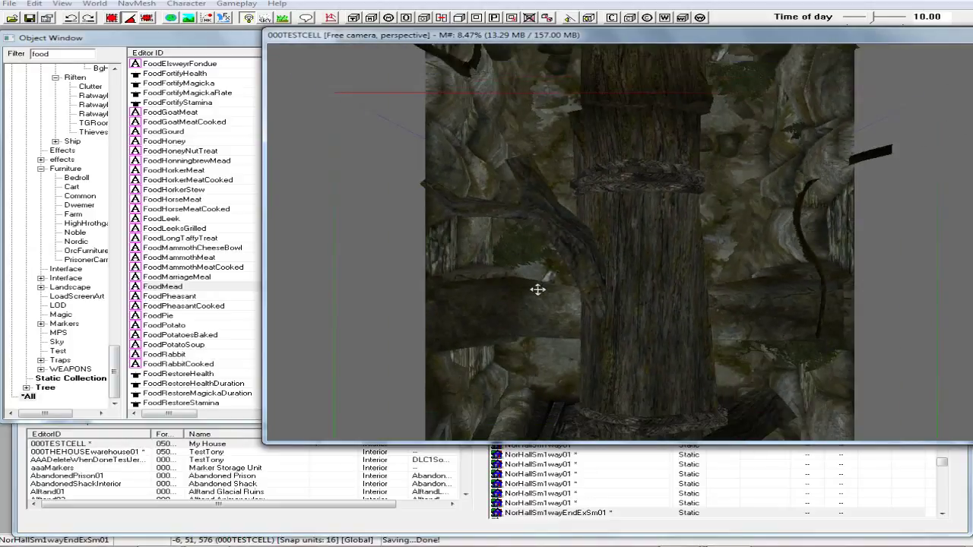
scroll(537, 289, down, 3)
shift+middle_drag(538, 290, 586, 260)
shift+middle_drag(603, 218, 584, 299)
scroll(574, 314, up, 4)
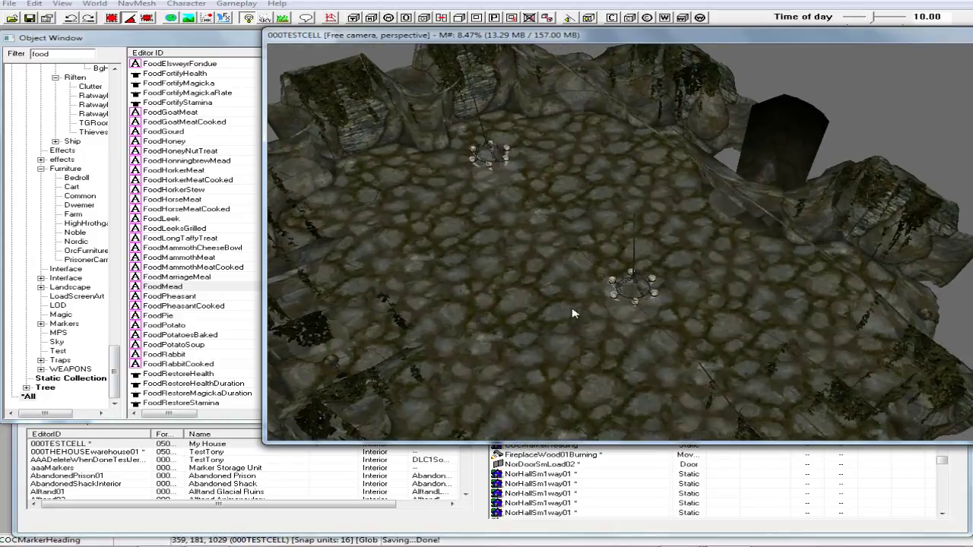
scroll(580, 318, down, 3)
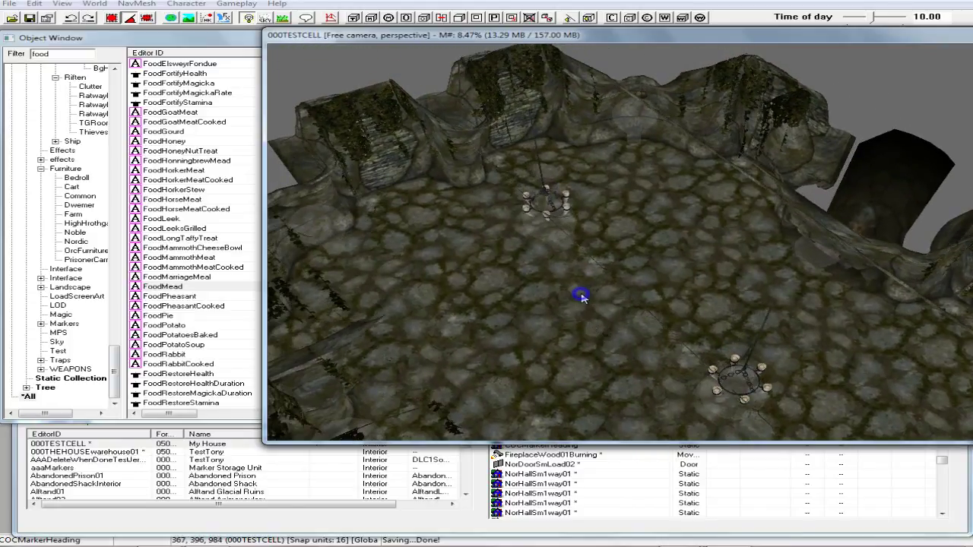
right_click(582, 297)
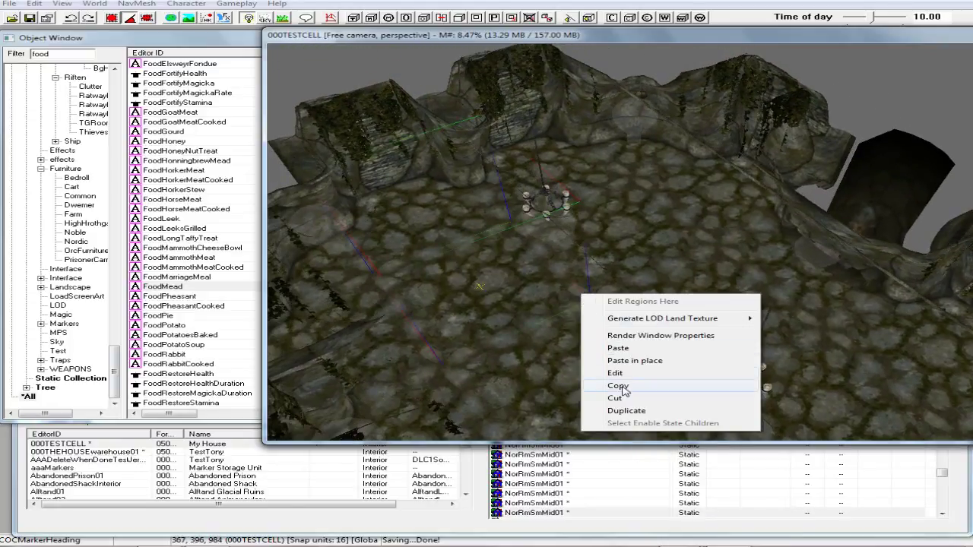
click(618, 348)
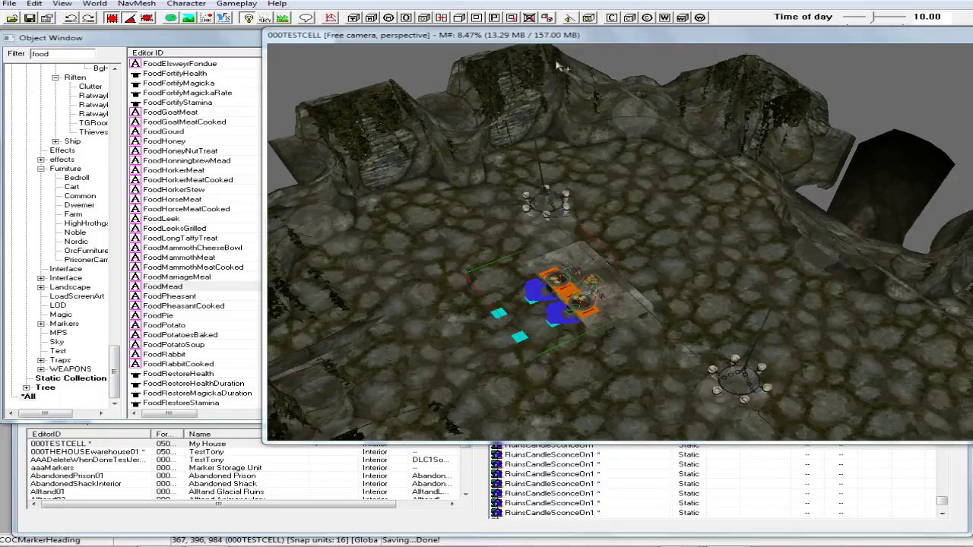
Raise the whole pasted dining set out of the floor, undoing the first move to keep the group selected
middle_drag(572, 151, 424, 124)
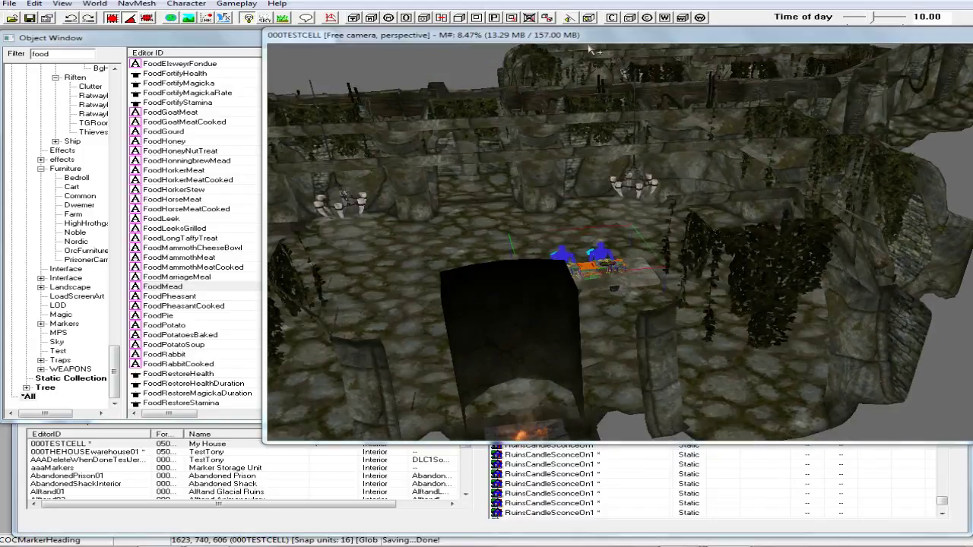
scroll(630, 238, up, 5)
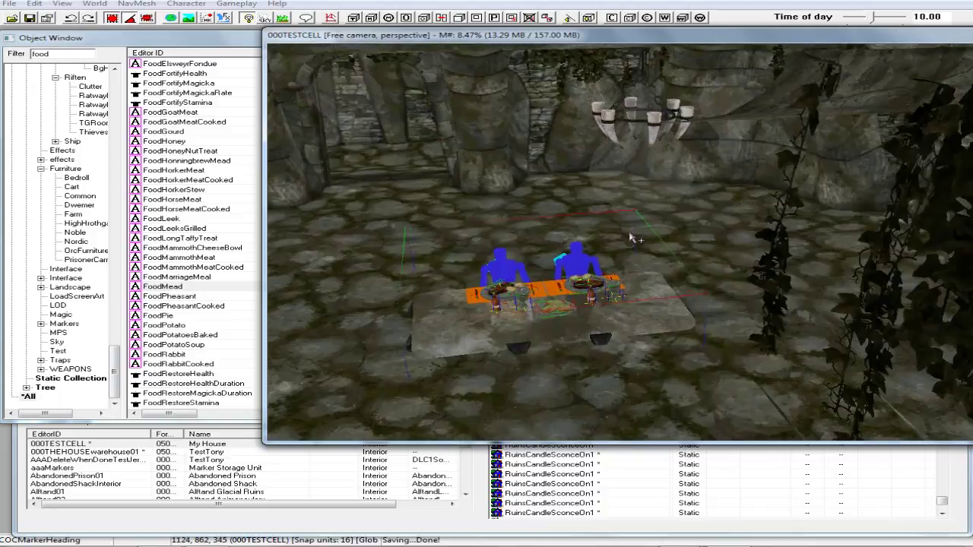
middle_drag(630, 238, 636, 213)
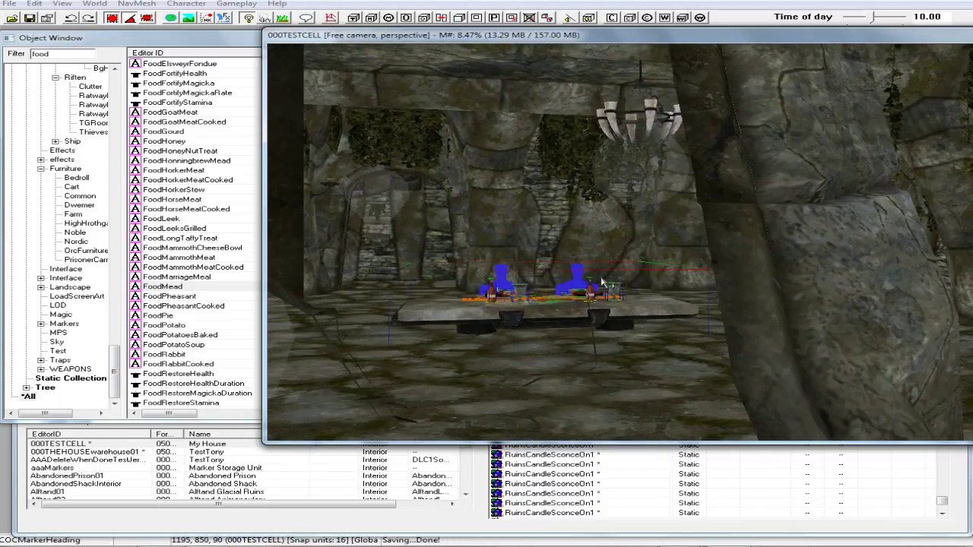
drag(579, 312, 589, 269)
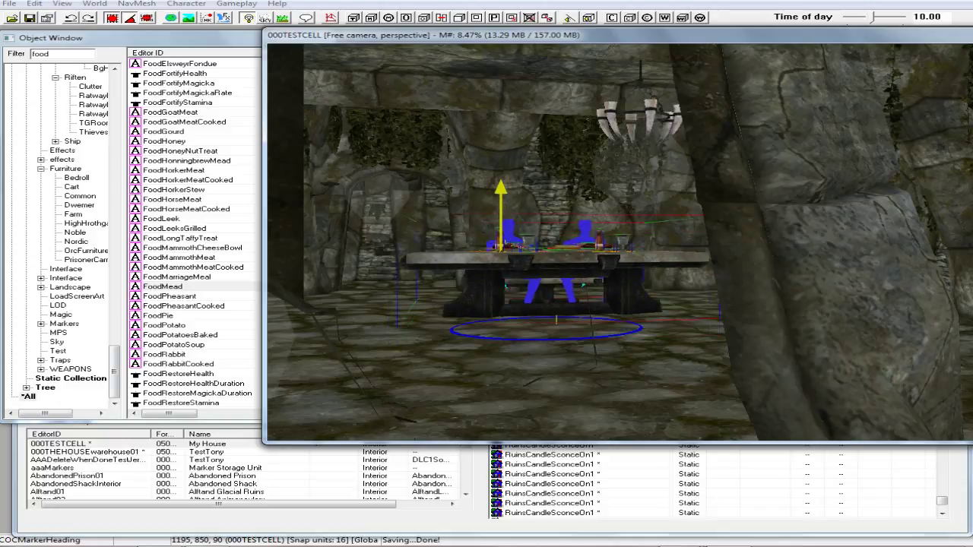
click(589, 256)
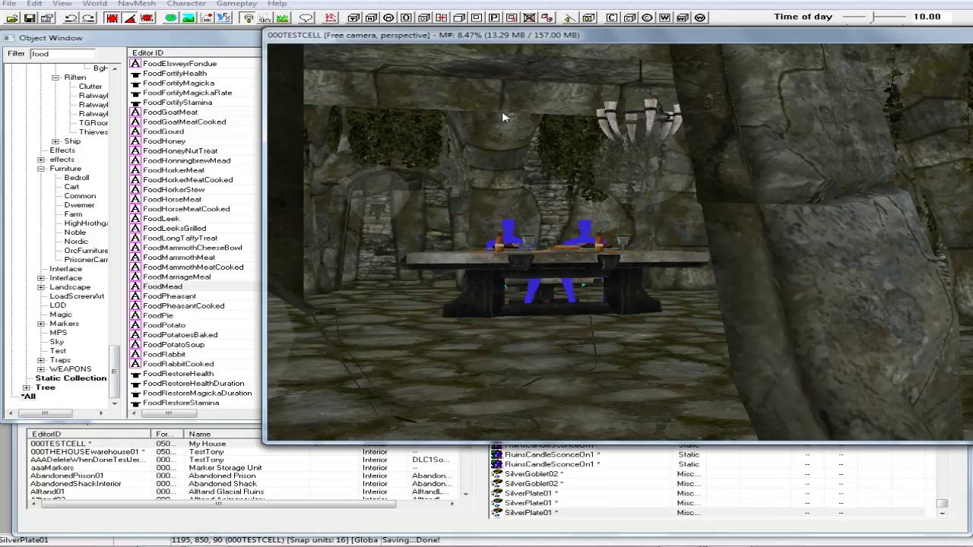
click(68, 18)
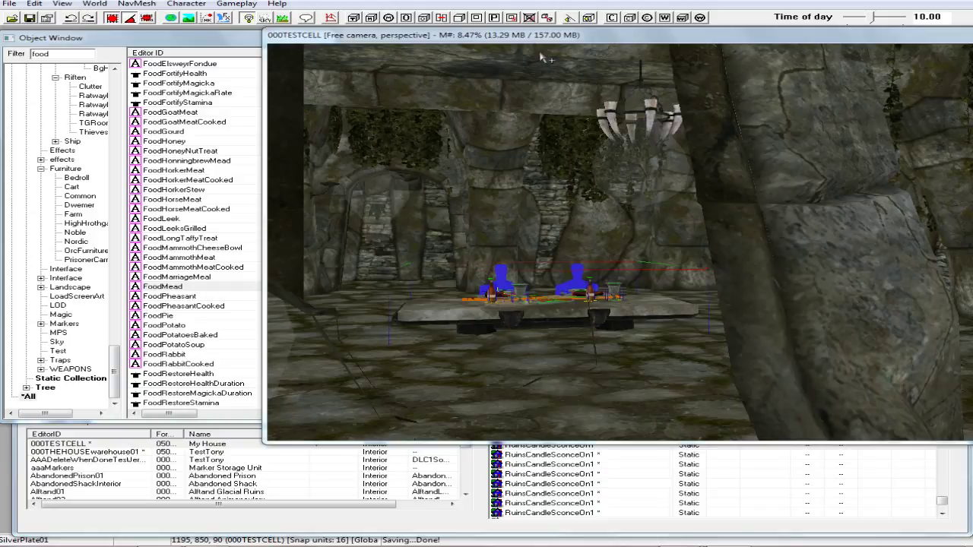
drag(565, 299, 572, 278)
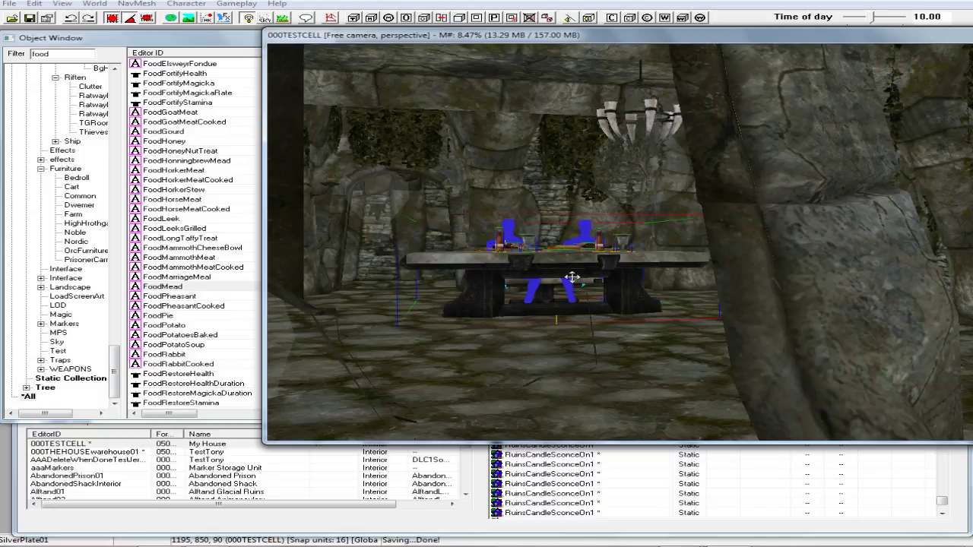
Try dropping the dining set to the floor, undo the drop, and set the group down again
key(f)
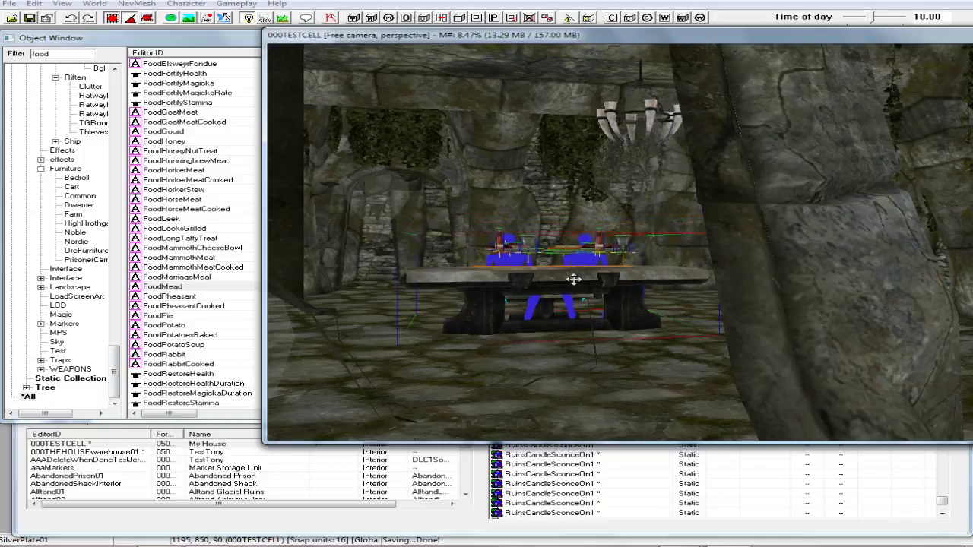
click(70, 18)
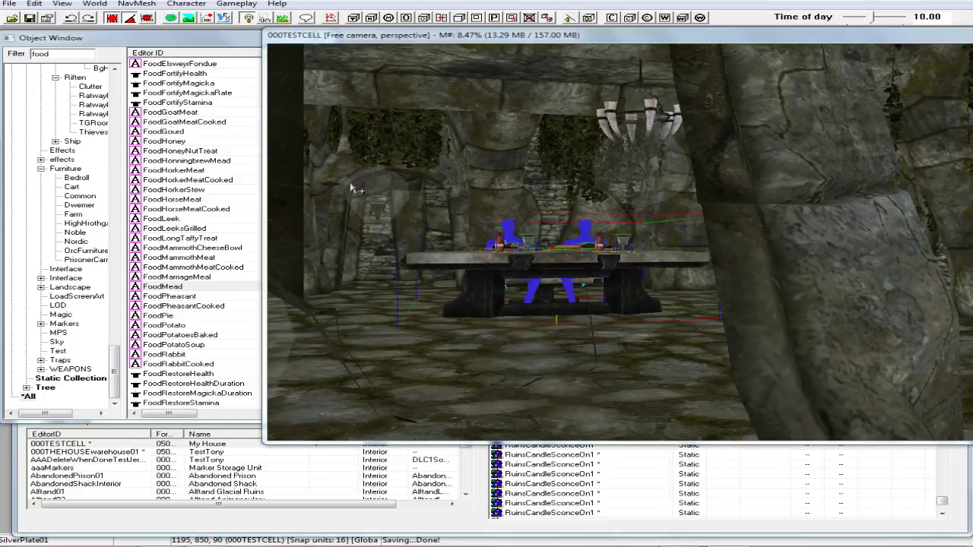
click(571, 262)
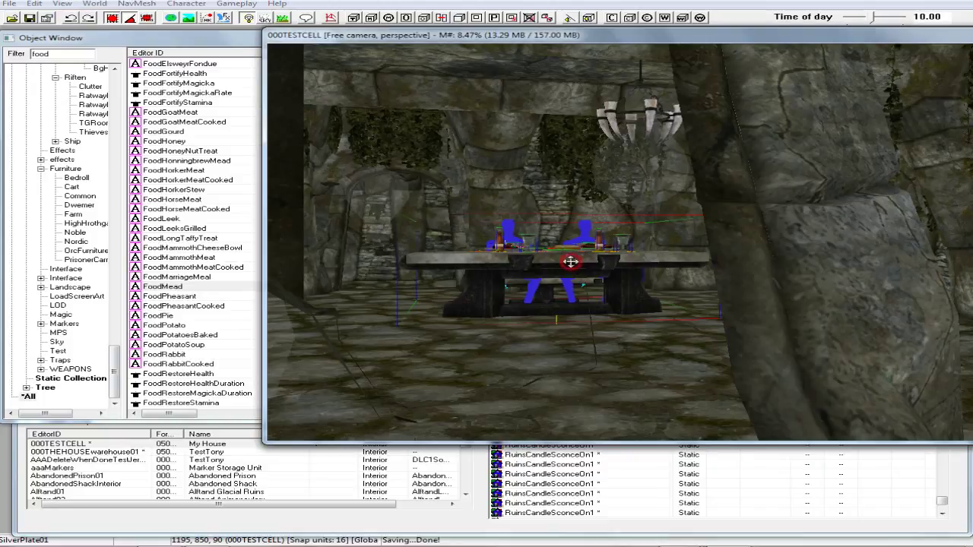
key(f)
Move the dining set toward the far chandelier and rotate it about a quarter turn so the seats face the opposite wall
shift+middle_drag(573, 284, 730, 324)
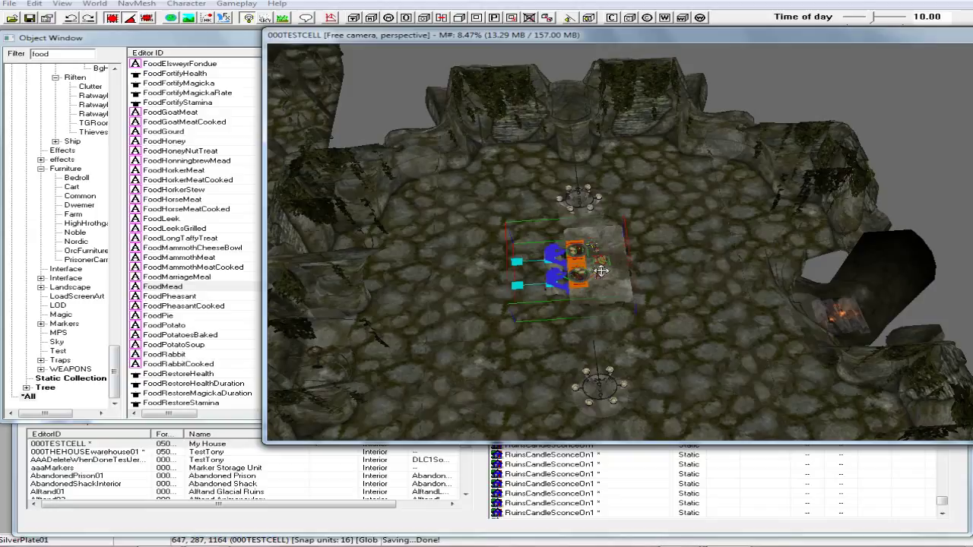
drag(601, 269, 569, 241)
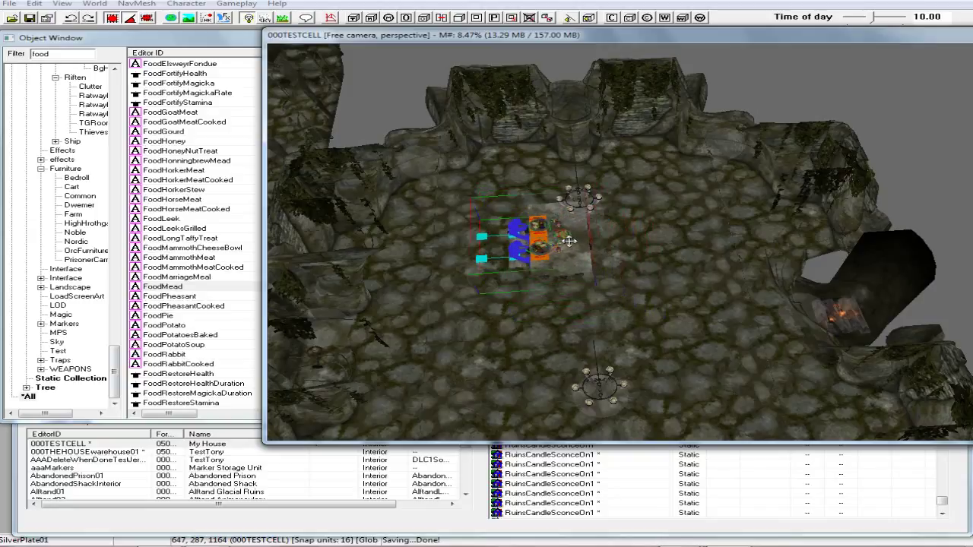
right_drag(573, 255, 570, 248)
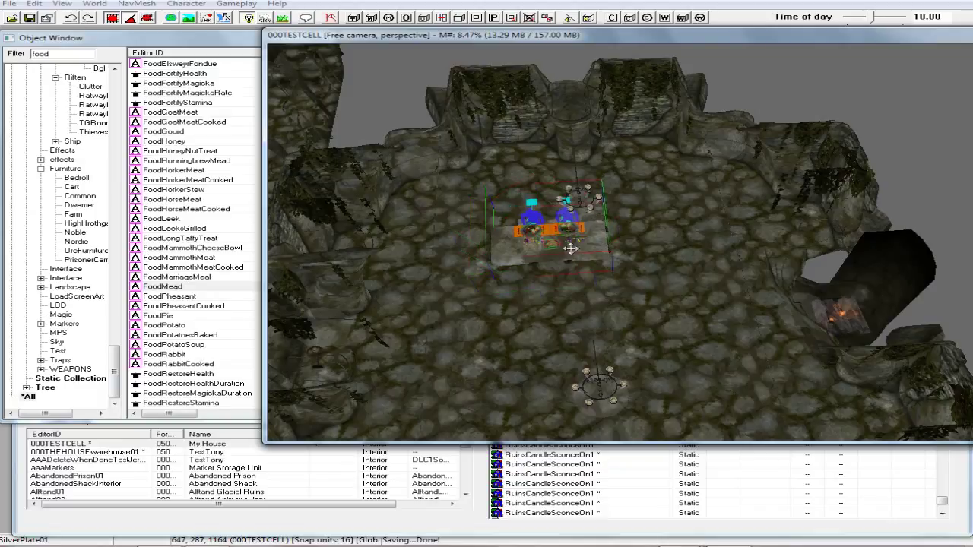
Shift the dining set slightly sideways beside the far chandelier and duplicate the whole group in place
drag(575, 250, 563, 246)
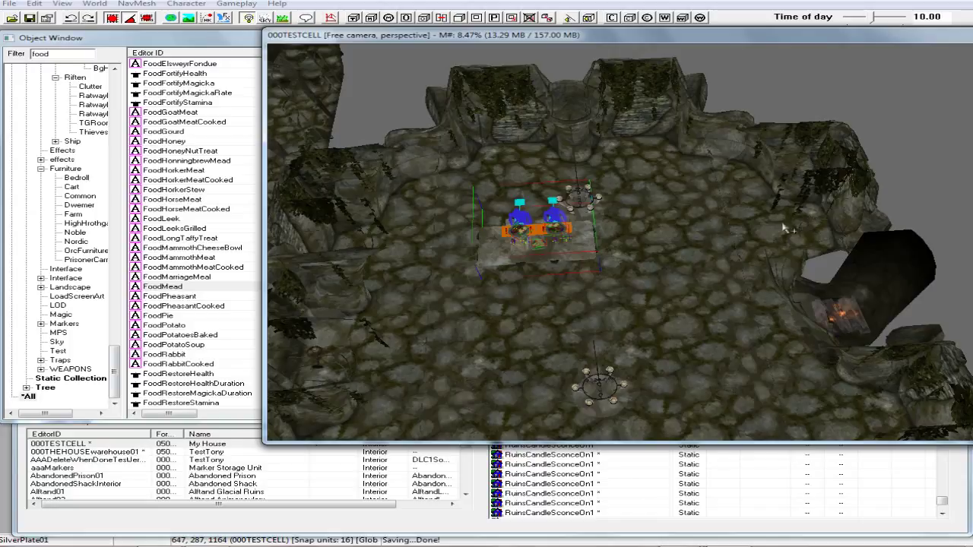
scroll(684, 335, down, 4)
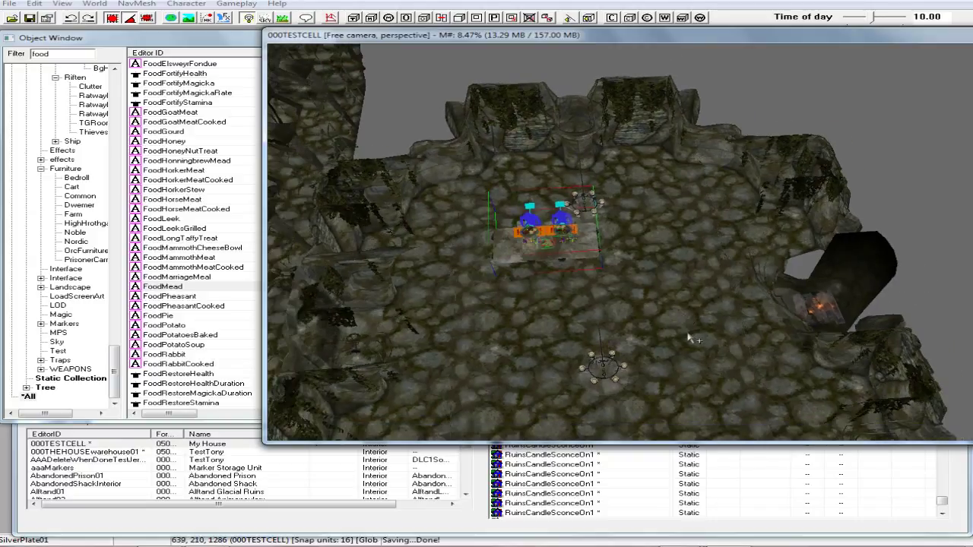
middle_drag(688, 336, 614, 314)
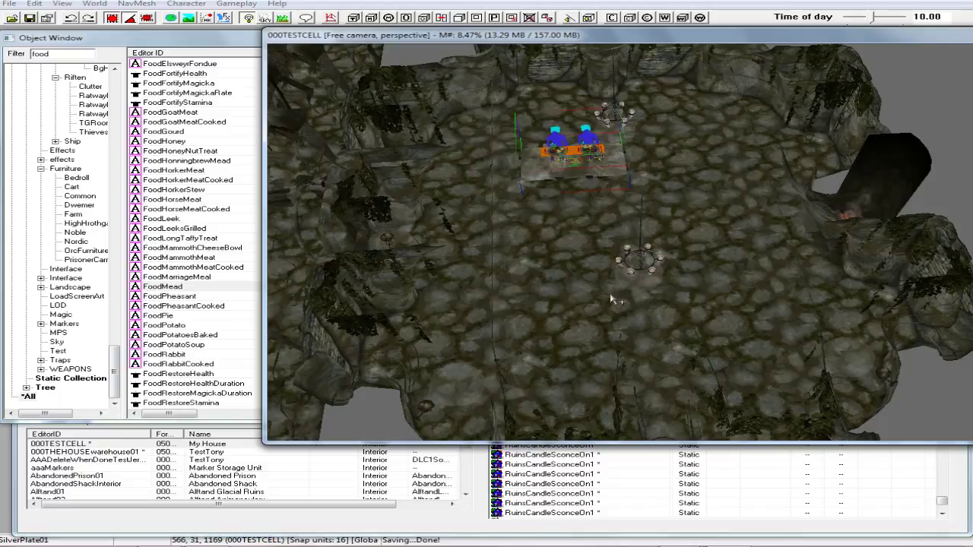
right_click(560, 160)
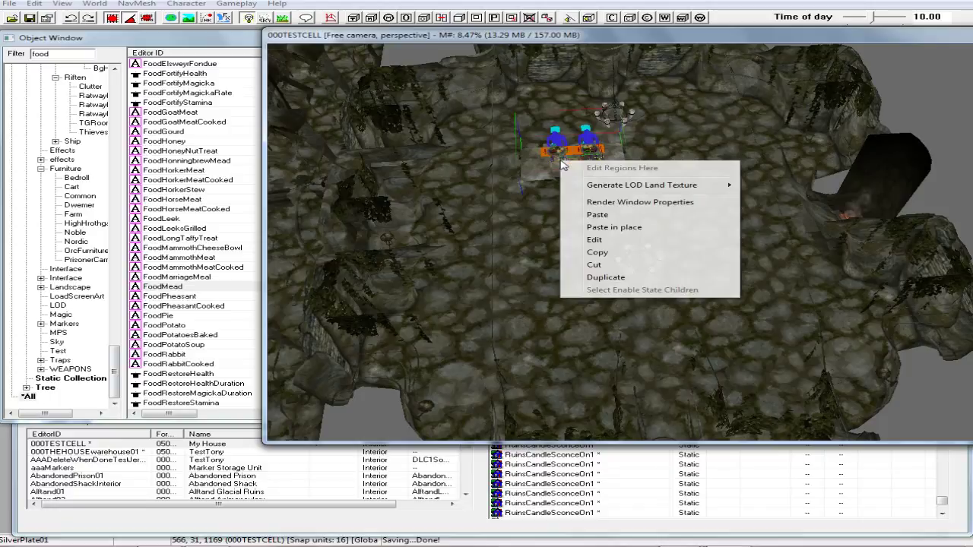
click(606, 277)
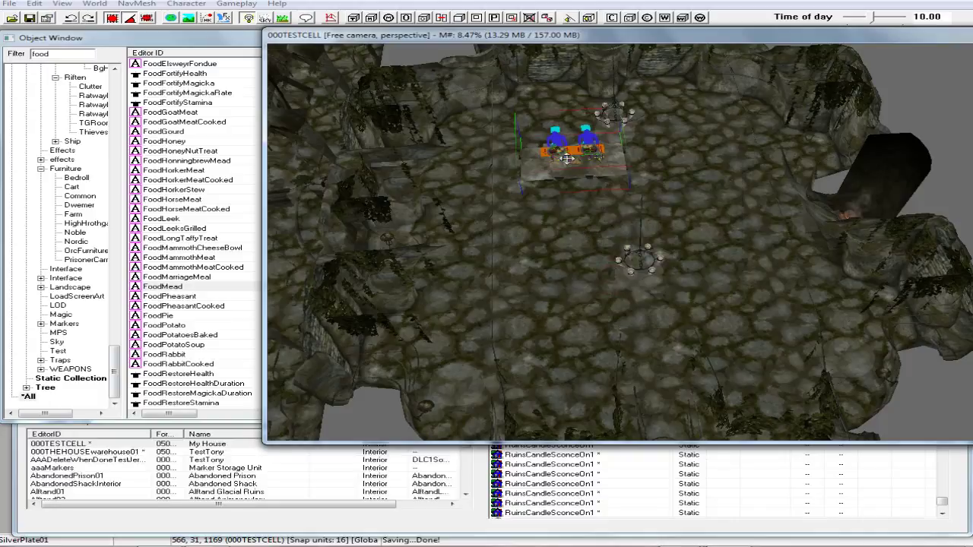
Move the duplicate dining set beside the near chandelier and rotate it about a half turn so the two sets' seats face each other
drag(575, 165, 602, 305)
right_drag(606, 308, 612, 298)
drag(612, 298, 596, 298)
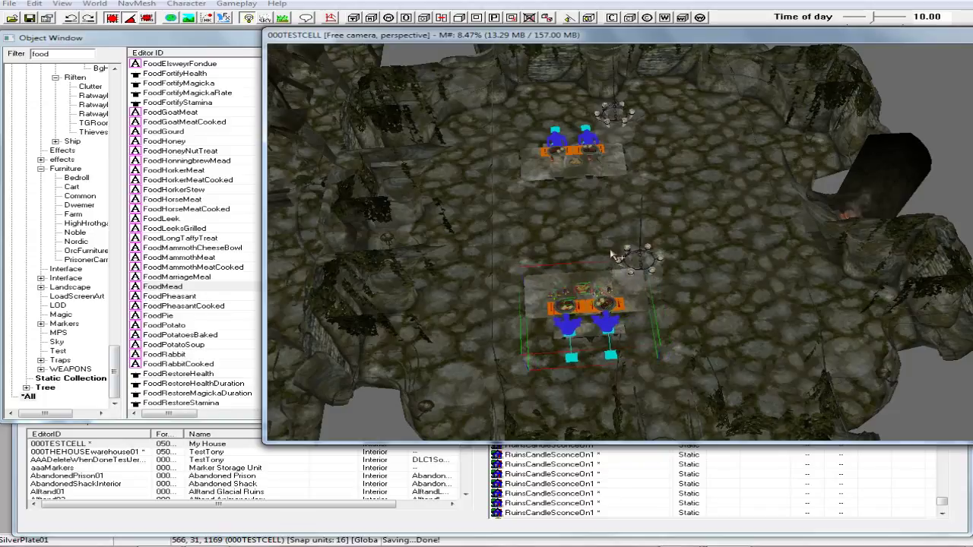
Preview both dining sets under the cell's own lighting and save the plugin
key(a)
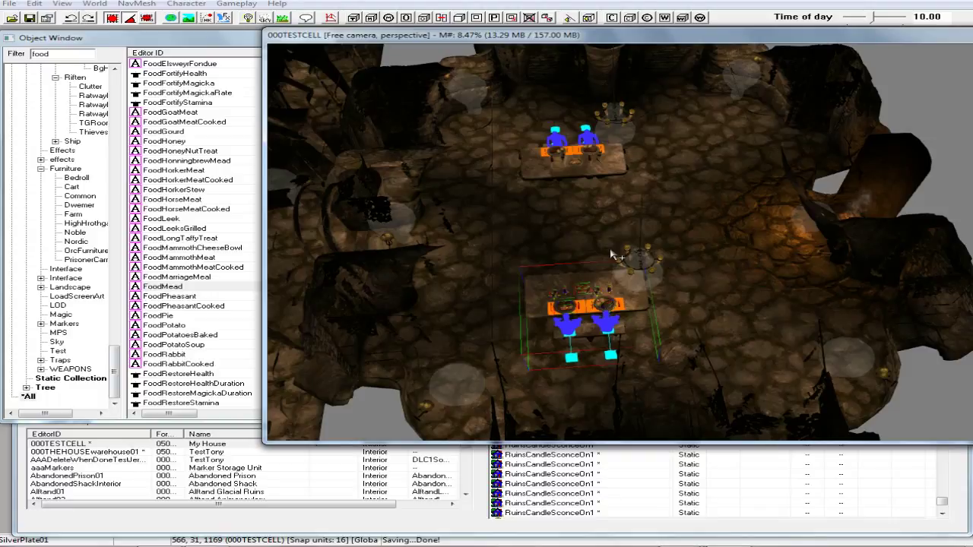
key(a)
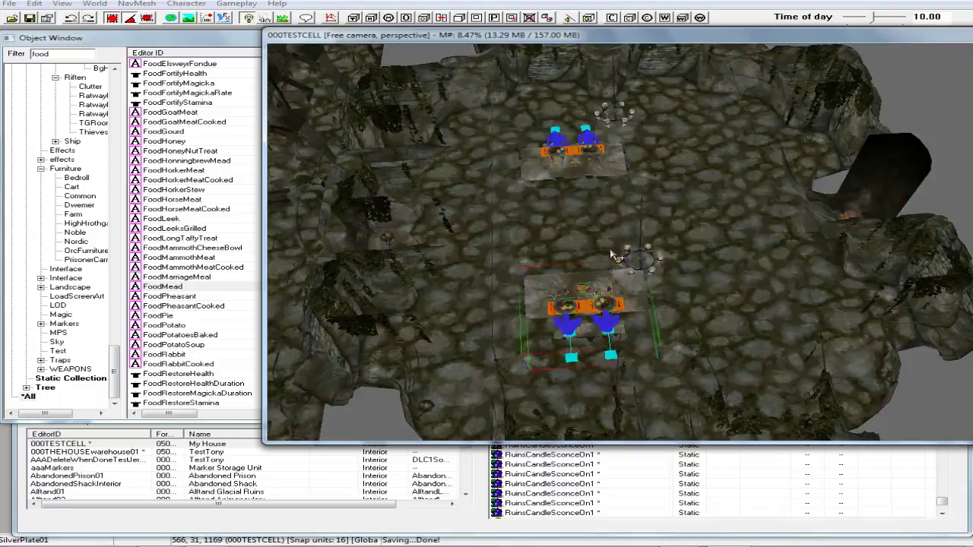
shift+middle_drag(647, 259, 713, 270)
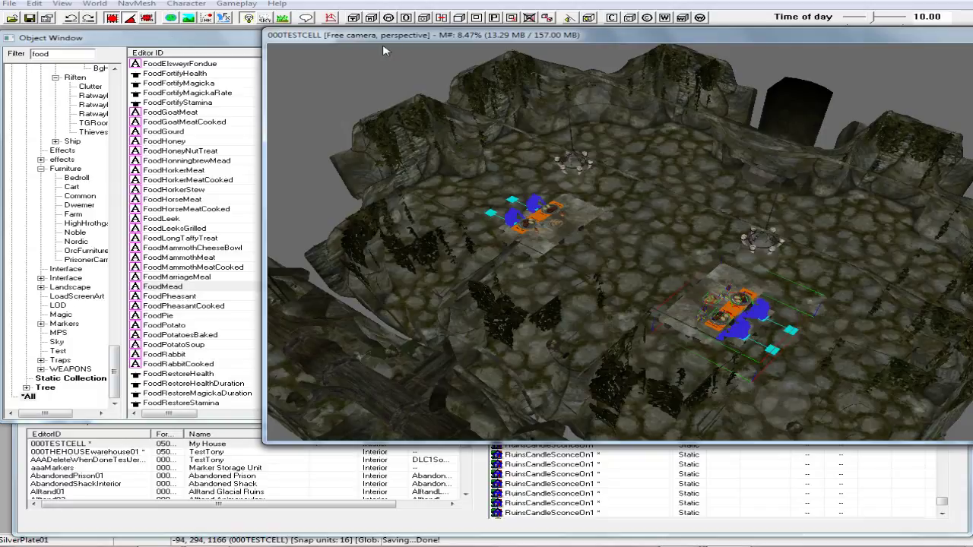
key(a)
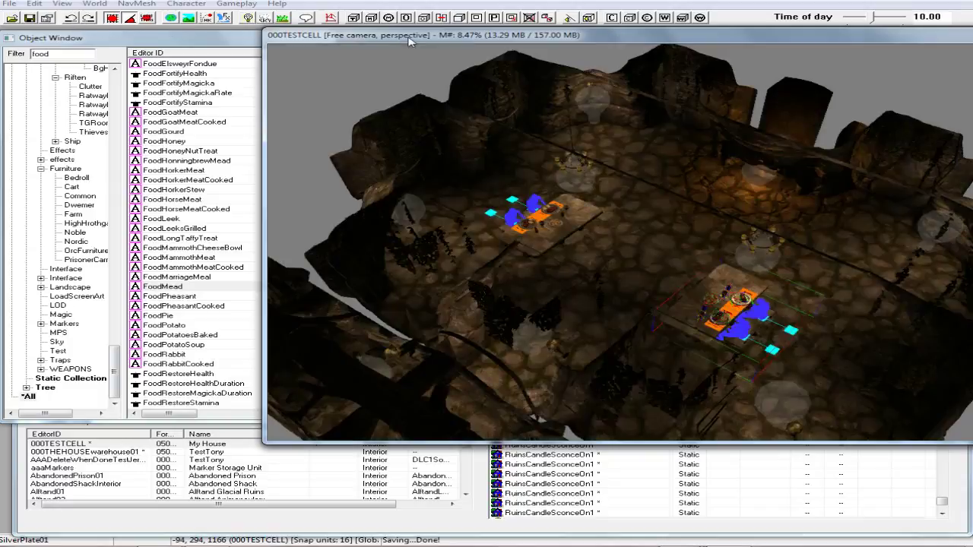
click(29, 18)
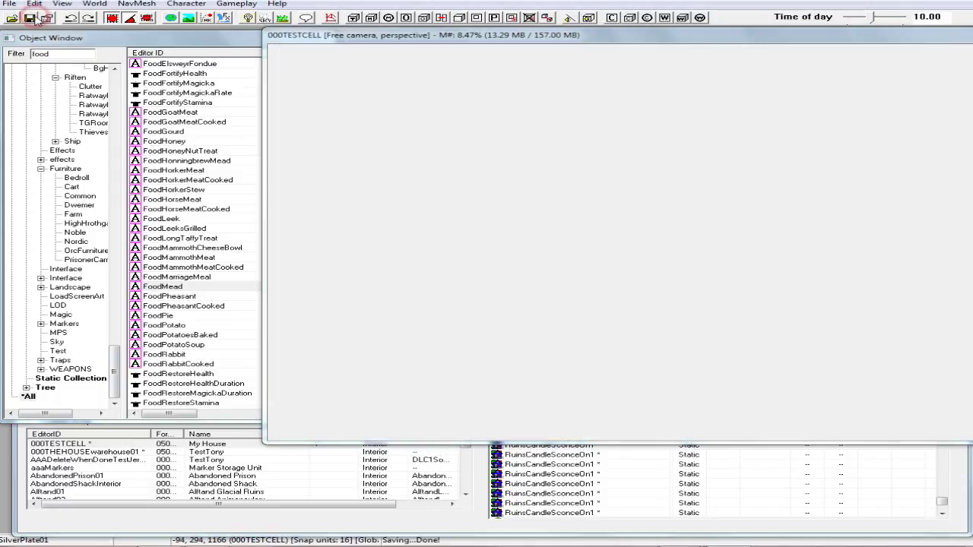